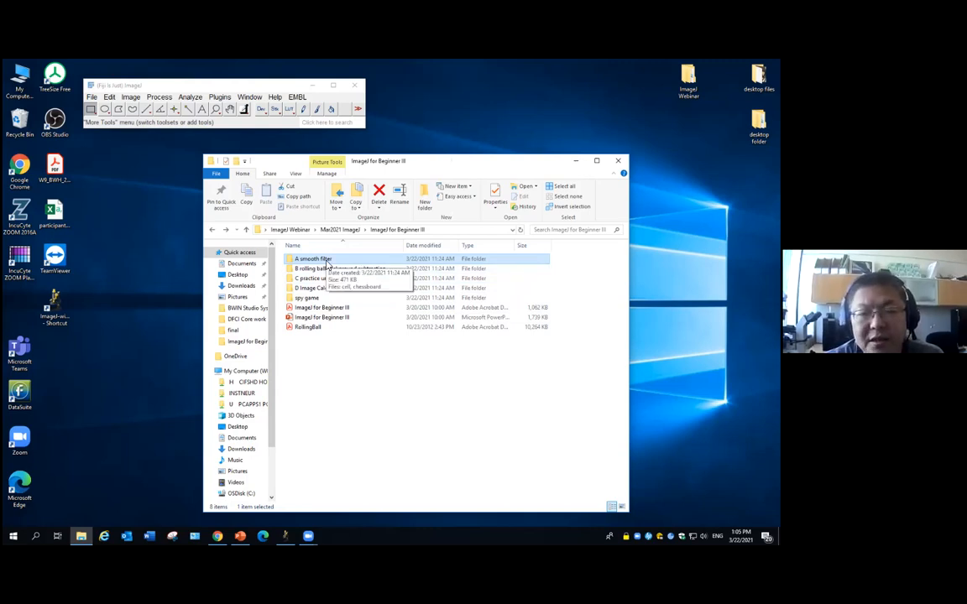
# Open the cell image from the "A smooth filter" folder in ImageJ and enlarge it to 400%.
pyautogui.doubleClick(327, 264)
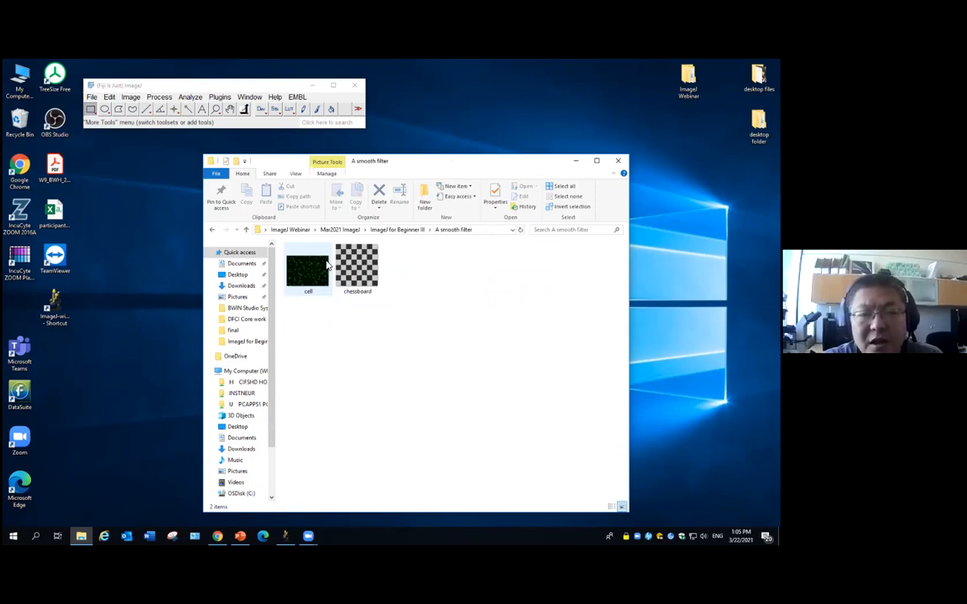
pyautogui.moveTo(290, 257); pyautogui.dragTo(236, 115)
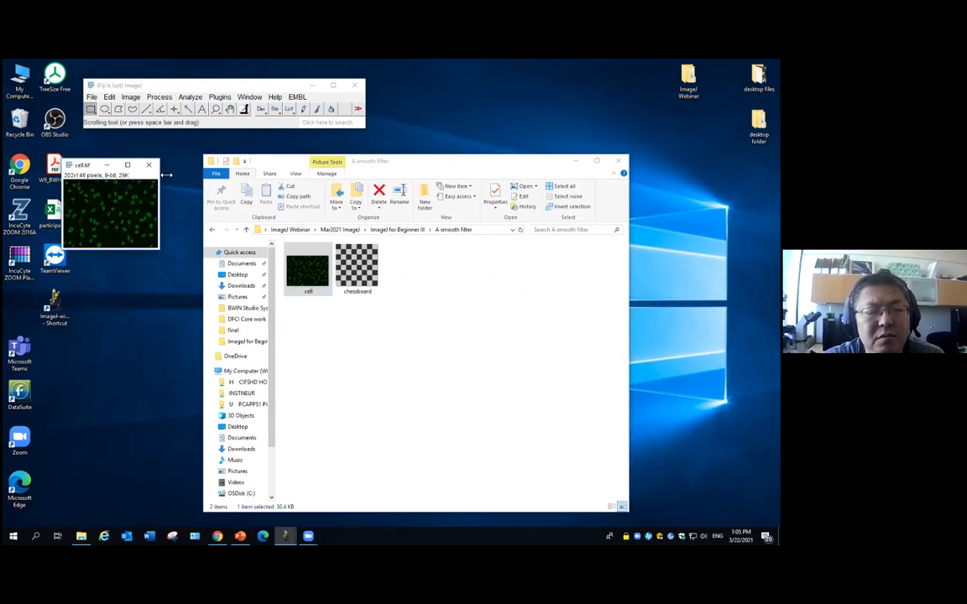
pyautogui.click(216, 109)
pyautogui.click(137, 209)
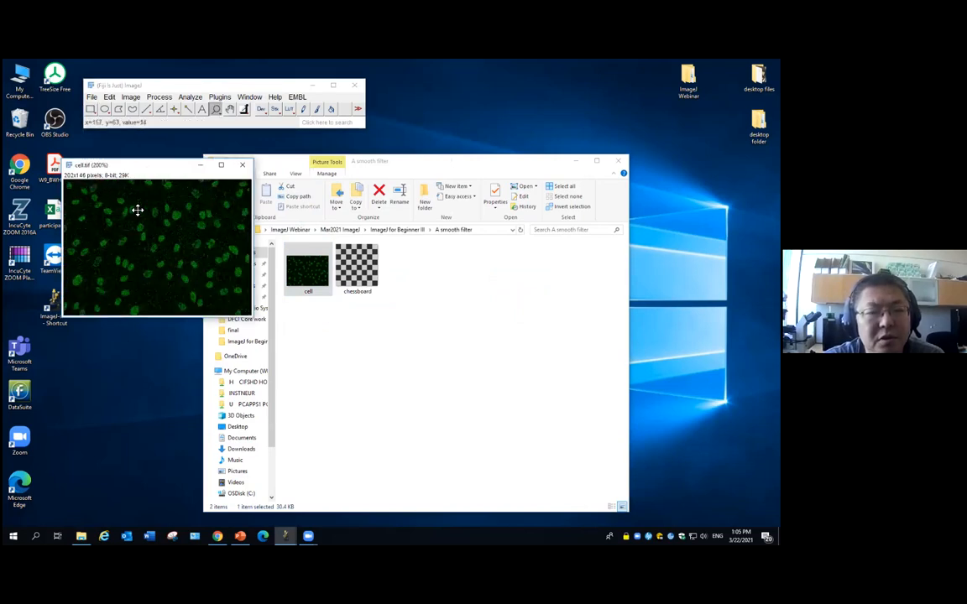
pyautogui.click(137, 210)
pyautogui.click(139, 212)
pyautogui.click(147, 217)
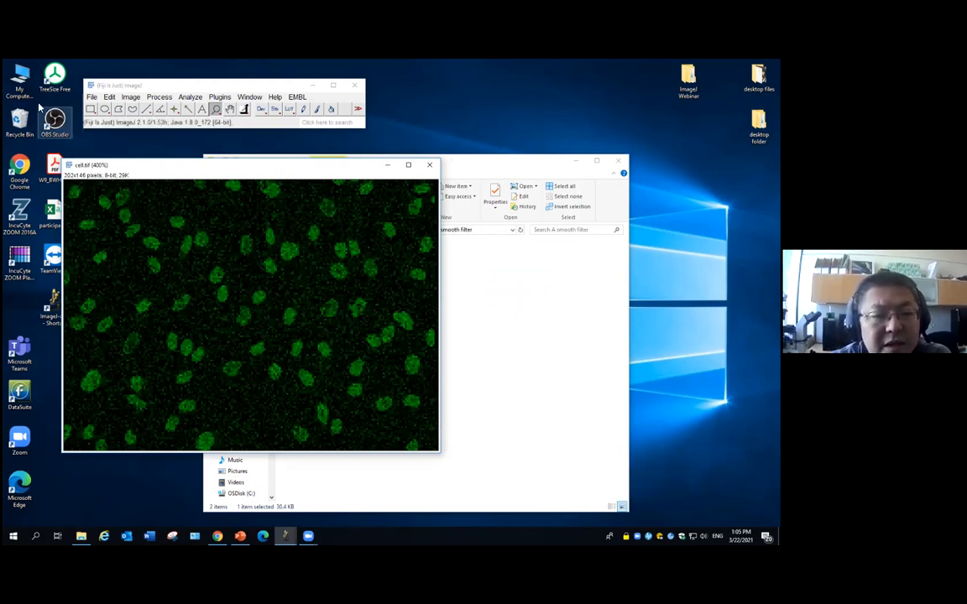
# Apply the Fire lookup table to the cell image and inspect the nuclei against the noisy background.
pyautogui.click(131, 96)
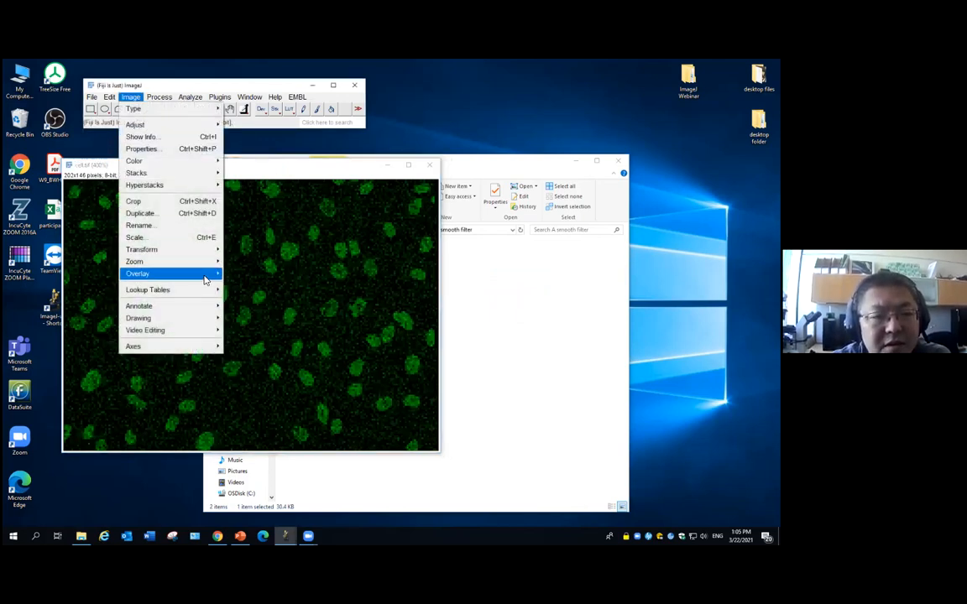
pyautogui.moveTo(208, 290)
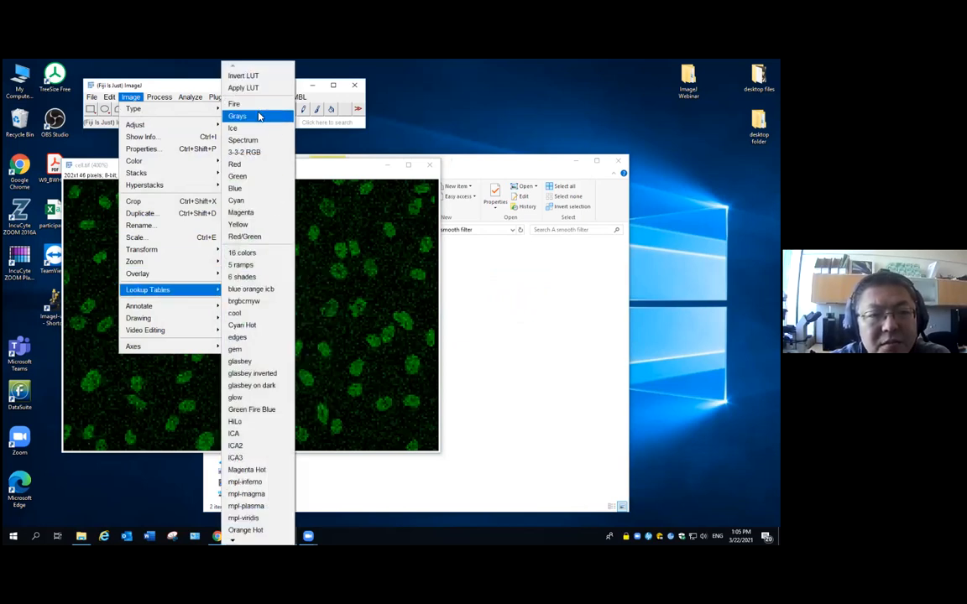
pyautogui.click(257, 104)
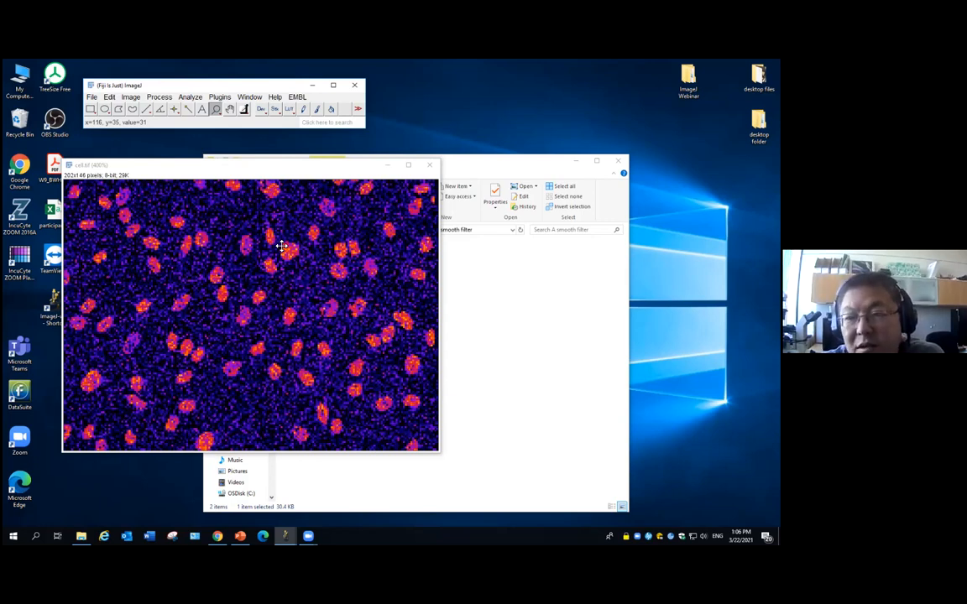
pyautogui.click(315, 219)
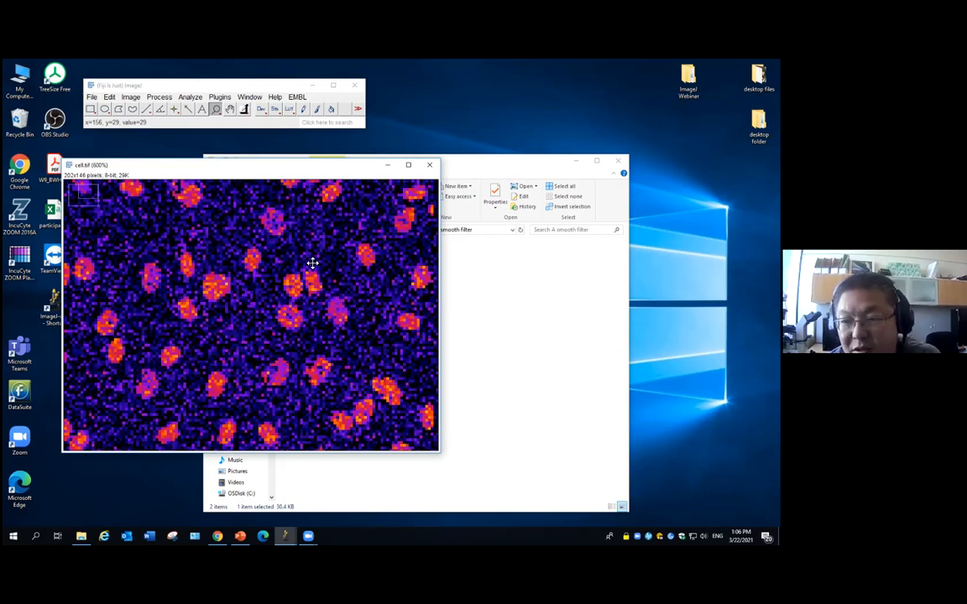
pyautogui.scroll(-1, 261, 270)
pyautogui.rightClick(261, 271)
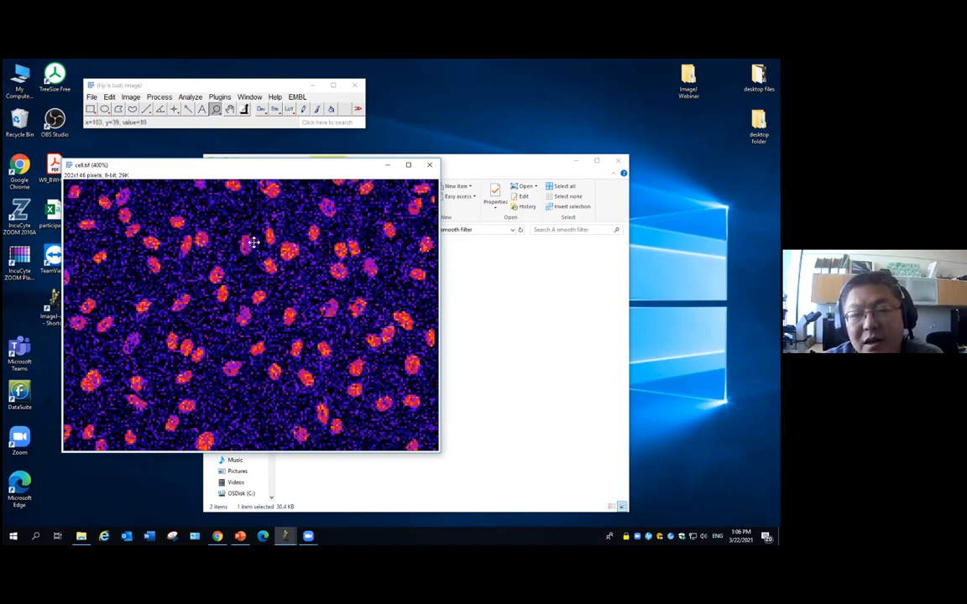
# Threshold the cell image with the Default method, trying lower levels of about 118, 36 and 82.
pyautogui.click(130, 97)
pyautogui.moveTo(163, 125)
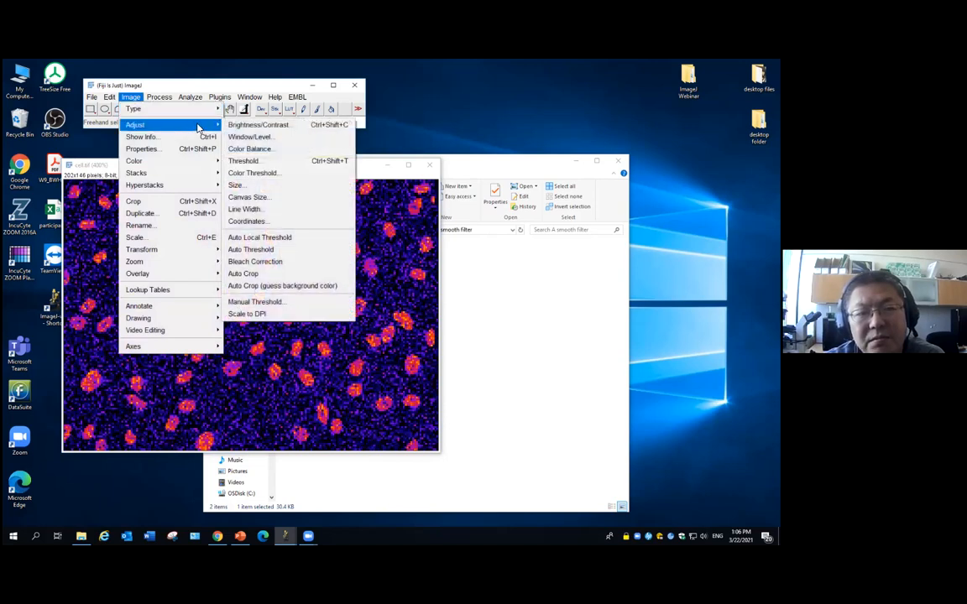
pyautogui.click(270, 163)
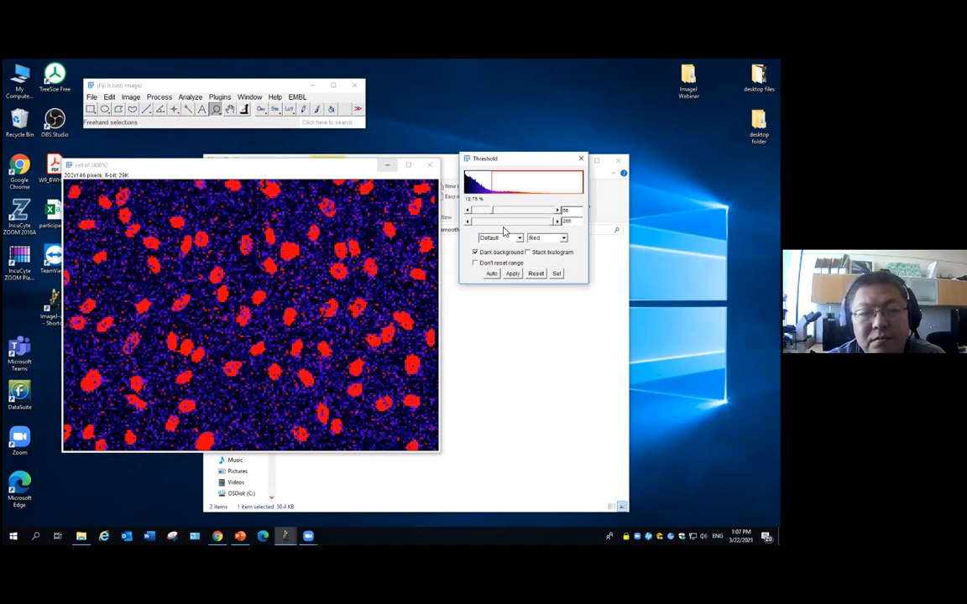
pyautogui.moveTo(493, 216); pyautogui.dragTo(511, 215)
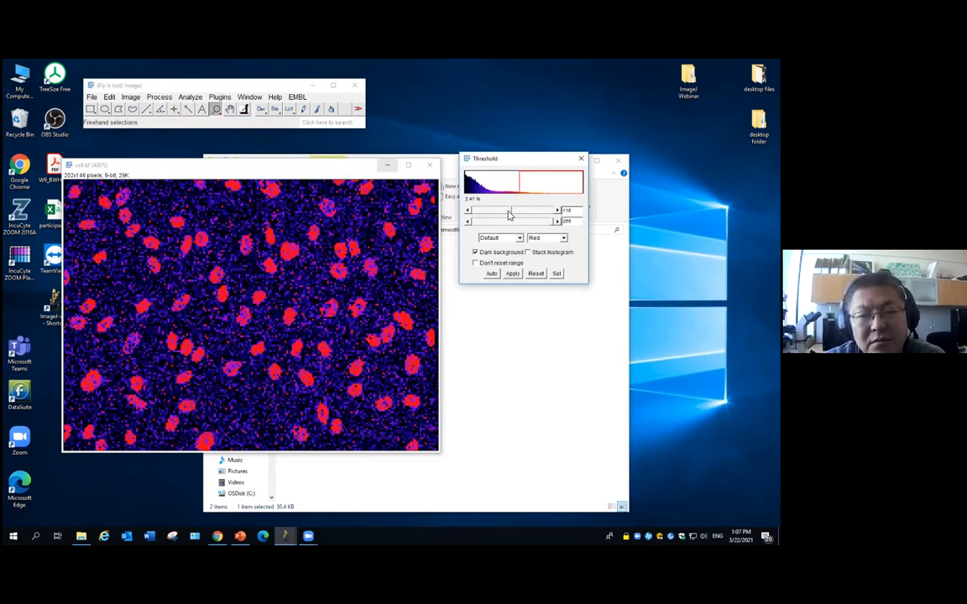
pyautogui.moveTo(514, 217); pyautogui.dragTo(485, 224)
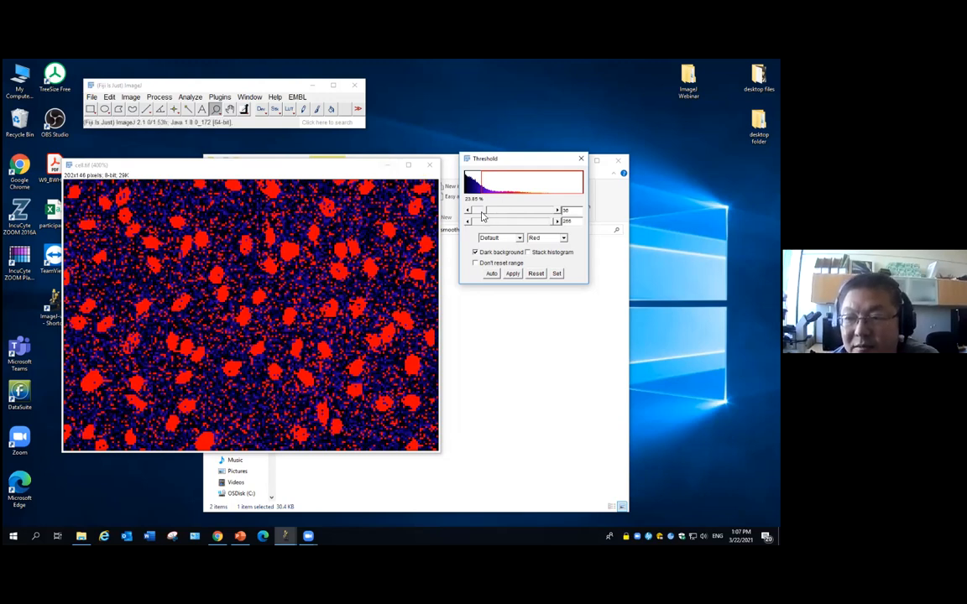
pyautogui.moveTo(483, 215); pyautogui.dragTo(499, 211)
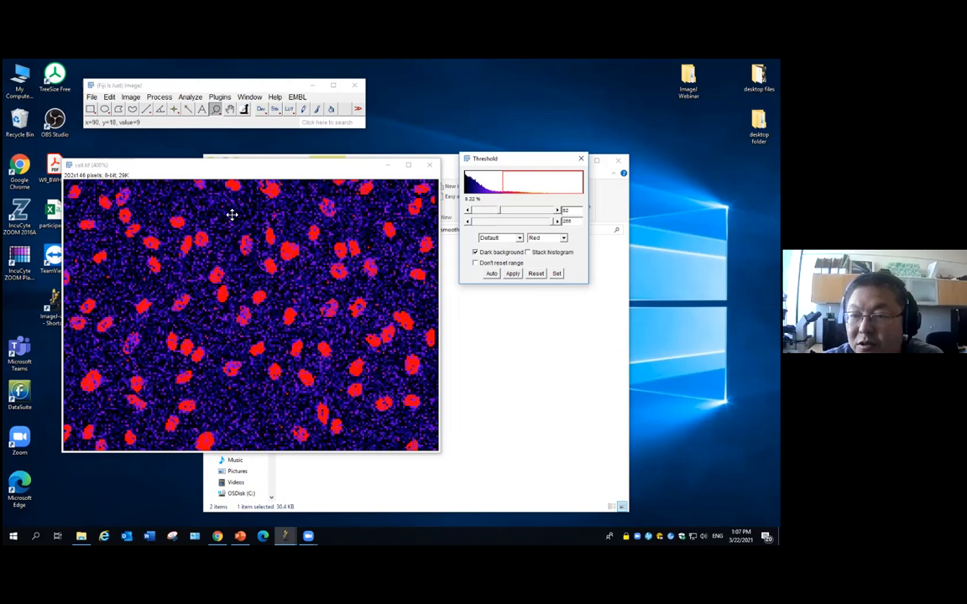
# Examine the thresholded nuclei up close, then lower the minimum threshold to about 36 and apply it.
pyautogui.click(226, 343)
pyautogui.click(231, 312)
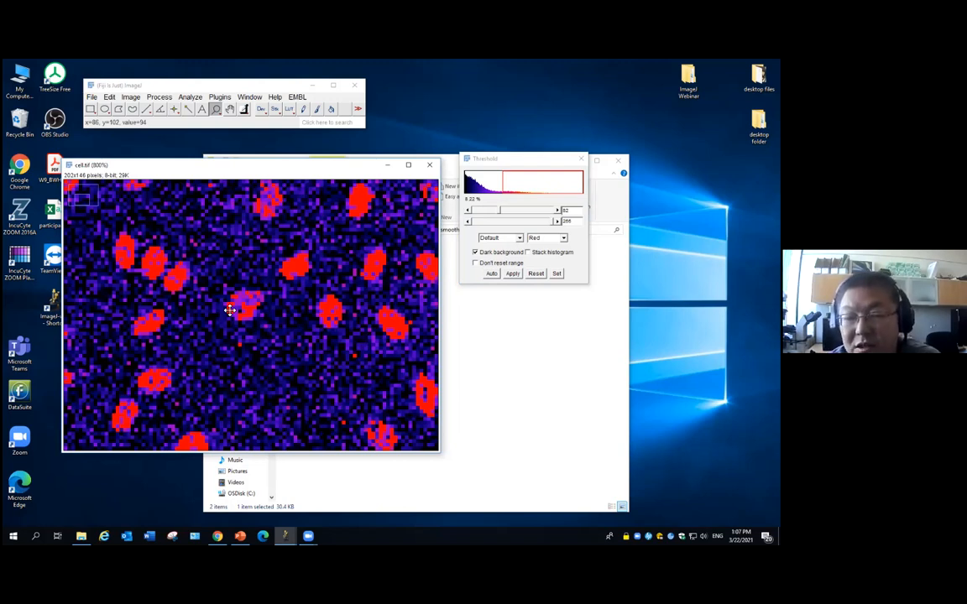
pyautogui.rightClick(251, 272)
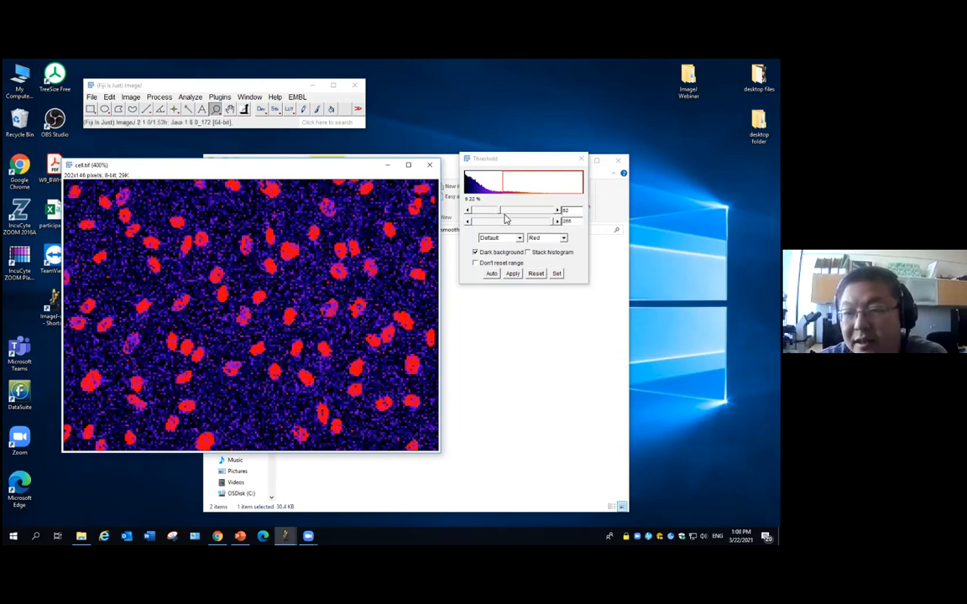
pyautogui.moveTo(500, 217); pyautogui.dragTo(482, 220)
pyautogui.click(512, 274)
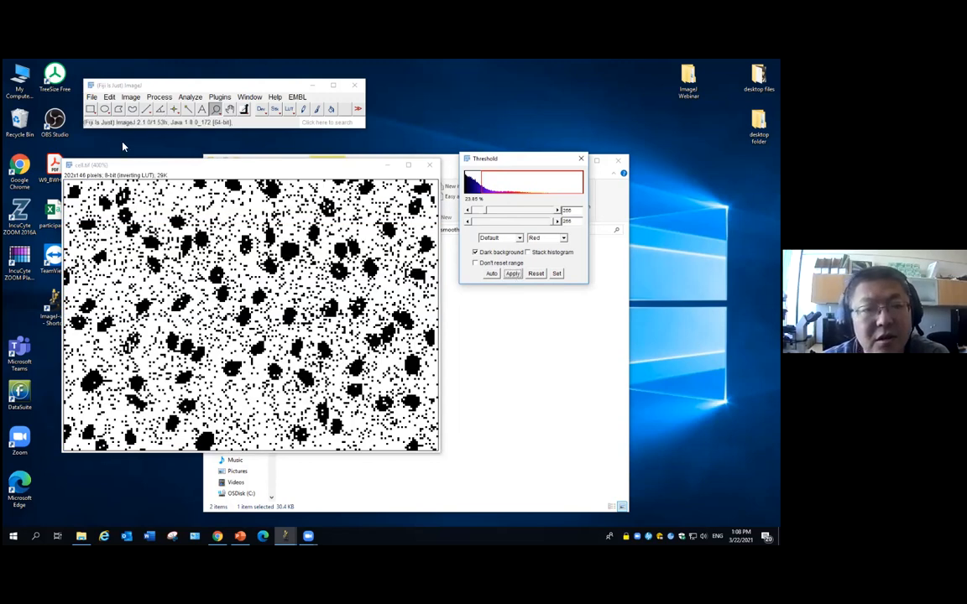
# Adjust and confirm the Binary options for the thresholded cell image.
pyautogui.click(130, 97)
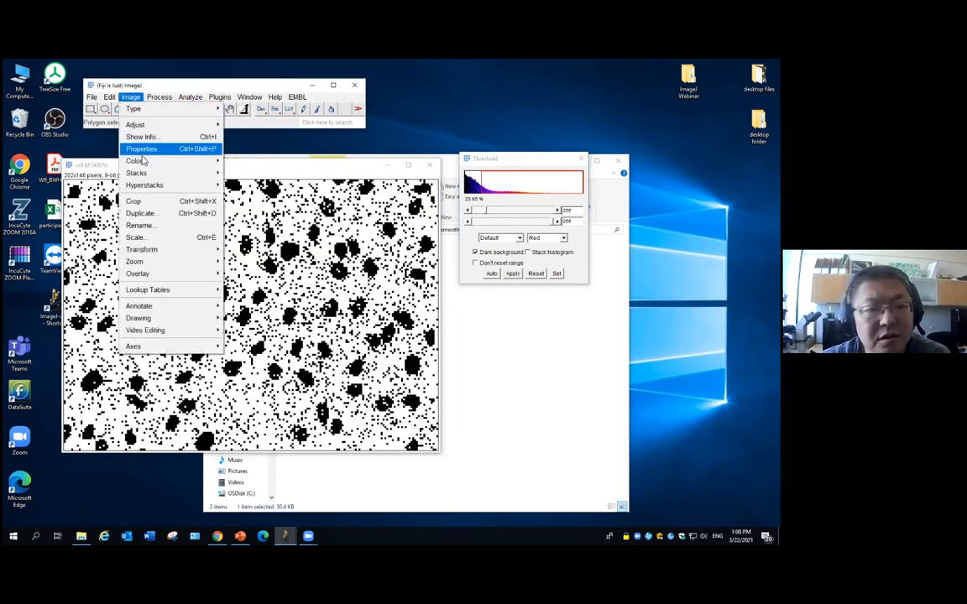
pyautogui.moveTo(158, 96)
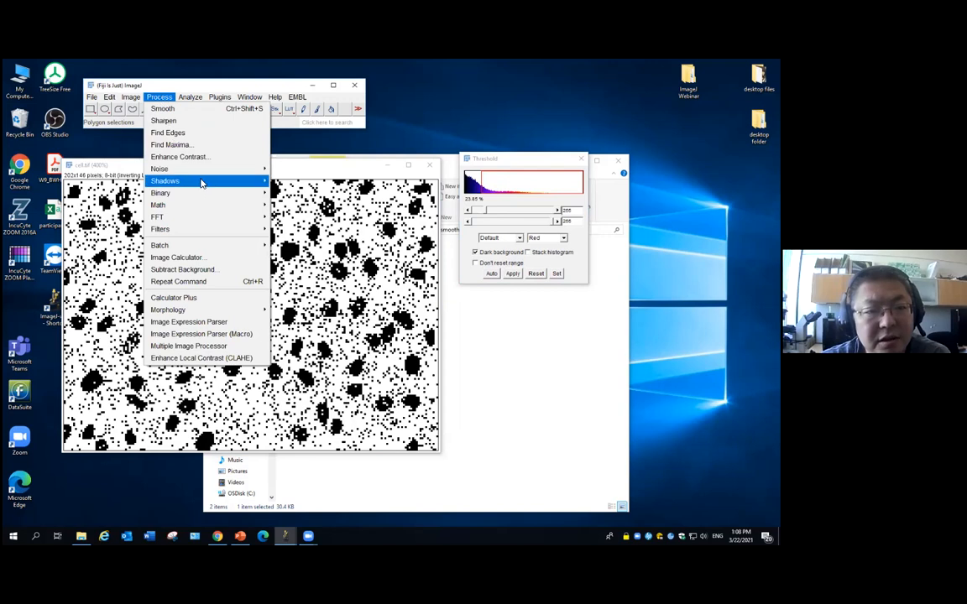
pyautogui.moveTo(211, 194)
pyautogui.click(273, 330)
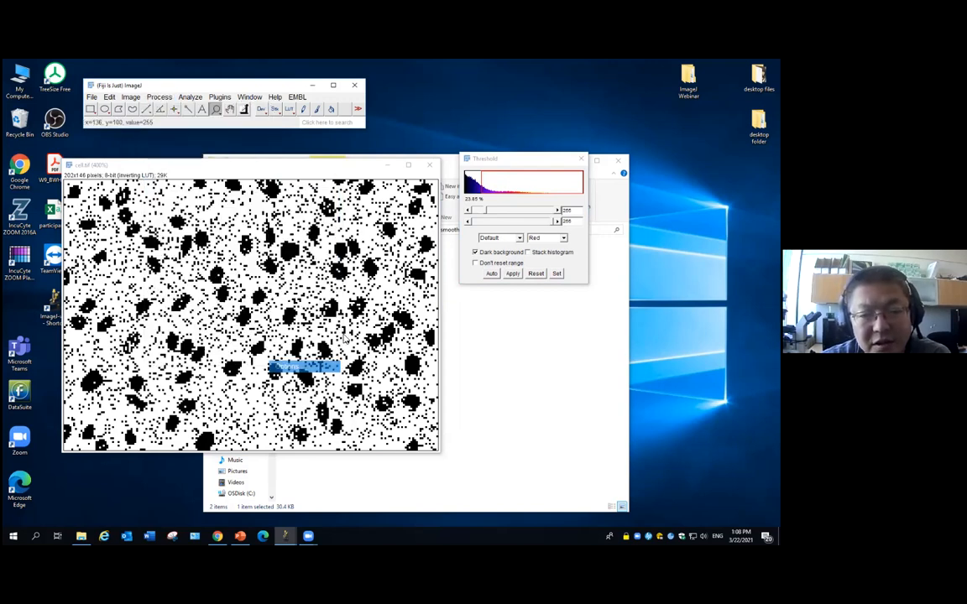
pyautogui.click(356, 198)
pyautogui.click(378, 266)
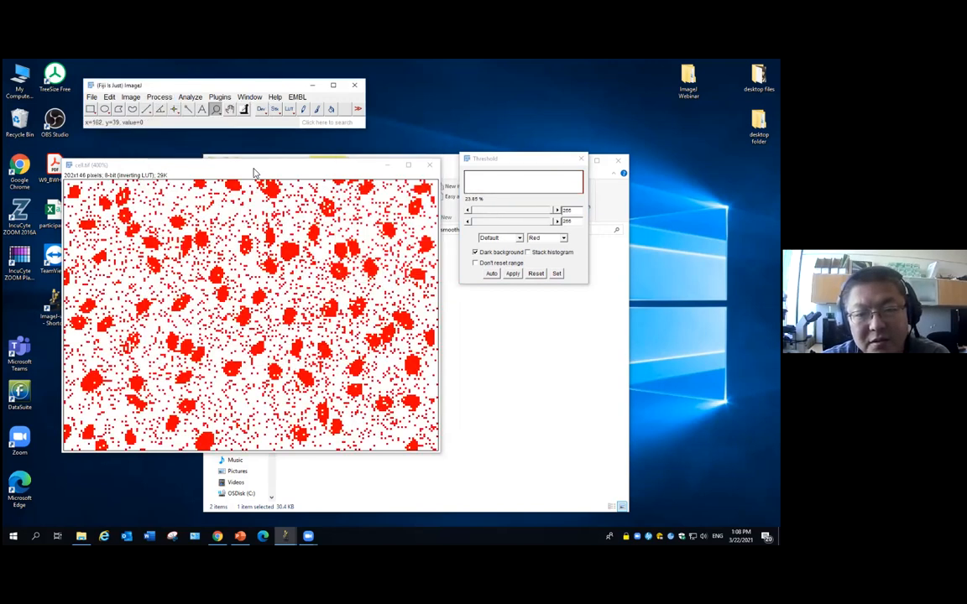
# Apply the Grays lookup table to the thresholded cell image.
pyautogui.click(130, 97)
pyautogui.moveTo(197, 290)
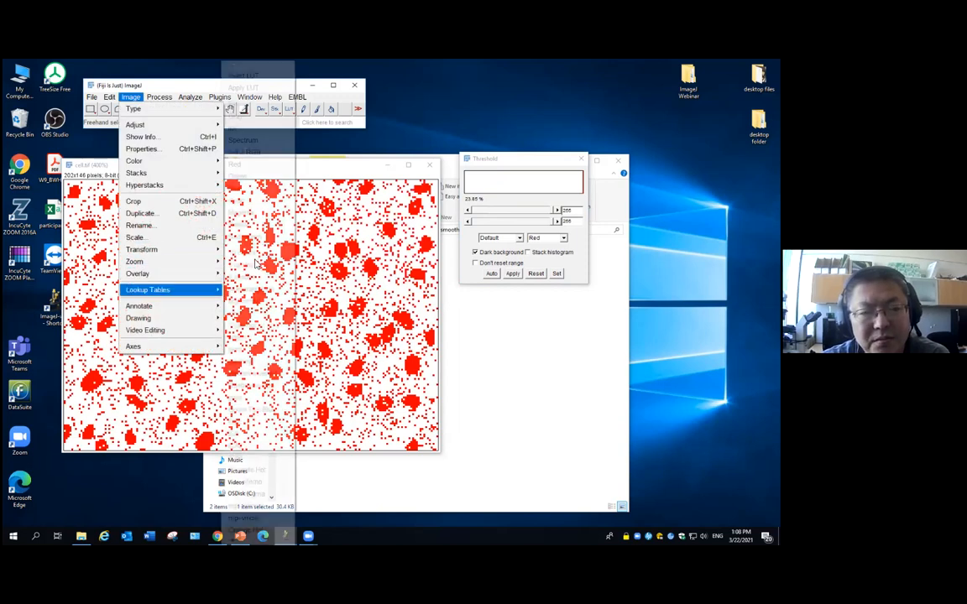
pyautogui.click(259, 123)
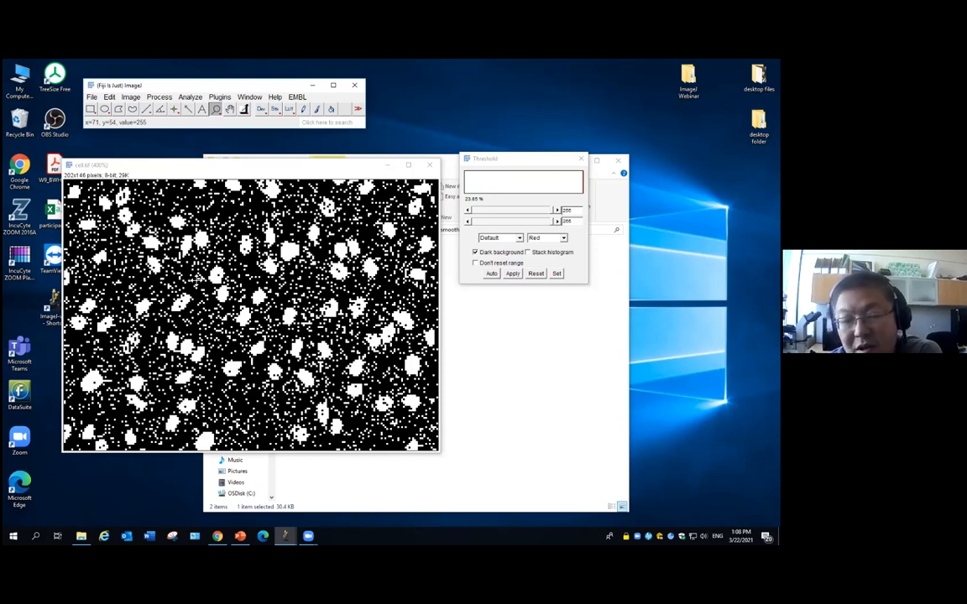
# Examine the particle size range in the Analyze Particles settings and close them without running the analysis.
pyautogui.moveTo(268, 171); pyautogui.dragTo(254, 161)
pyautogui.click(189, 96)
pyautogui.click(200, 121)
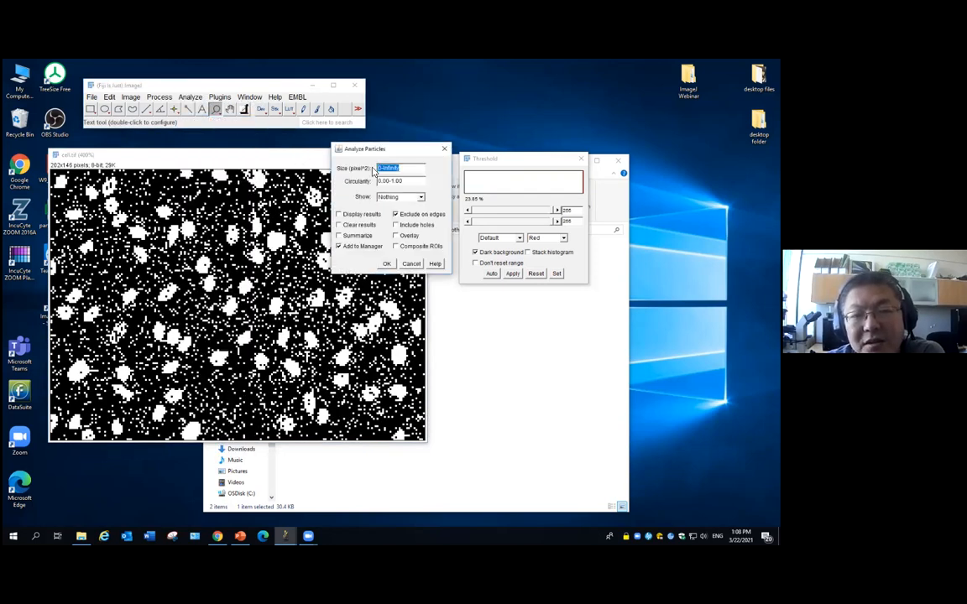
pyautogui.click(379, 168)
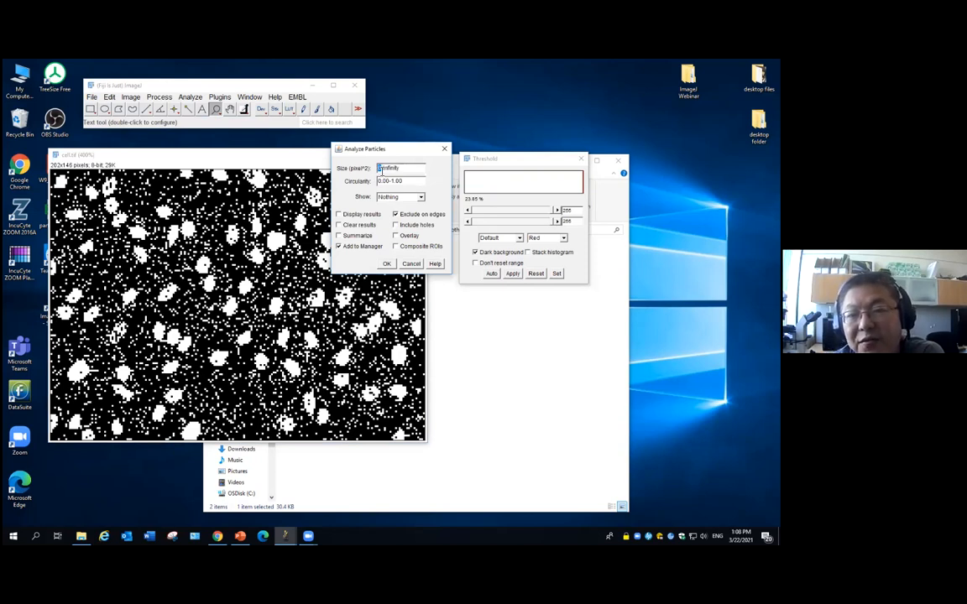
pyautogui.moveTo(379, 168); pyautogui.dragTo(399, 169)
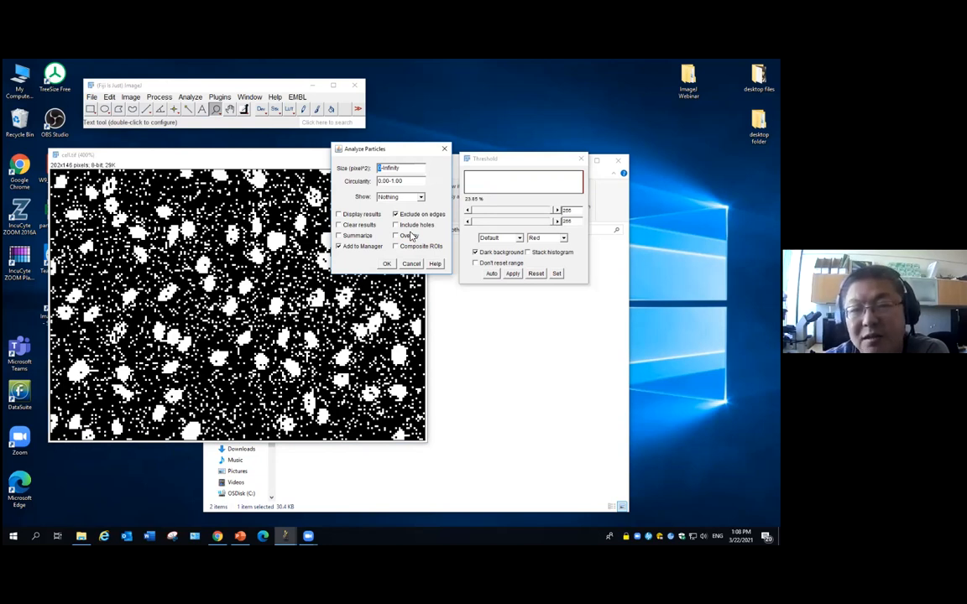
pyautogui.click(414, 264)
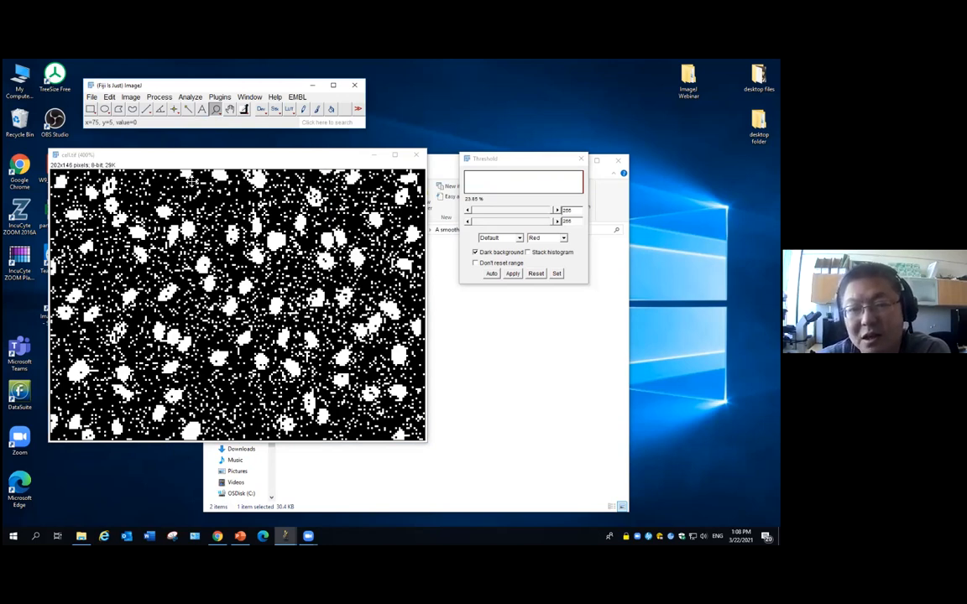
# Close the thresholded cell image, reopen the original cell file and enlarge it to 400%.
pyautogui.click(418, 156)
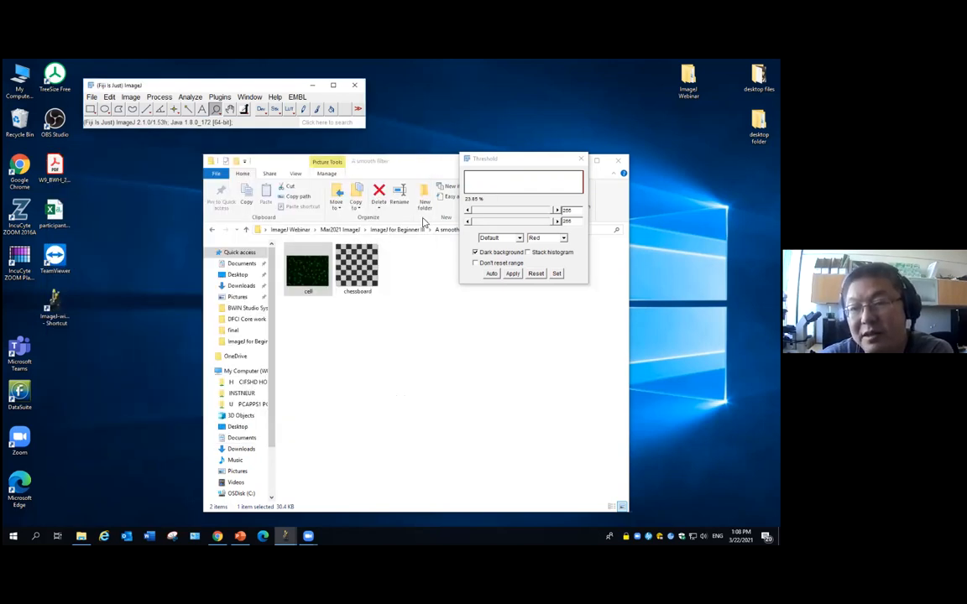
pyautogui.moveTo(304, 282); pyautogui.dragTo(197, 113)
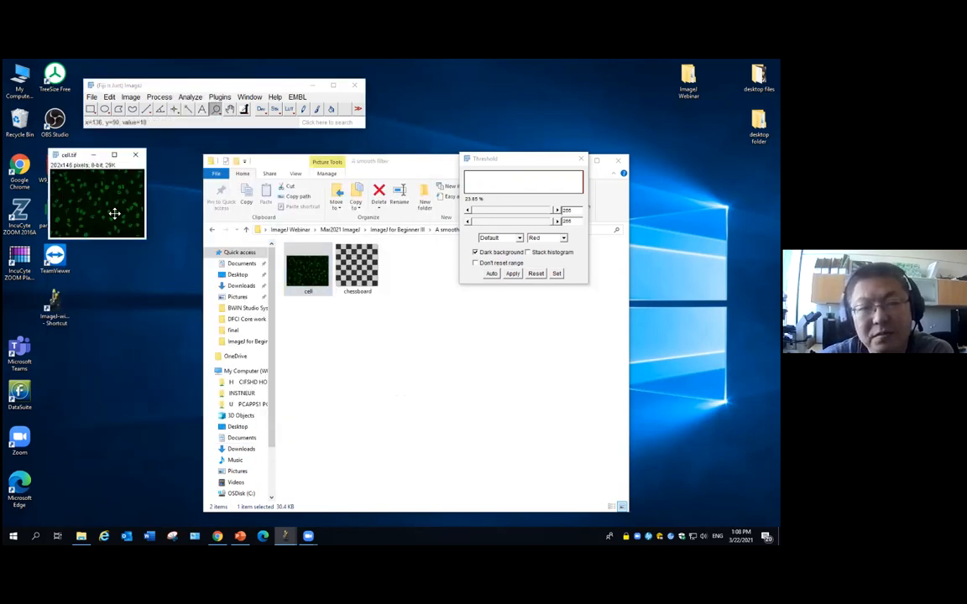
pyautogui.click(119, 210)
pyautogui.click(120, 198)
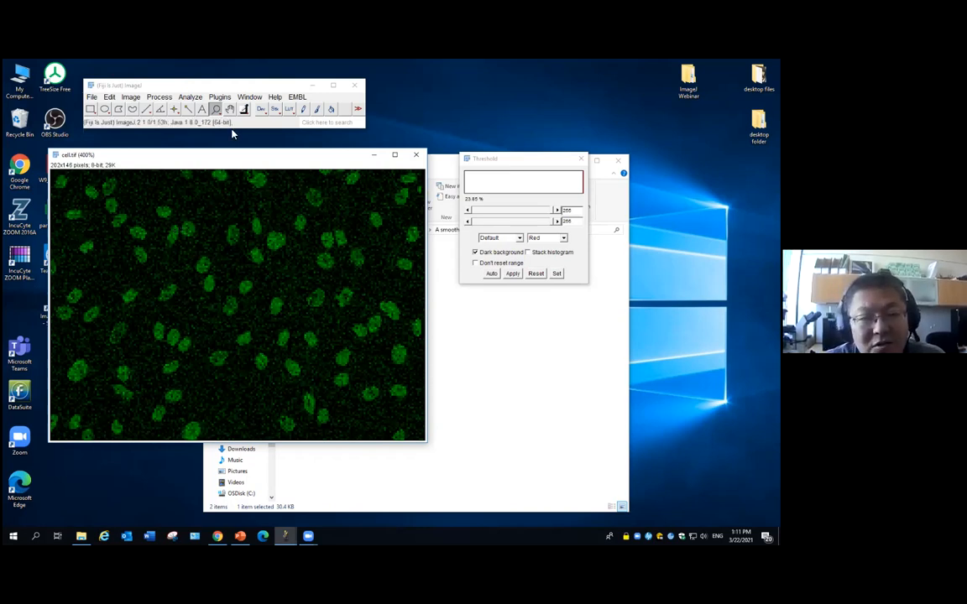
# Apply the Fire lookup table to the reopened cell image.
pyautogui.click(131, 97)
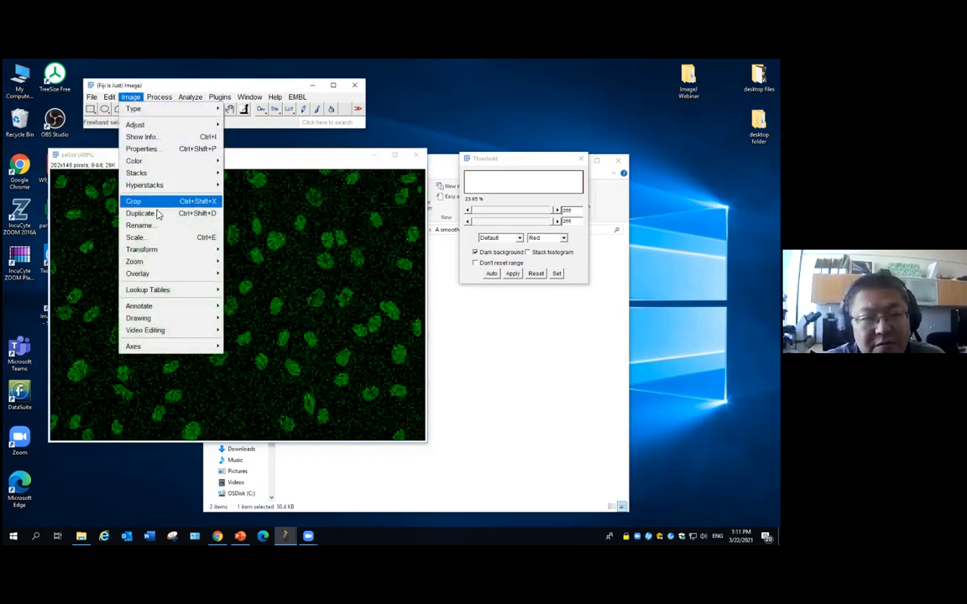
pyautogui.moveTo(197, 290)
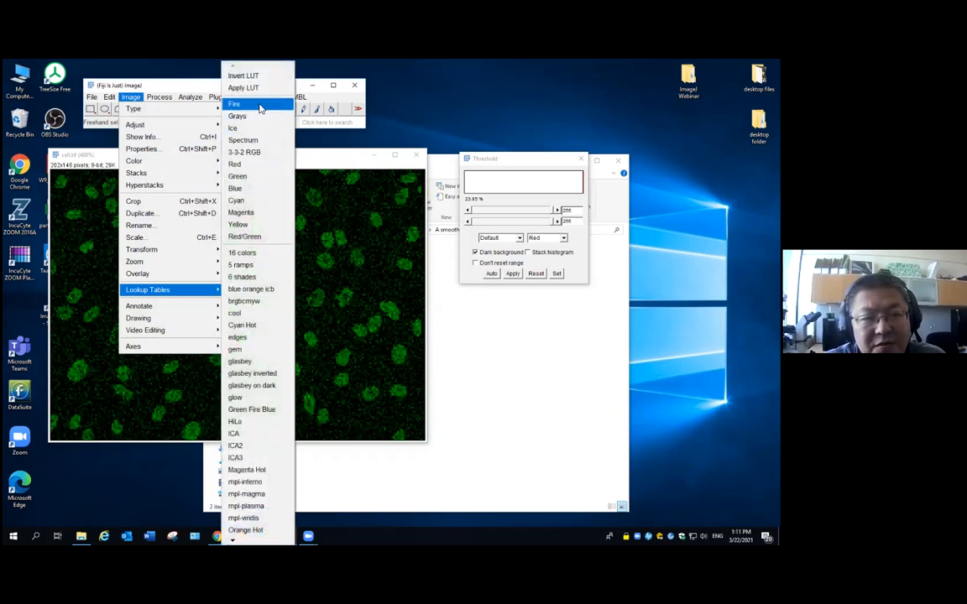
pyautogui.click(260, 108)
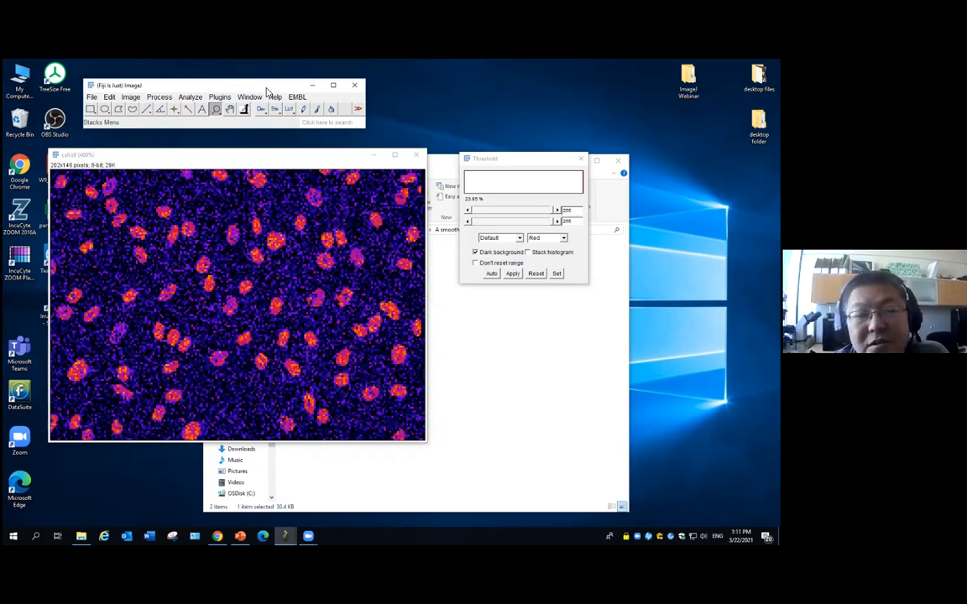
# Start the Mean filter on the Fire-coloured cell image and preview it with a radius of 1 pixel.
pyautogui.click(163, 98)
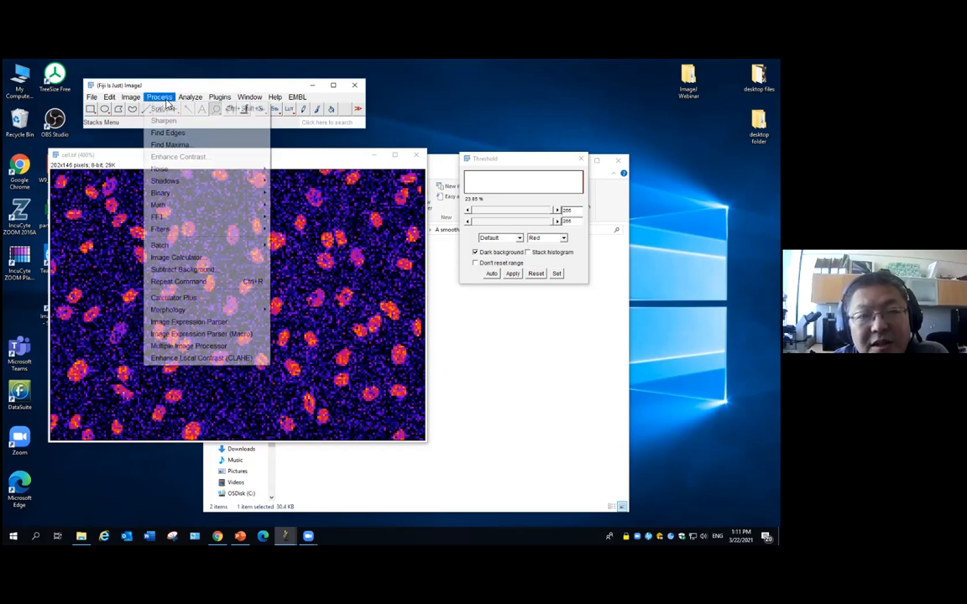
pyautogui.moveTo(220, 229)
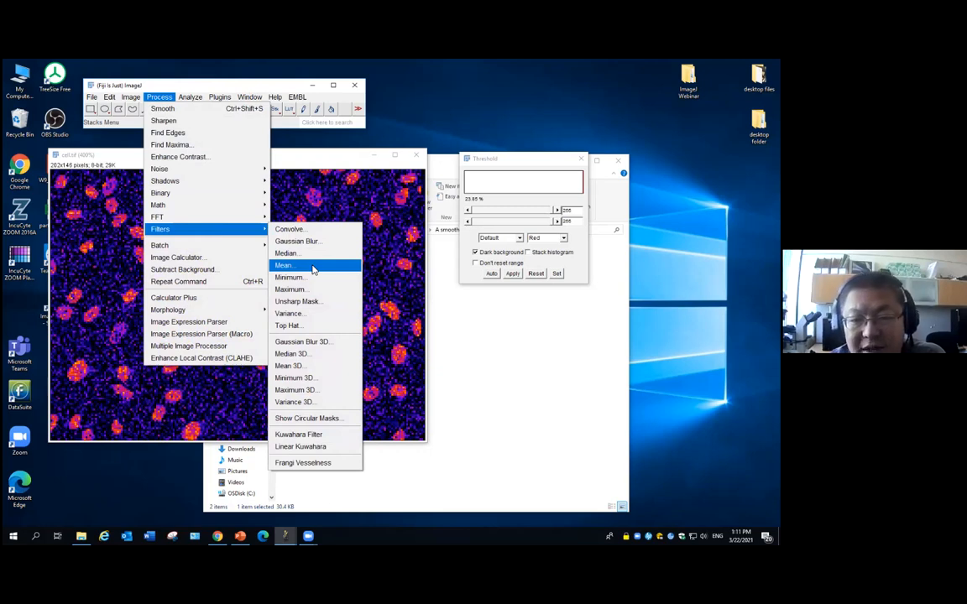
pyautogui.click(311, 266)
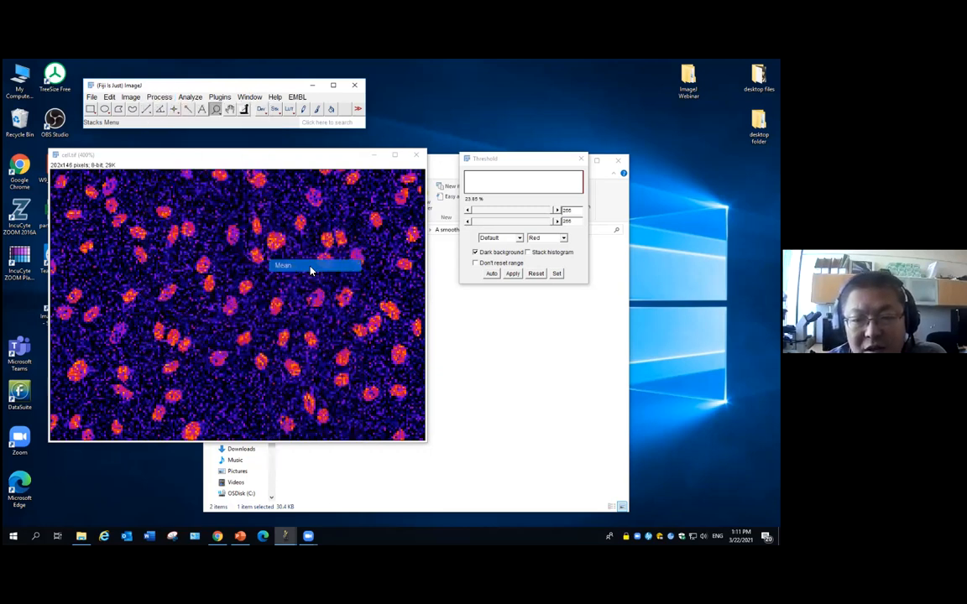
pyautogui.moveTo(402, 167); pyautogui.dragTo(478, 166)
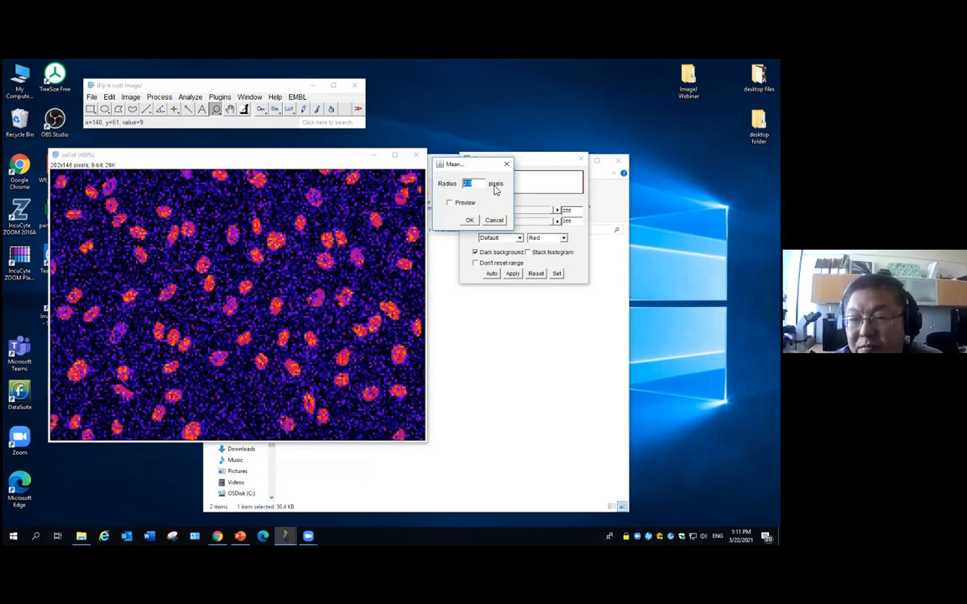
pyautogui.write('1')
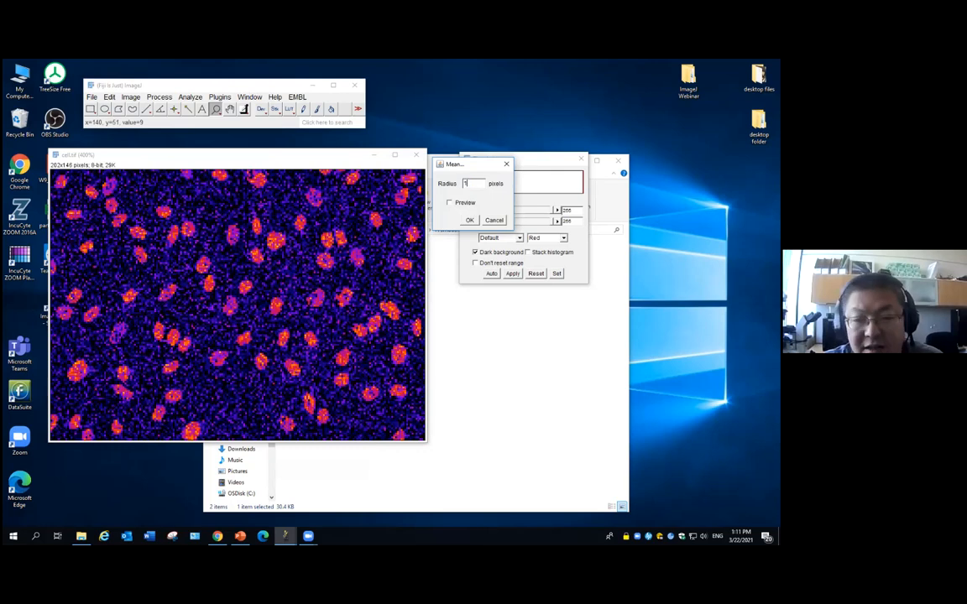
pyautogui.click(450, 203)
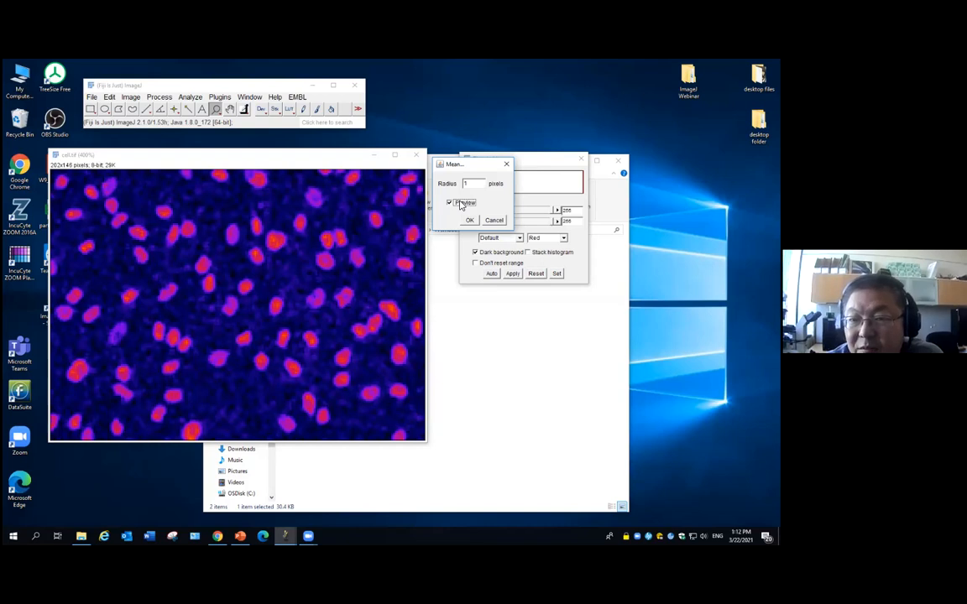
# Try Mean filter radii of 2, 5, 20, 1 and 4 pixels in the live preview of the cell image.
pyautogui.doubleClick(463, 183)
pyautogui.write('2')
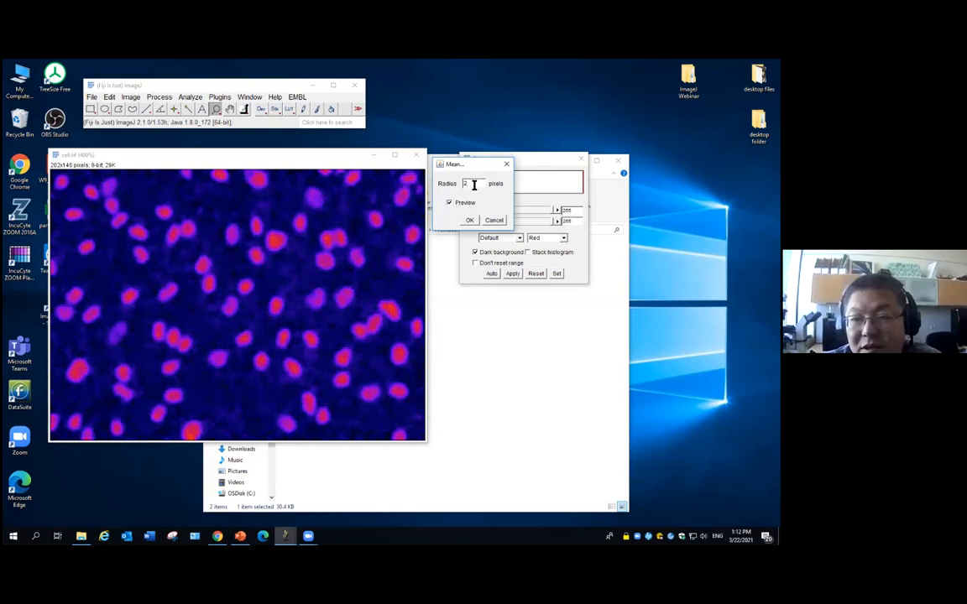
pyautogui.doubleClick(463, 183)
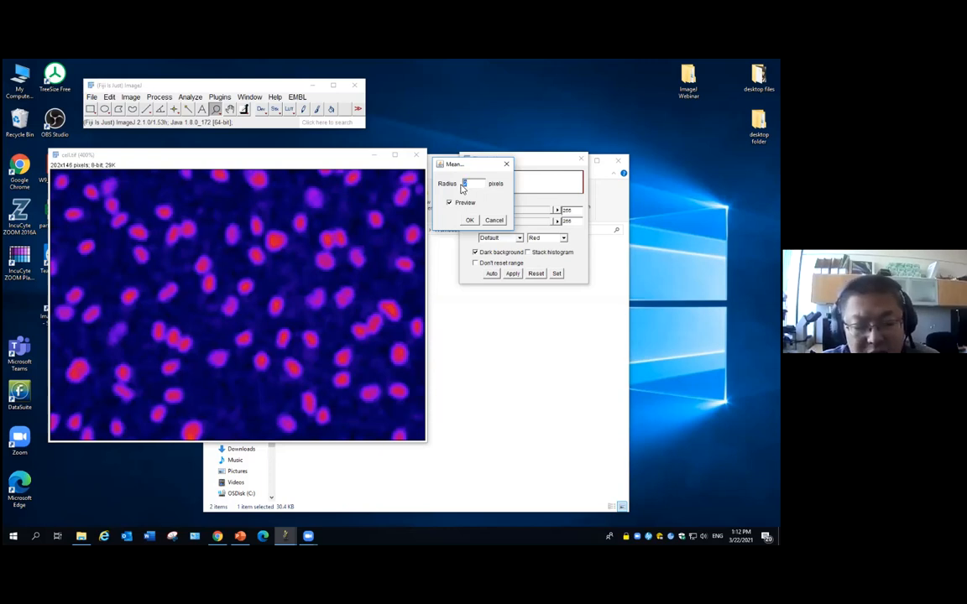
pyautogui.write('5')
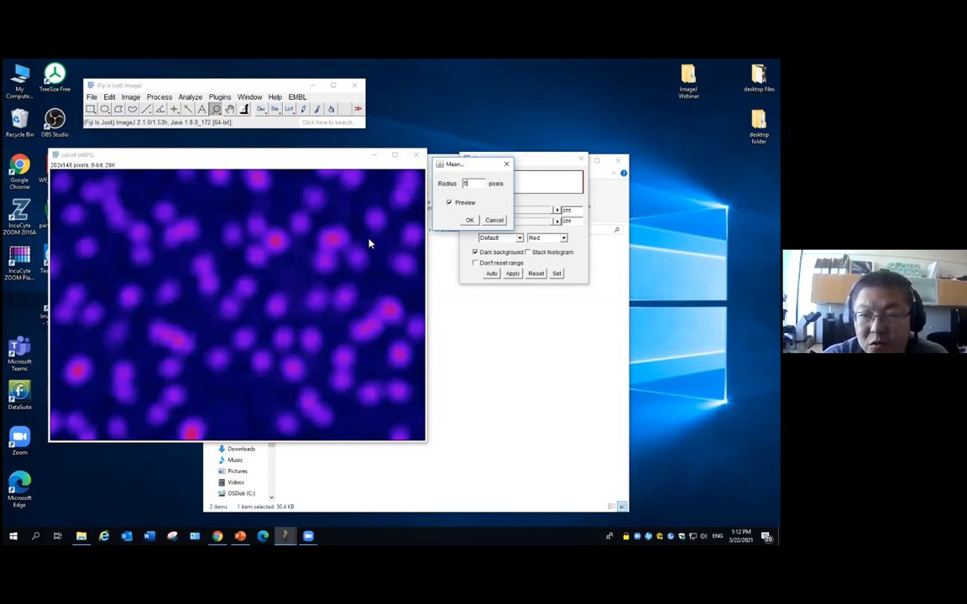
pyautogui.write('20')
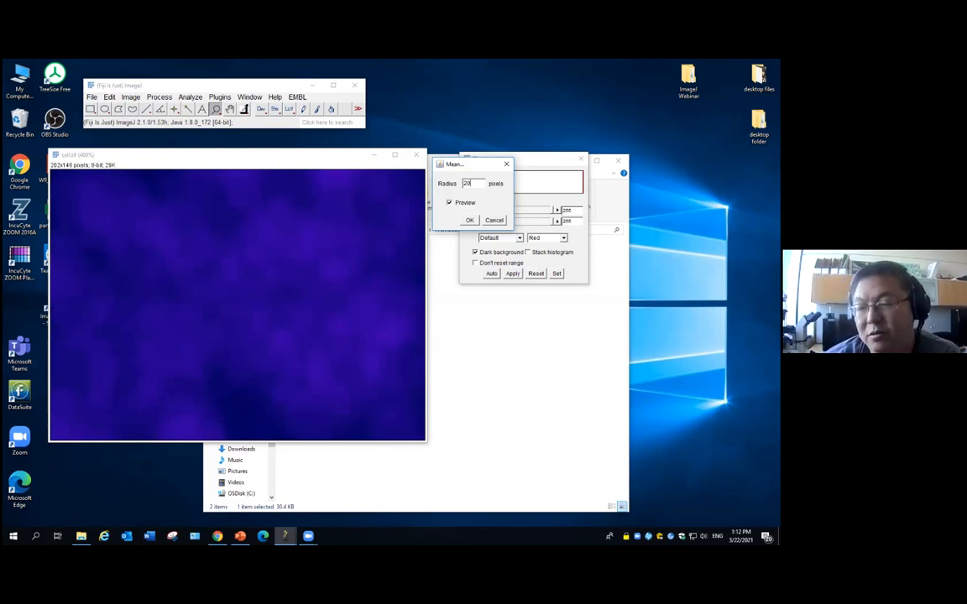
pyautogui.doubleClick(466, 184)
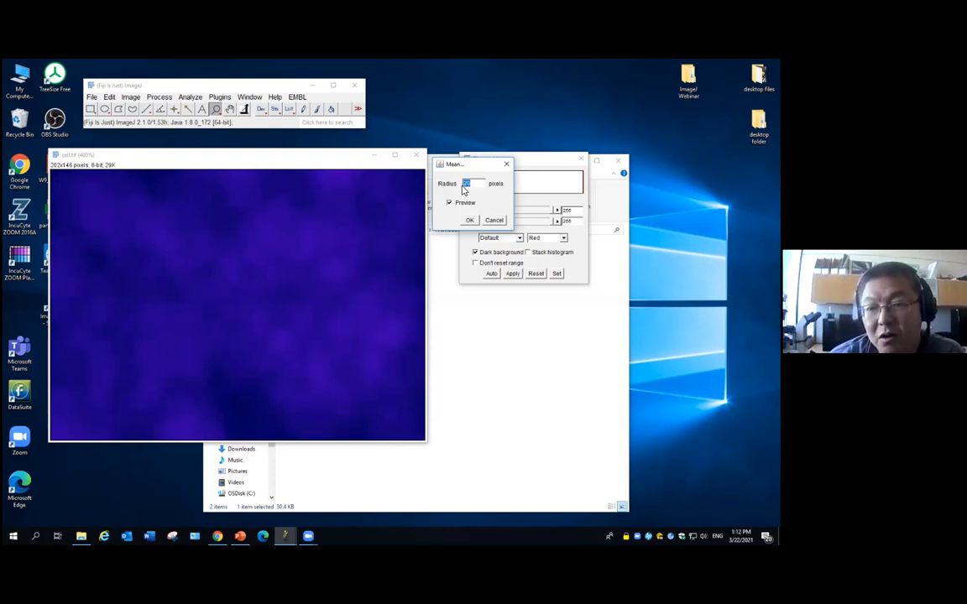
pyautogui.write('1')
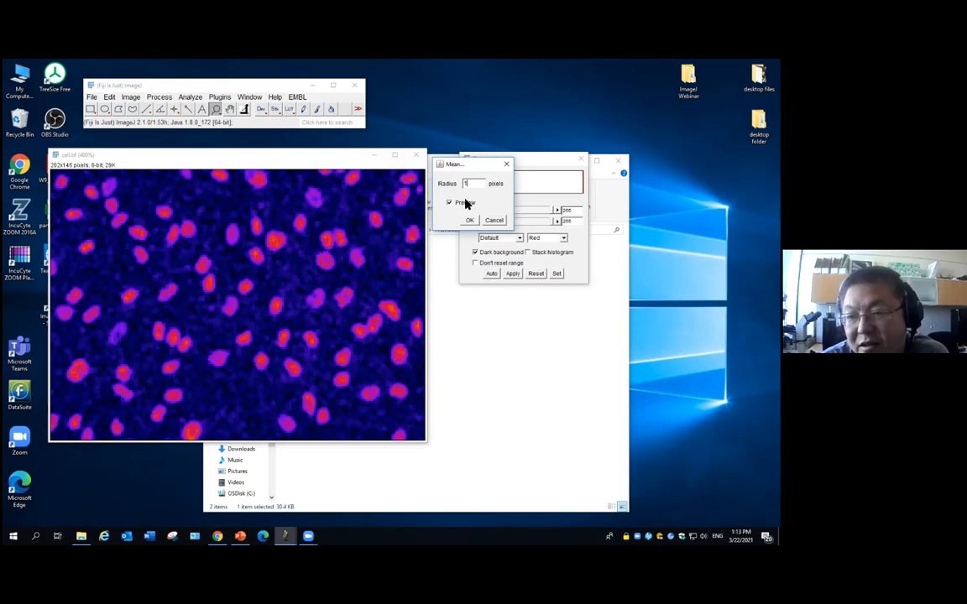
pyautogui.press('BackSpace')
pyautogui.write('4')
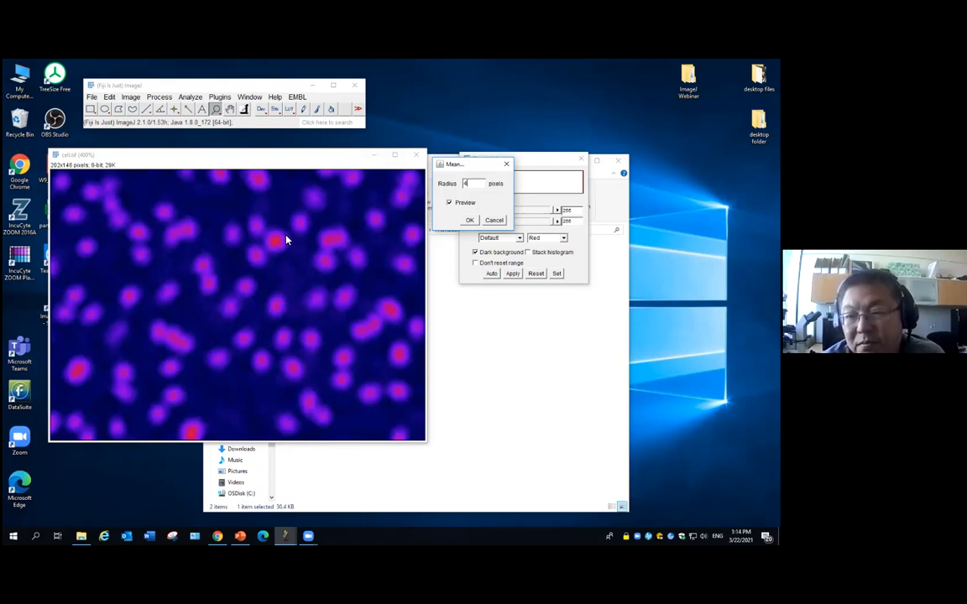
# Apply the Mean filter with a radius of 1 pixel and threshold the smoothed nuclei from a lower level of 41.
pyautogui.doubleClick(459, 186)
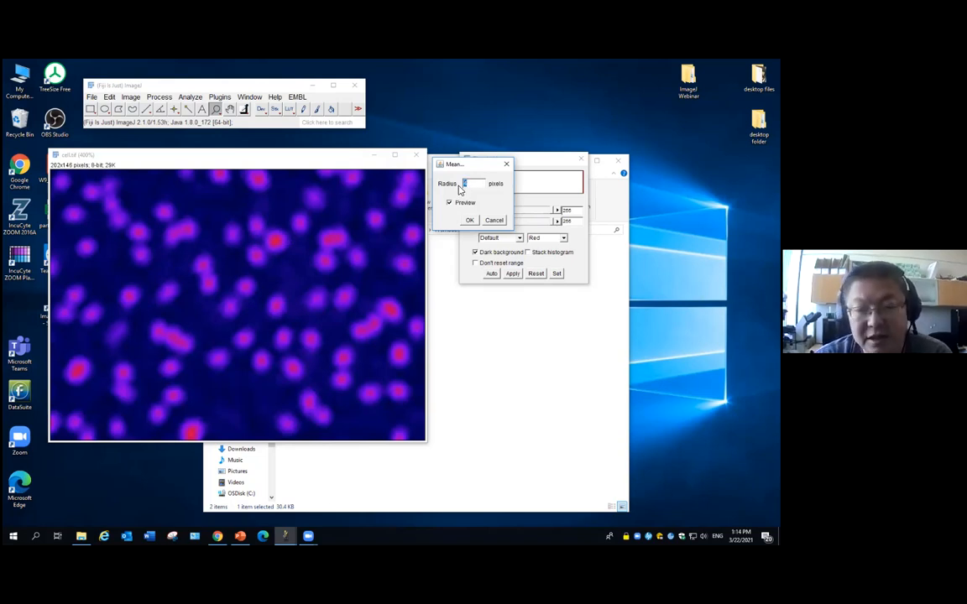
pyautogui.write('1')
pyautogui.click(470, 219)
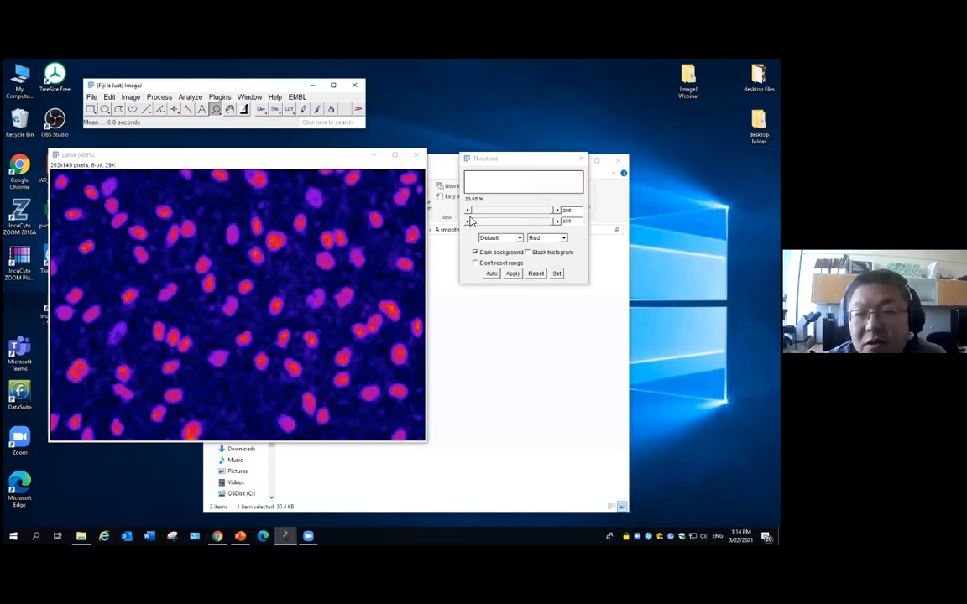
pyautogui.click(529, 216)
pyautogui.moveTo(504, 218); pyautogui.dragTo(488, 221)
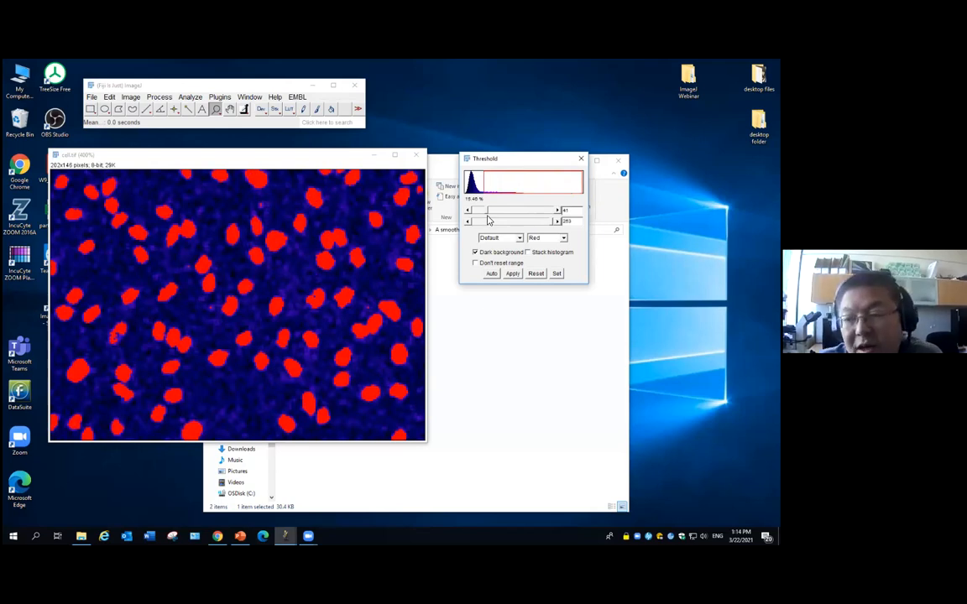
# Open a second copy of the original cell file, apply the Fire lookup table and enlarge it to 400%.
pyautogui.moveTo(446, 163); pyautogui.dragTo(455, 174)
pyautogui.moveTo(325, 281); pyautogui.dragTo(181, 111)
pyautogui.click(130, 97)
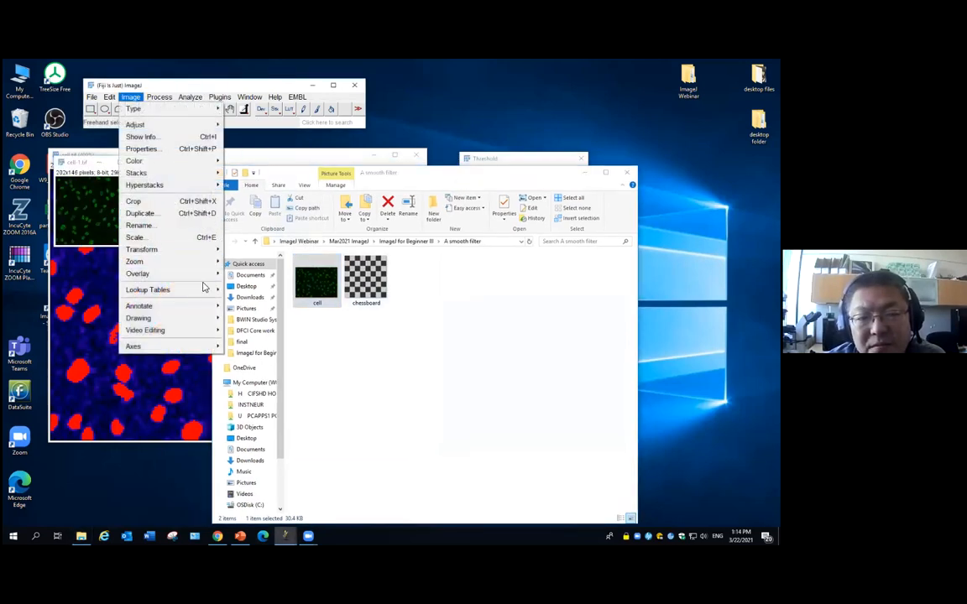
pyautogui.moveTo(201, 289)
pyautogui.click(239, 104)
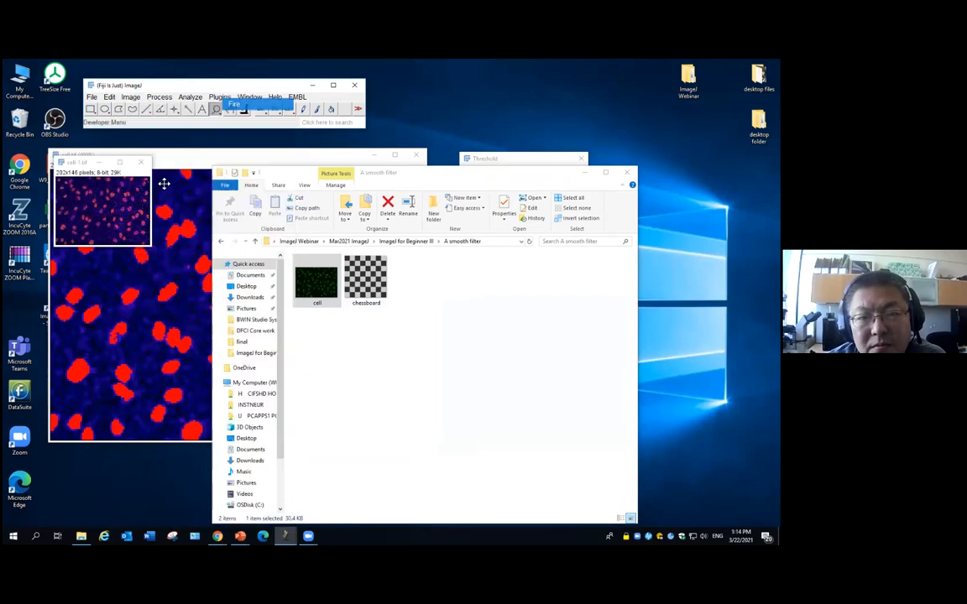
pyautogui.click(133, 204)
pyautogui.click(130, 202)
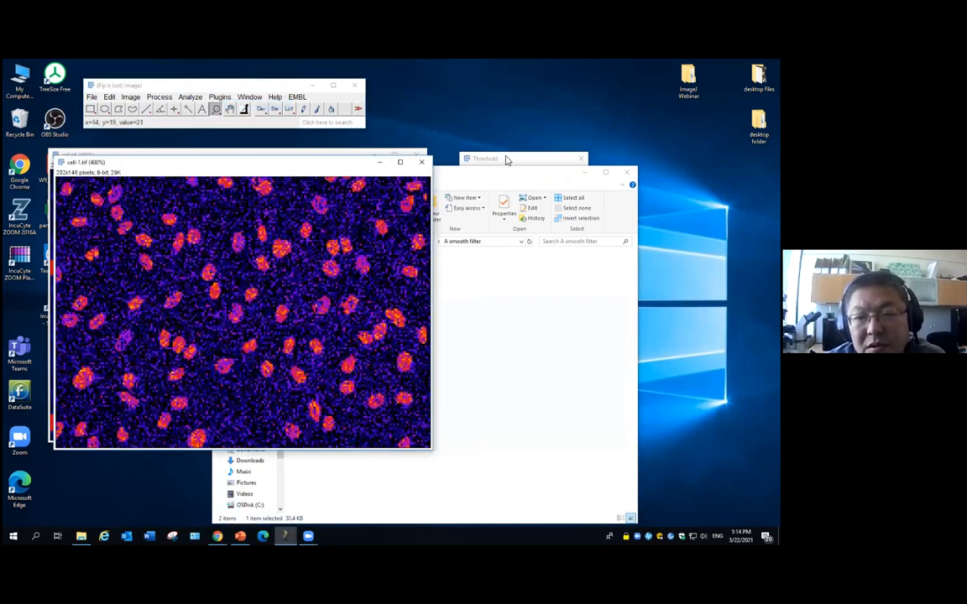
# Threshold the unfiltered cell copy by raising the lower level so the nuclei are highlighted for comparison.
pyautogui.moveTo(504, 156); pyautogui.dragTo(527, 138)
pyautogui.click(496, 193)
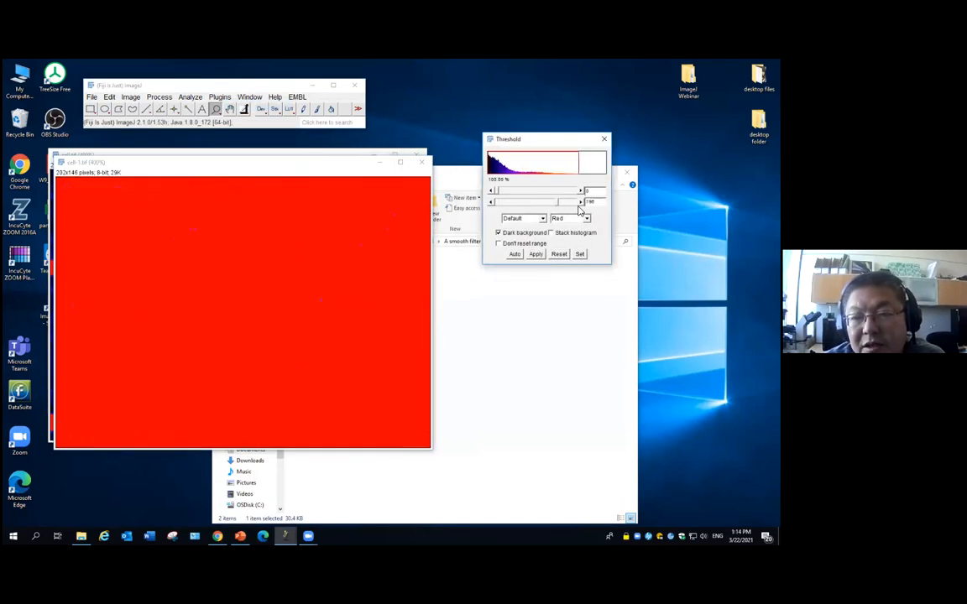
pyautogui.moveTo(495, 194); pyautogui.dragTo(519, 196)
# Arrange the smoothed and unfiltered thresholded images side by side, both reduced to 300%.
pyautogui.moveTo(287, 168); pyautogui.dragTo(580, 168)
pyautogui.moveTo(267, 157); pyautogui.dragTo(207, 165)
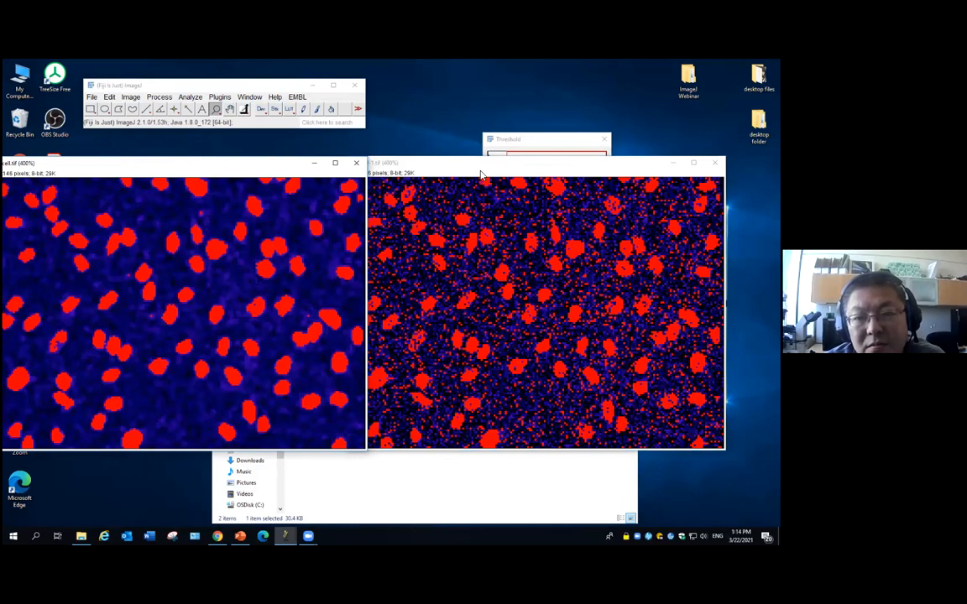
pyautogui.click(497, 169)
pyautogui.rightClick(499, 226)
pyautogui.rightClick(223, 238)
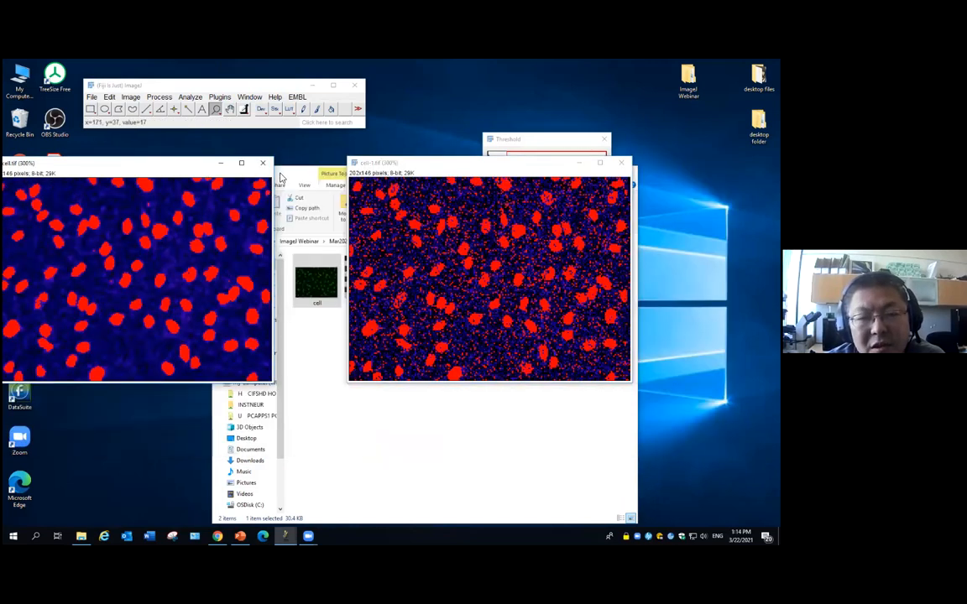
pyautogui.moveTo(183, 171); pyautogui.dragTo(244, 172)
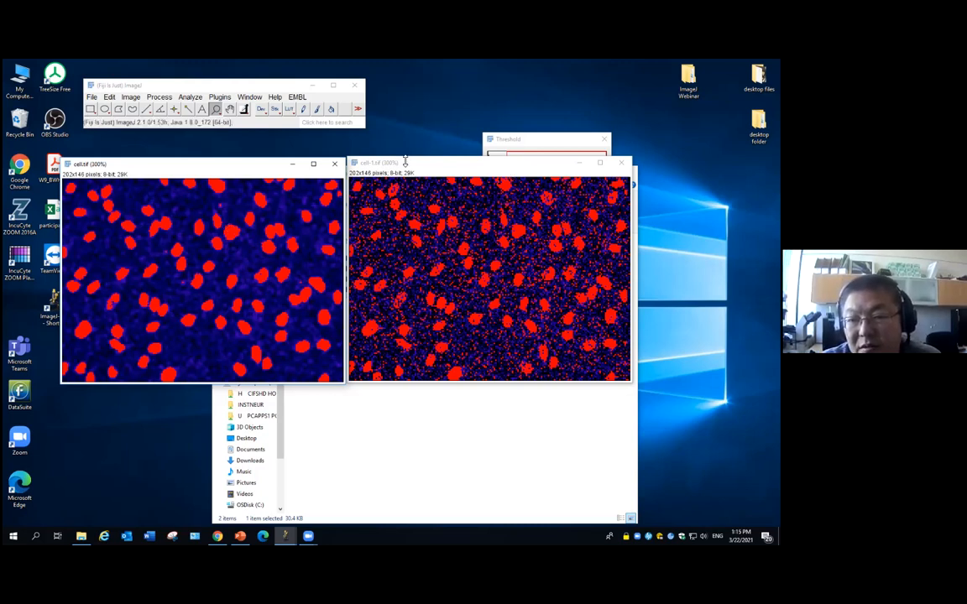
pyautogui.click(159, 96)
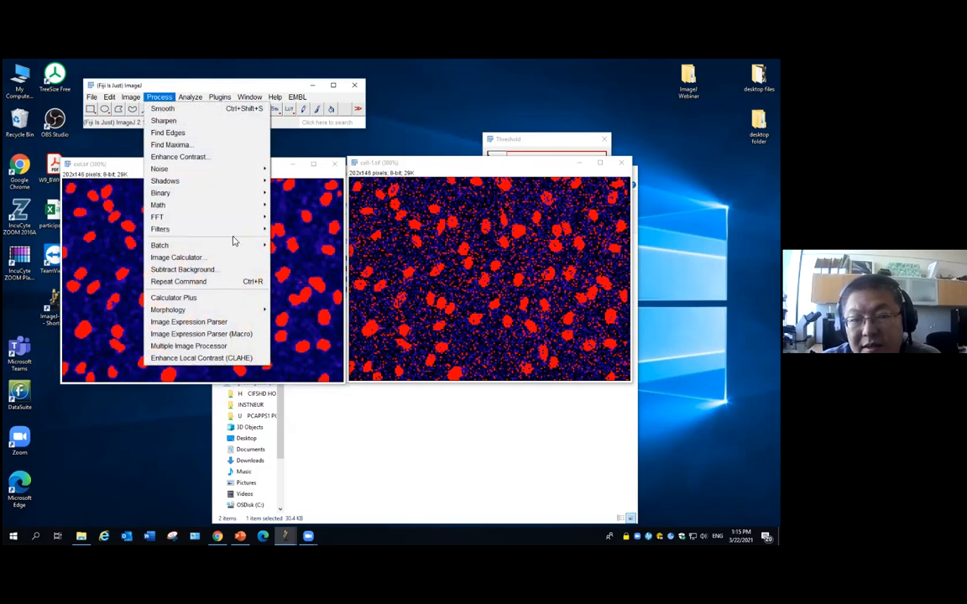
pyautogui.moveTo(241, 229)
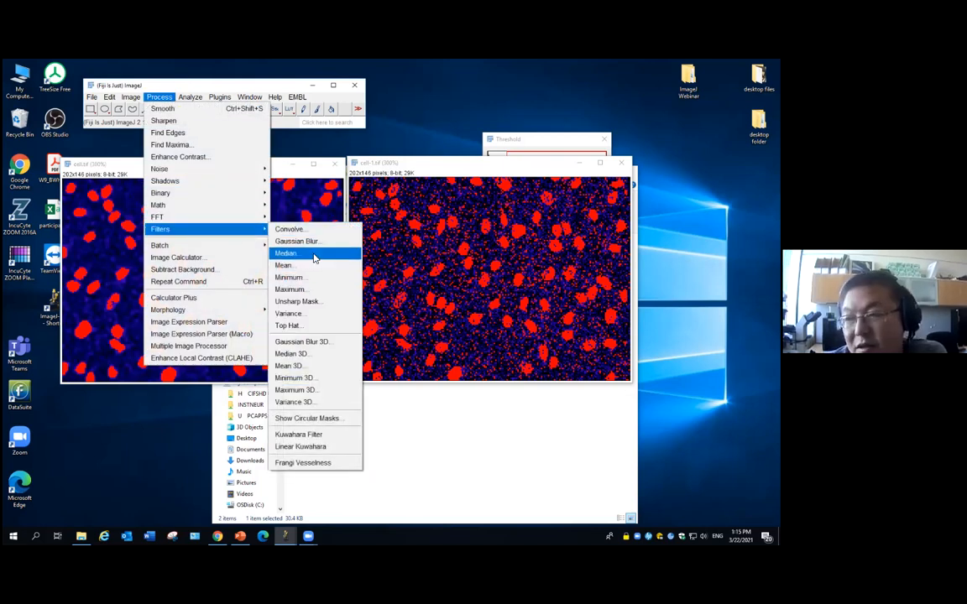
pyautogui.click(312, 265)
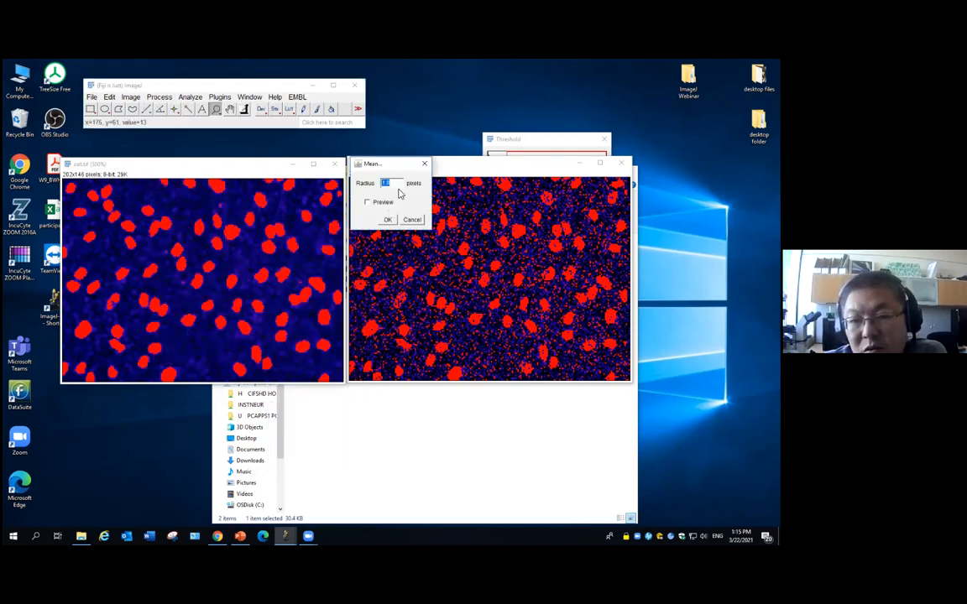
pyautogui.click(415, 221)
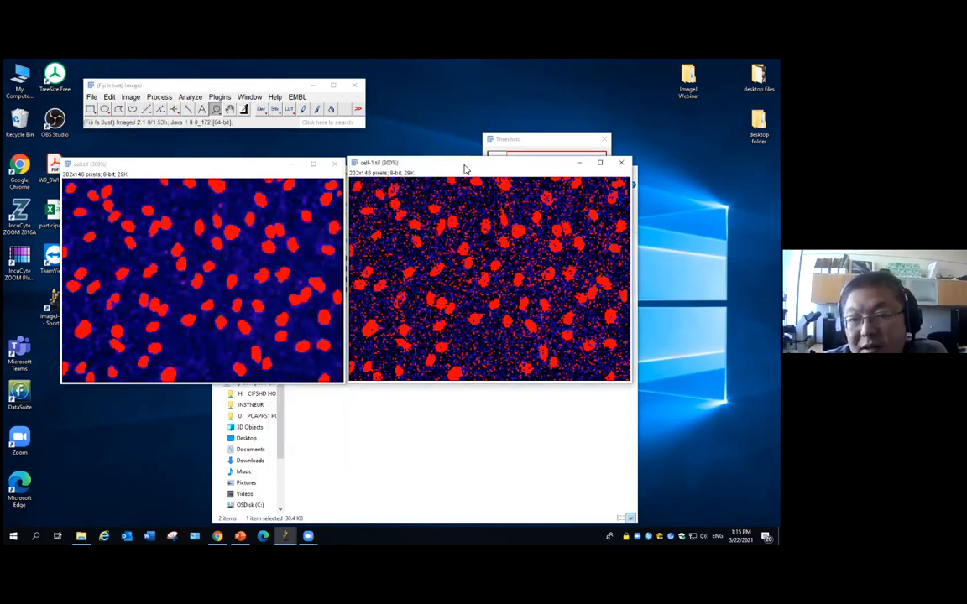
# Reset the threshold on the unfiltered cell copy and smooth it with a Median filter of radius 1 pixel.
pyautogui.moveTo(467, 166); pyautogui.dragTo(275, 173)
pyautogui.click(559, 253)
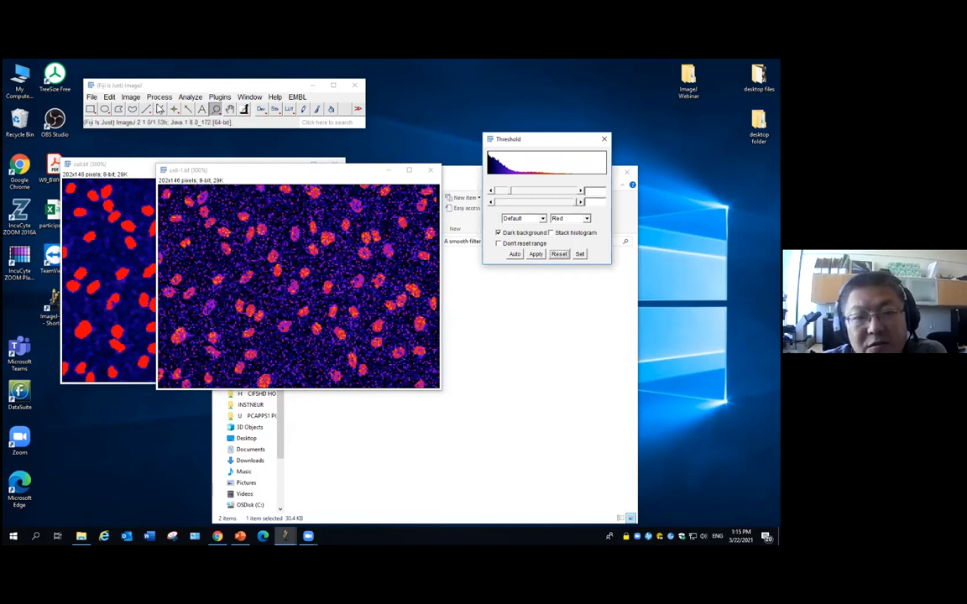
pyautogui.click(162, 98)
pyautogui.moveTo(224, 229)
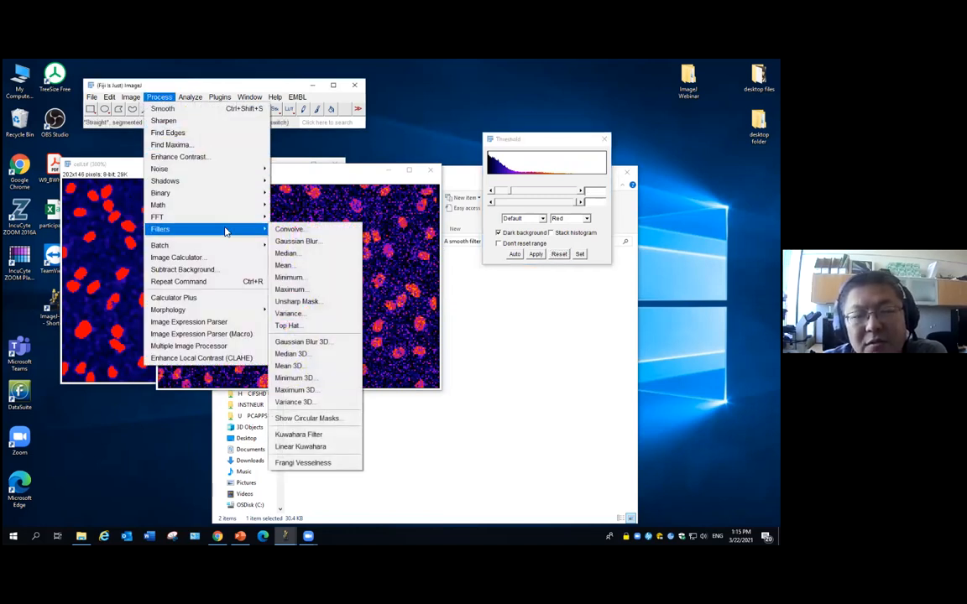
pyautogui.click(306, 255)
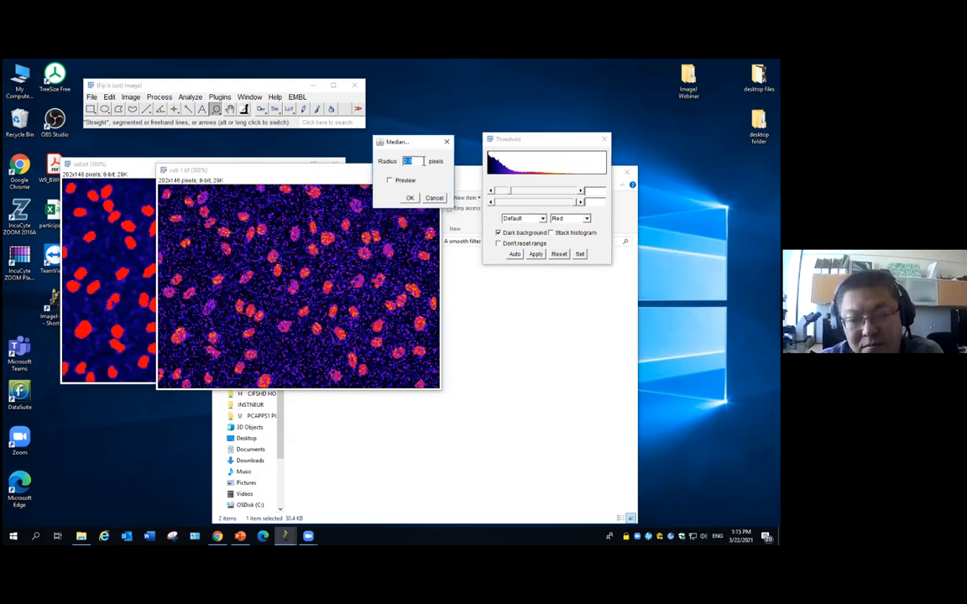
pyautogui.write('1')
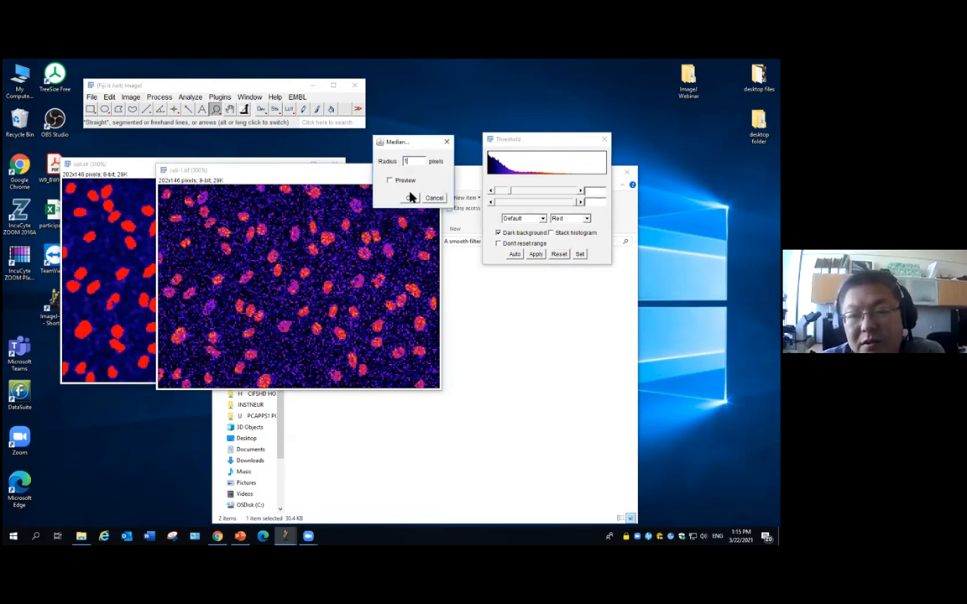
pyautogui.click(411, 199)
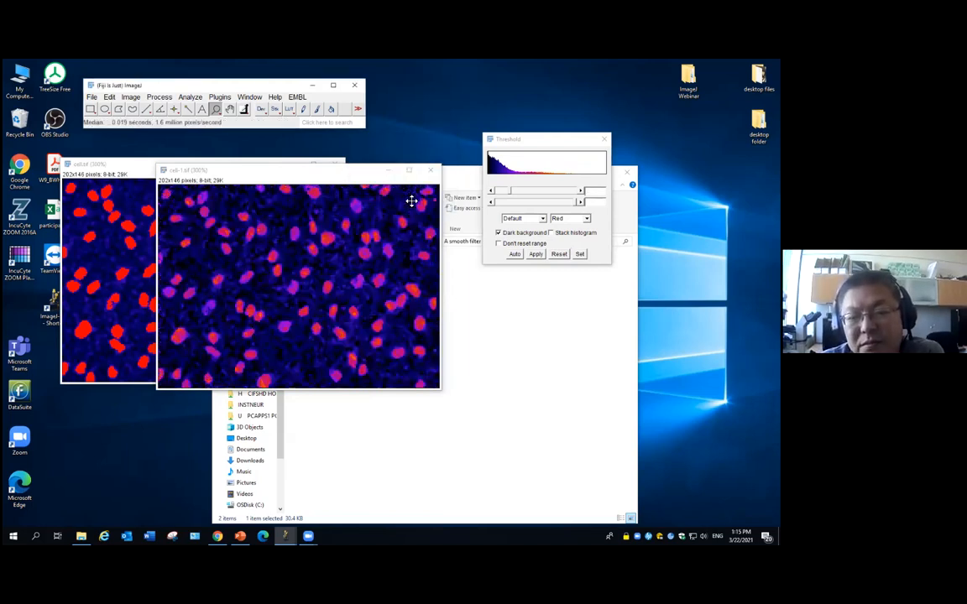
# Threshold the nuclei in the median-filtered copy from a lower level of 39.
pyautogui.click(508, 193)
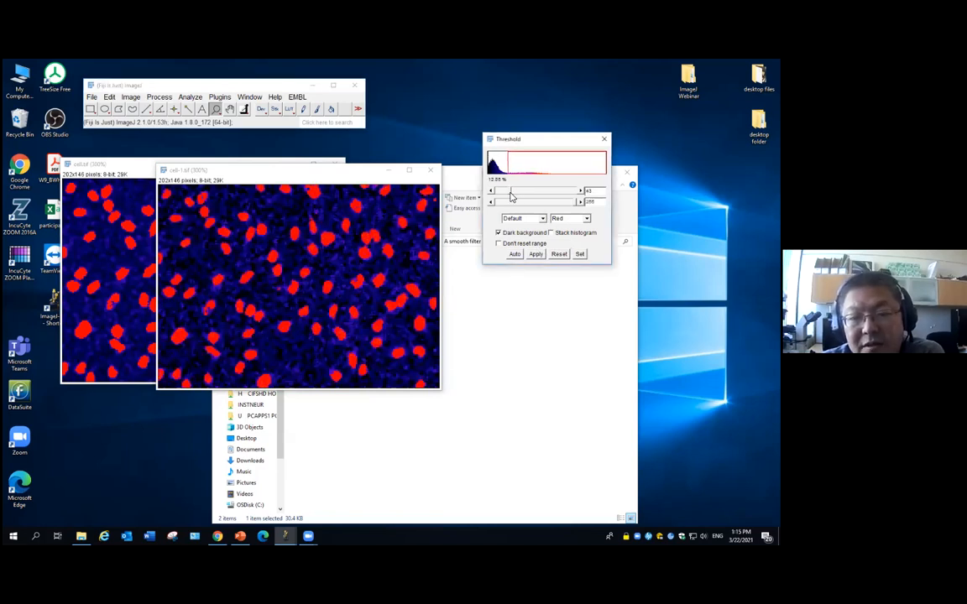
pyautogui.moveTo(508, 196); pyautogui.dragTo(516, 197)
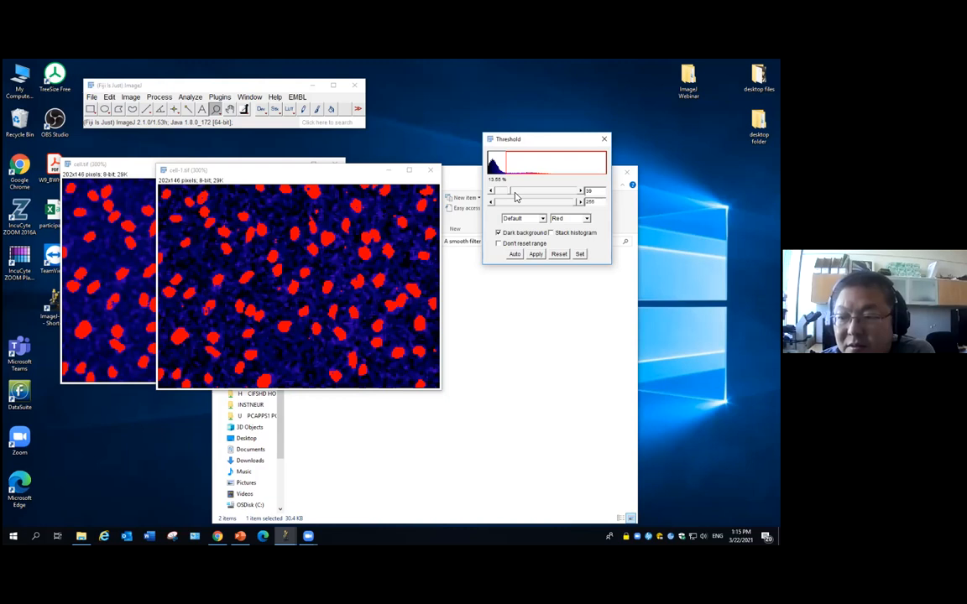
# Open another copy of the cell image, enlarge it to 300% and apply the Fire lookup table.
pyautogui.click(466, 181)
pyautogui.moveTo(319, 282); pyautogui.dragTo(235, 105)
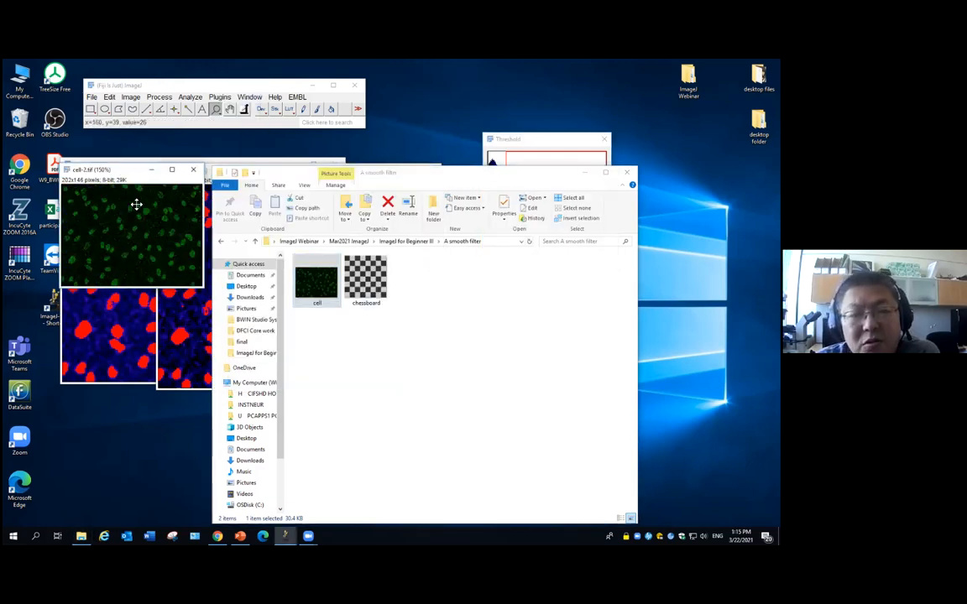
pyautogui.click(130, 96)
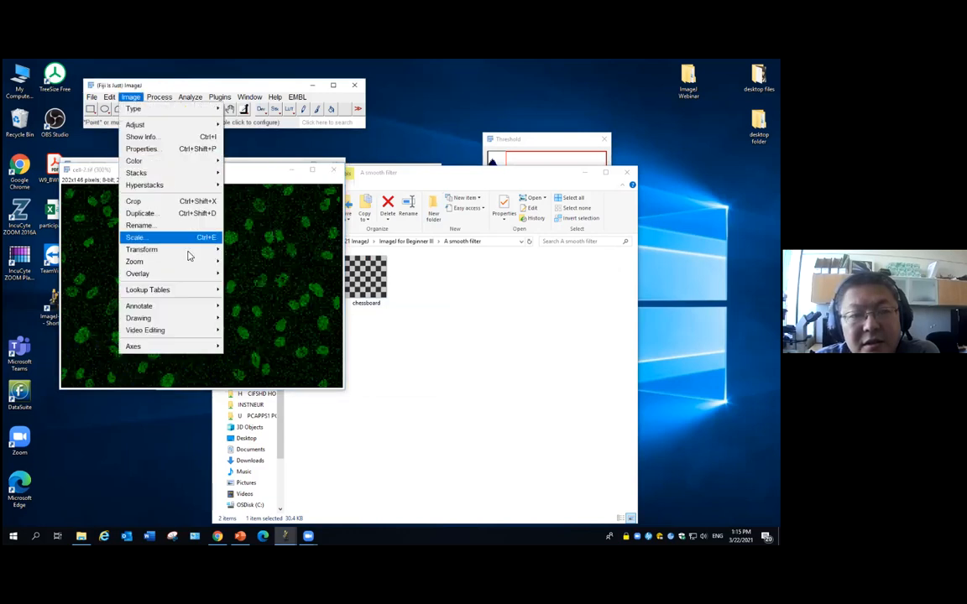
pyautogui.moveTo(212, 289)
pyautogui.click(245, 100)
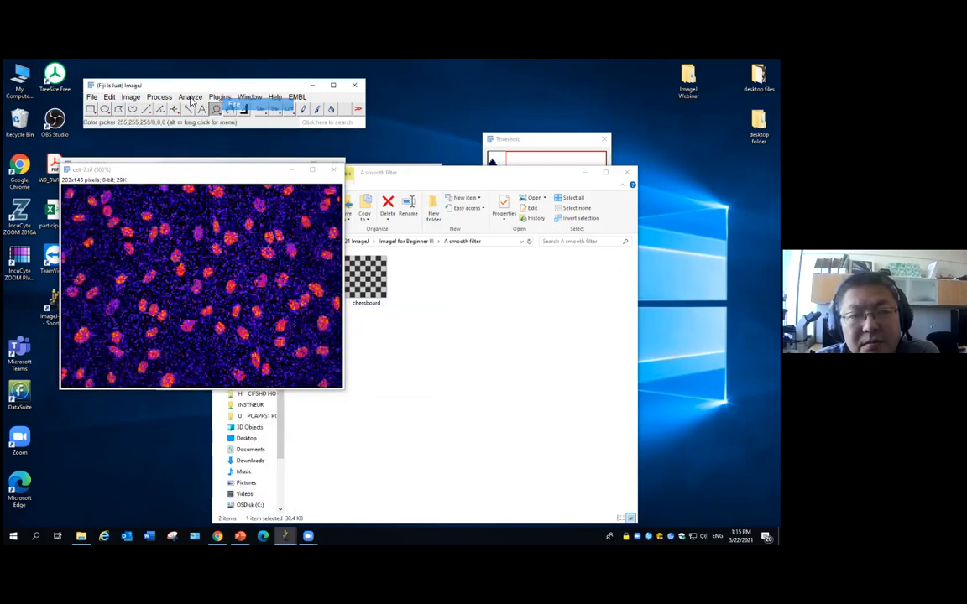
# Try a Gaussian Blur on the new cell copy, previewing it with a sigma of 1.
pyautogui.click(158, 97)
pyautogui.moveTo(241, 227)
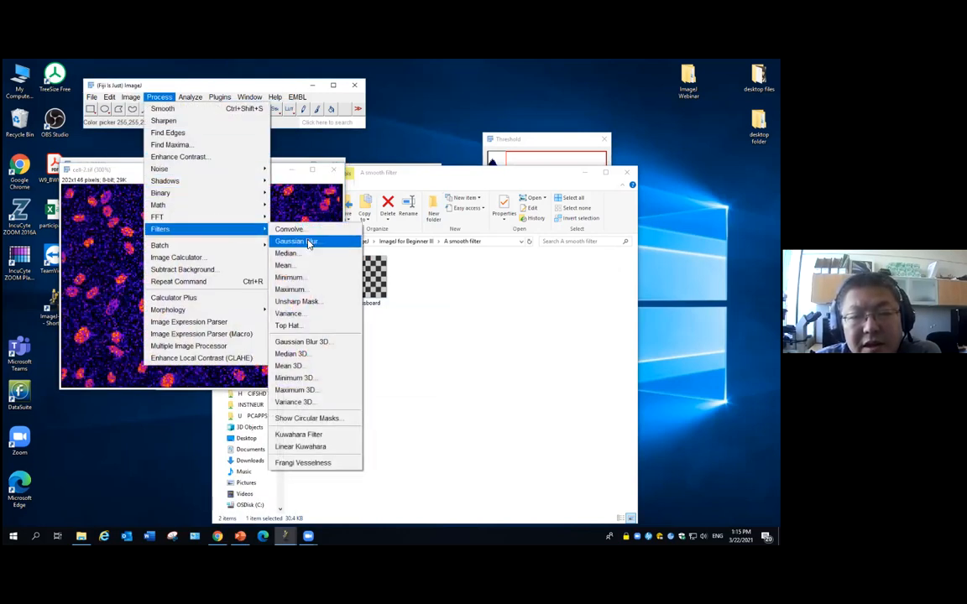
pyautogui.click(312, 240)
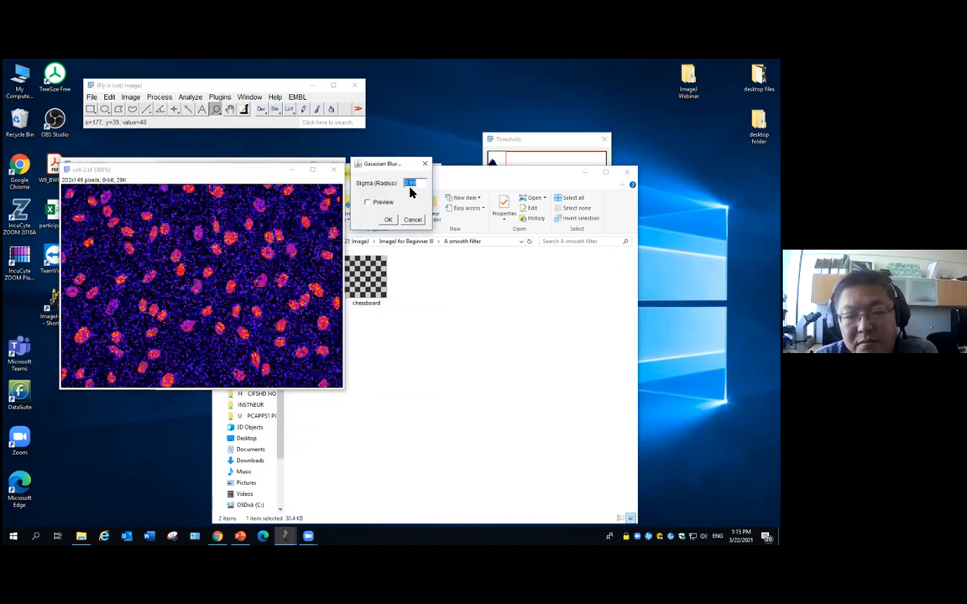
pyautogui.write('1')
pyautogui.click(367, 202)
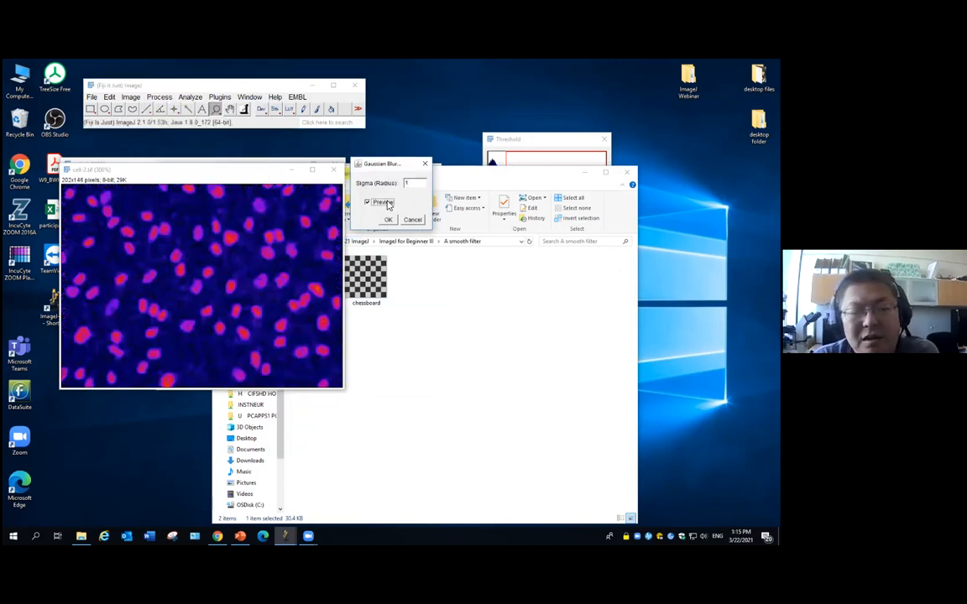
pyautogui.moveTo(417, 184); pyautogui.dragTo(404, 184)
pyautogui.press('Return')
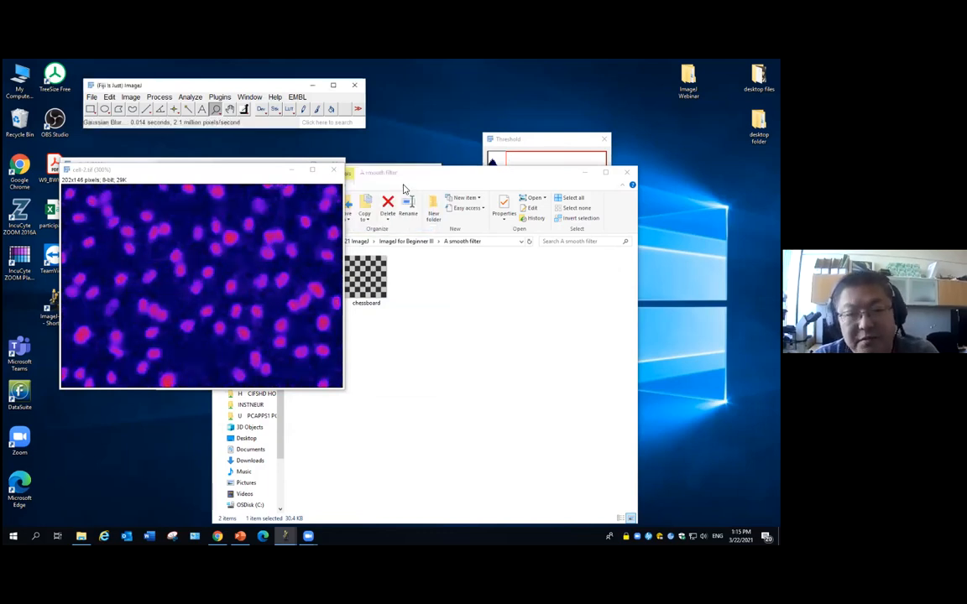
# Threshold the nuclei in the blurred cell copy from a lower level of 39.
pyautogui.click(555, 142)
pyautogui.moveTo(555, 143); pyautogui.dragTo(543, 144)
pyautogui.moveTo(497, 192)
pyautogui.mouseDown()
pyautogui.moveTo(484, 193)
pyautogui.moveTo(496, 202)
pyautogui.mouseUp()
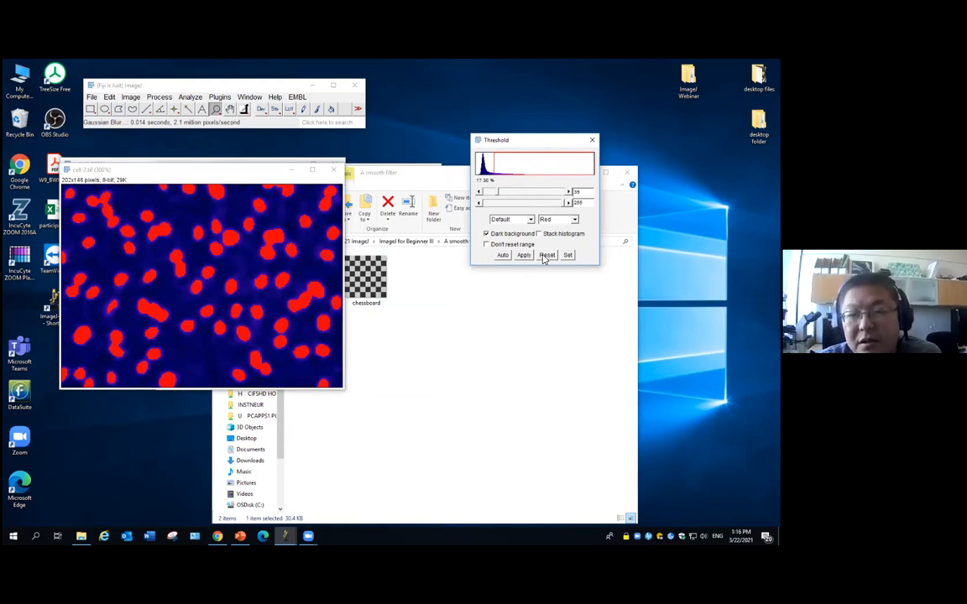
# Undo the Gaussian Blur on the cell copy and reset its threshold.
pyautogui.click(110, 97)
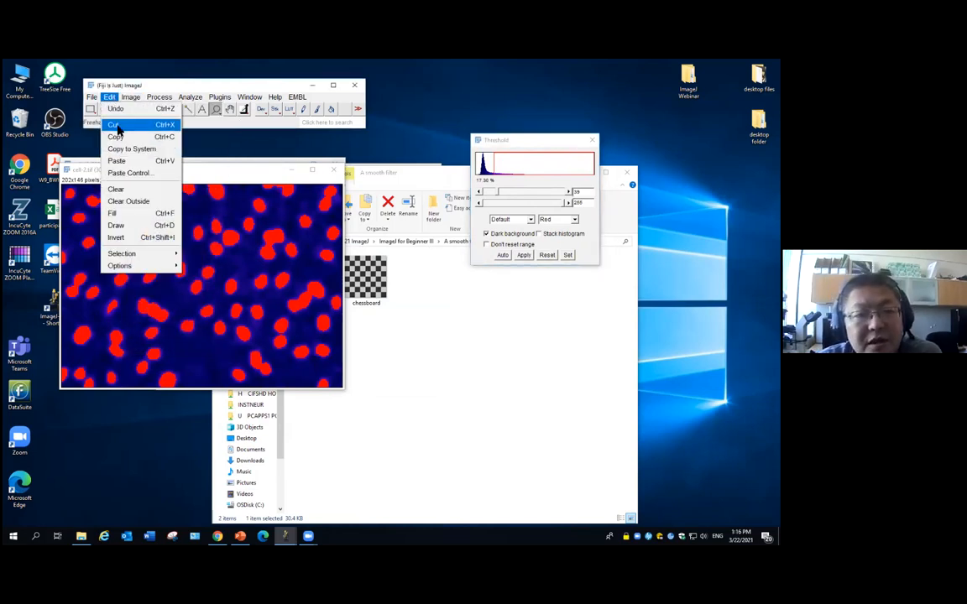
pyautogui.click(115, 109)
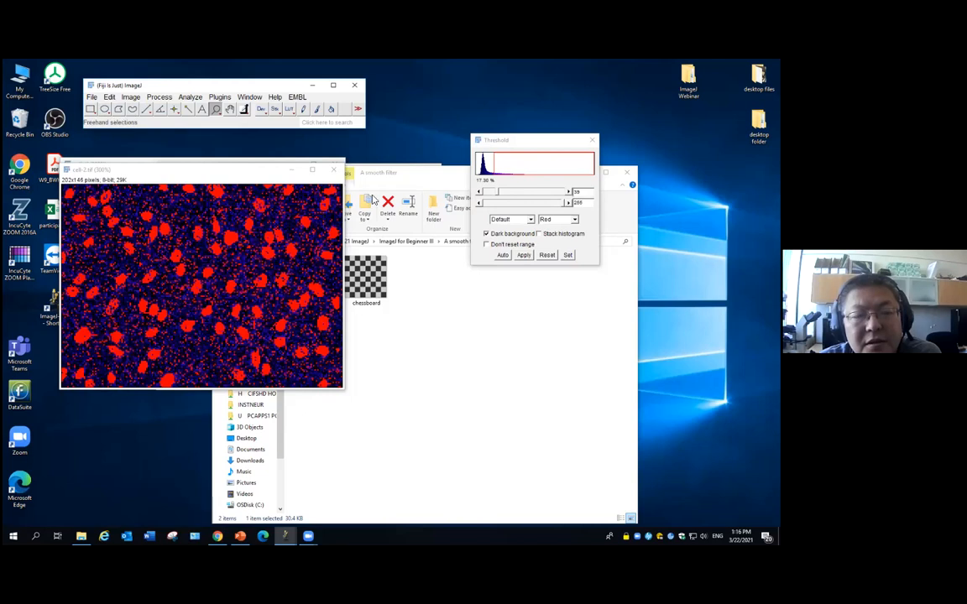
pyautogui.click(547, 254)
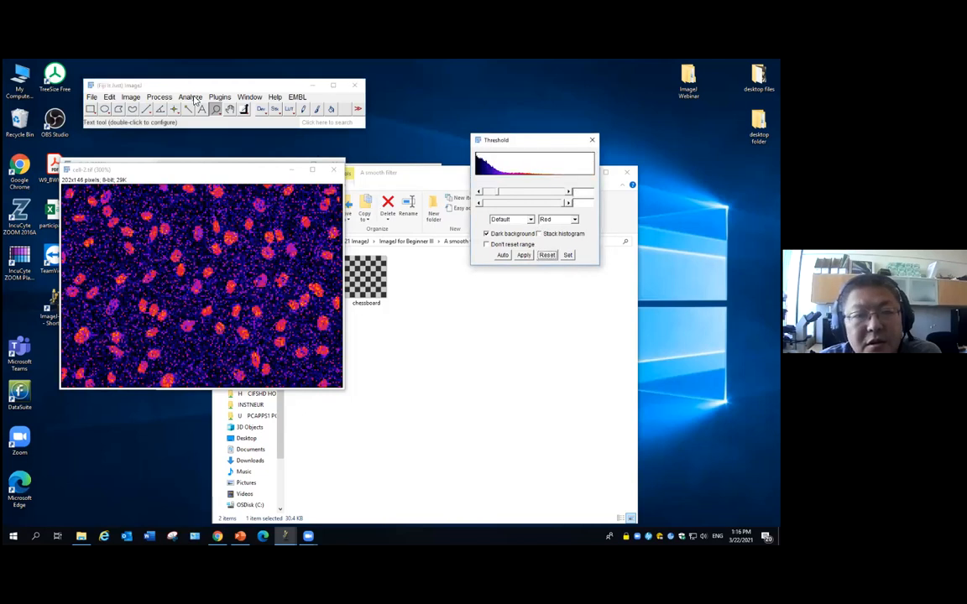
# Smooth the cell copy with a Gaussian Blur of sigma 1 and threshold its nuclei from a lower level of 41.
pyautogui.click(159, 96)
pyautogui.moveTo(248, 224)
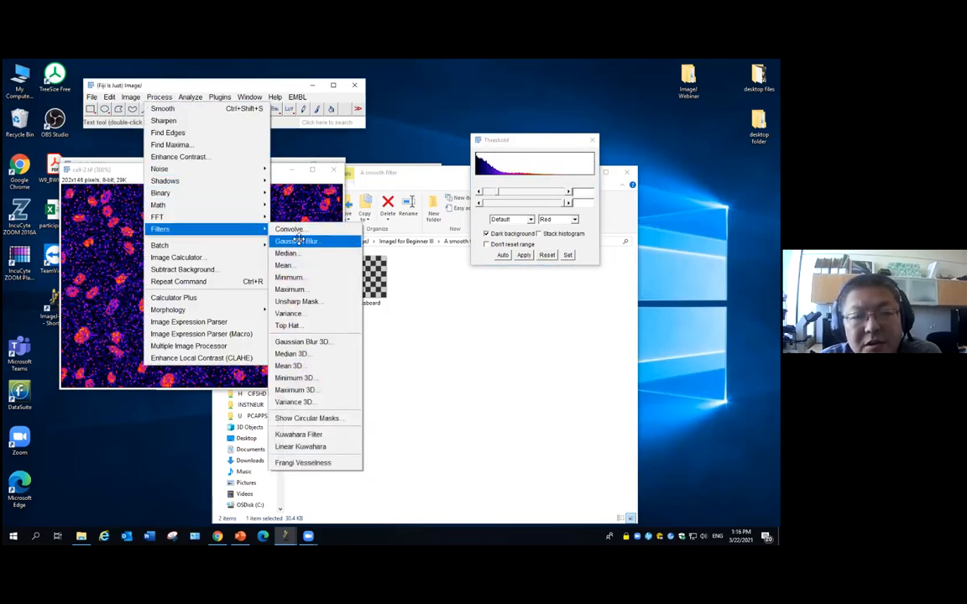
pyautogui.click(302, 240)
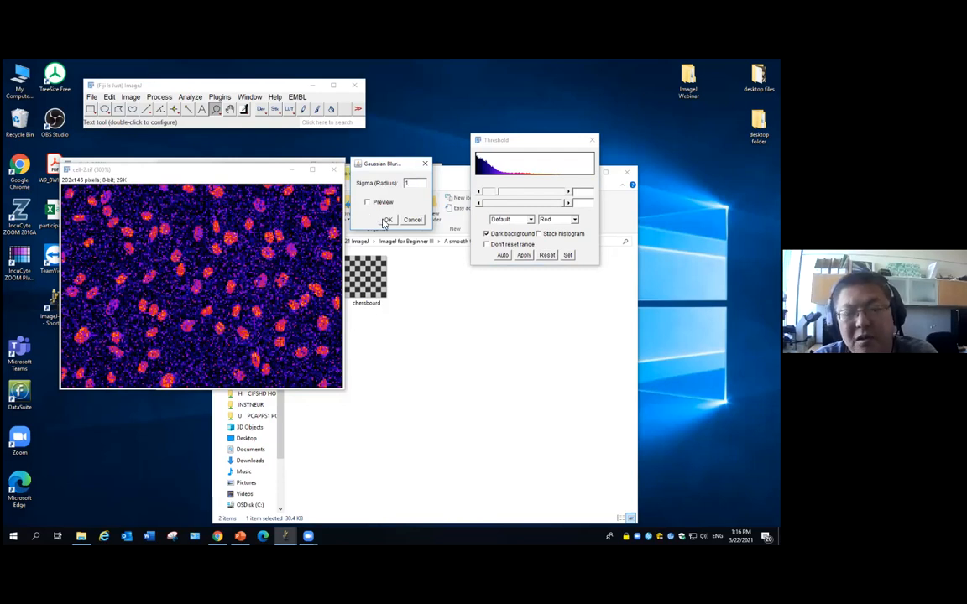
pyautogui.click(387, 219)
pyautogui.click(500, 192)
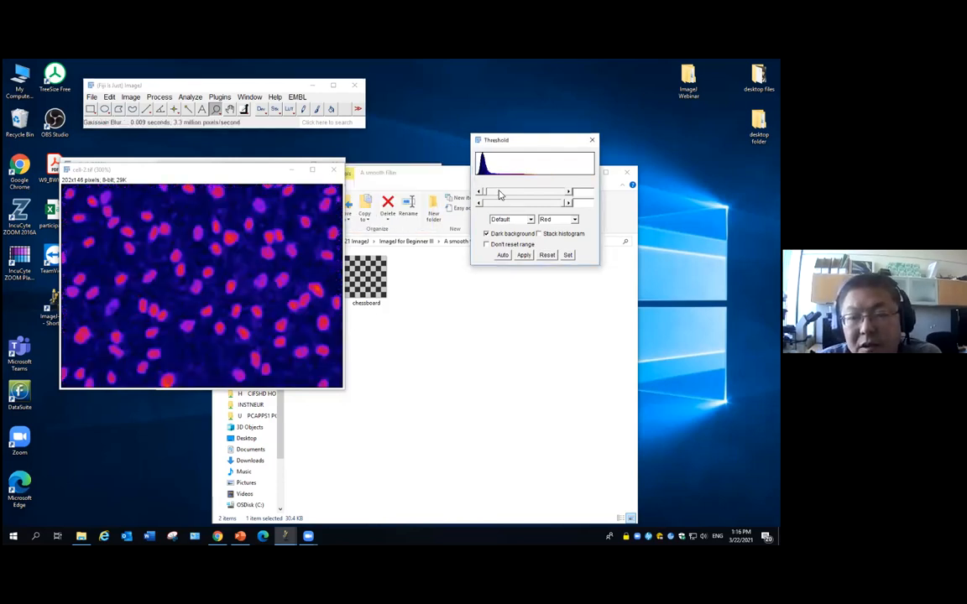
pyautogui.moveTo(491, 196); pyautogui.dragTo(498, 195)
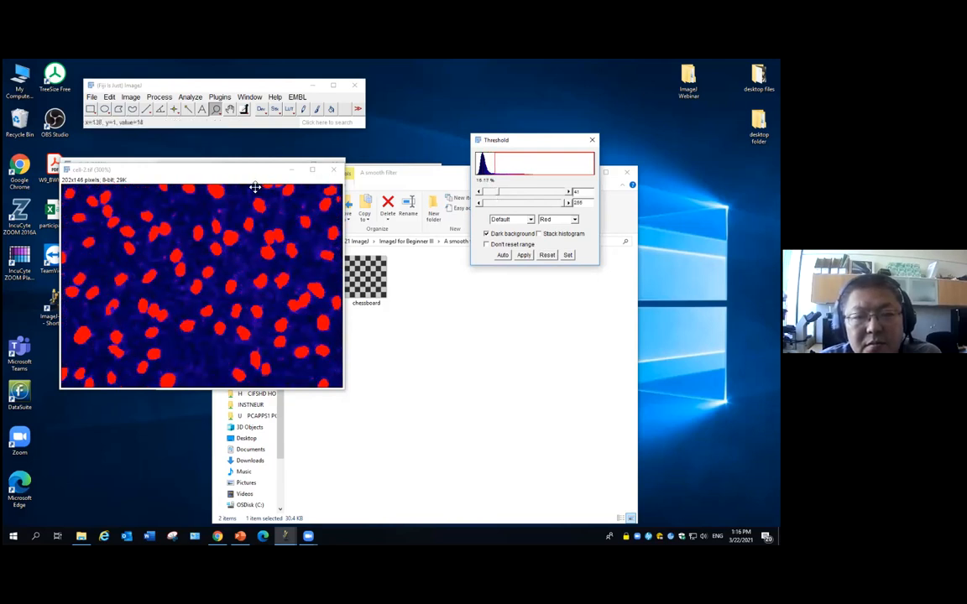
# Arrange the three filtered and thresholded cell images side by side, all reduced to 200%.
pyautogui.moveTo(243, 173); pyautogui.dragTo(511, 180)
pyautogui.moveTo(134, 165); pyautogui.dragTo(100, 168)
pyautogui.rightClick(125, 240)
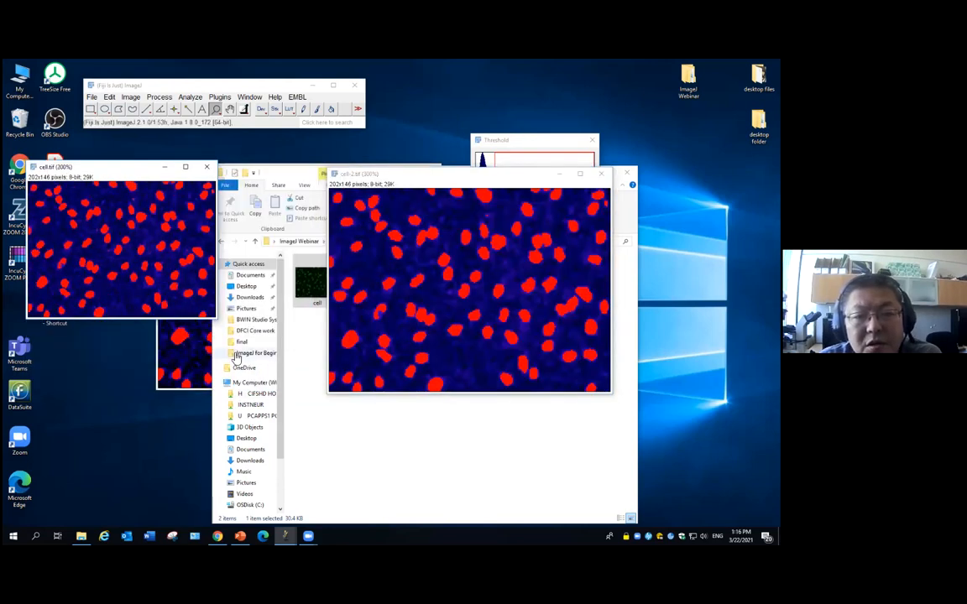
pyautogui.rightClick(187, 346)
pyautogui.rightClick(471, 196)
pyautogui.moveTo(458, 183); pyautogui.dragTo(574, 171)
pyautogui.click(277, 171)
pyautogui.click(131, 178)
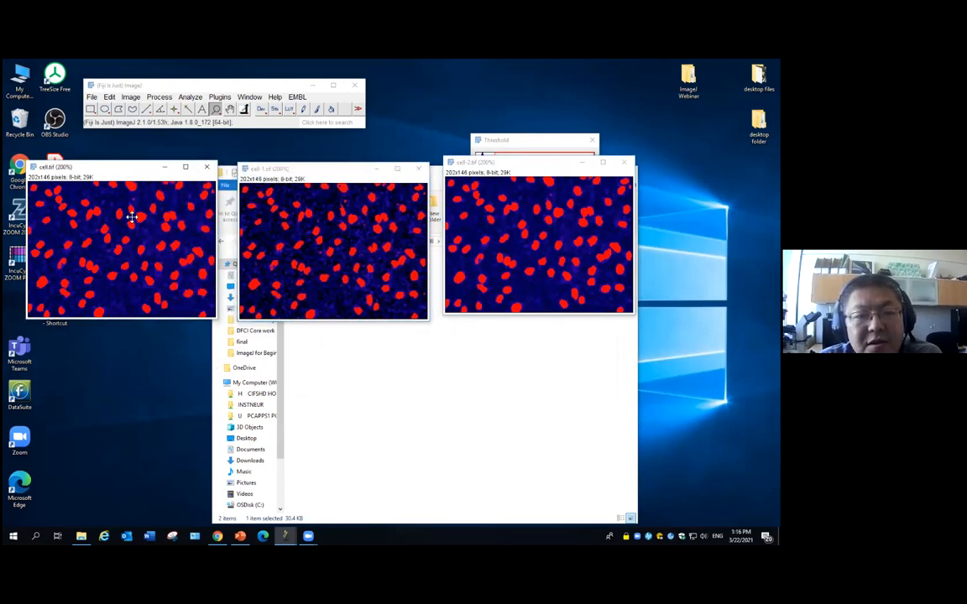
pyautogui.moveTo(326, 171); pyautogui.dragTo(315, 166)
pyautogui.moveTo(536, 167); pyautogui.dragTo(525, 164)
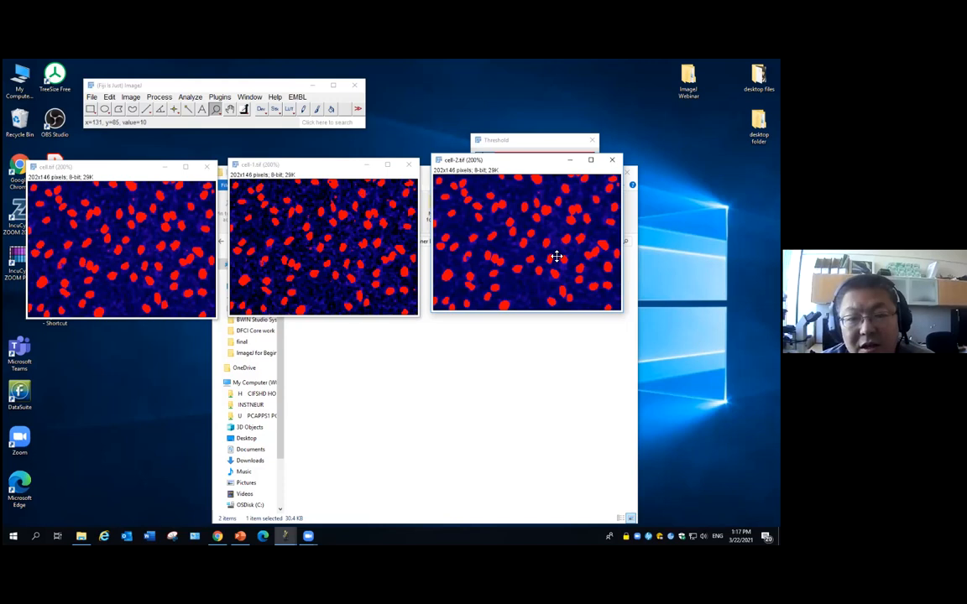
# Close the median-filtered and Gaussian-blurred copies, keeping only cell.tif open.
pyautogui.click(130, 171)
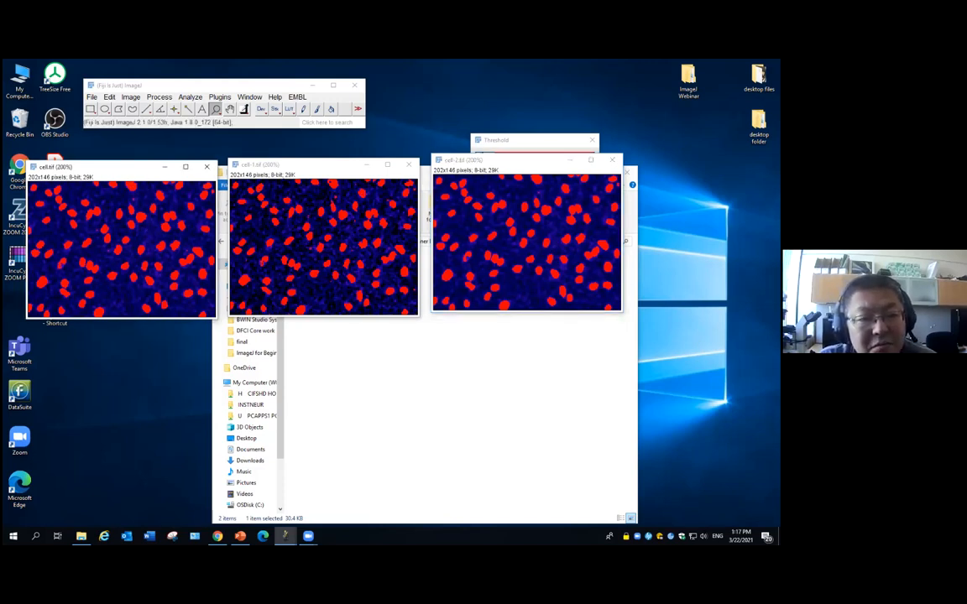
pyautogui.click(369, 165)
pyautogui.click(408, 165)
pyautogui.click(393, 207)
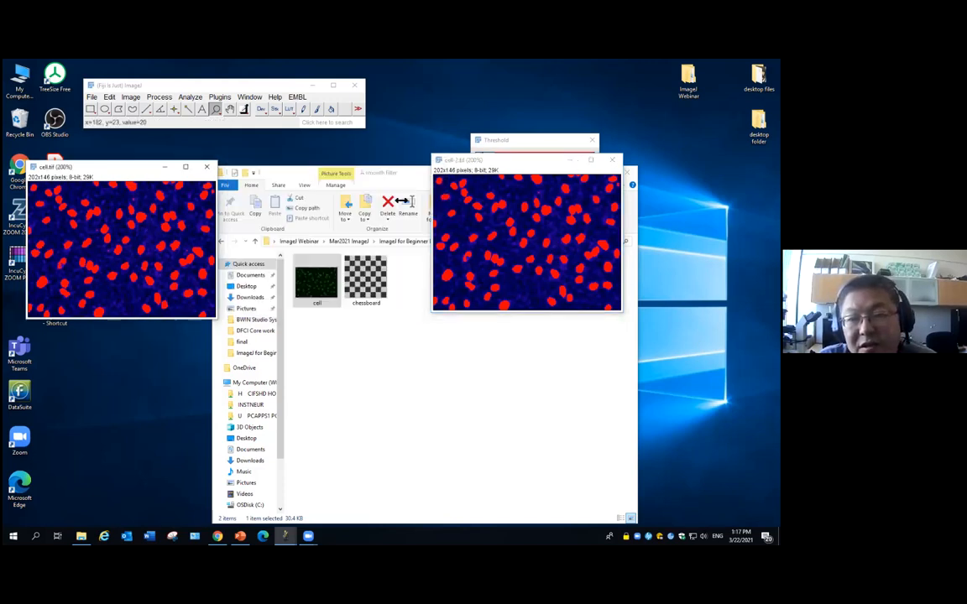
pyautogui.click(612, 160)
pyautogui.click(390, 208)
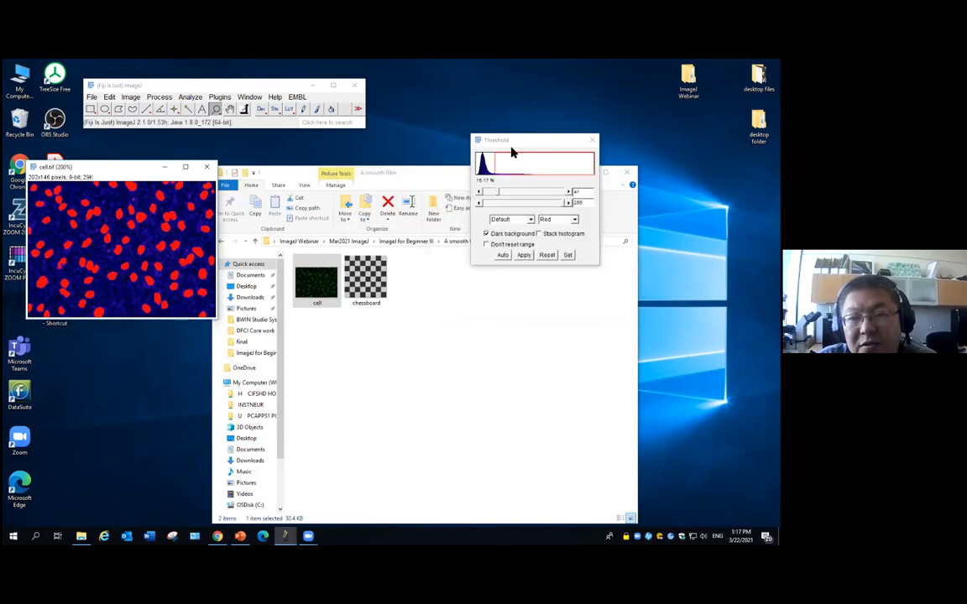
# Apply the threshold to cell.tif to make it a binary mask and fill the holes in the nuclei.
pyautogui.click(525, 257)
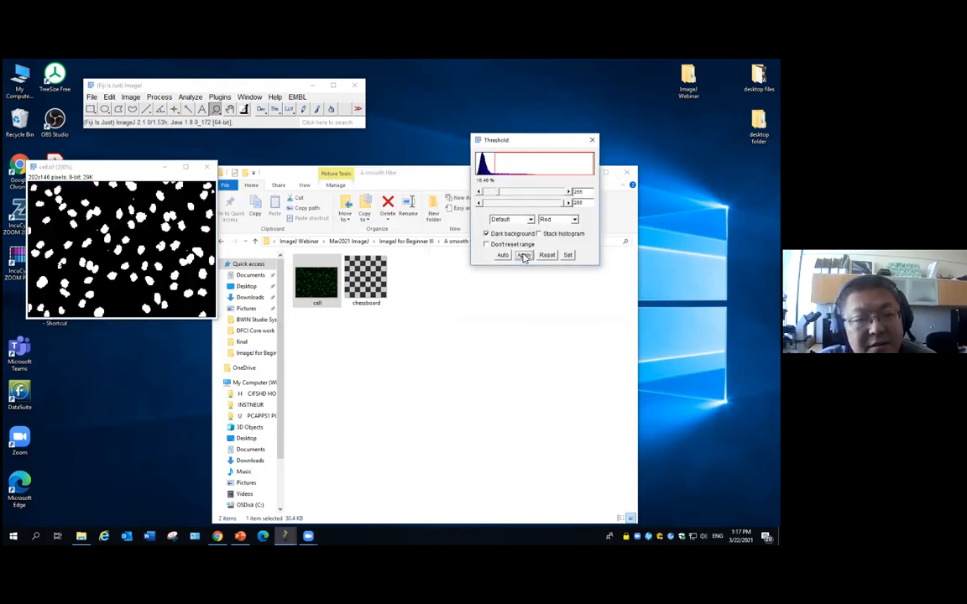
pyautogui.click(131, 97)
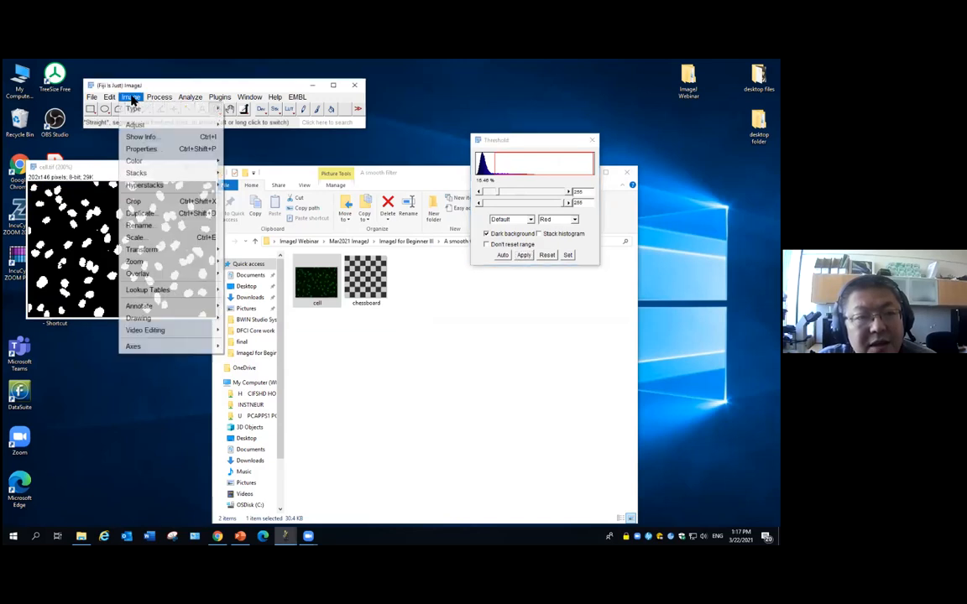
pyautogui.moveTo(159, 97)
pyautogui.moveTo(231, 192)
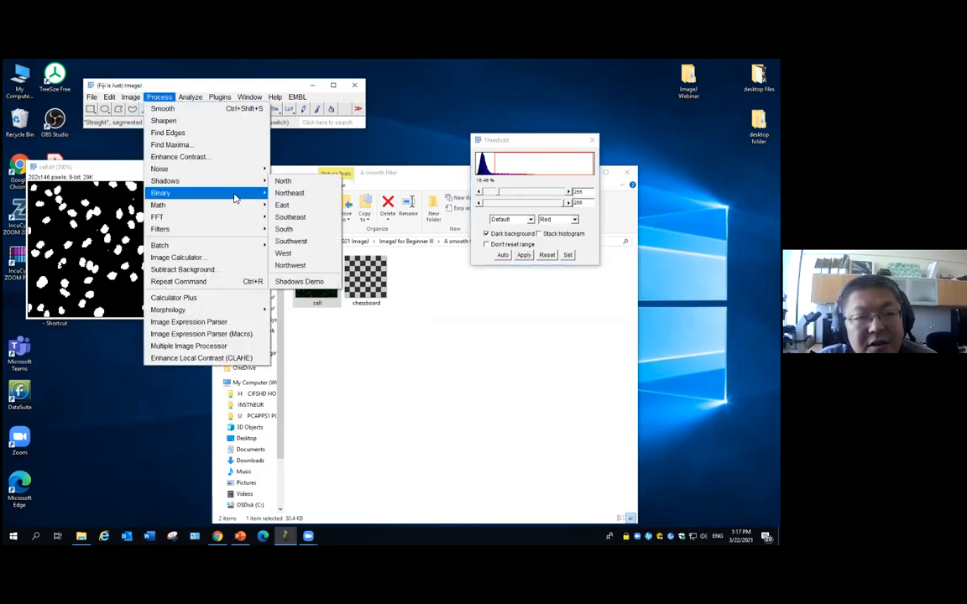
pyautogui.click(308, 286)
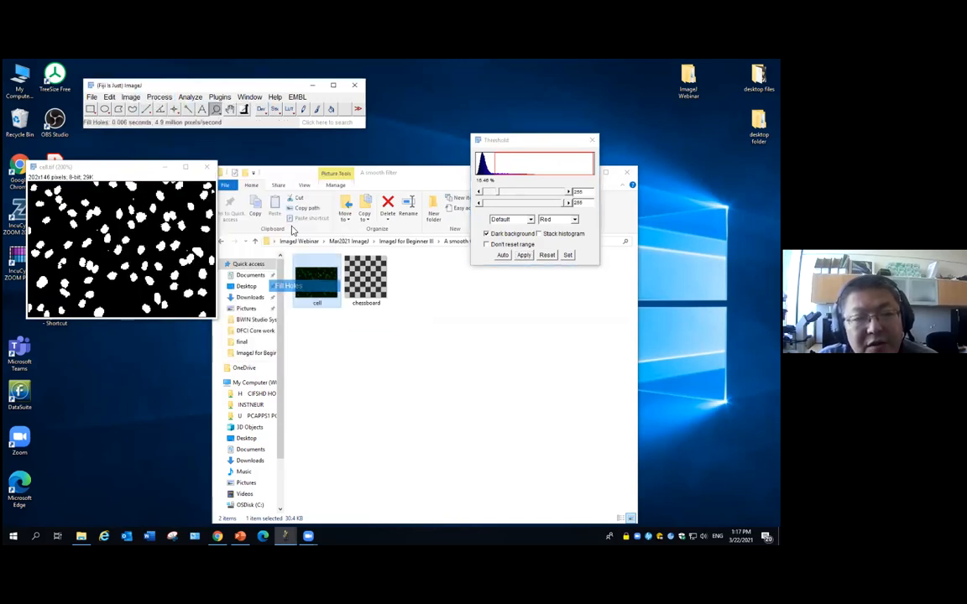
# Separate touching nuclei in the binary mask with Watershed.
pyautogui.click(159, 97)
pyautogui.moveTo(256, 196)
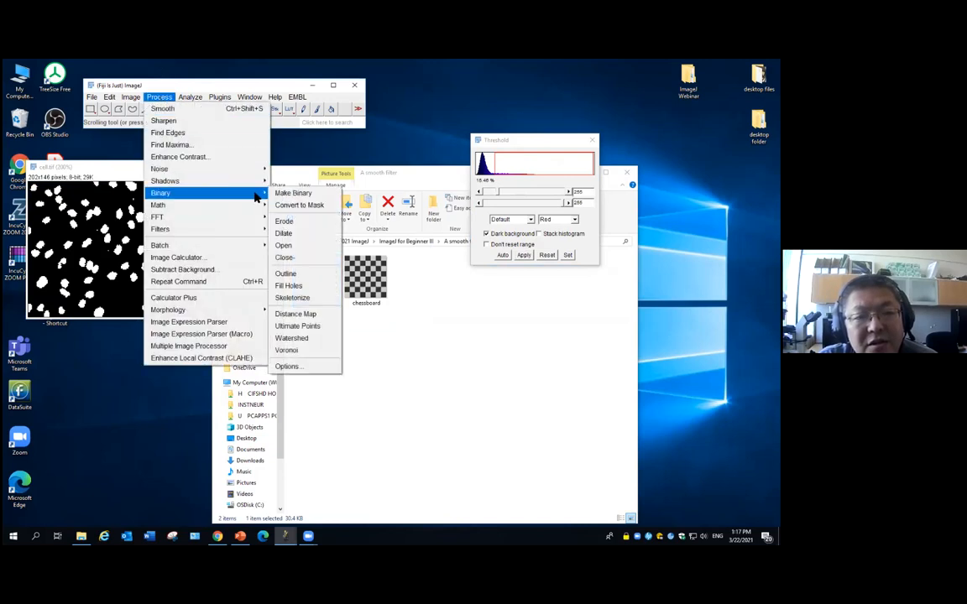
pyautogui.click(323, 339)
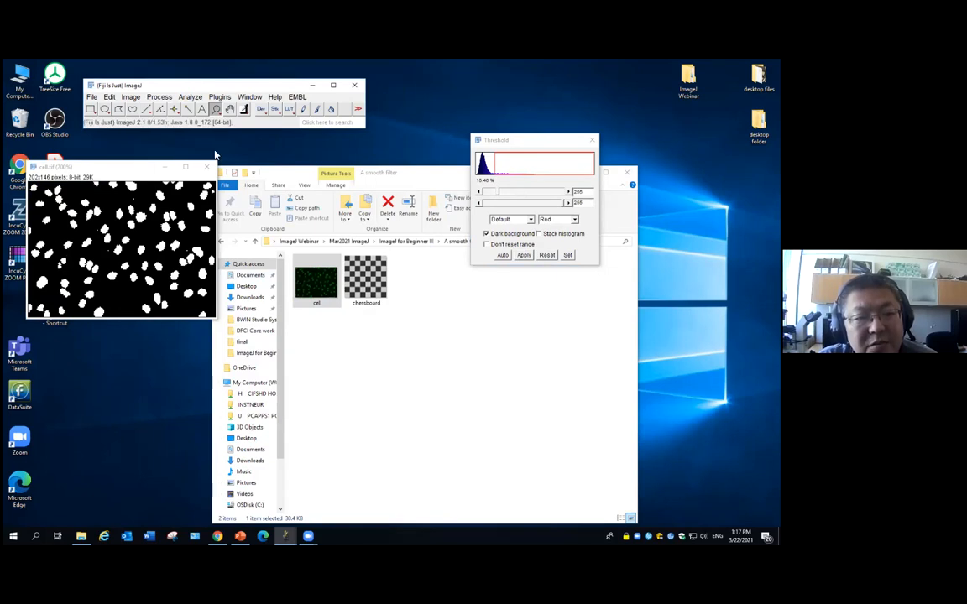
# Analyze particles in the mask with size 10-Infinity, excluding those on edges and adding the rest to the ROI Manager.
pyautogui.click(188, 96)
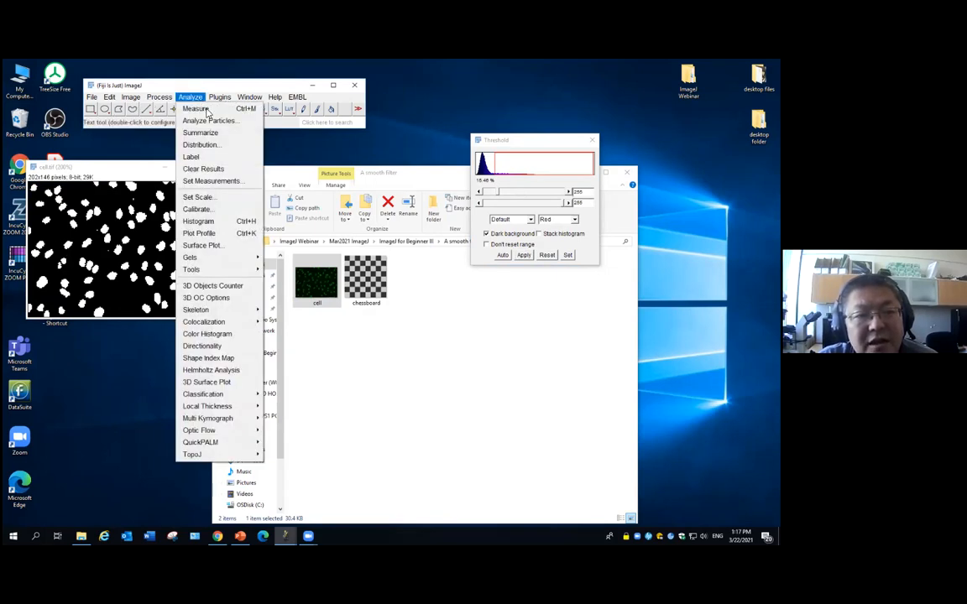
pyautogui.click(208, 121)
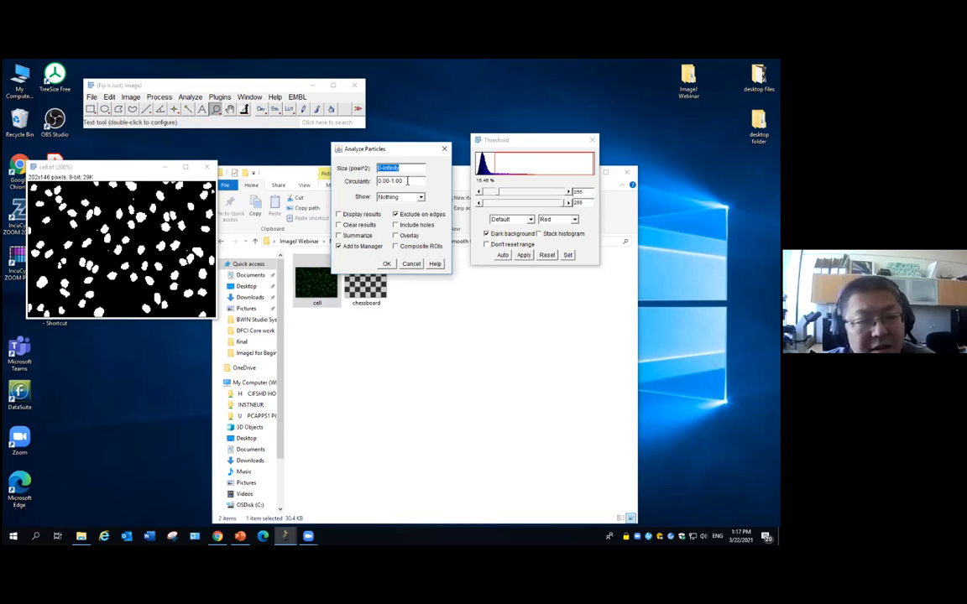
pyautogui.click(379, 168)
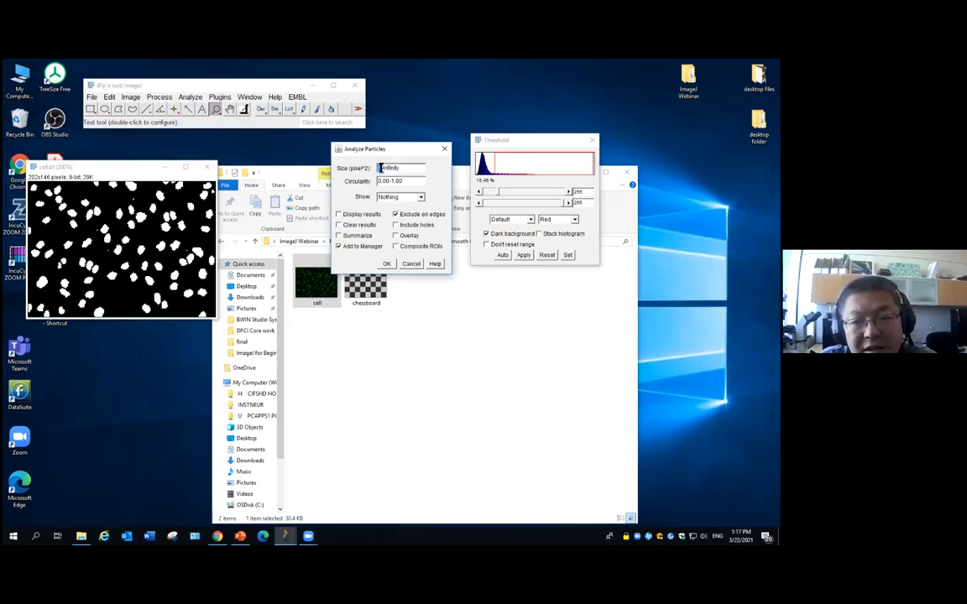
pyautogui.write('1')
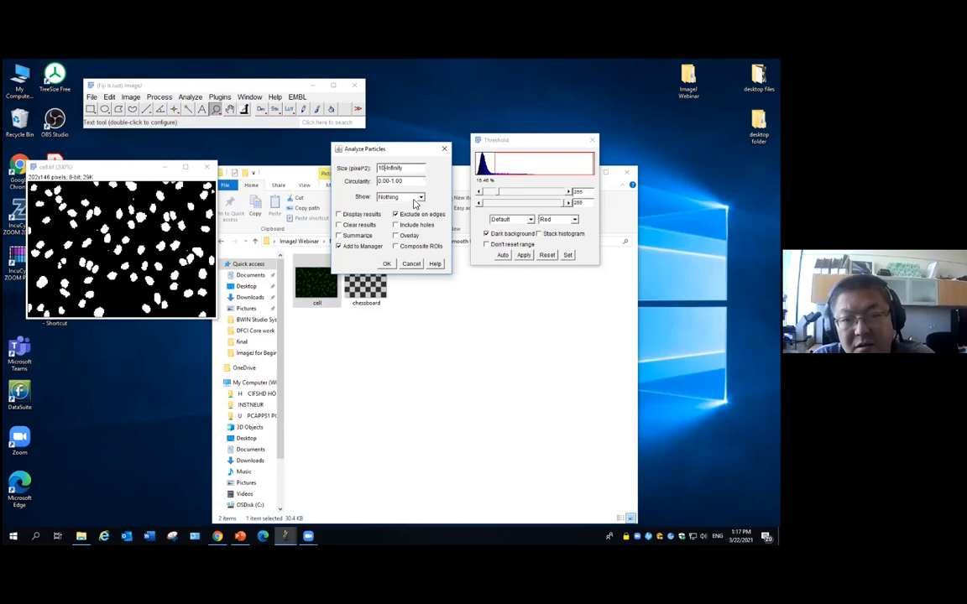
pyautogui.click(387, 264)
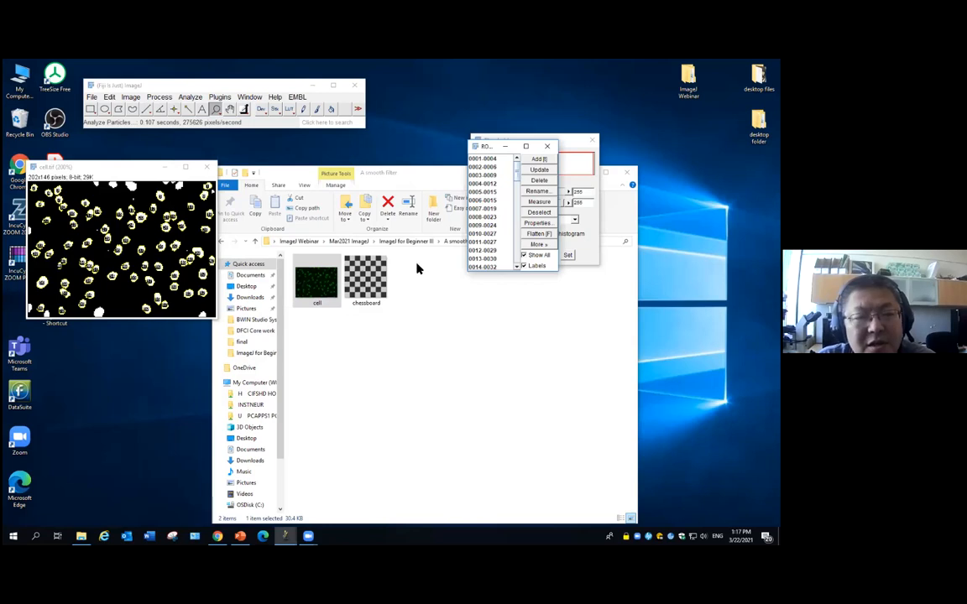
# Open the original cell image again, overlay the nuclei outlines without labels and enlarge it to 400%.
pyautogui.moveTo(295, 263); pyautogui.dragTo(206, 94)
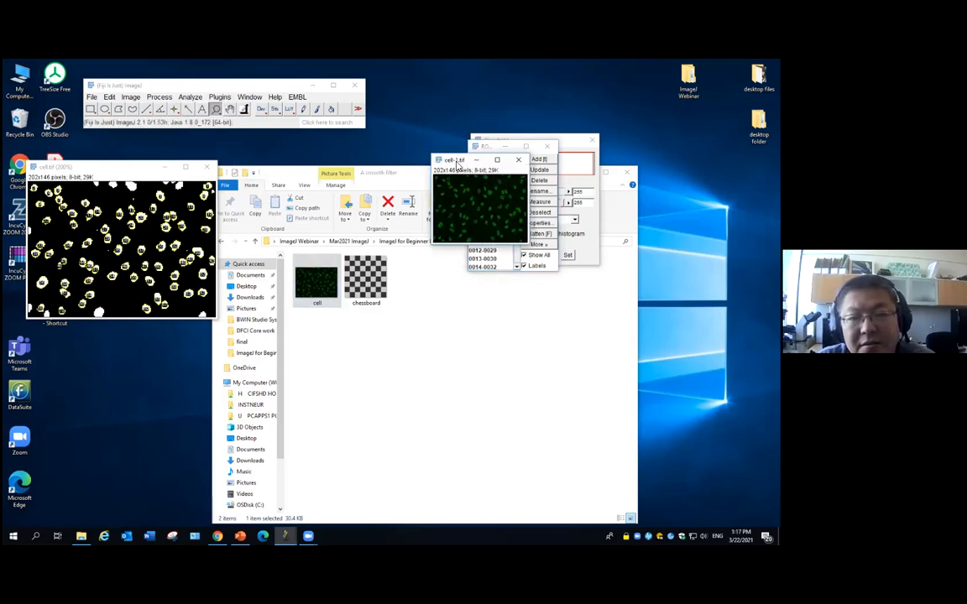
pyautogui.moveTo(457, 159); pyautogui.dragTo(192, 159)
pyautogui.click(210, 208)
pyautogui.click(210, 209)
pyautogui.click(533, 267)
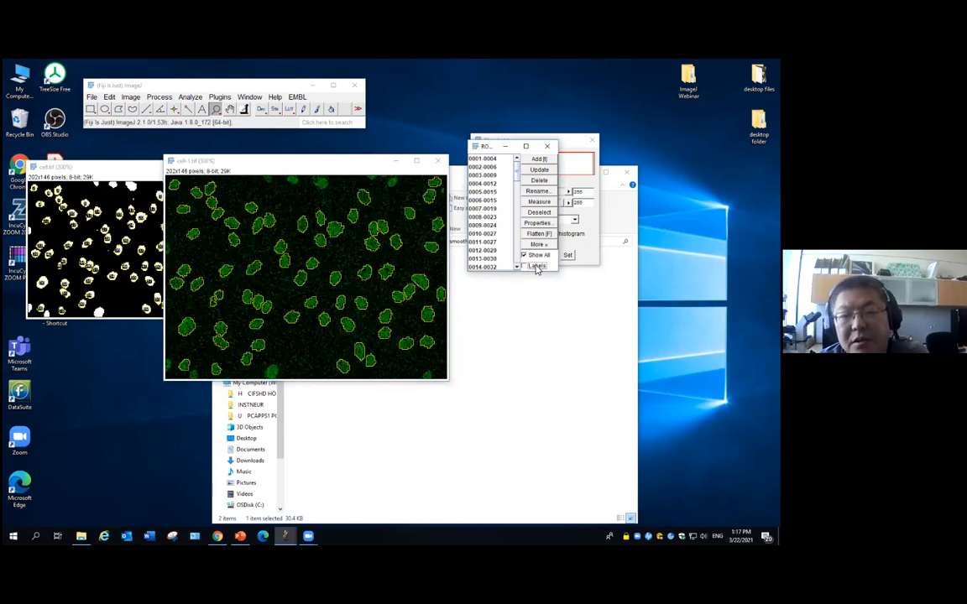
pyautogui.click(382, 250)
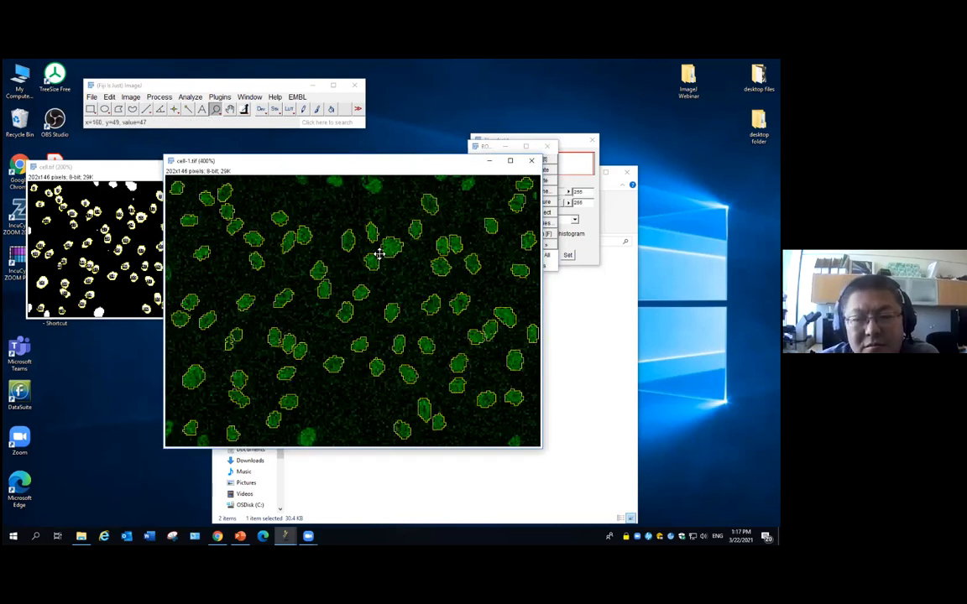
# Enlarge the original cell image to 600% and compare the nuclei with their outlines hidden and shown.
pyautogui.click(379, 254)
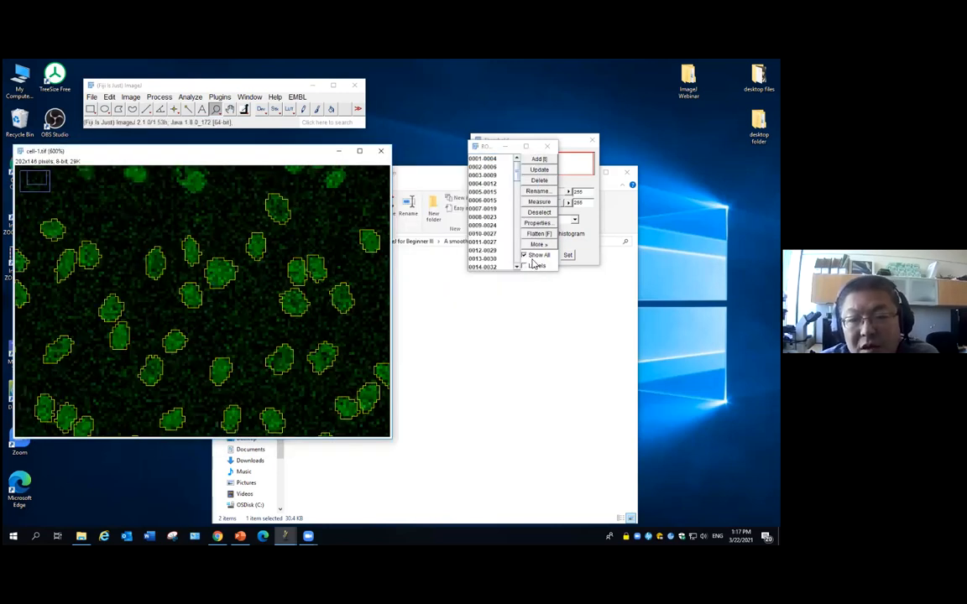
pyautogui.click(531, 258)
pyautogui.click(524, 255)
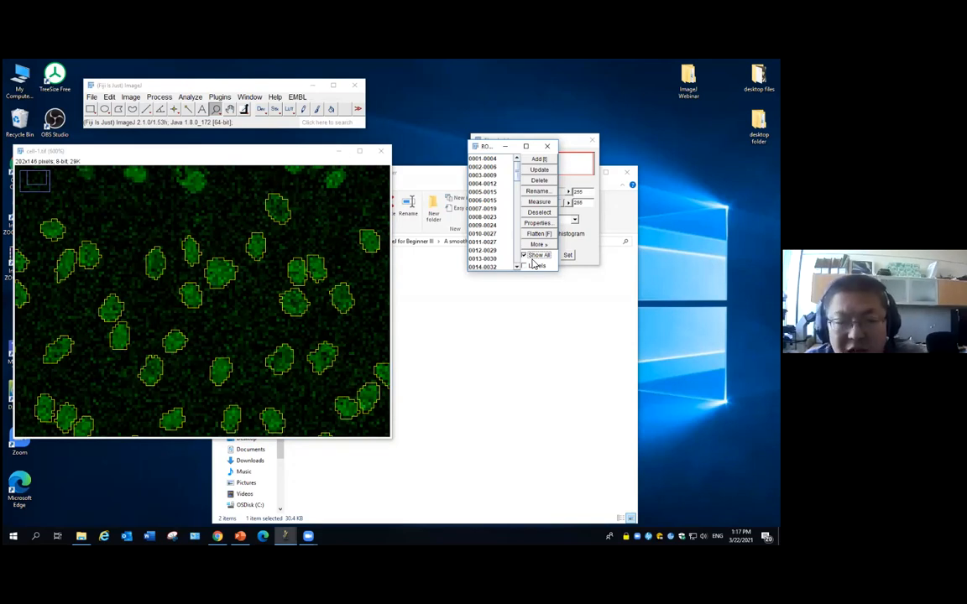
pyautogui.click(524, 255)
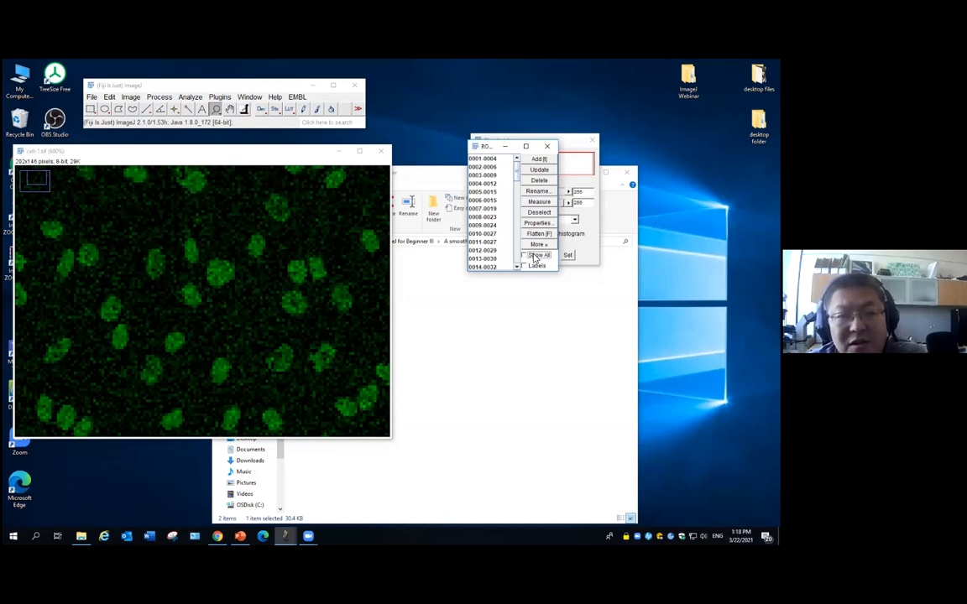
pyautogui.click(525, 255)
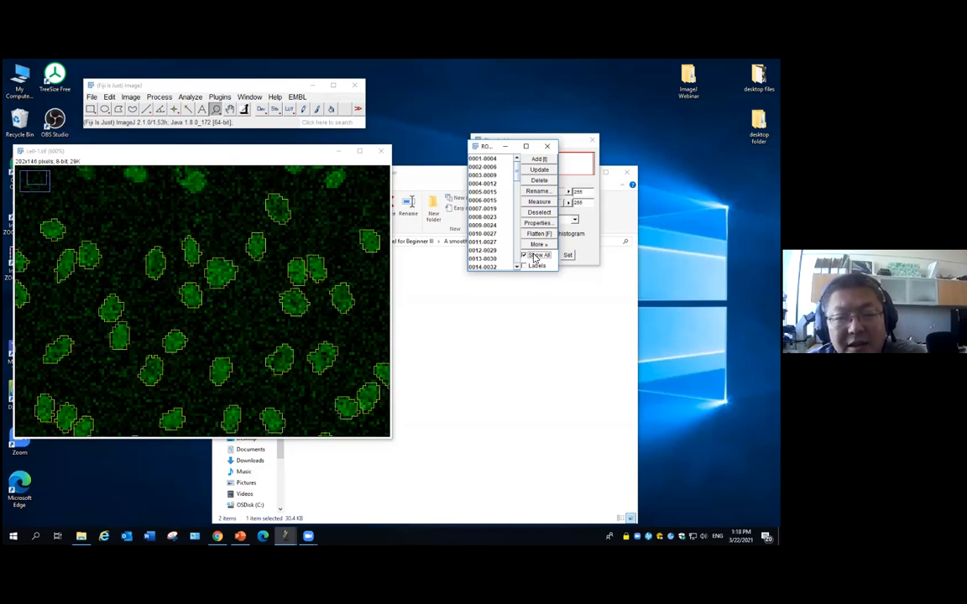
# Examine other areas of the enlarged cell image, checking how the outlines fit the nuclei by hiding and showing them again.
pyautogui.click(297, 277)
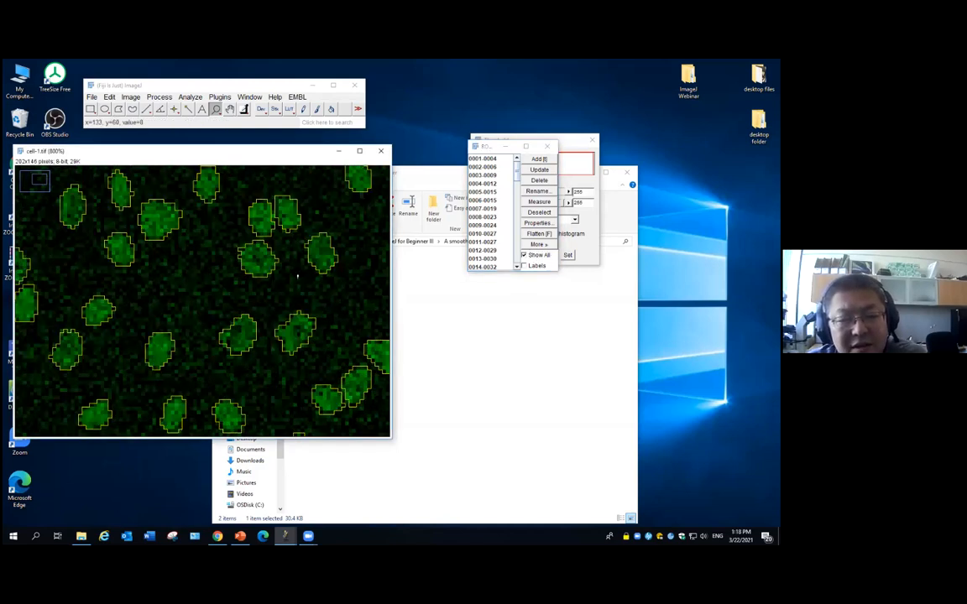
pyautogui.rightClick(242, 254)
pyautogui.click(230, 109)
pyautogui.moveTo(215, 319); pyautogui.dragTo(283, 339)
pyautogui.moveTo(360, 289); pyautogui.dragTo(368, 374)
pyautogui.moveTo(296, 360); pyautogui.dragTo(298, 377)
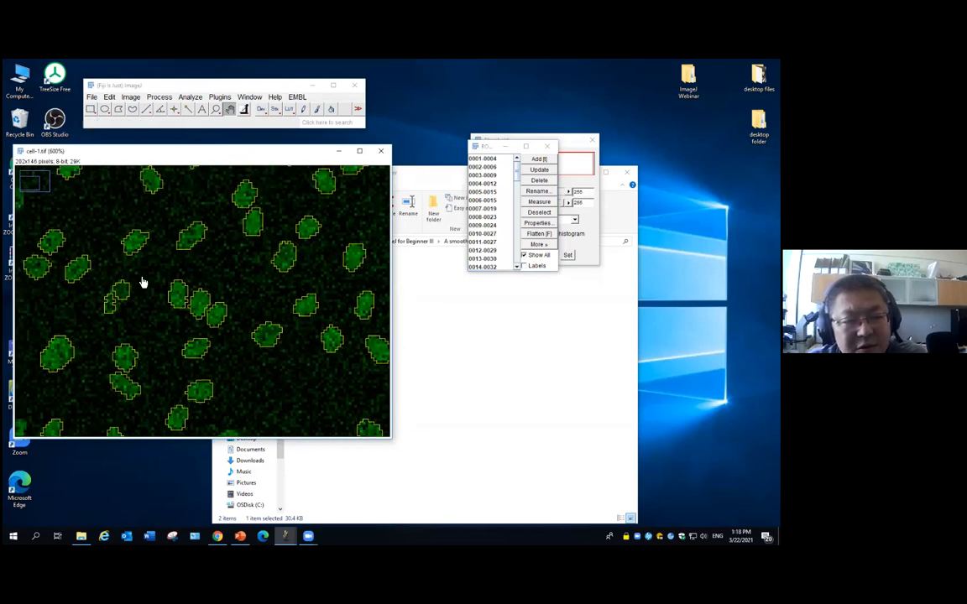
pyautogui.click(524, 254)
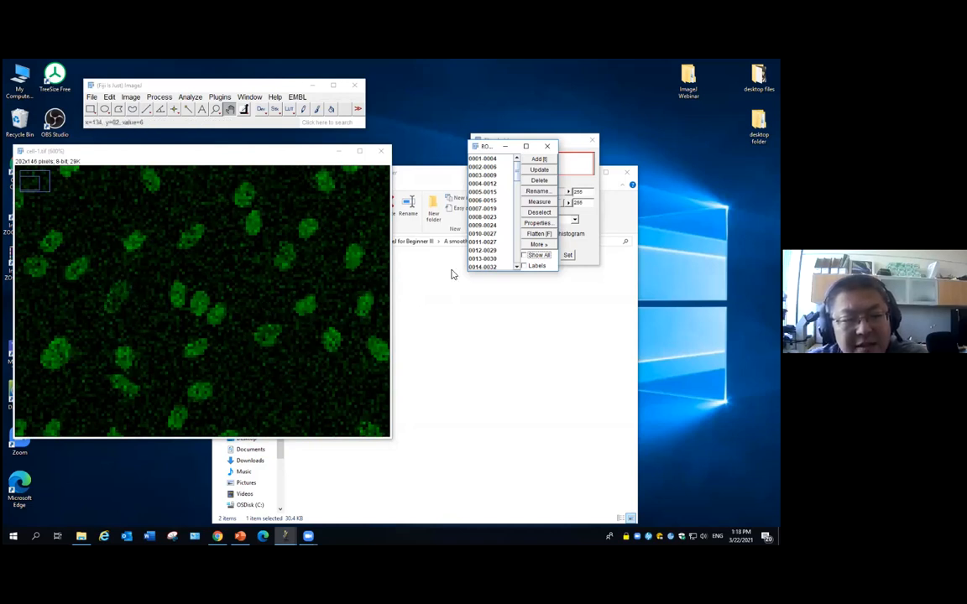
pyautogui.click(524, 254)
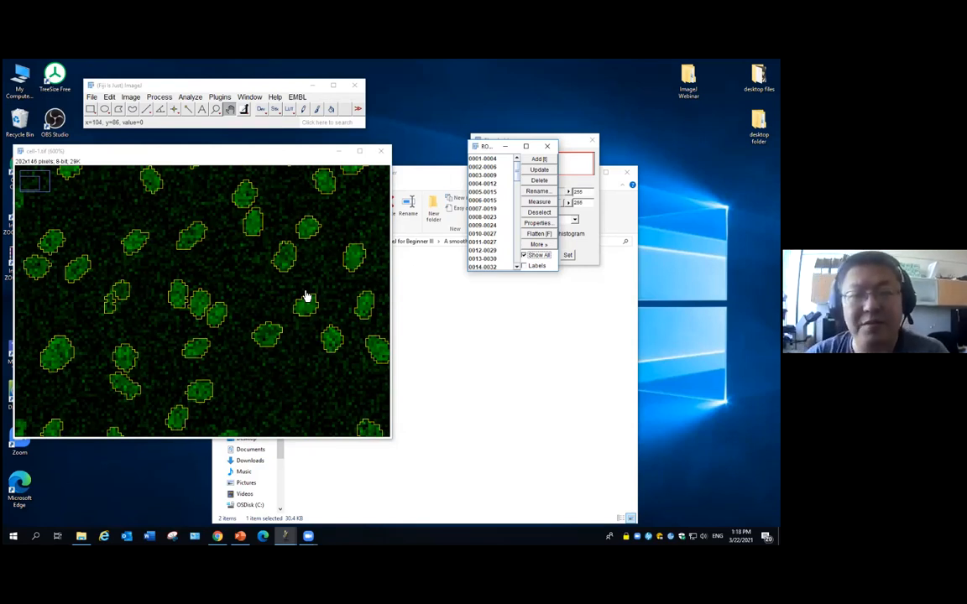
# Reduce the cell image to 300% and look through the ROI Manager list down to its last entry.
pyautogui.click(216, 110)
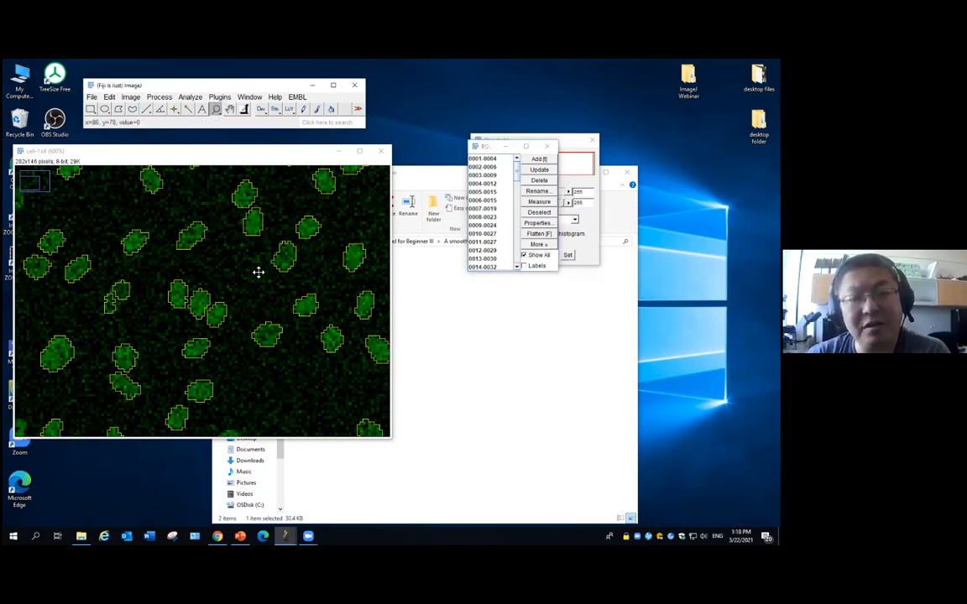
pyautogui.rightClick(259, 271)
pyautogui.rightClick(238, 296)
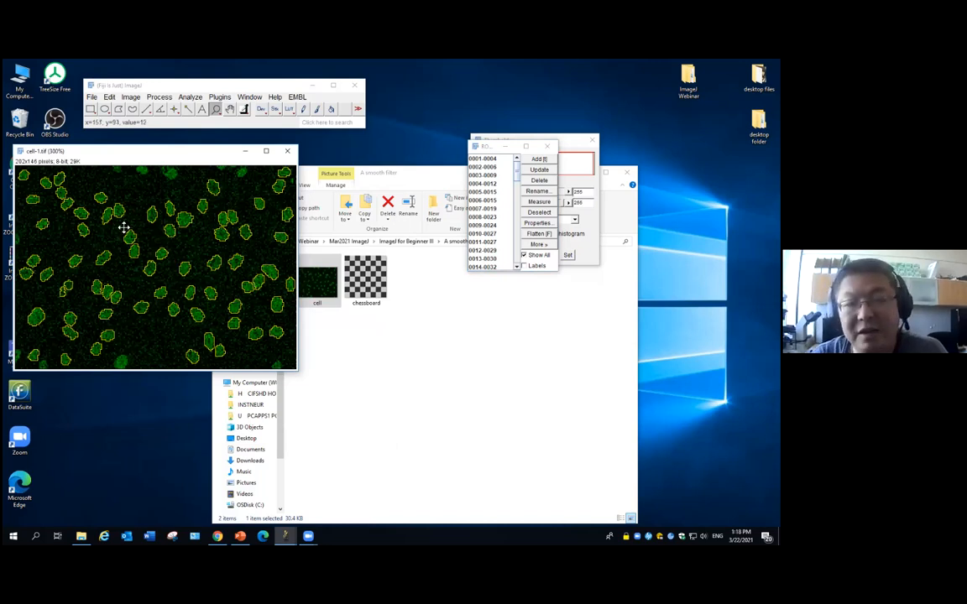
pyautogui.moveTo(517, 177); pyautogui.dragTo(496, 268)
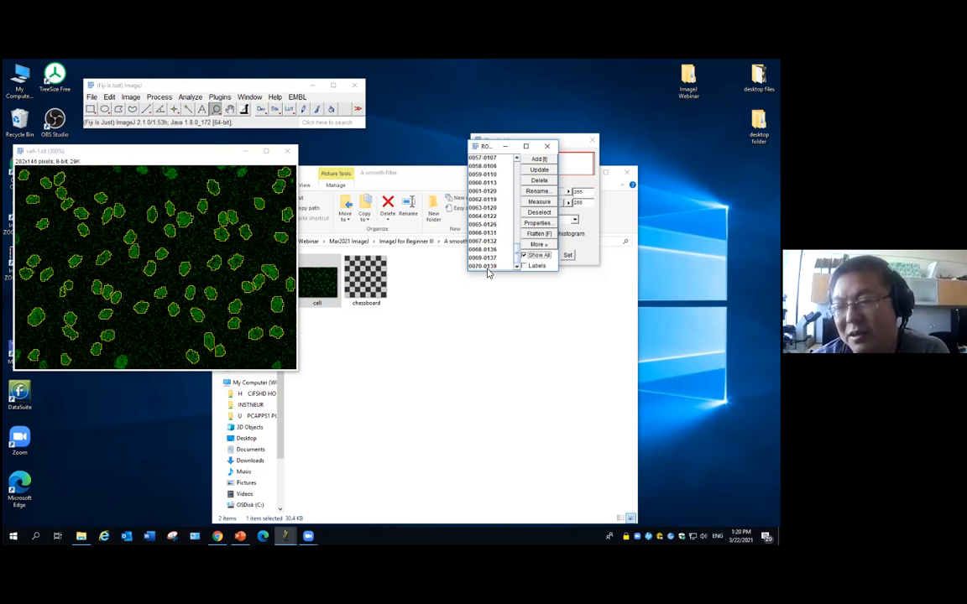
# Close the original cell image, the ROI Manager and the binary mask.
pyautogui.click(288, 152)
pyautogui.click(547, 147)
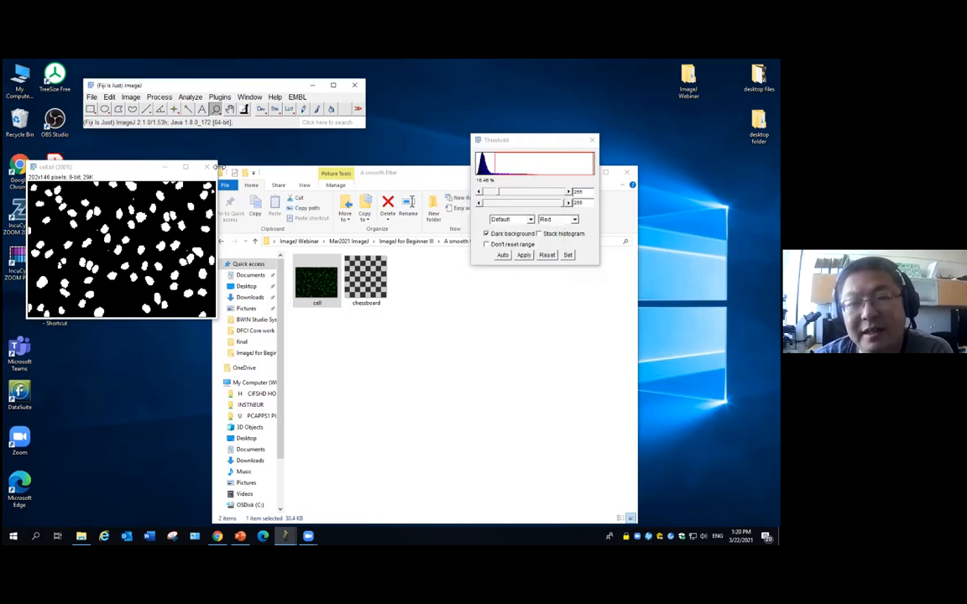
pyautogui.click(207, 166)
pyautogui.click(352, 207)
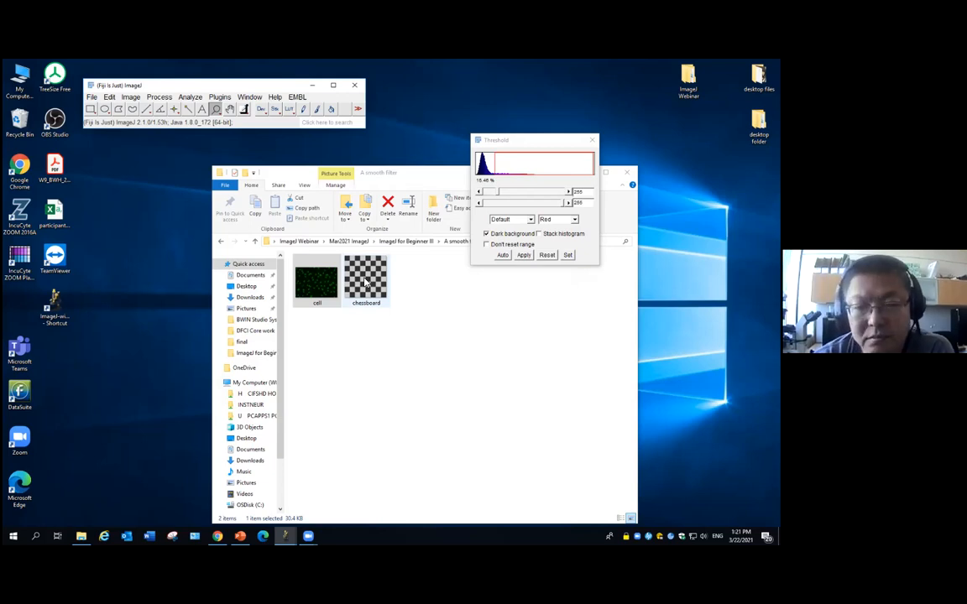
# Switch to File Explorer and open the folder B rolling ball background subtraction, keeping its images and the ImageJ toolbar accessible.
pyautogui.moveTo(420, 173); pyautogui.dragTo(365, 174)
pyautogui.click(354, 243)
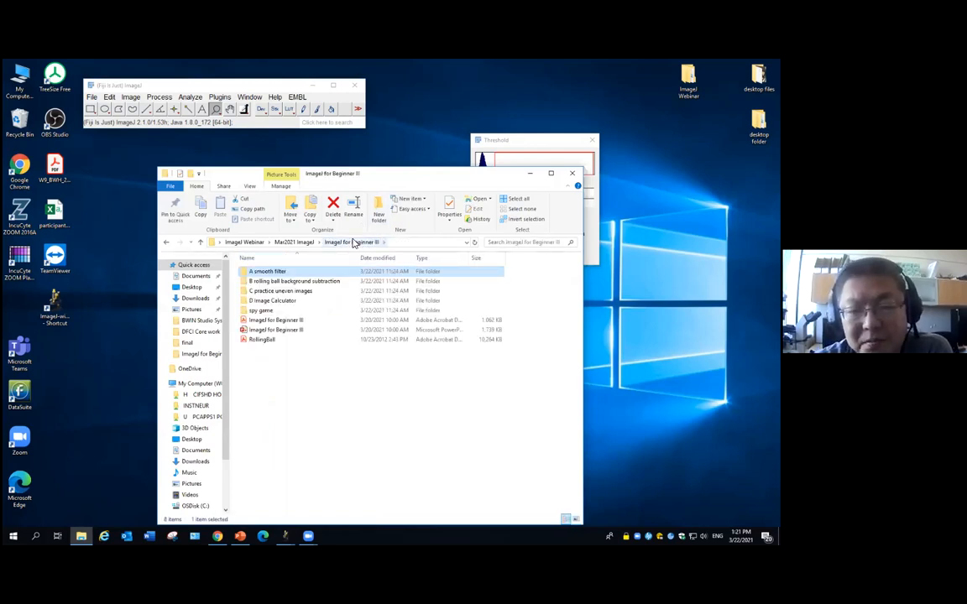
pyautogui.click(322, 282)
pyautogui.doubleClick(323, 282)
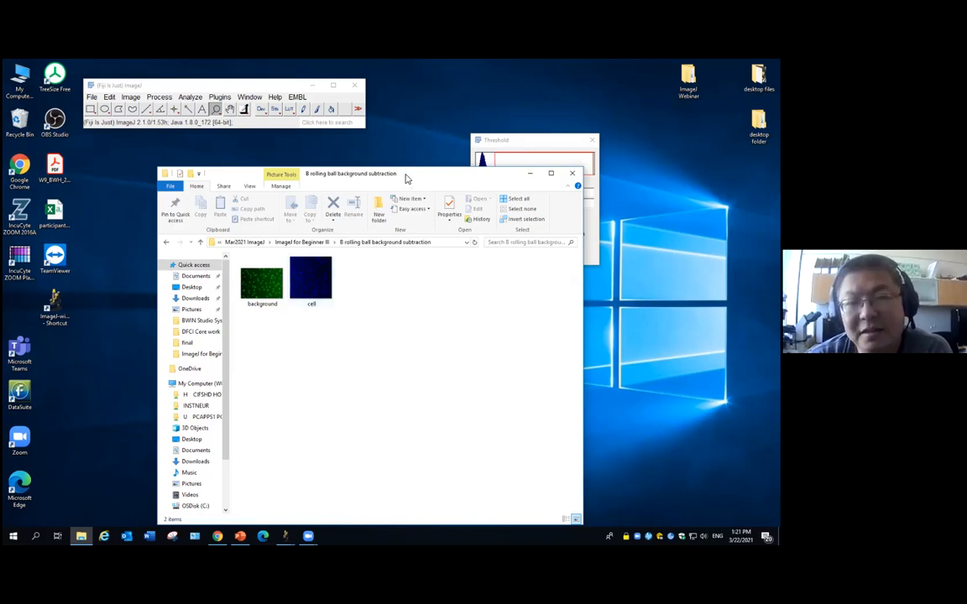
pyautogui.moveTo(368, 169); pyautogui.dragTo(350, 158)
pyautogui.moveTo(251, 85); pyautogui.dragTo(279, 87)
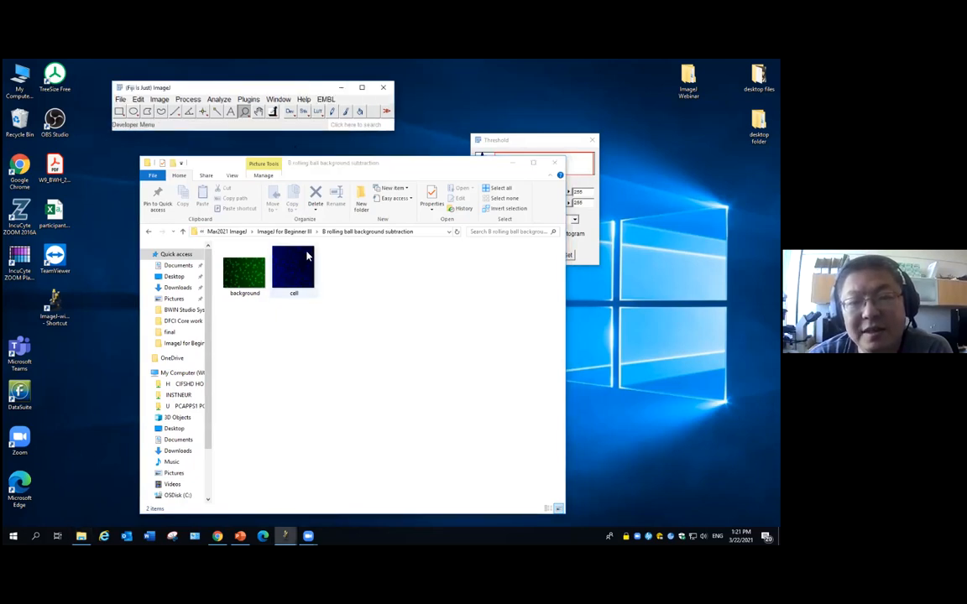
# Open the blue cell image from the folder in ImageJ and reduce its display to 50%.
pyautogui.moveTo(297, 267); pyautogui.dragTo(241, 108)
pyautogui.moveTo(287, 167); pyautogui.dragTo(304, 154)
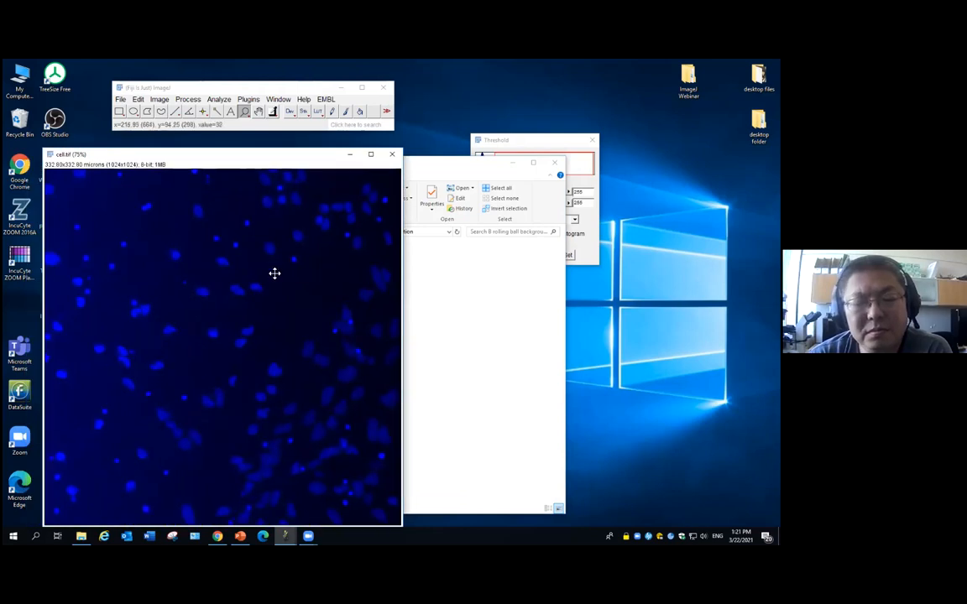
pyautogui.rightClick(275, 273)
pyautogui.moveTo(168, 155); pyautogui.dragTo(209, 159)
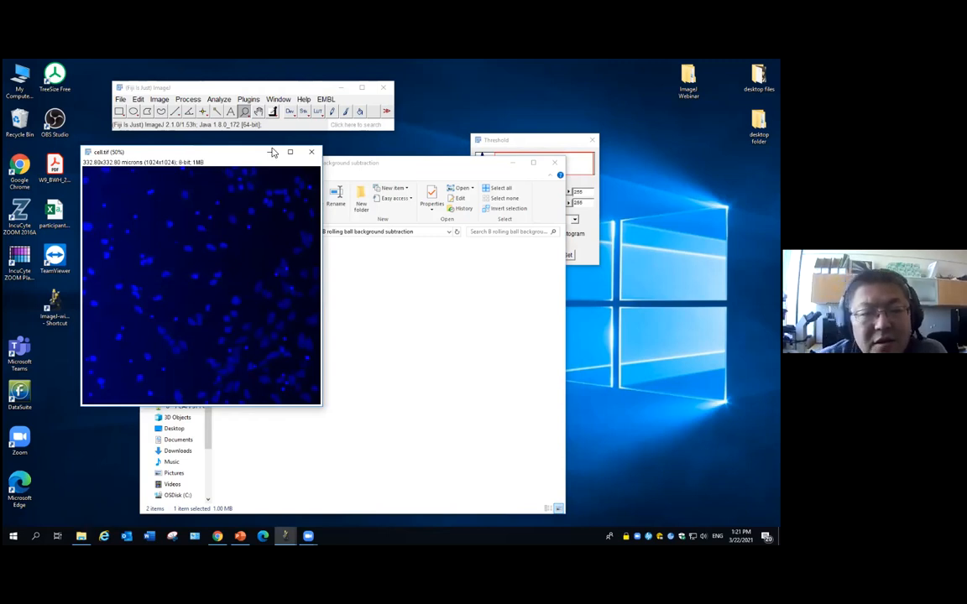
# Apply the Fire lookup table to the cell image and place the Threshold window closer to it.
pyautogui.click(160, 99)
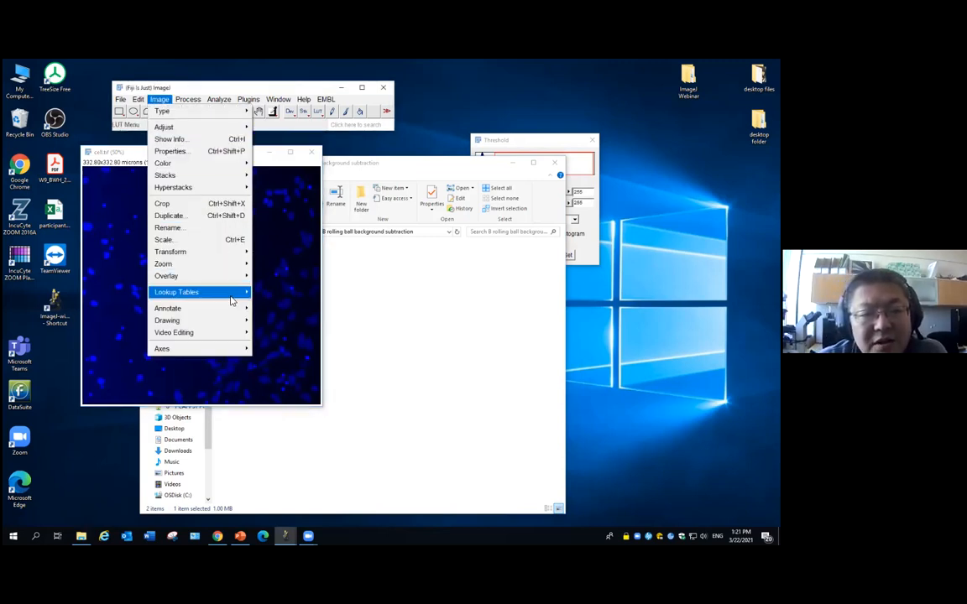
pyautogui.moveTo(228, 292)
pyautogui.click(278, 107)
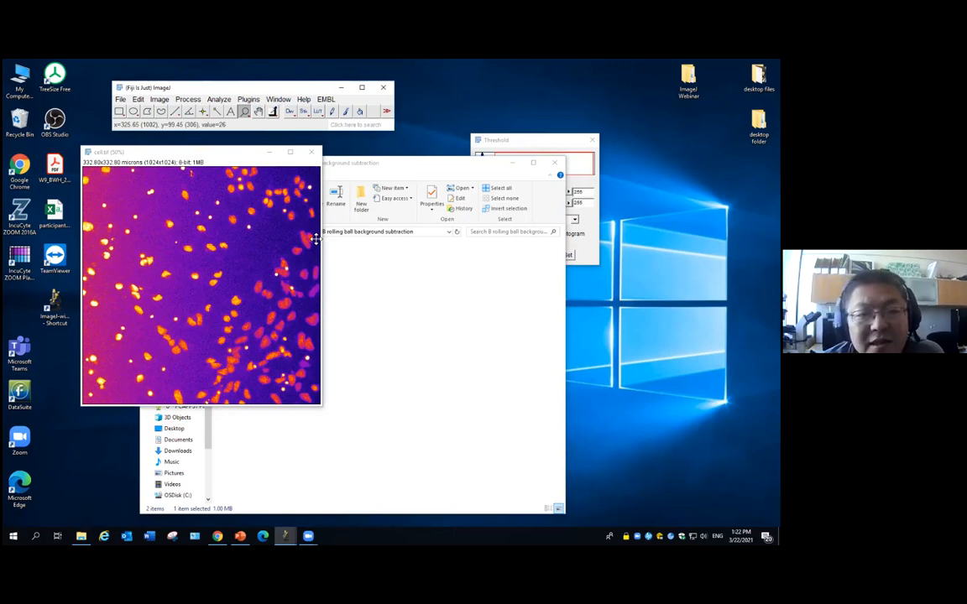
pyautogui.click(529, 142)
pyautogui.moveTo(529, 142); pyautogui.dragTo(485, 143)
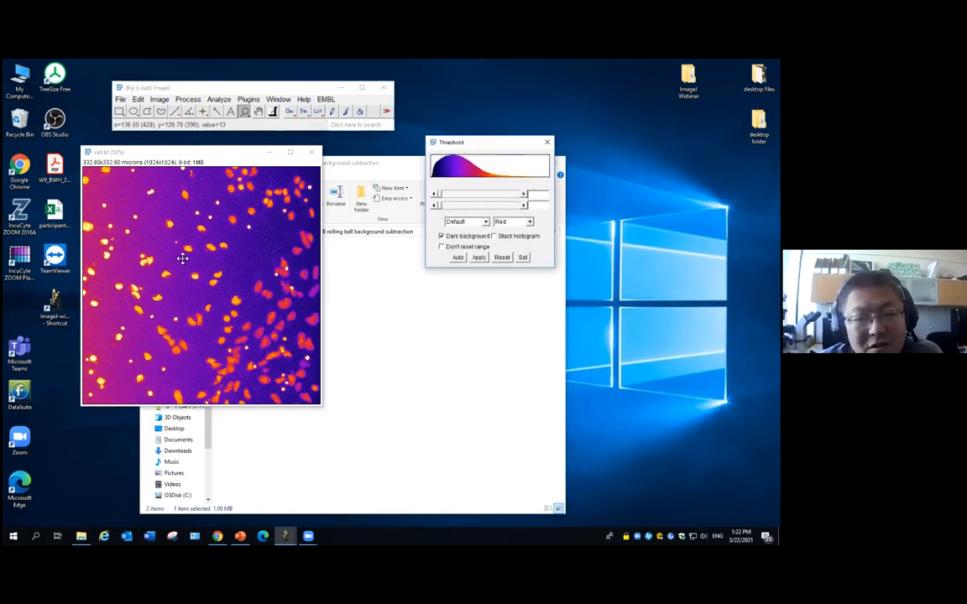
# Inspect the noise in cell.tif up close and smooth the image with a Median filter of radius 1.0 pixels, using the preview.
pyautogui.click(184, 259)
pyautogui.click(176, 240)
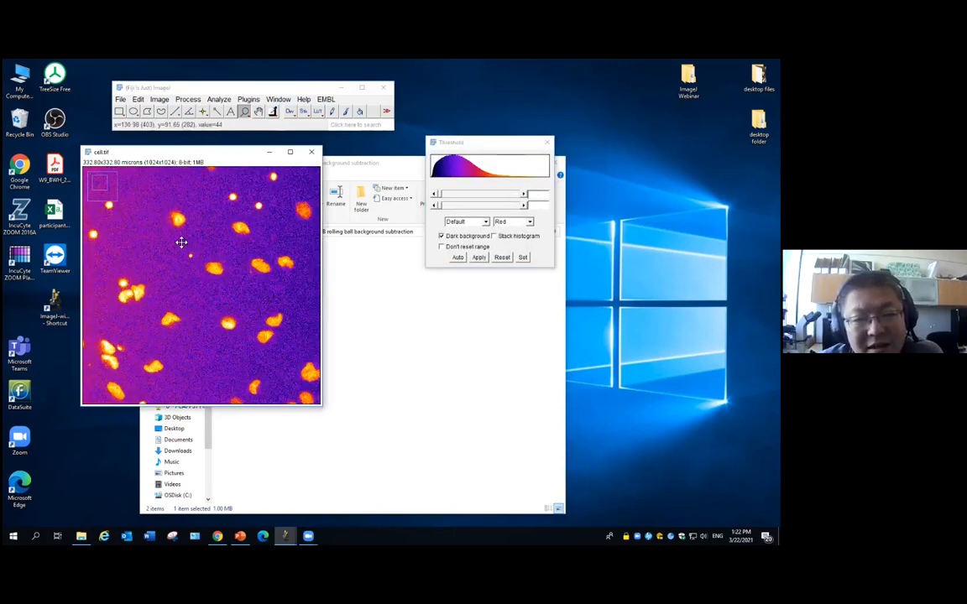
pyautogui.rightClick(204, 257)
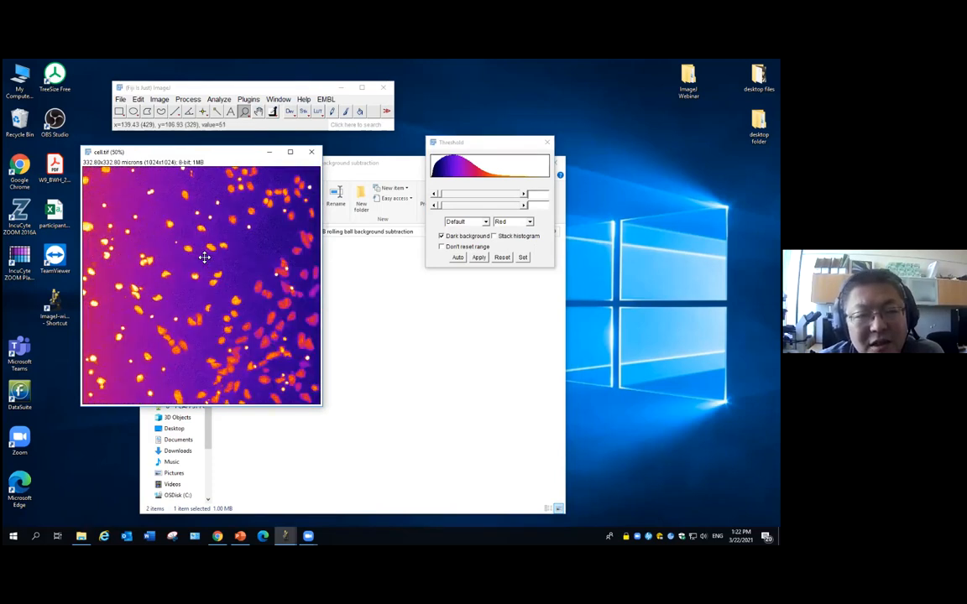
pyautogui.click(184, 102)
pyautogui.click(185, 101)
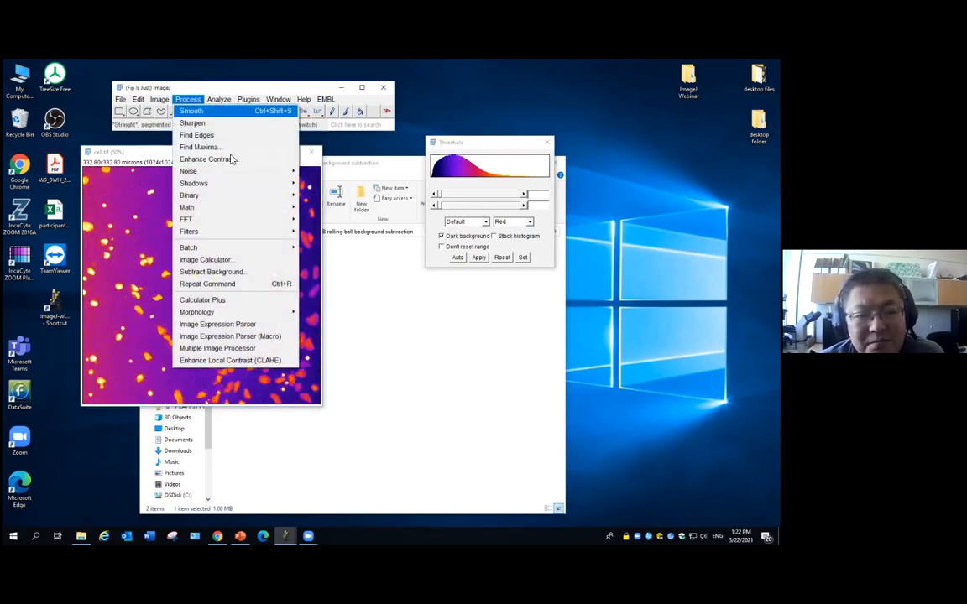
pyautogui.moveTo(285, 231)
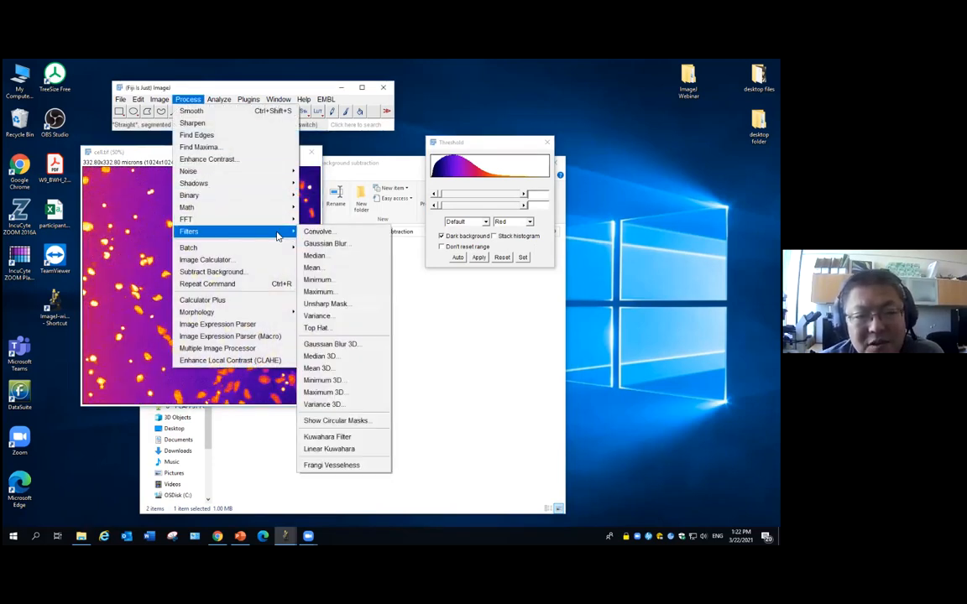
pyautogui.click(336, 257)
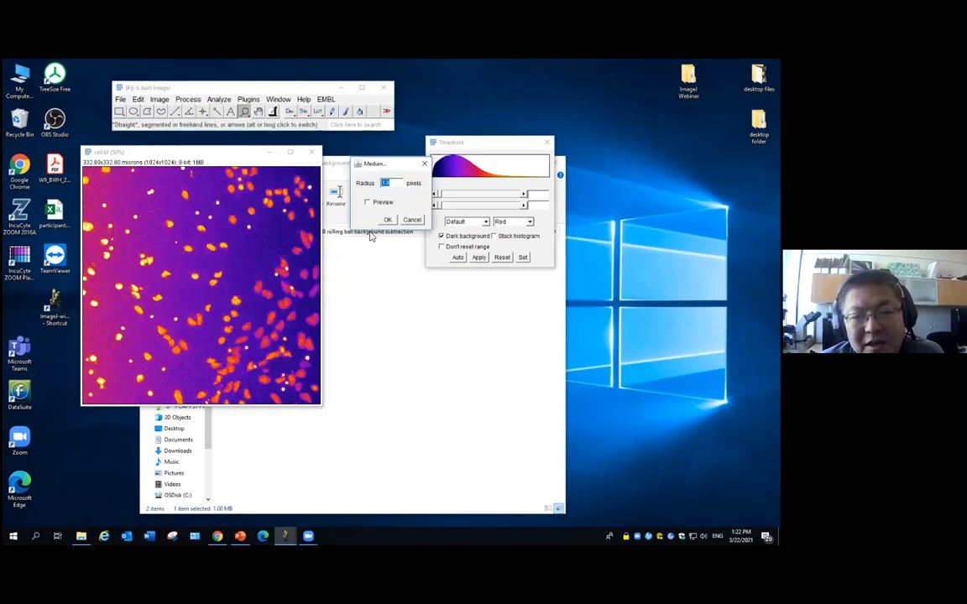
pyautogui.click(383, 208)
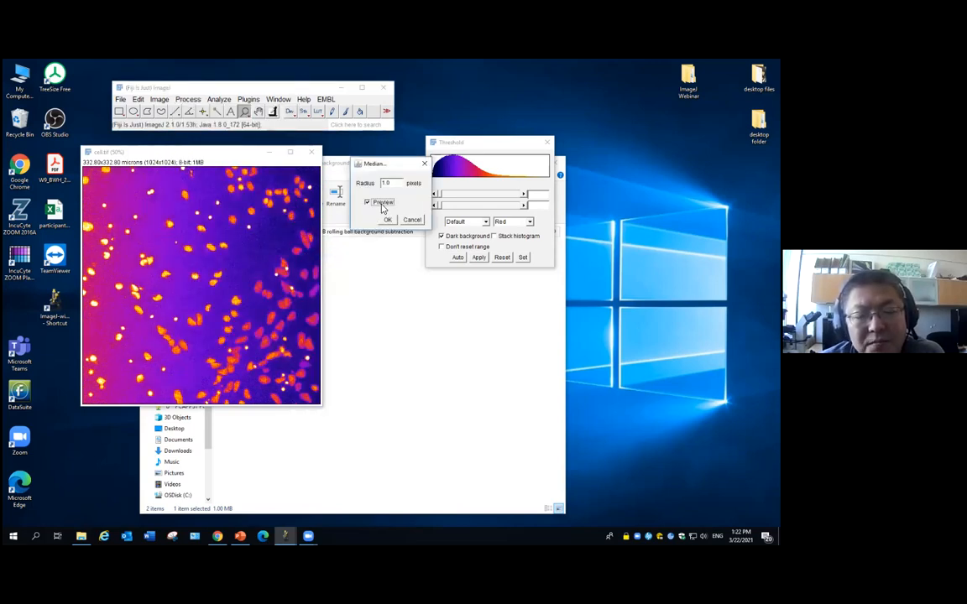
pyautogui.click(387, 220)
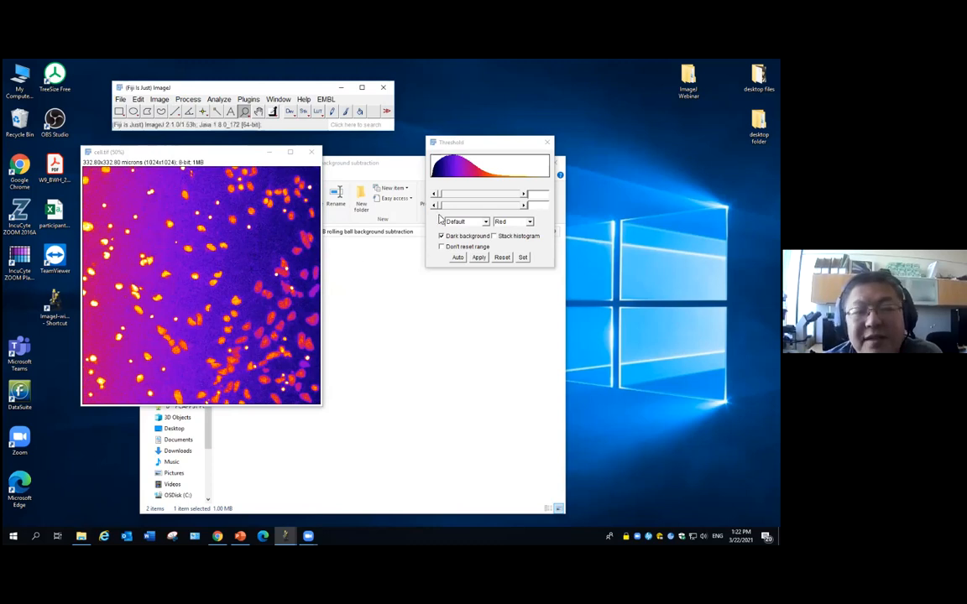
# Try thresholding the nuclei in cell.tif with lower limits of 53 and 115, inspect the selection up close, and reset the threshold.
pyautogui.moveTo(441, 207); pyautogui.dragTo(522, 207)
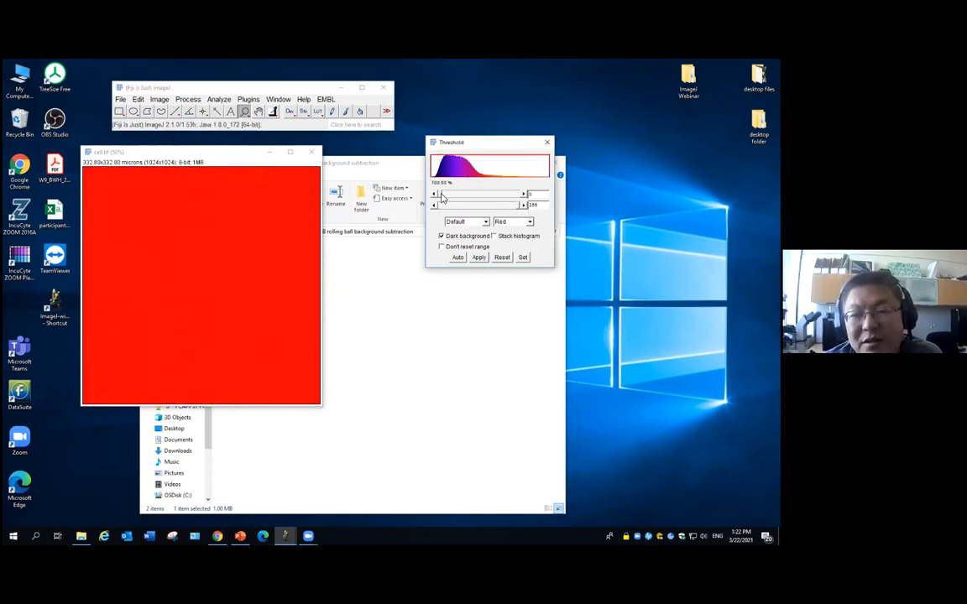
pyautogui.moveTo(441, 197)
pyautogui.mouseDown()
pyautogui.moveTo(484, 204)
pyautogui.moveTo(458, 207)
pyautogui.mouseUp()
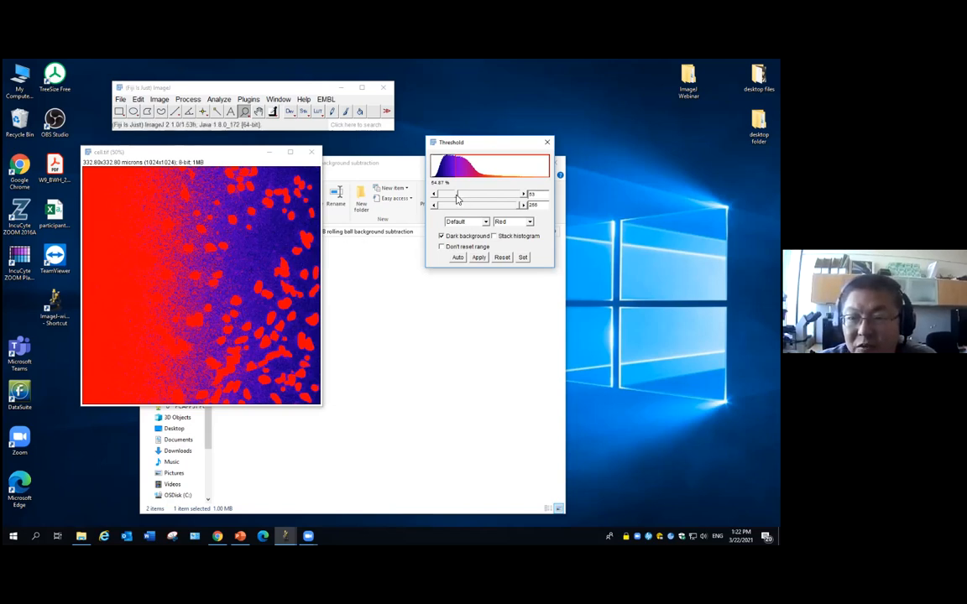
pyautogui.moveTo(458, 198); pyautogui.dragTo(477, 198)
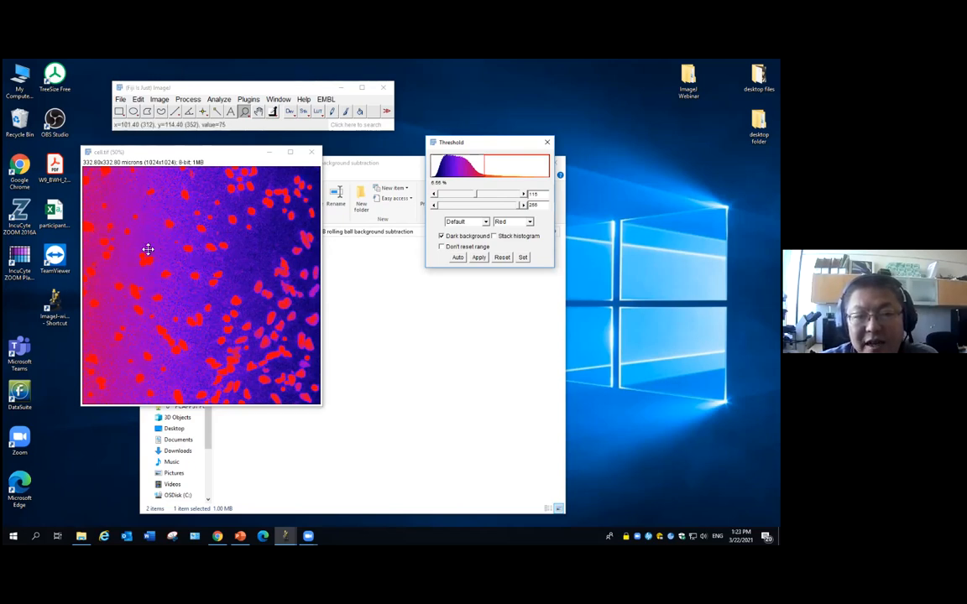
pyautogui.click(309, 316)
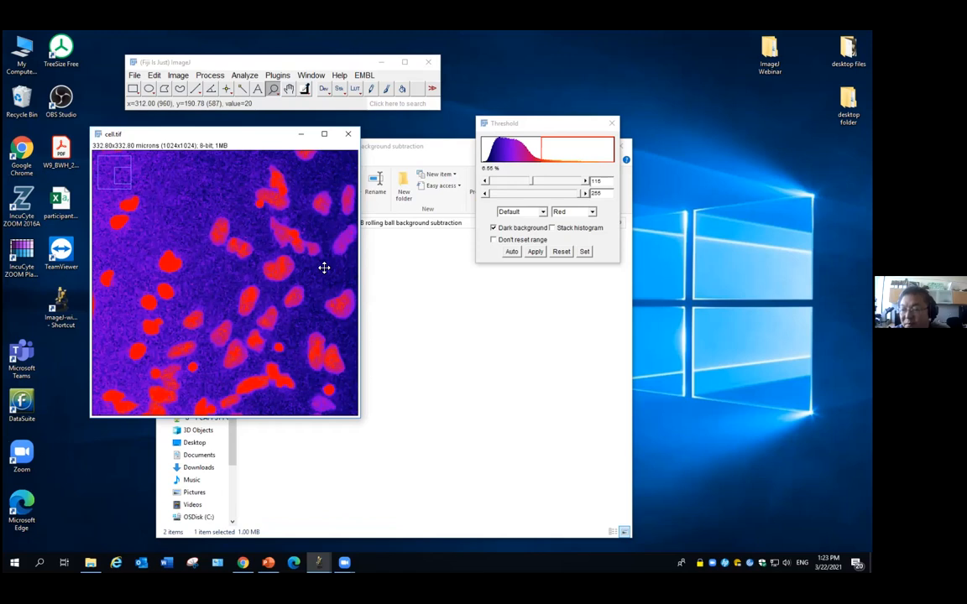
pyautogui.click(561, 251)
pyautogui.rightClick(259, 262)
pyautogui.rightClick(258, 262)
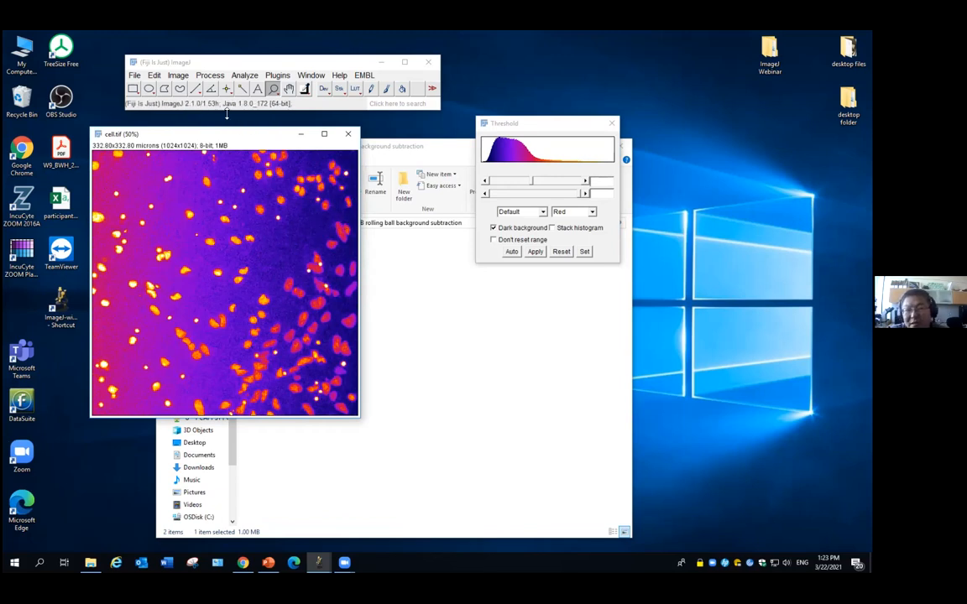
# Plot the gray value profile along a straight line sloping down from the upper left edge to the right edge of the cell image, then close the plot.
pyautogui.click(194, 88)
pyautogui.moveTo(99, 177); pyautogui.dragTo(351, 246)
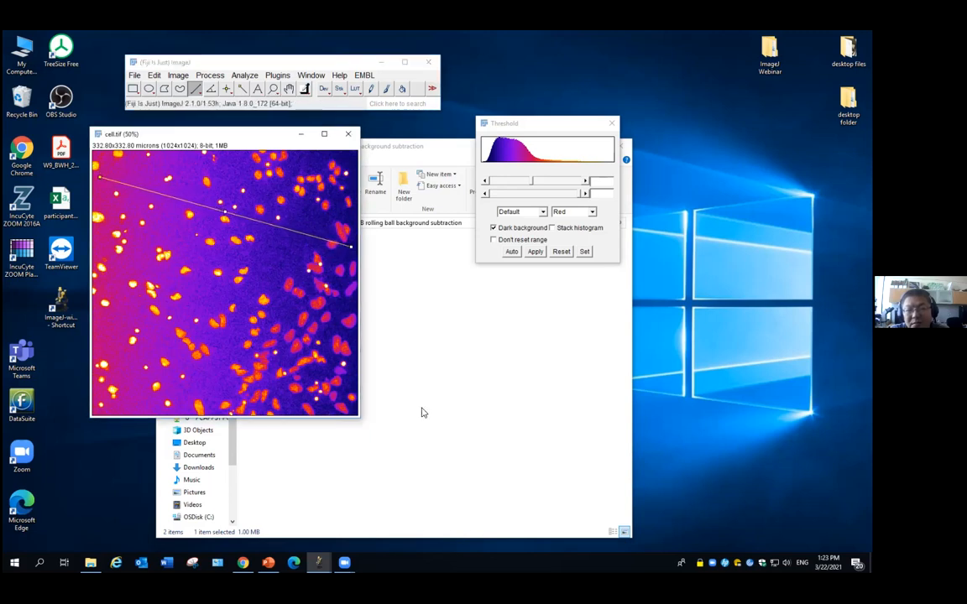
pyautogui.click(245, 76)
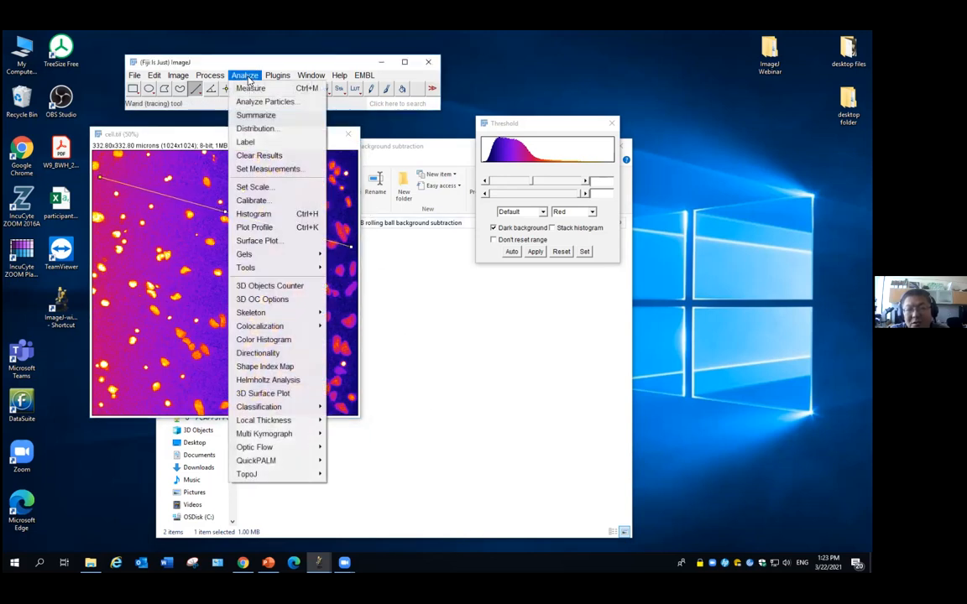
pyautogui.click(272, 233)
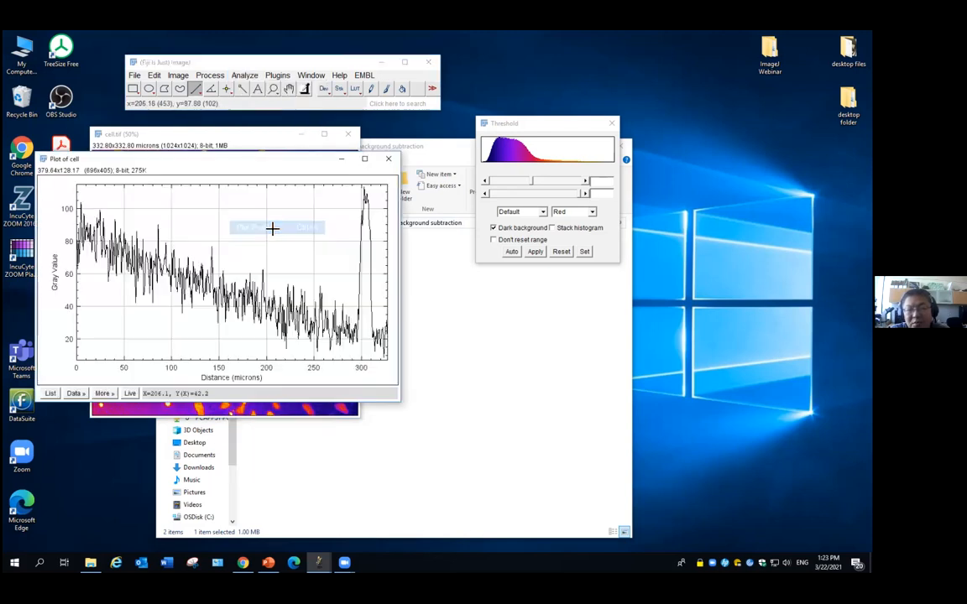
pyautogui.moveTo(255, 151); pyautogui.dragTo(544, 173)
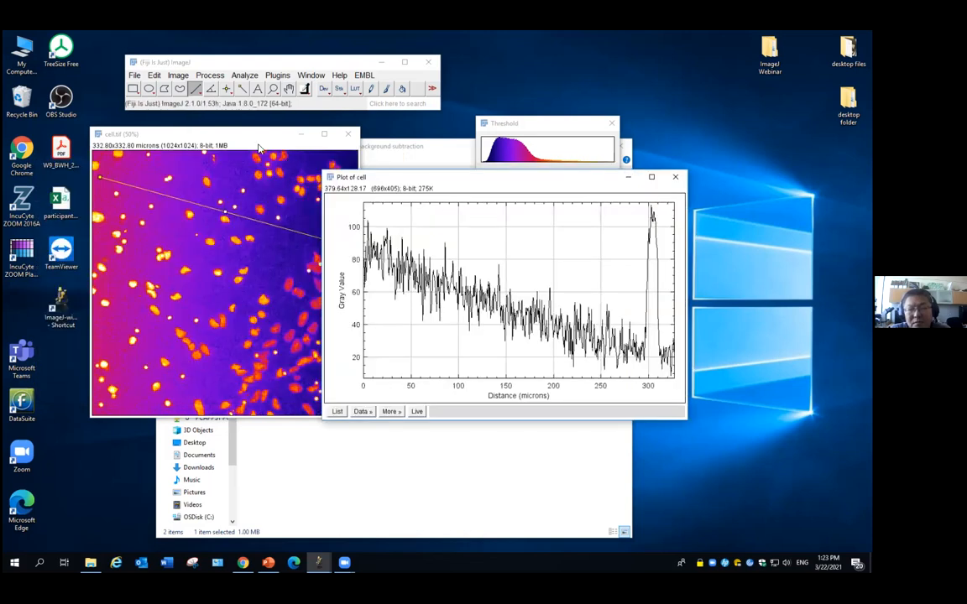
pyautogui.moveTo(227, 136); pyautogui.dragTo(196, 132)
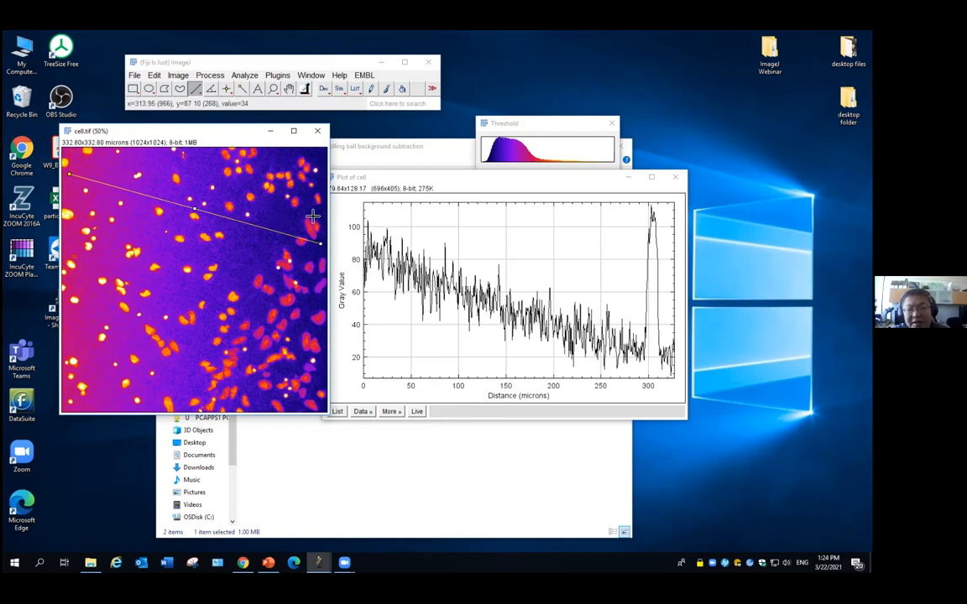
pyautogui.click(675, 177)
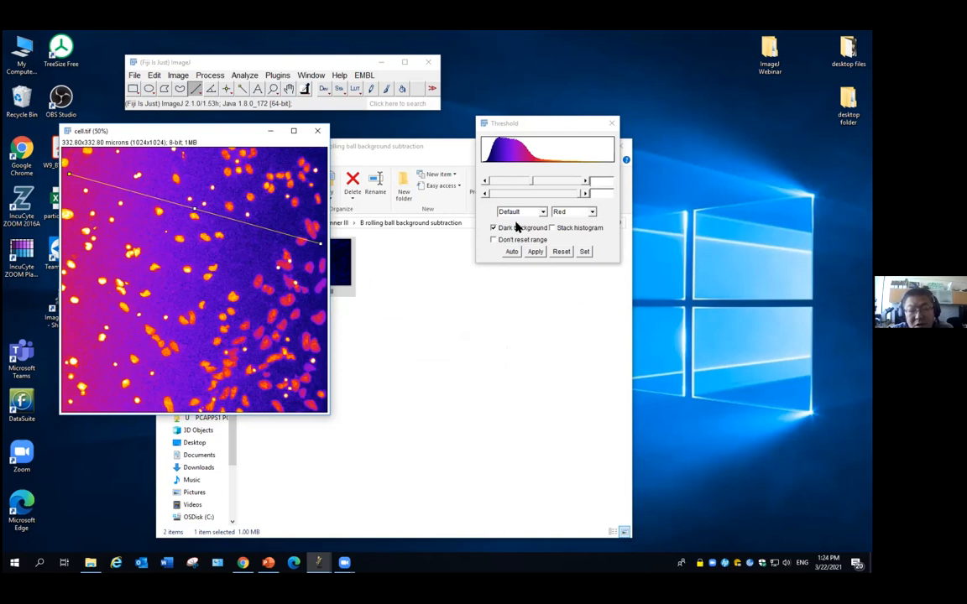
# Clear the line selection on cell.tif, close the Threshold window and reposition the image window.
pyautogui.click(243, 246)
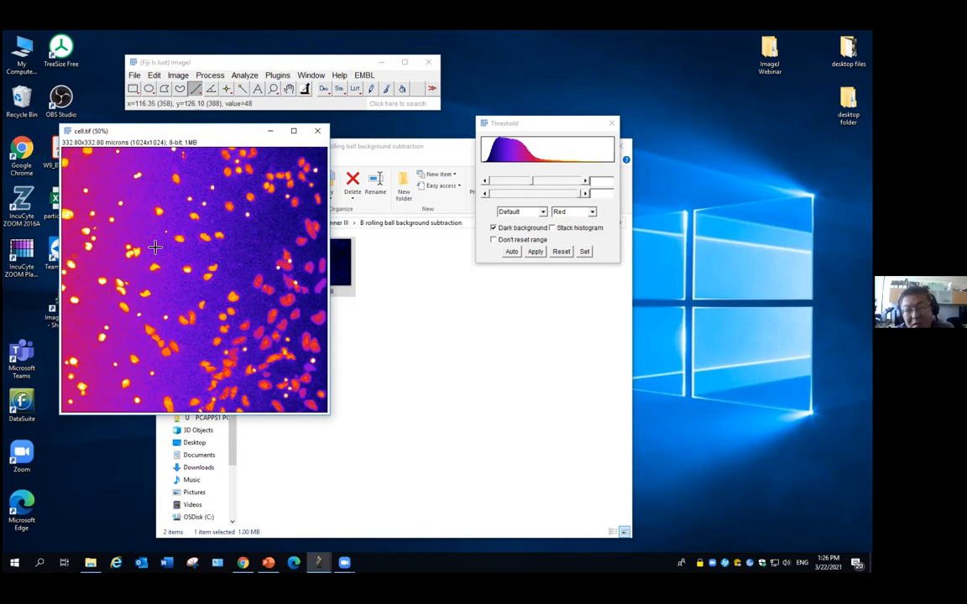
pyautogui.click(610, 123)
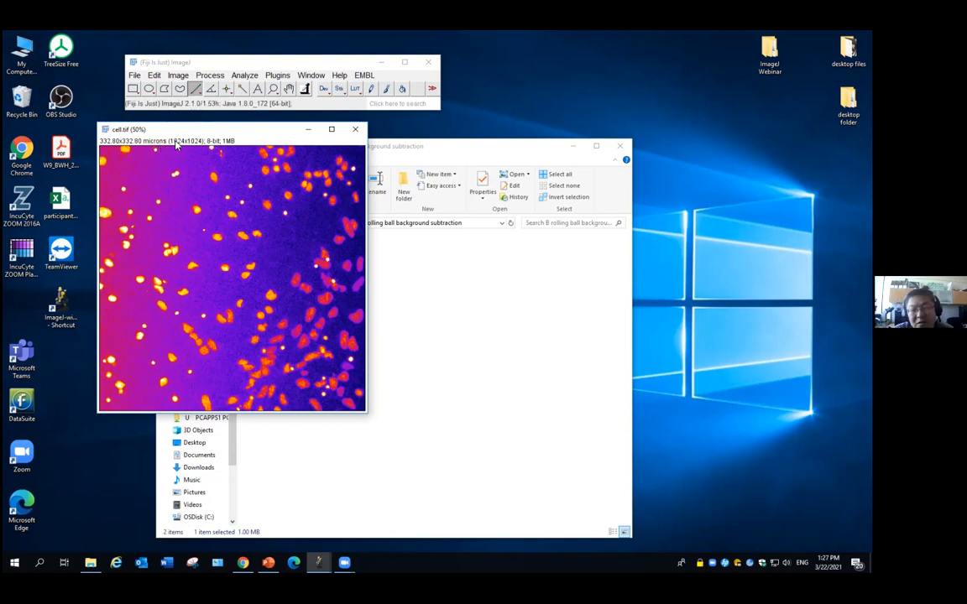
pyautogui.moveTo(175, 129); pyautogui.dragTo(201, 156)
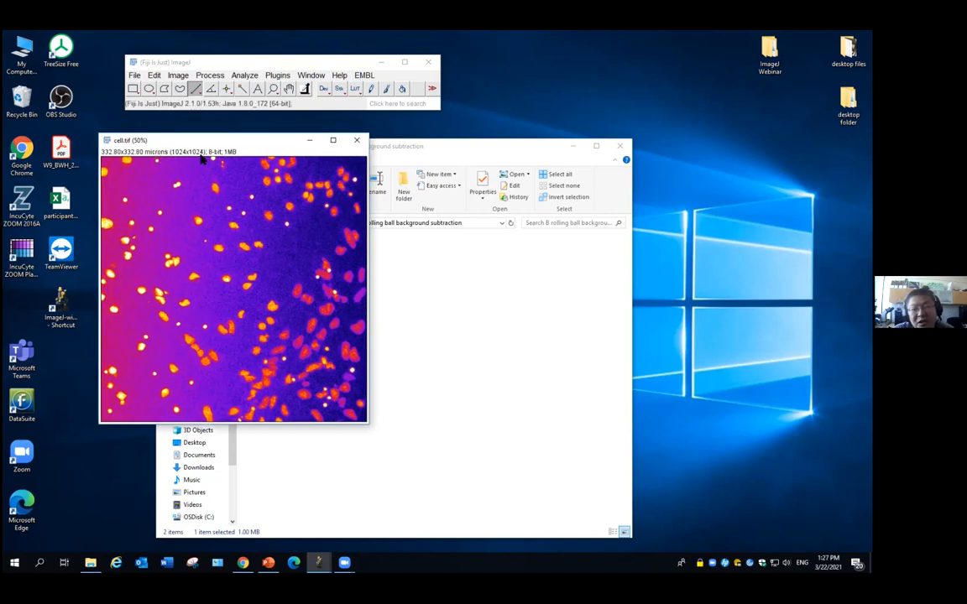
# Preview background subtraction on cell.tif with a rolling ball radius of 50.0 pixels and cancel it.
pyautogui.click(210, 75)
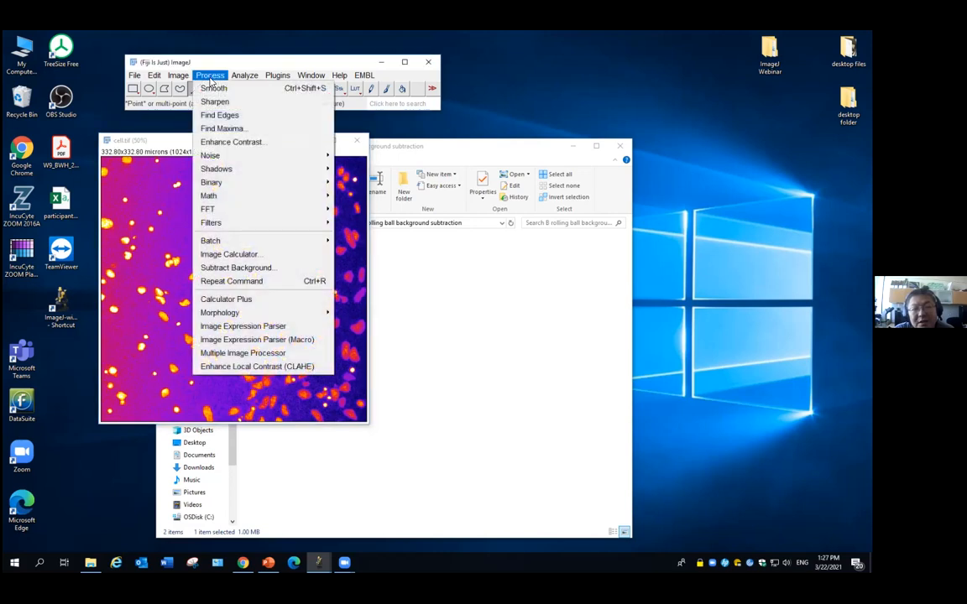
pyautogui.click(264, 272)
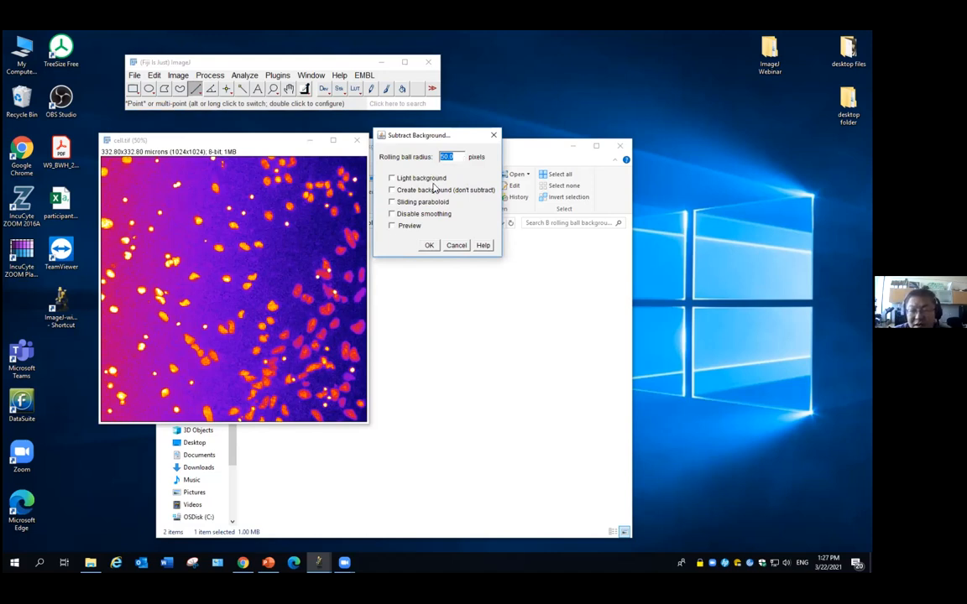
pyautogui.click(412, 230)
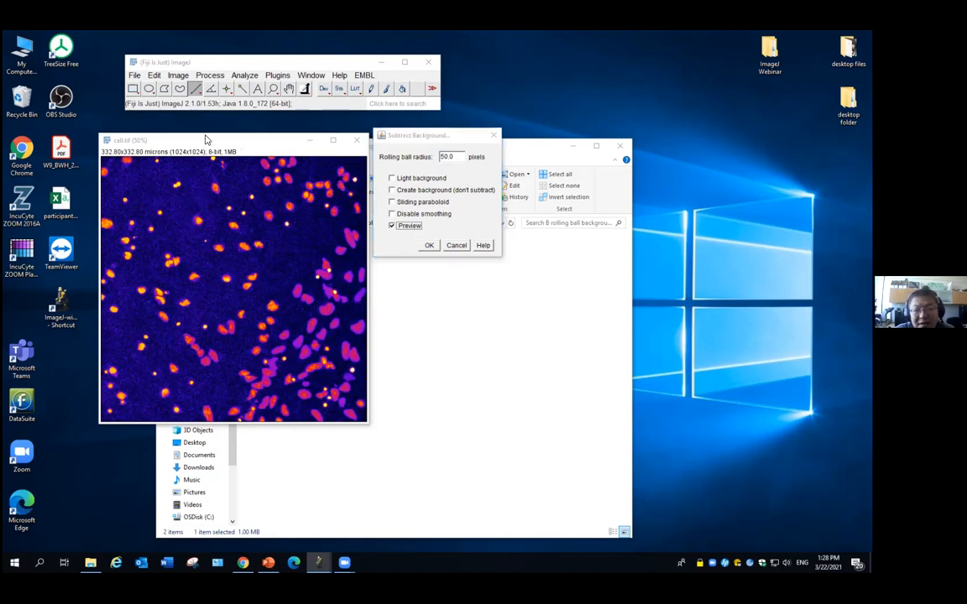
pyautogui.click(457, 246)
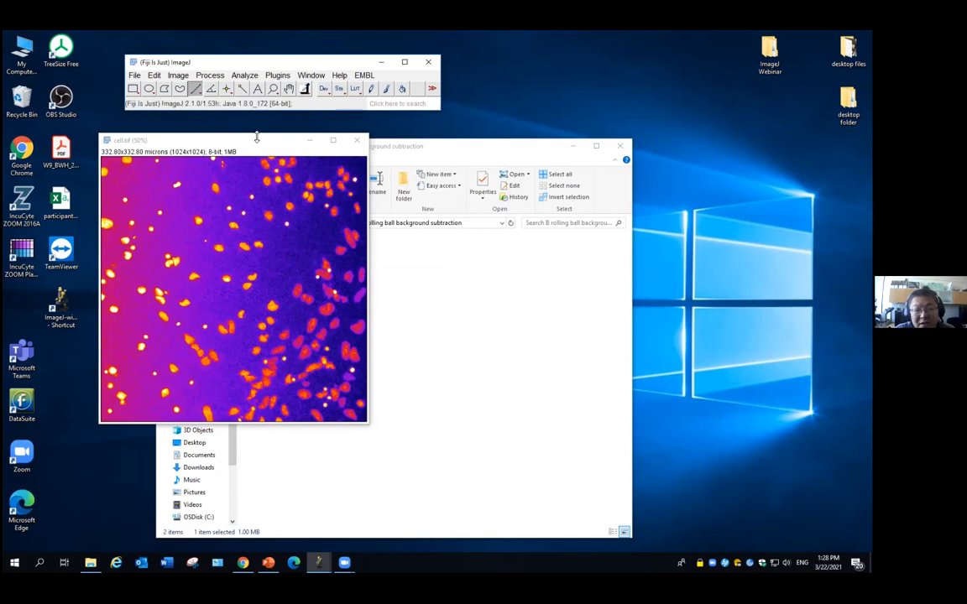
# Draw a straight line across the upper part of cell.tif, store it in the ROI Manager and plot its profile beside the image.
pyautogui.moveTo(104, 185); pyautogui.dragTo(323, 243)
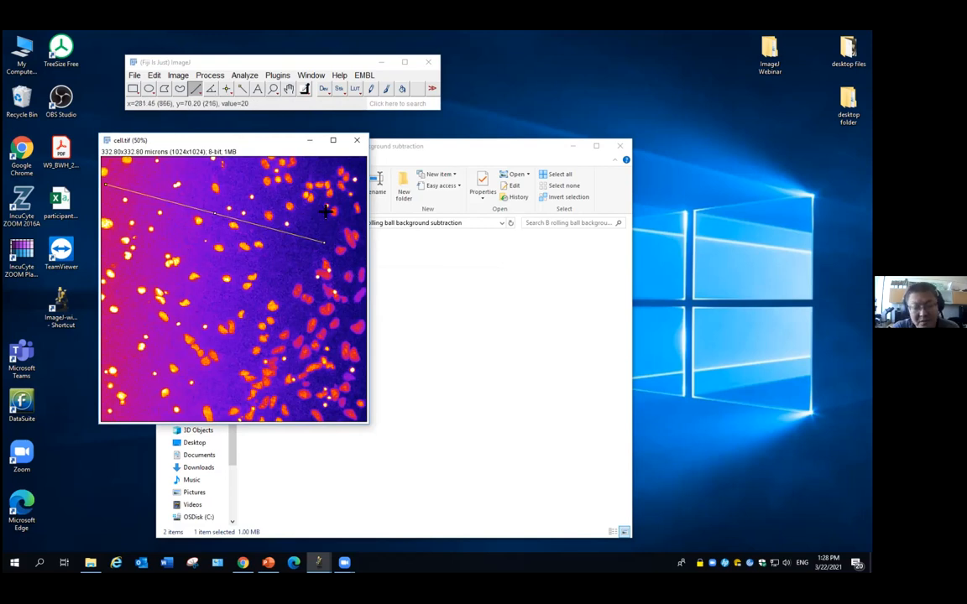
pyautogui.press('t')
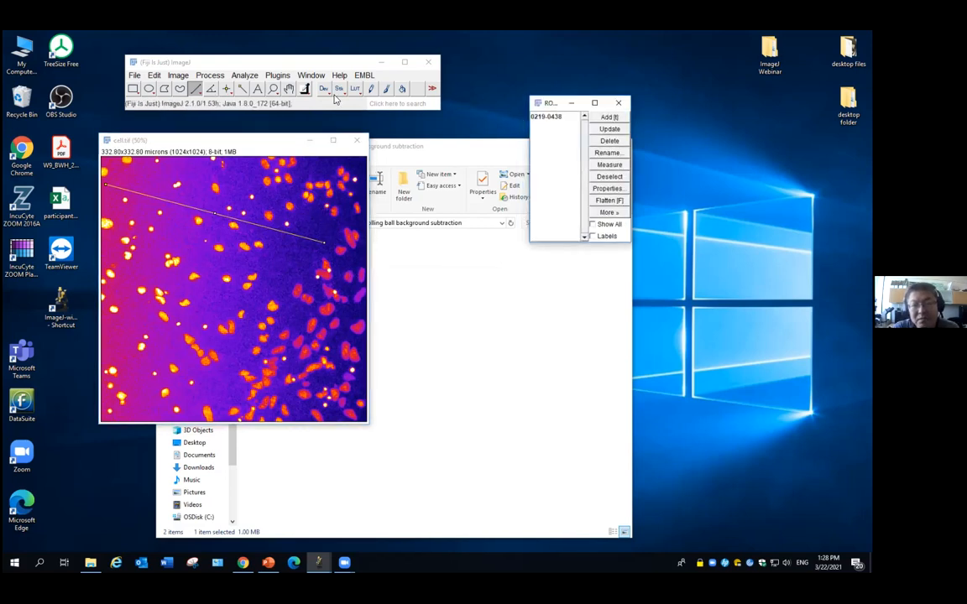
pyautogui.click(242, 74)
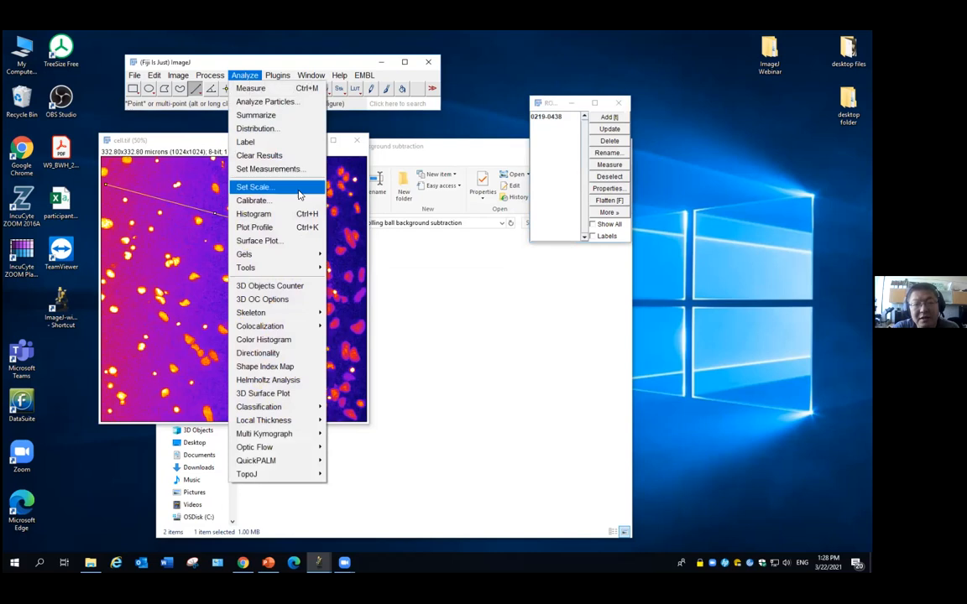
pyautogui.click(277, 227)
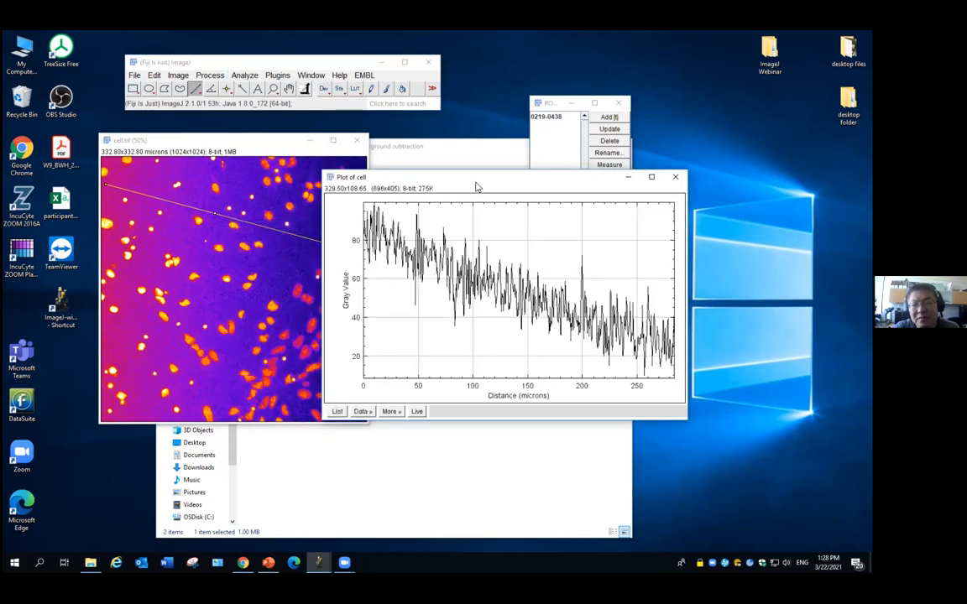
pyautogui.moveTo(474, 177); pyautogui.dragTo(526, 179)
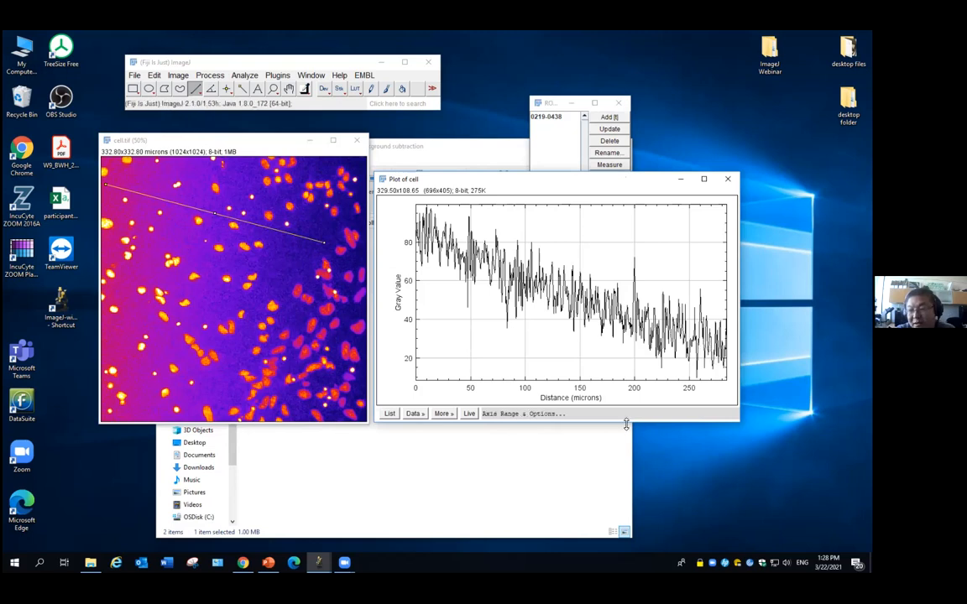
# Subtract the background of cell.tif with a rolling ball radius of 50.0 pixels.
pyautogui.click(251, 147)
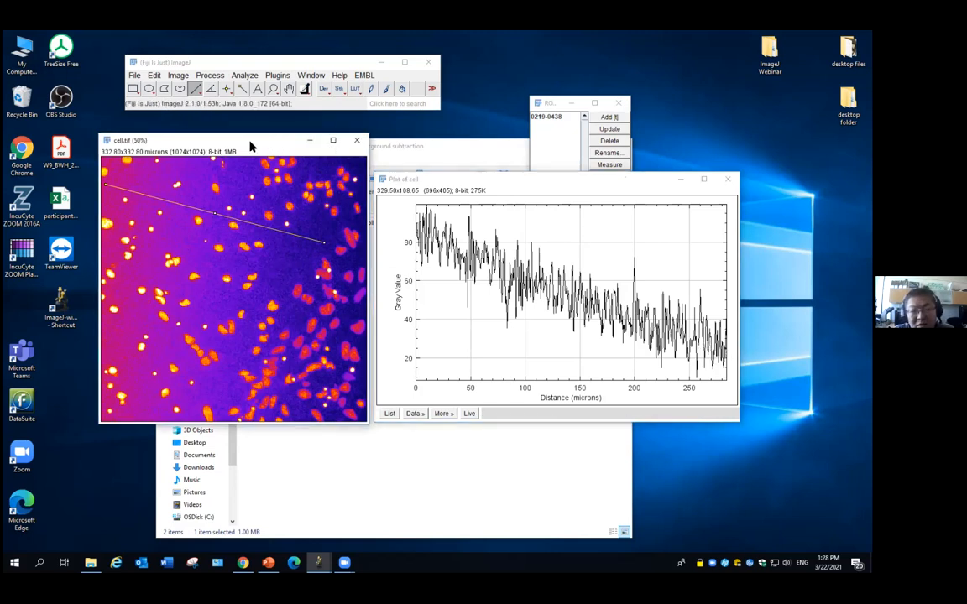
pyautogui.moveTo(250, 147); pyautogui.dragTo(227, 147)
pyautogui.click(210, 76)
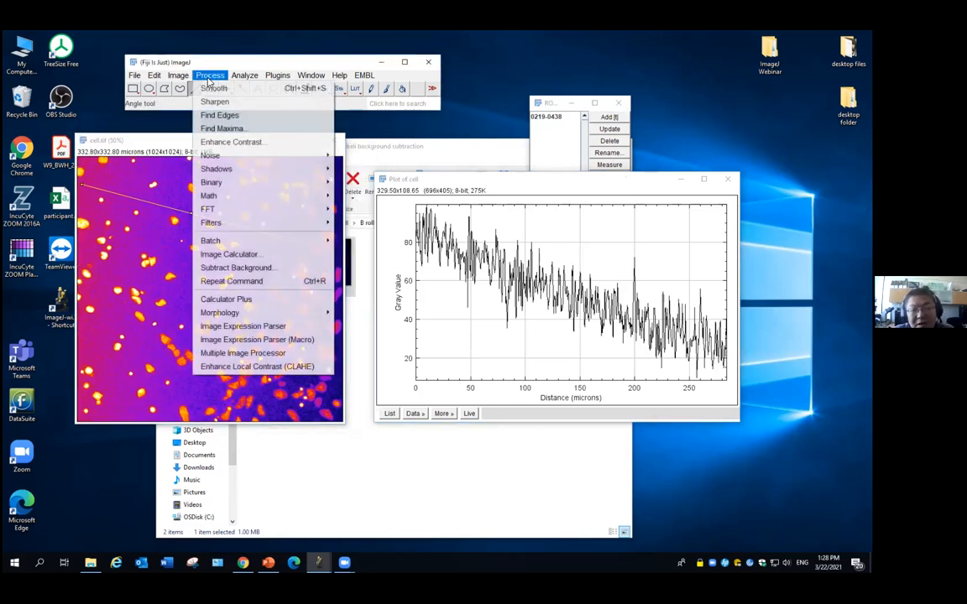
pyautogui.click(236, 267)
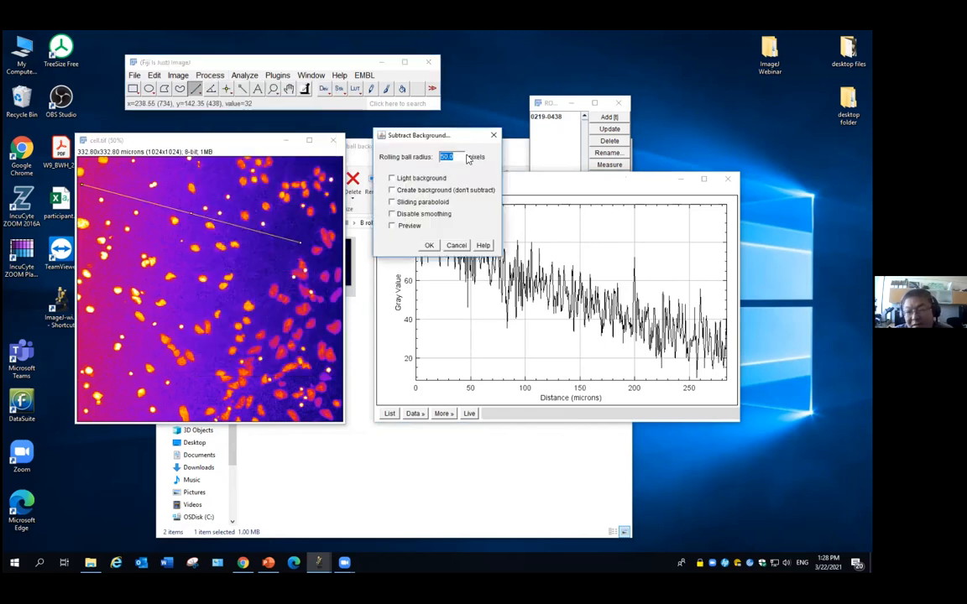
pyautogui.moveTo(407, 132); pyautogui.dragTo(397, 130)
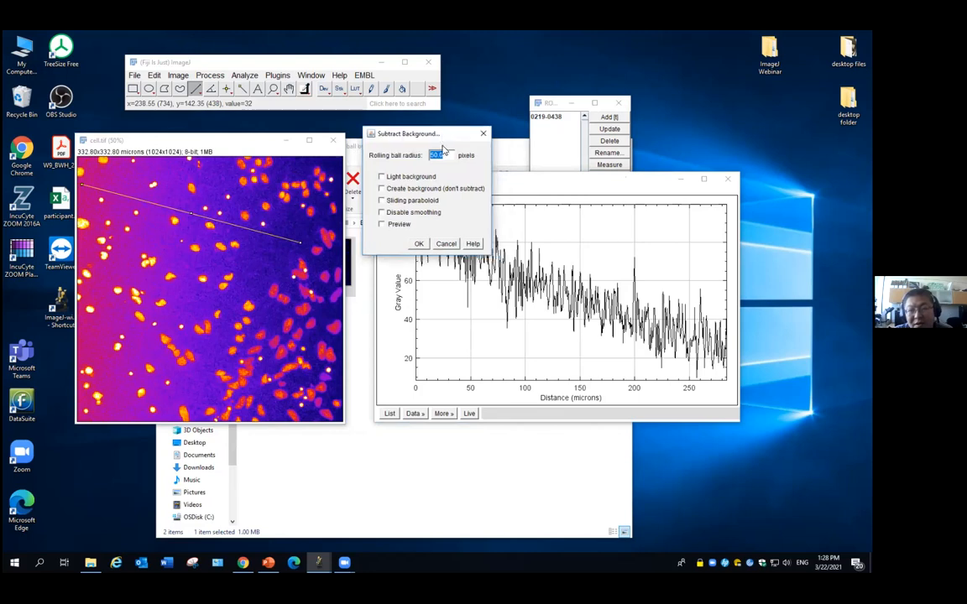
pyautogui.click(419, 244)
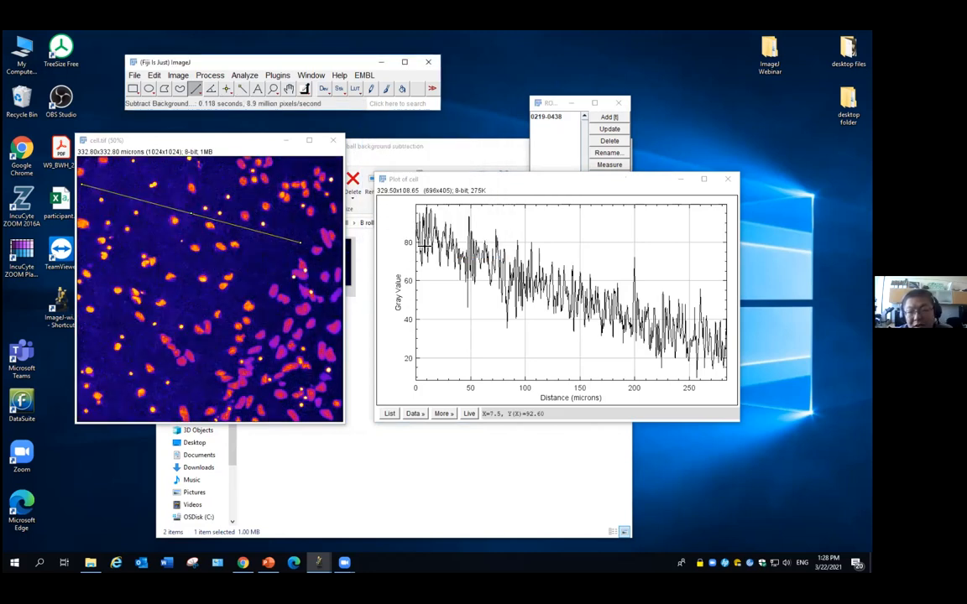
# Plot the profile along the stored line on the background-subtracted image, compare it with the earlier plot, and close both plots.
pyautogui.click(544, 116)
pyautogui.click(245, 75)
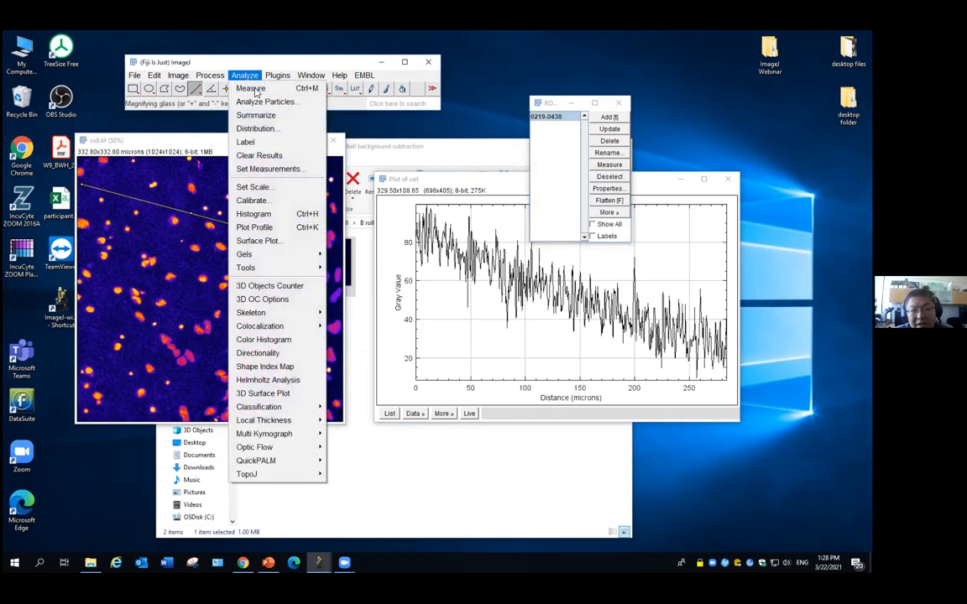
pyautogui.click(272, 229)
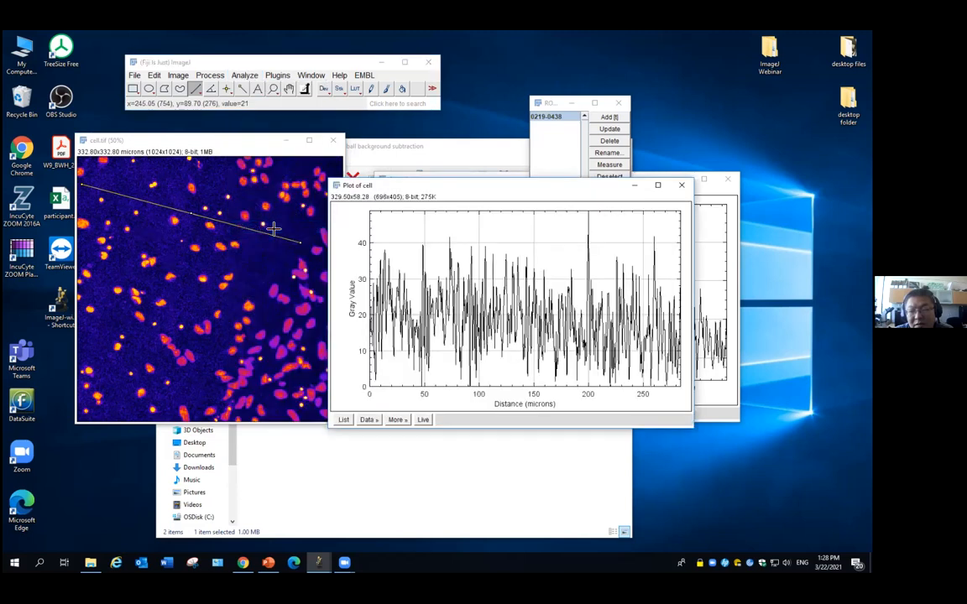
pyautogui.click(491, 208)
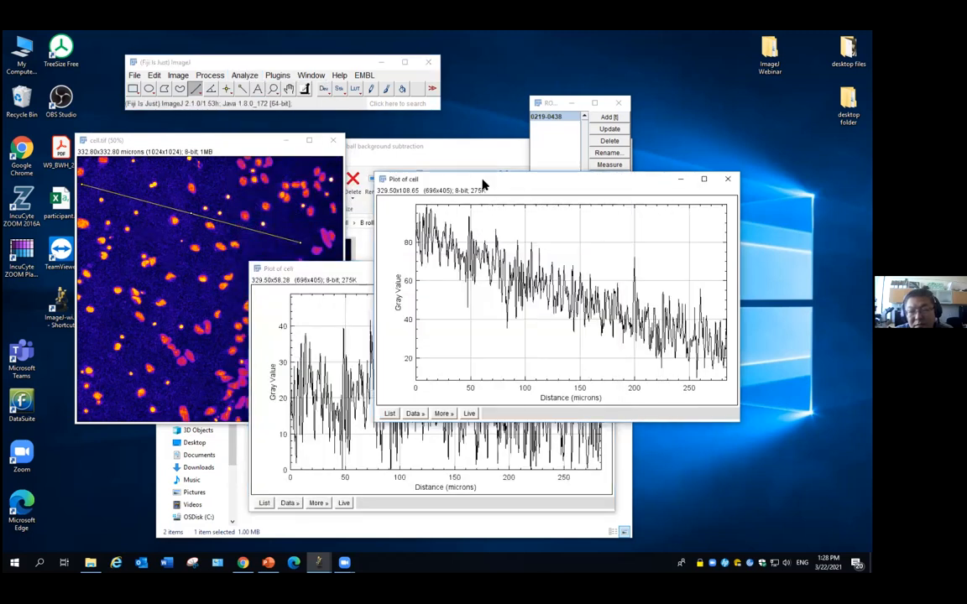
pyautogui.moveTo(483, 185); pyautogui.dragTo(433, 81)
pyautogui.moveTo(314, 280); pyautogui.dragTo(400, 292)
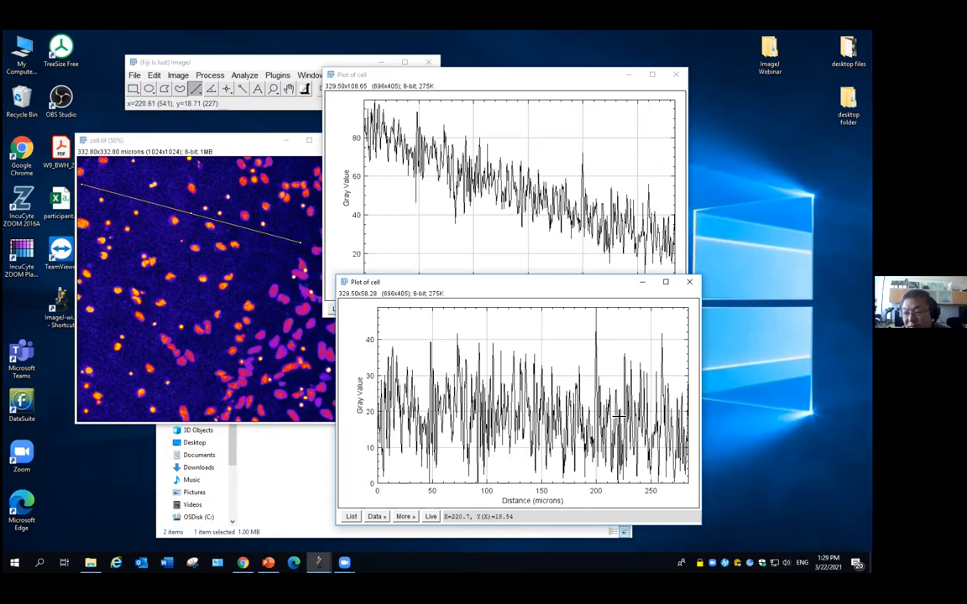
pyautogui.moveTo(488, 75); pyautogui.dragTo(437, 105)
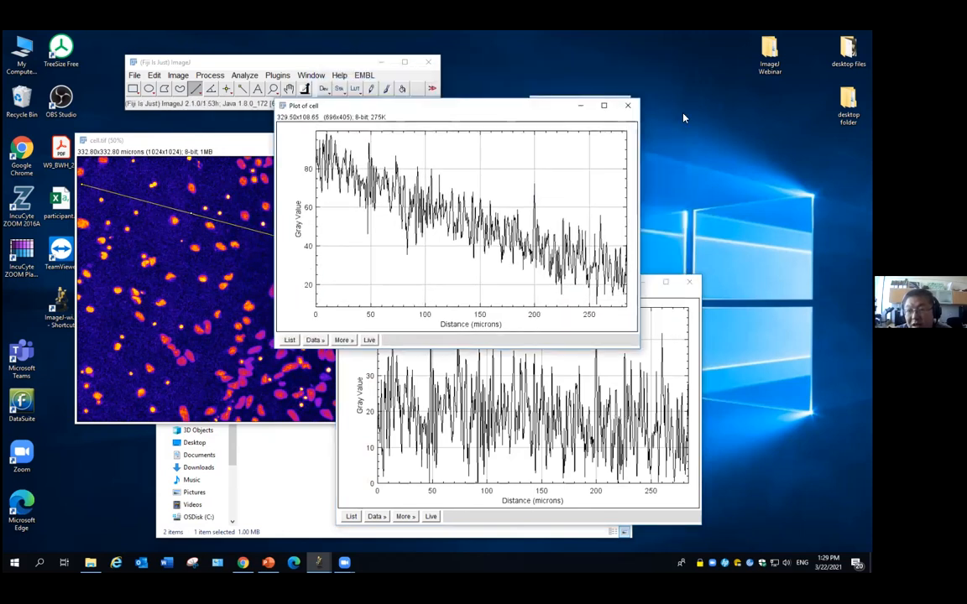
pyautogui.click(627, 105)
pyautogui.click(688, 282)
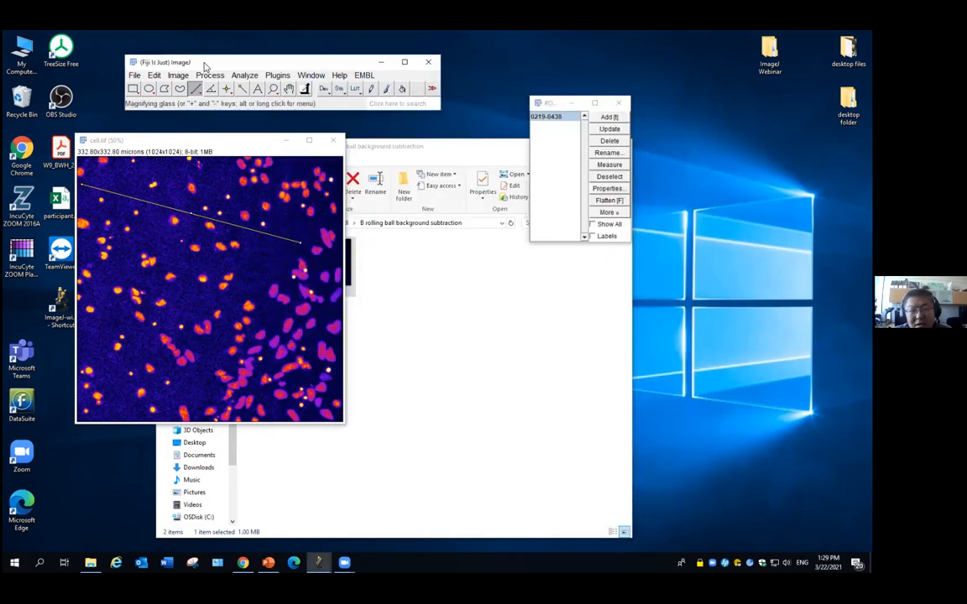
# Undo the background subtraction, close the processed image, and reopen the original cell.tif at 50% display.
pyautogui.click(154, 76)
pyautogui.click(160, 89)
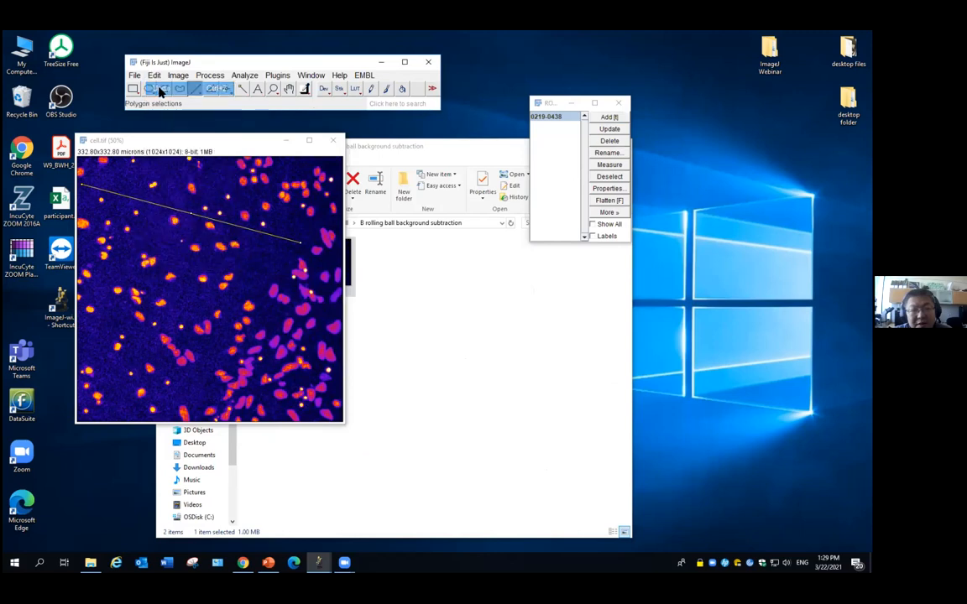
pyautogui.click(333, 140)
pyautogui.click(390, 192)
pyautogui.moveTo(327, 264); pyautogui.dragTo(220, 84)
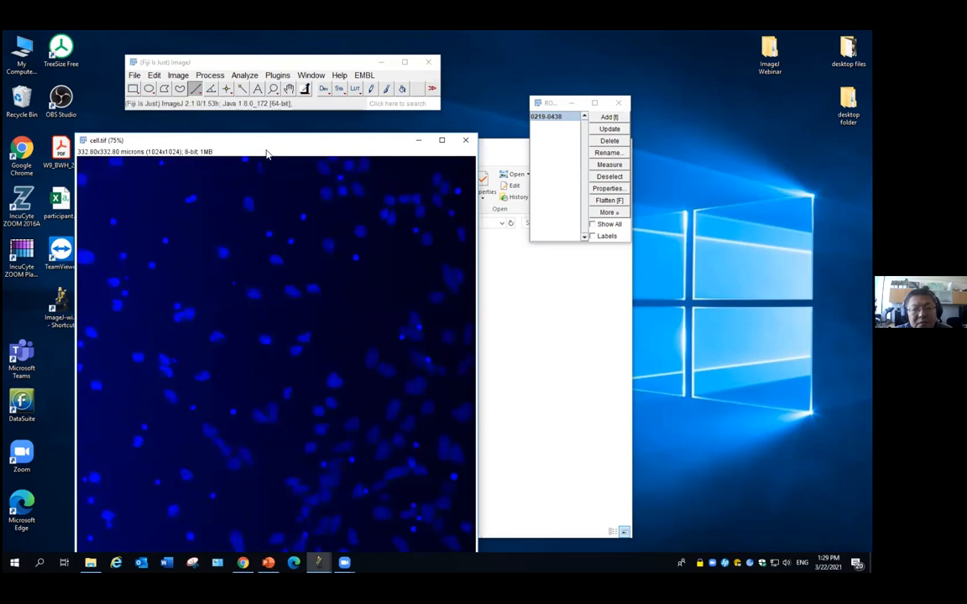
pyautogui.click(272, 88)
pyautogui.rightClick(227, 218)
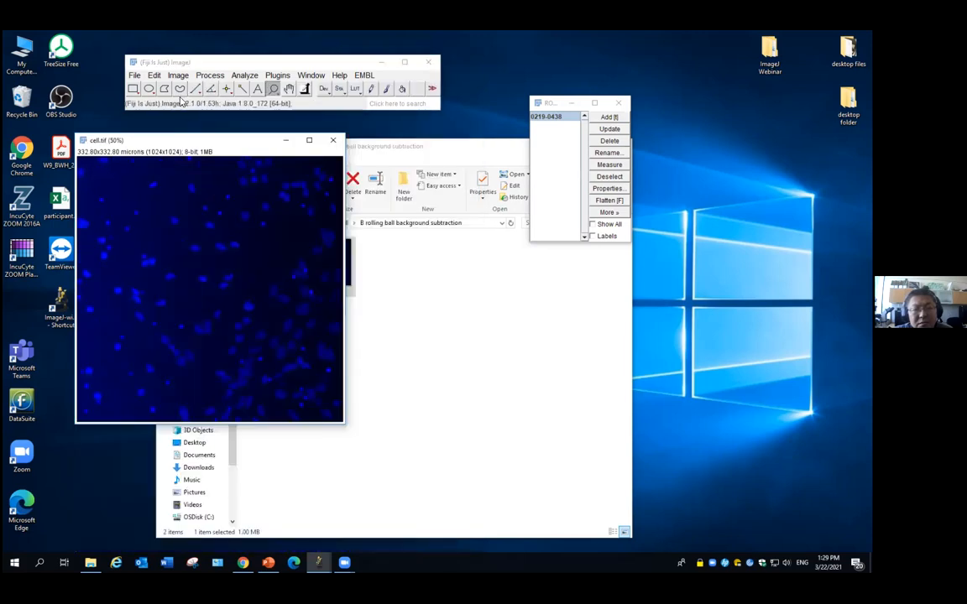
# Apply automatic brightness and contrast adjustment to the reopened cell.tif and shift its window closer to the adjustment controls.
pyautogui.click(178, 75)
pyautogui.moveTo(251, 106)
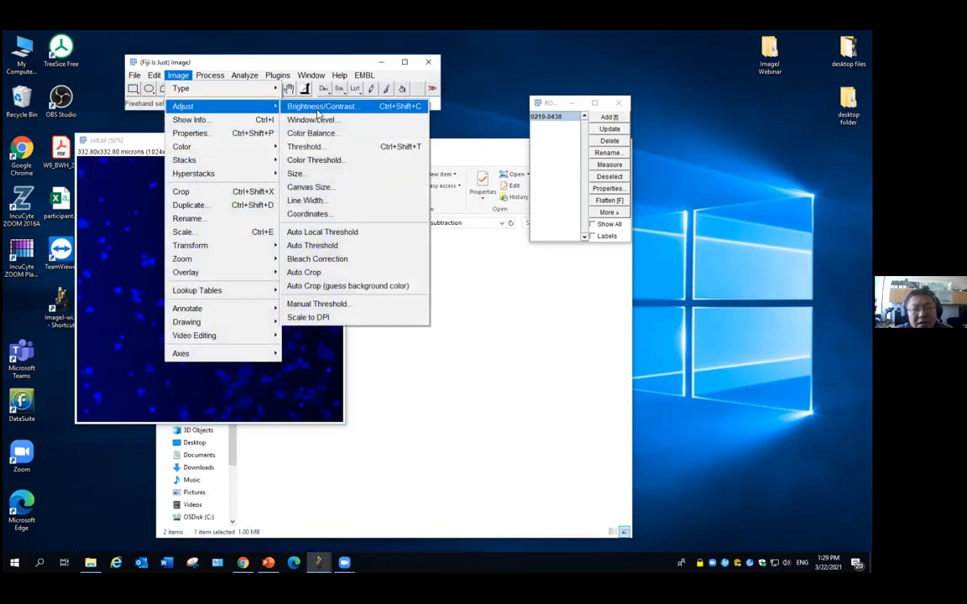
pyautogui.click(317, 107)
pyautogui.click(662, 231)
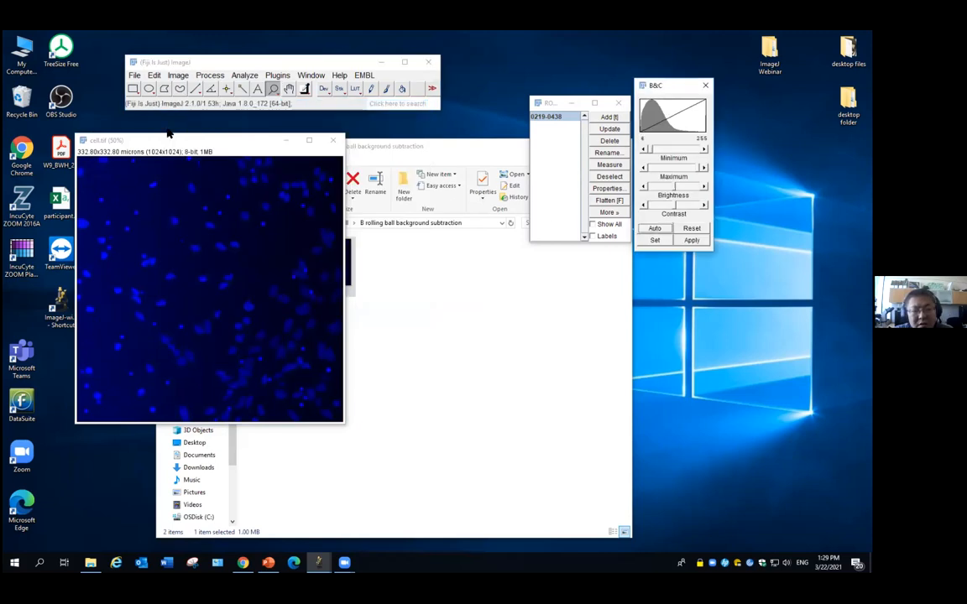
pyautogui.moveTo(172, 139); pyautogui.dragTo(228, 139)
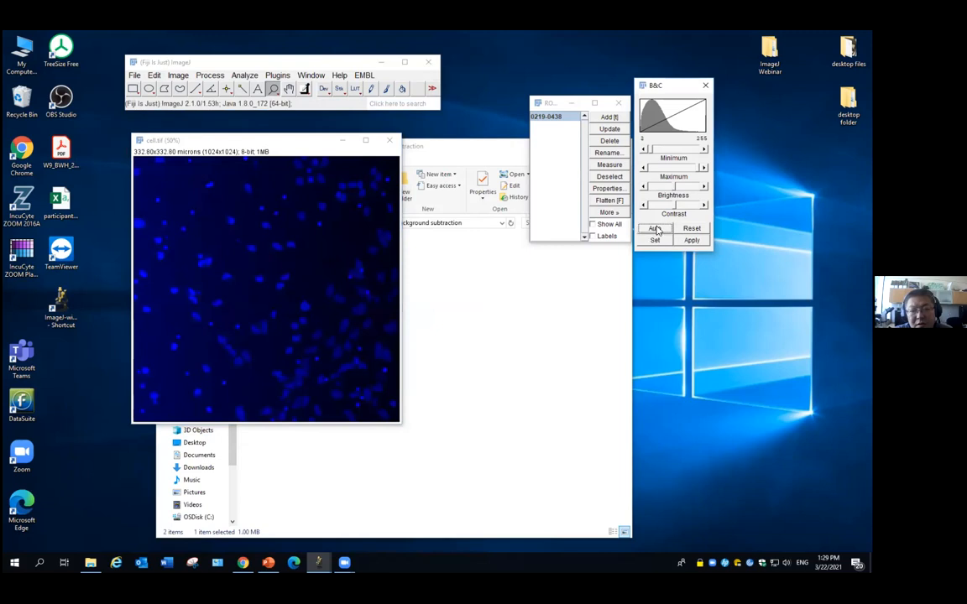
# Try a display maximum of 109 on cell.tif, reset the display range, and close the brightness and contrast controls.
pyautogui.moveTo(695, 171); pyautogui.dragTo(671, 173)
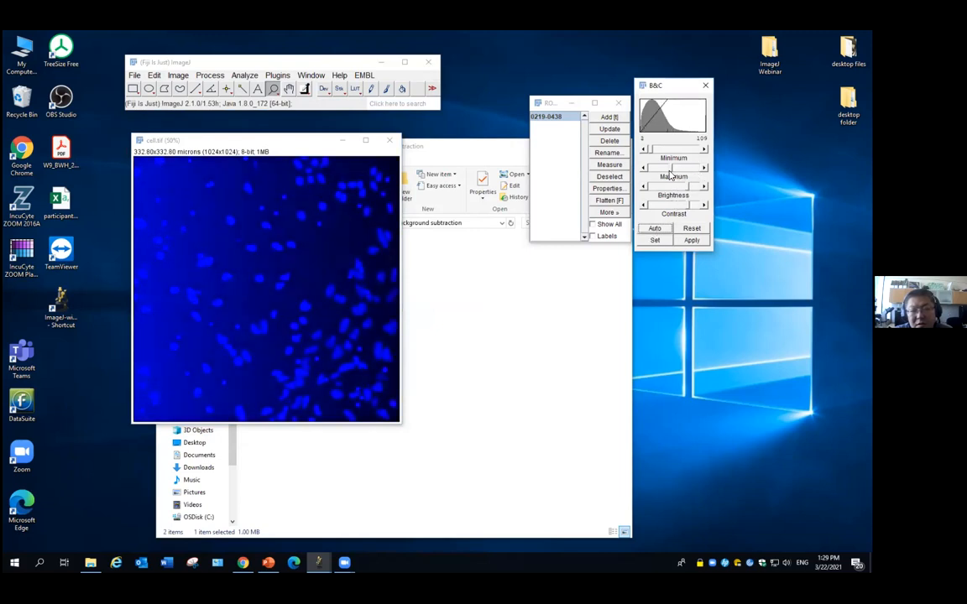
pyautogui.click(691, 228)
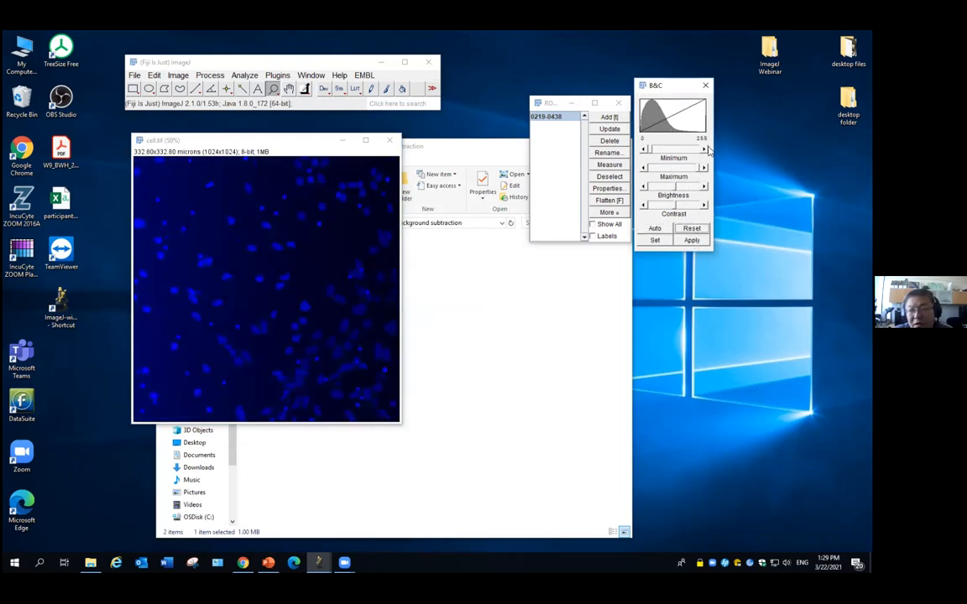
pyautogui.click(706, 86)
# Apply the Fire lookup table to cell.tif and close the ROI Manager.
pyautogui.click(179, 88)
pyautogui.click(178, 75)
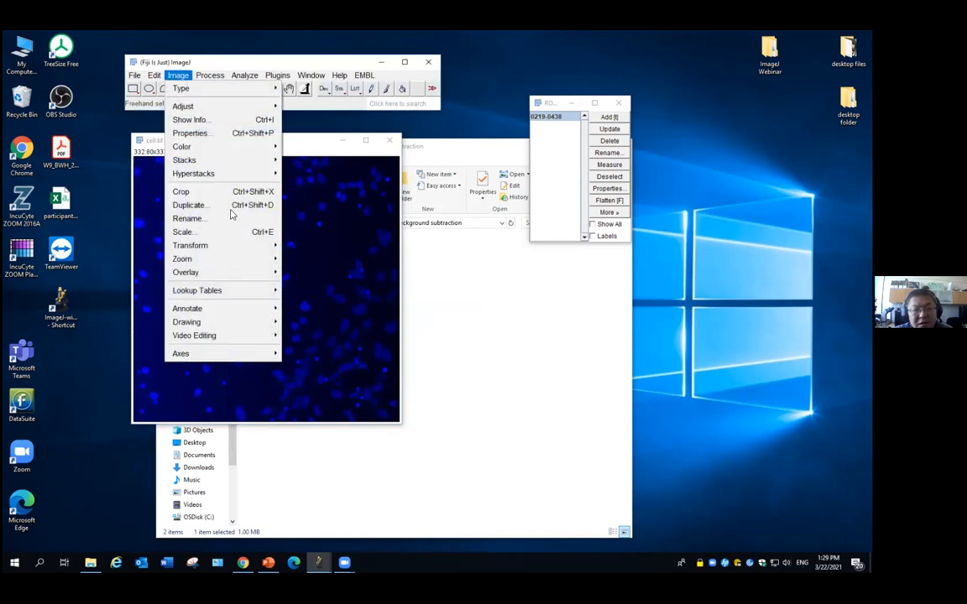
pyautogui.moveTo(267, 289)
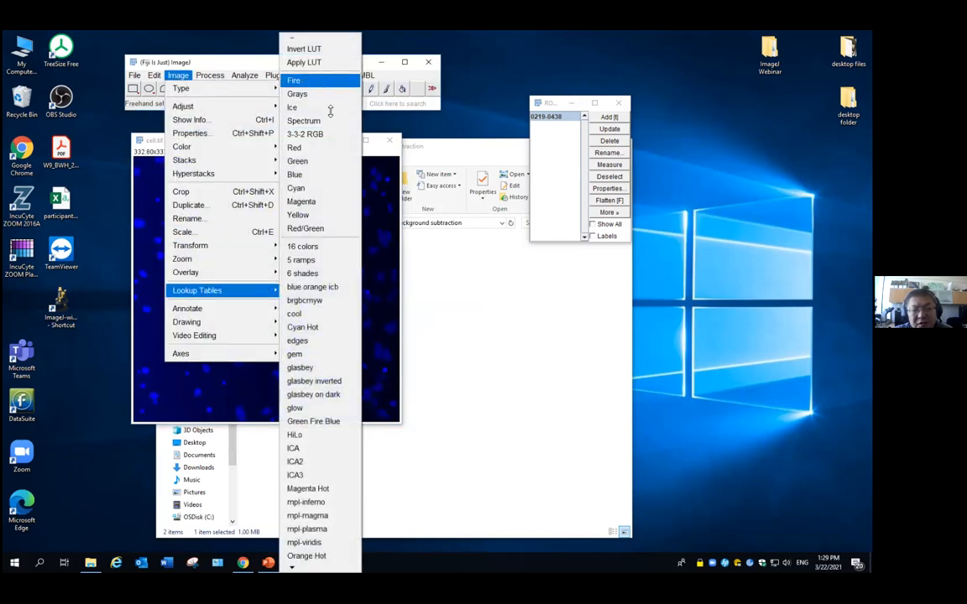
pyautogui.click(319, 81)
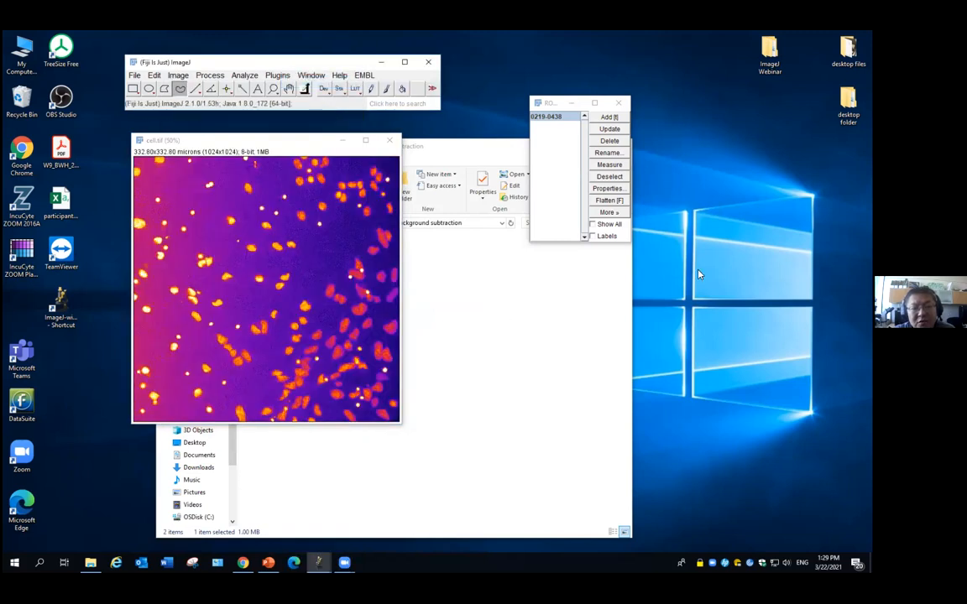
pyautogui.click(617, 105)
# Preview background subtraction on cell.tif with a rolling ball radius of 20 pixels.
pyautogui.click(210, 74)
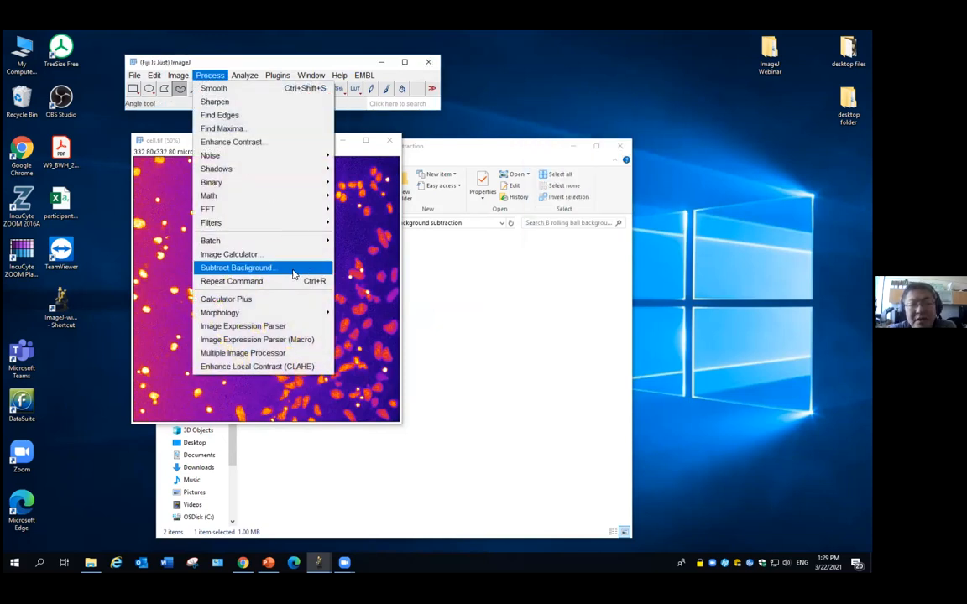
pyautogui.click(294, 270)
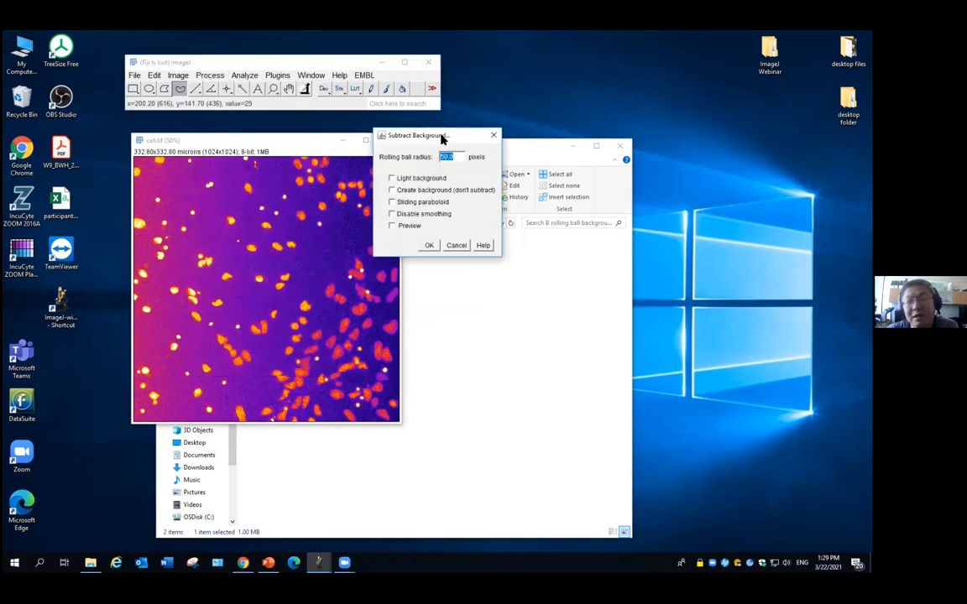
pyautogui.moveTo(441, 139); pyautogui.dragTo(500, 136)
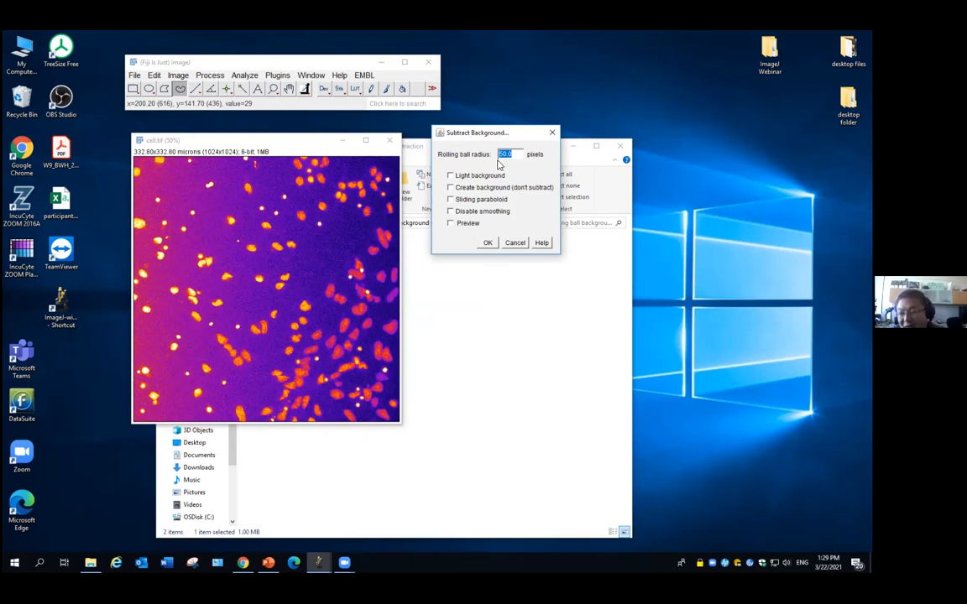
pyautogui.write('20')
pyautogui.click(461, 223)
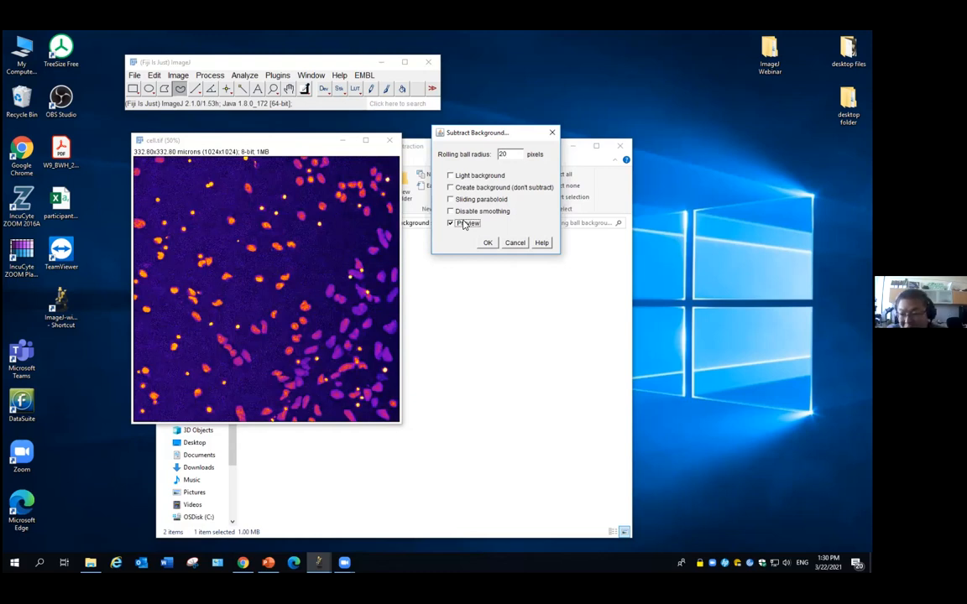
# Compare background subtraction previews for rolling ball radii of 10, 5 and 25 pixels, and cancel without applying any.
pyautogui.doubleClick(500, 155)
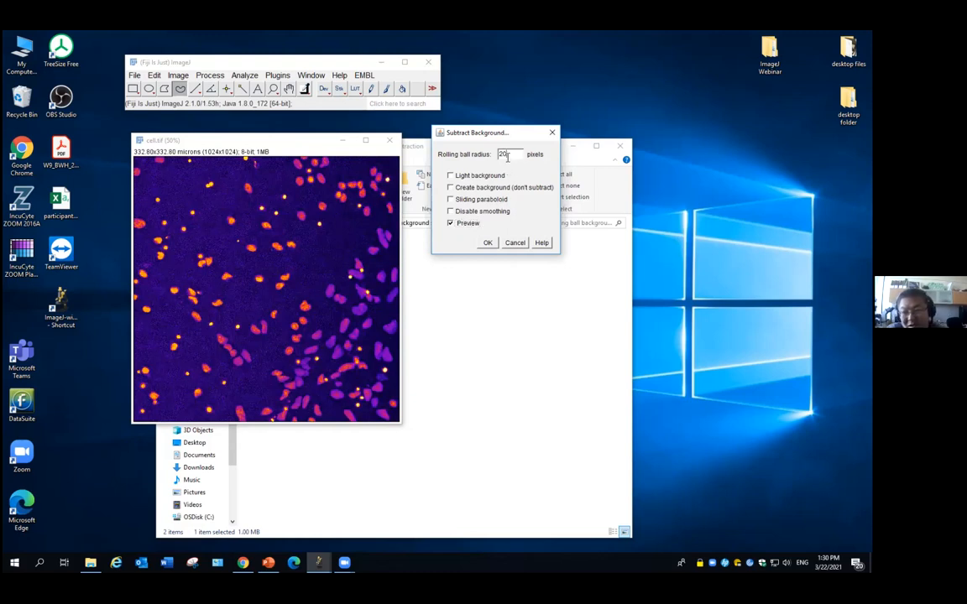
pyautogui.write('10')
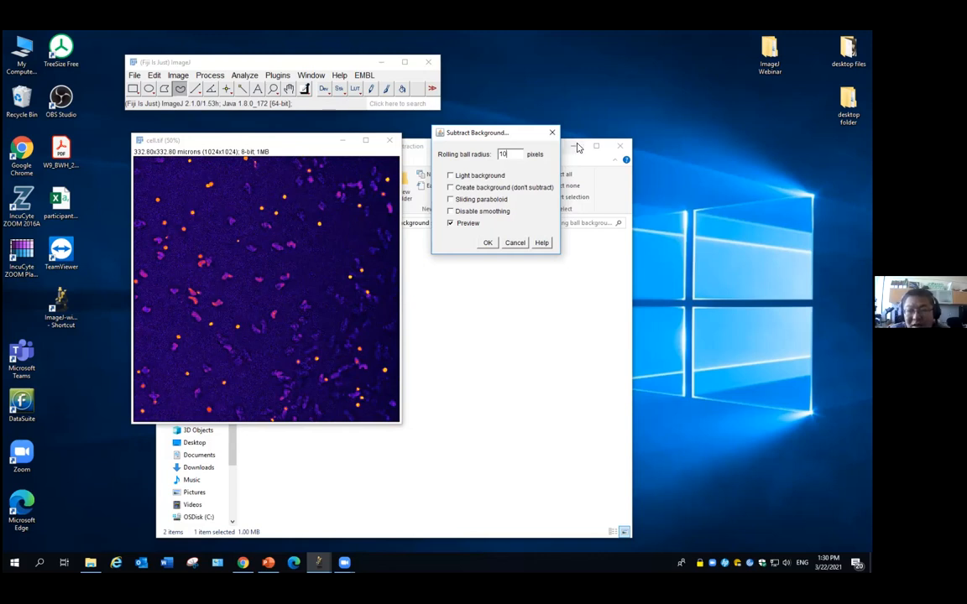
pyautogui.doubleClick(501, 154)
pyautogui.write('5')
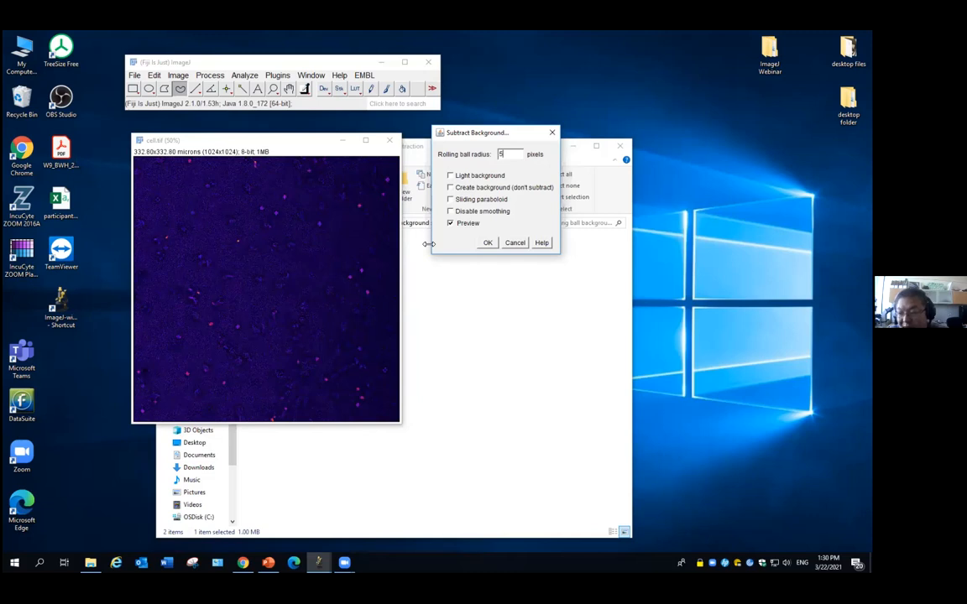
pyautogui.moveTo(508, 155); pyautogui.dragTo(492, 158)
pyautogui.write('25')
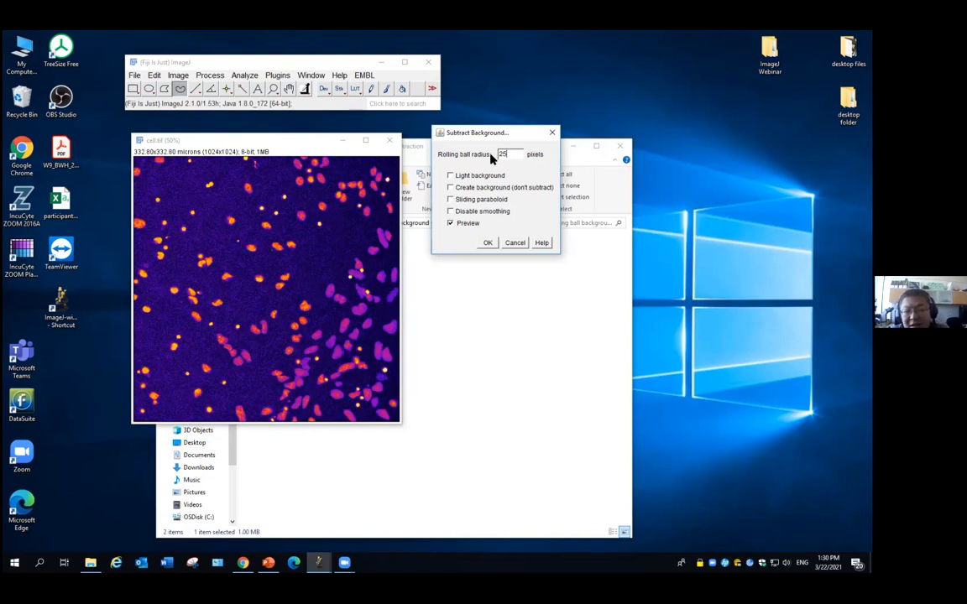
pyautogui.click(527, 243)
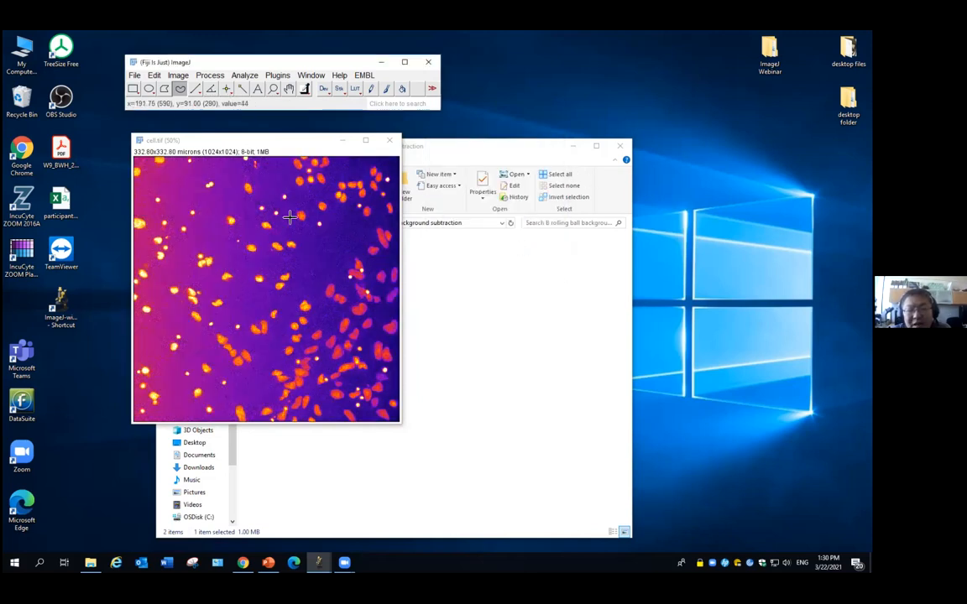
# Draw a straight line about 16.6 microns long diagonally across the bright lobed nucleus near the middle of cell.tif.
pyautogui.click(273, 88)
pyautogui.click(271, 302)
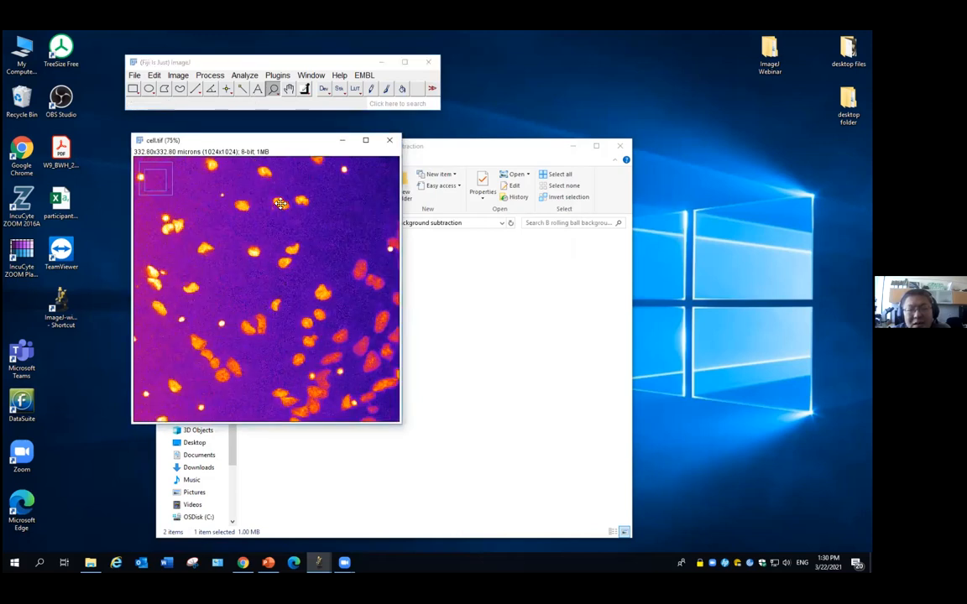
pyautogui.click(298, 262)
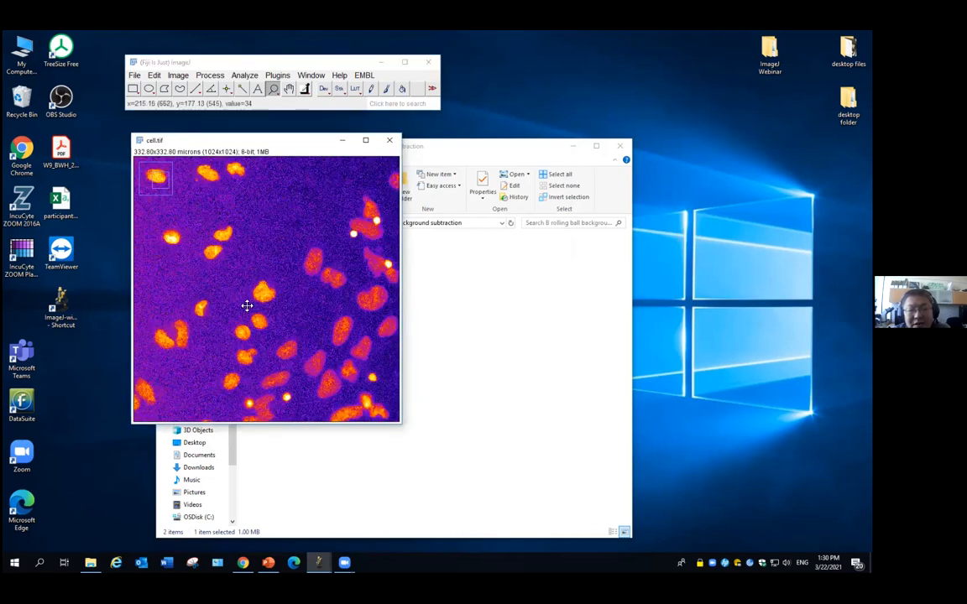
pyautogui.click(195, 88)
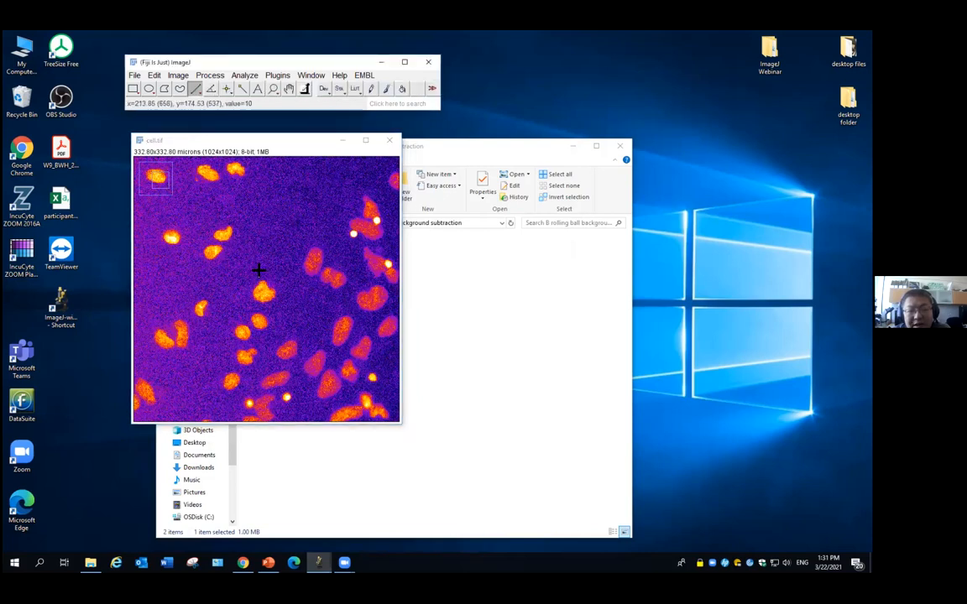
pyautogui.click(265, 291)
pyautogui.moveTo(265, 291); pyautogui.dragTo(274, 300)
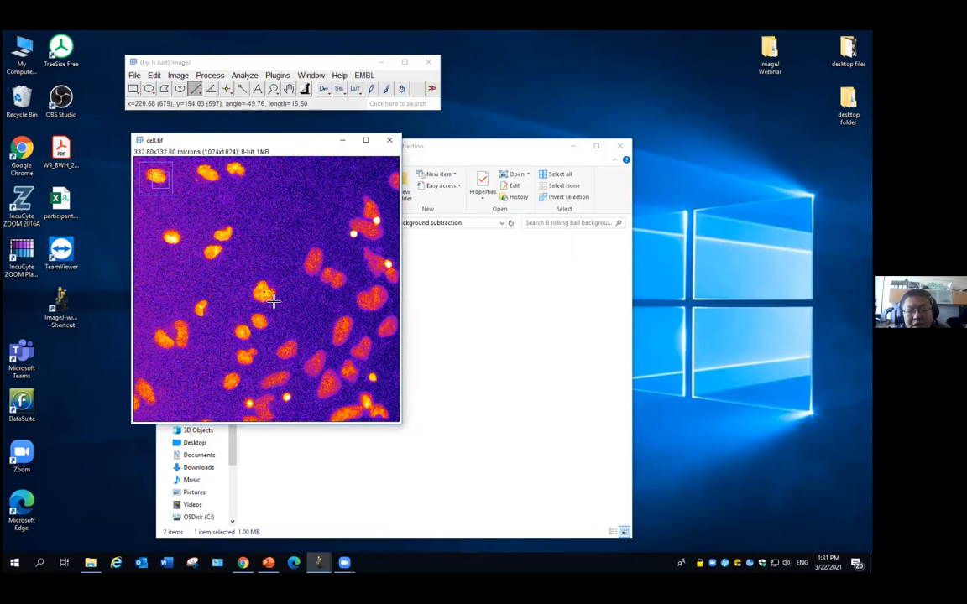
# Measure the line across the nucleus at 300% display, and arrange the image and the results table side by side.
pyautogui.click(273, 88)
pyautogui.click(267, 286)
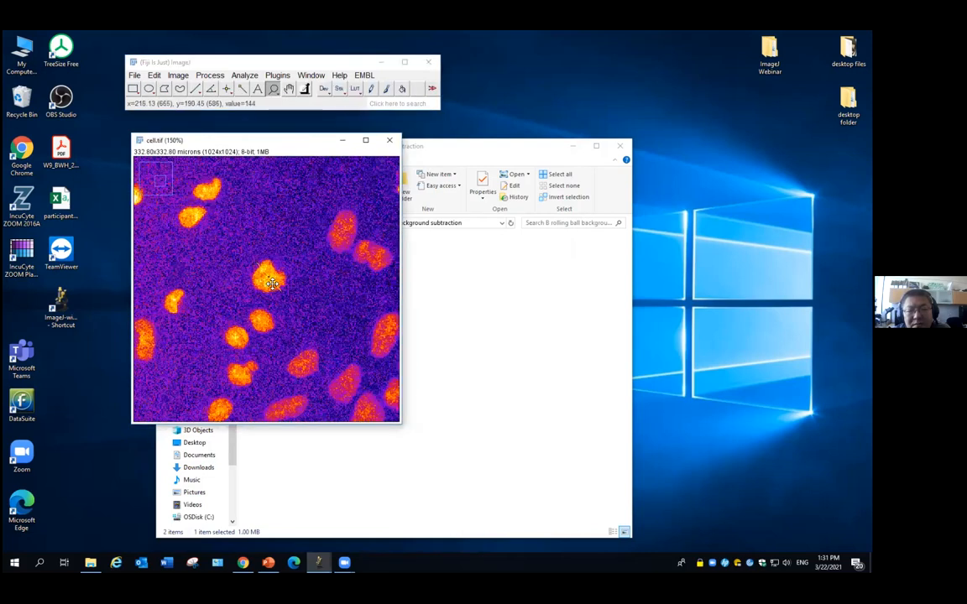
pyautogui.click(272, 283)
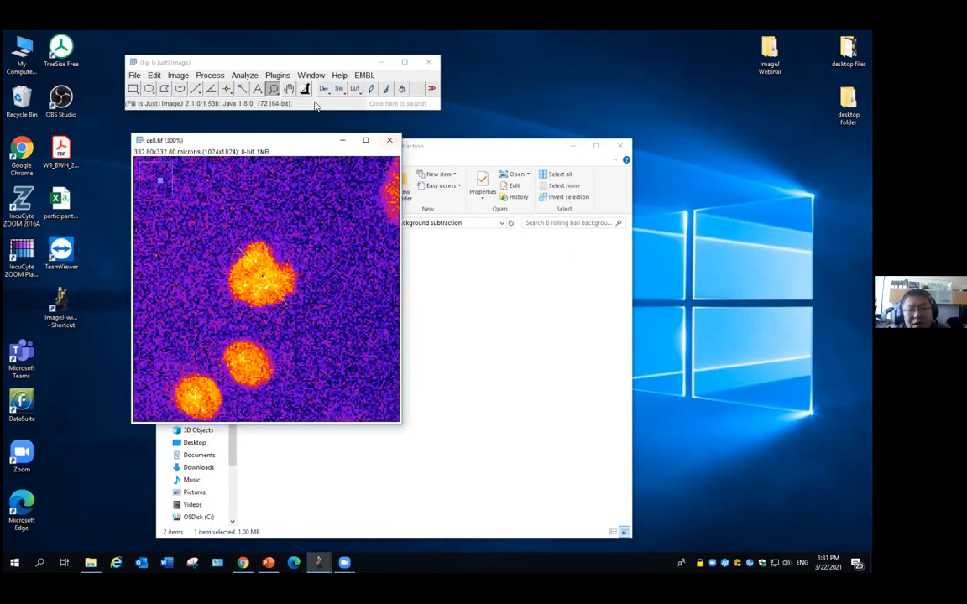
pyautogui.click(245, 75)
pyautogui.click(256, 88)
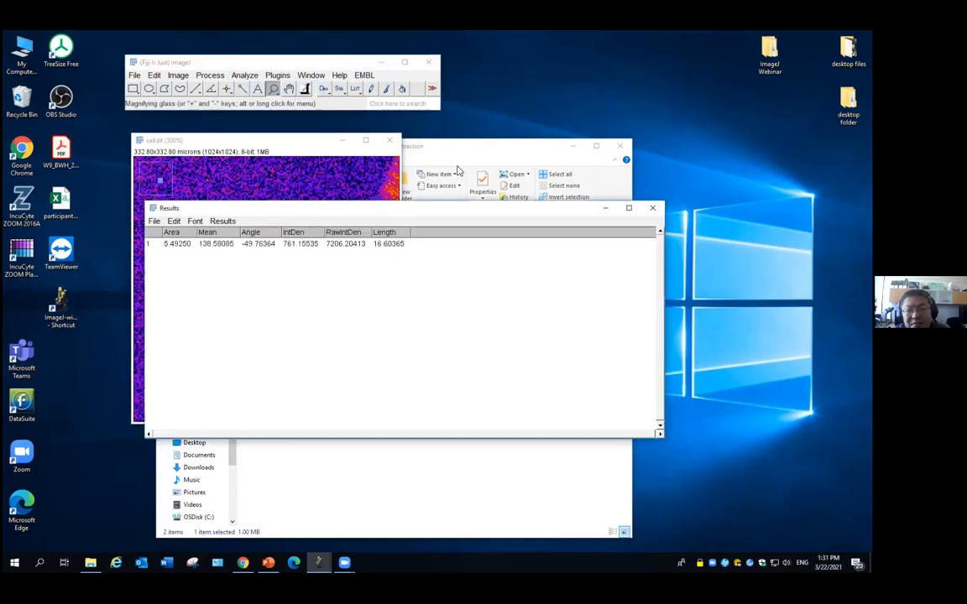
pyautogui.moveTo(314, 141); pyautogui.dragTo(235, 127)
pyautogui.moveTo(436, 217); pyautogui.dragTo(549, 200)
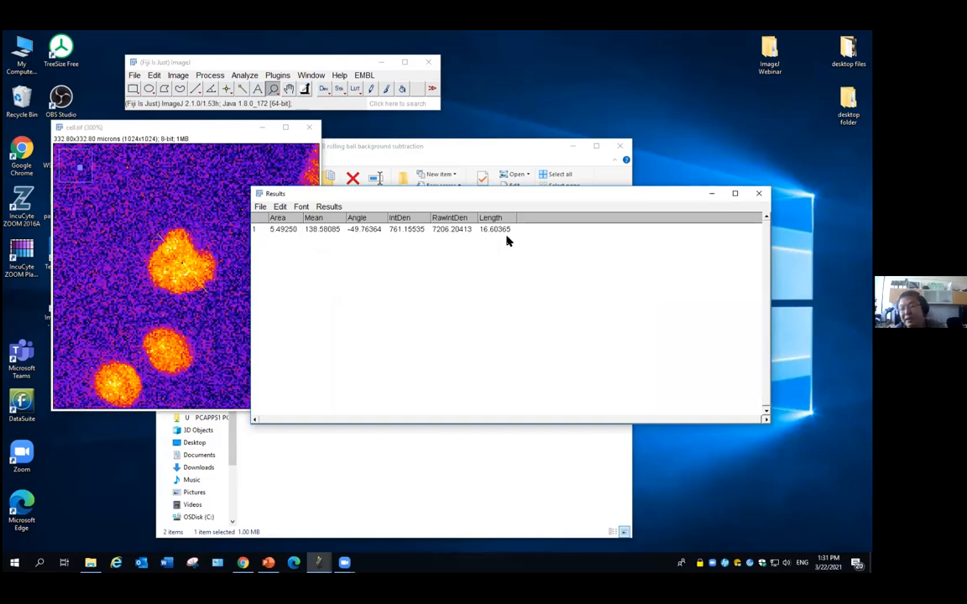
# Check the pixel width and unit in the image properties of cell.tif, leaving them as they are.
pyautogui.click(182, 135)
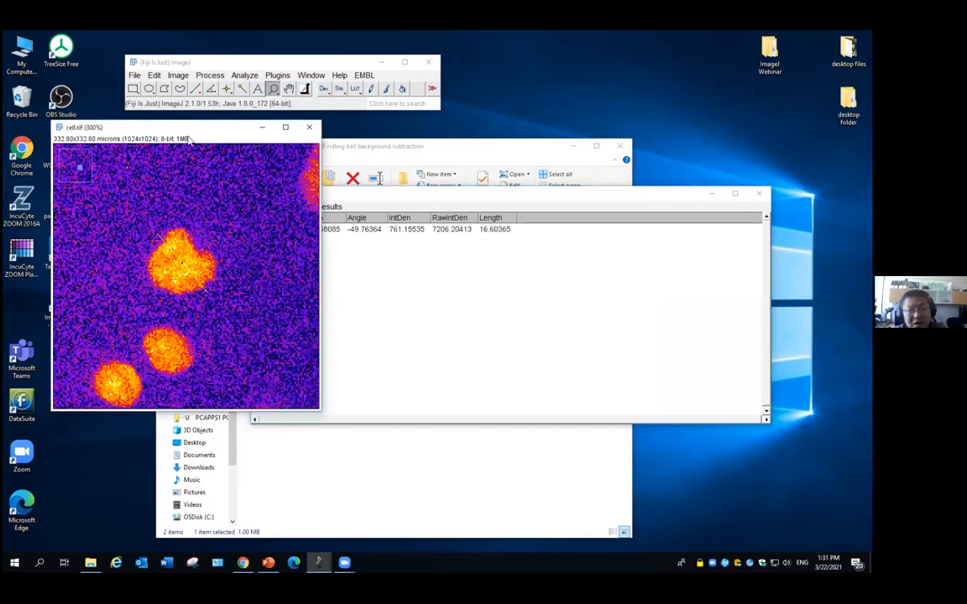
pyautogui.click(178, 75)
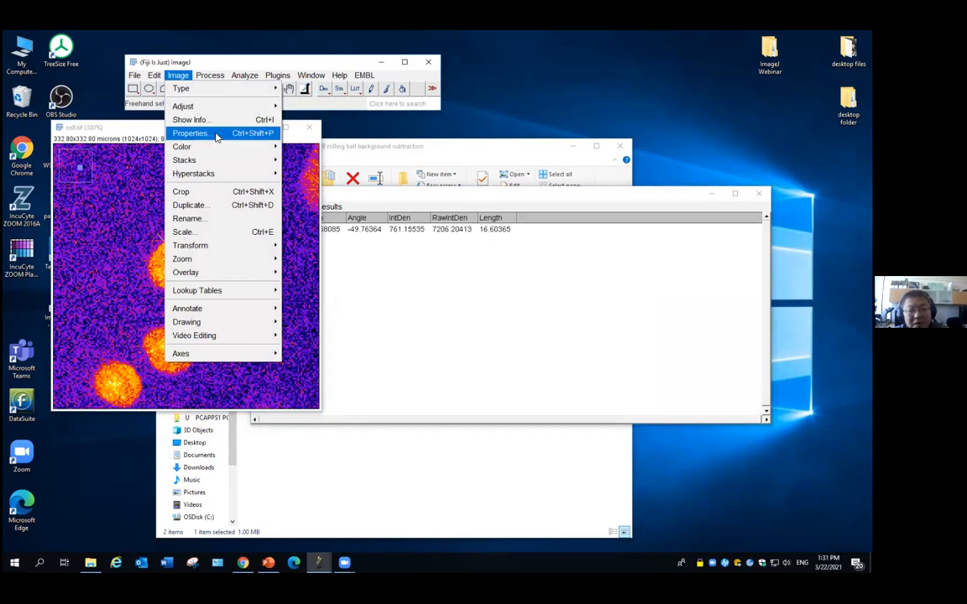
pyautogui.click(216, 136)
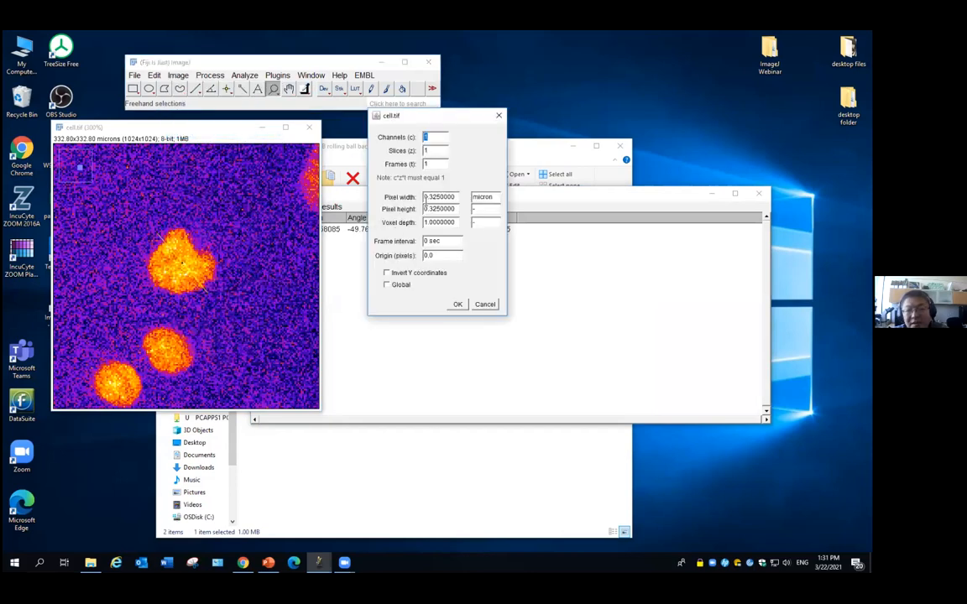
pyautogui.click(499, 117)
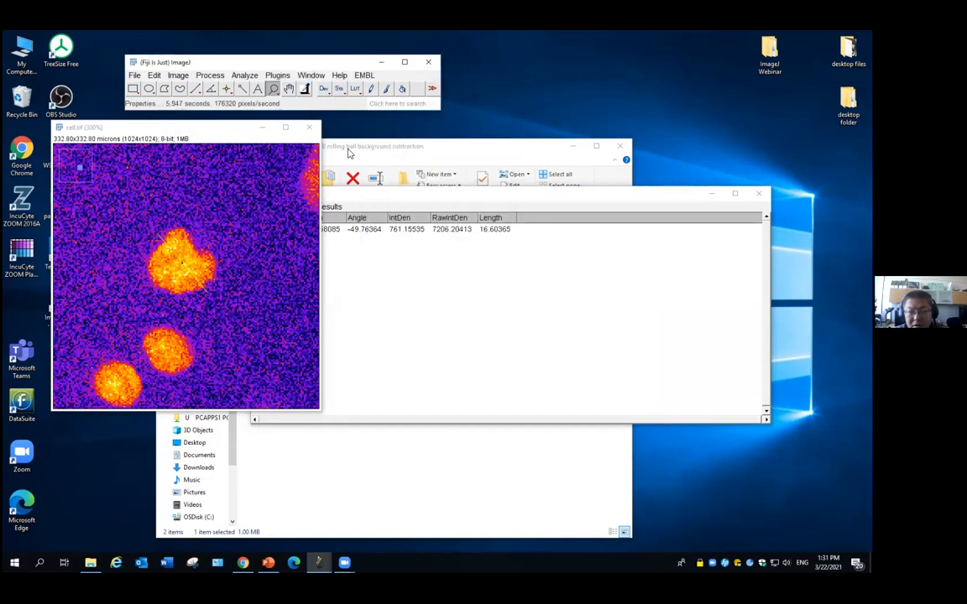
# Calibrate cell.tif in pixels by setting its length unit to pixel and its pixel width to 1.
pyautogui.click(179, 75)
pyautogui.click(216, 134)
pyautogui.doubleClick(487, 199)
pyautogui.write('pixel')
pyautogui.doubleClick(447, 198)
pyautogui.write('1')
pyautogui.click(458, 304)
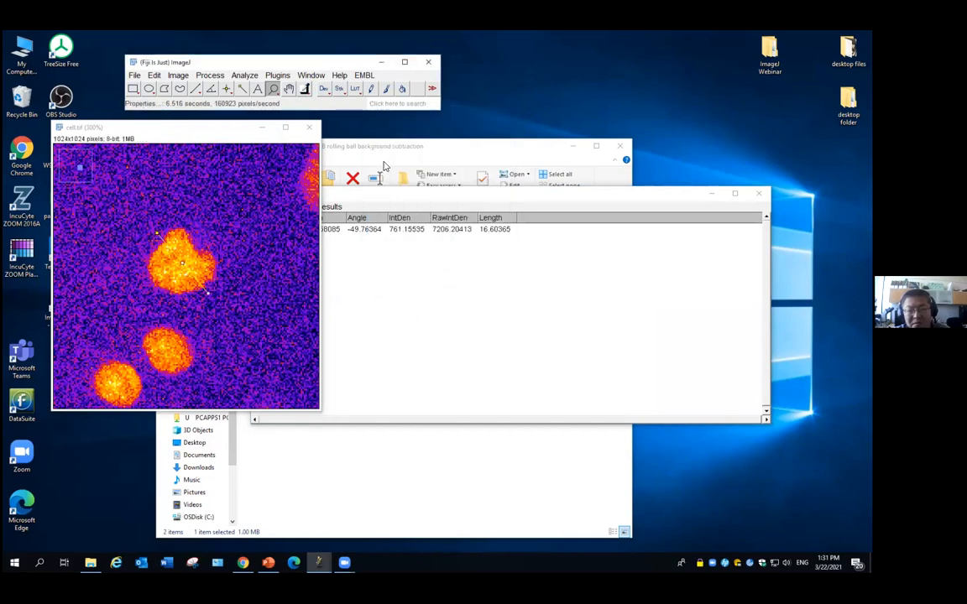
# Measure the same line again in pixels, compare both lengths, and close the results without saving the measurements.
pyautogui.click(244, 74)
pyautogui.click(250, 87)
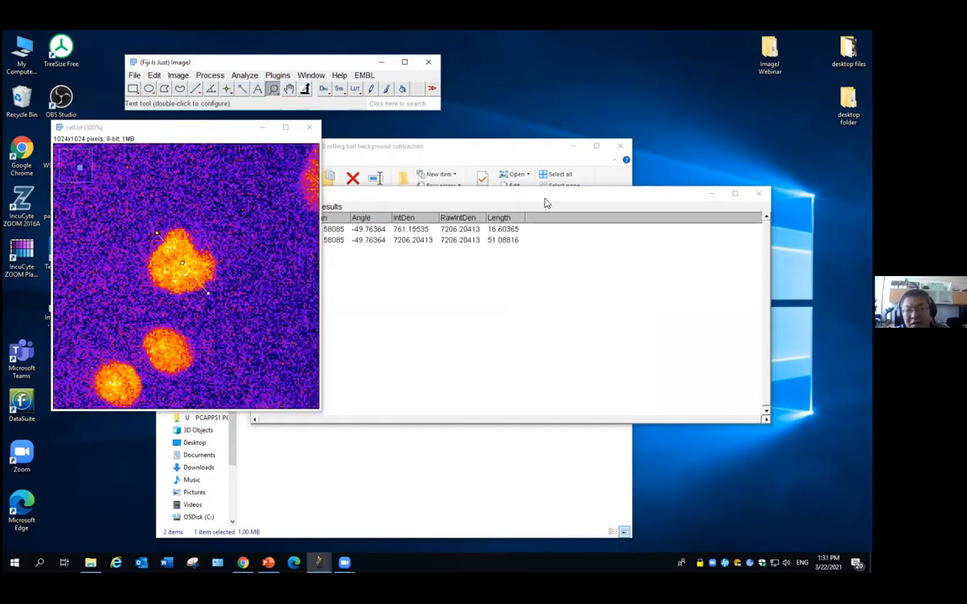
pyautogui.click(533, 204)
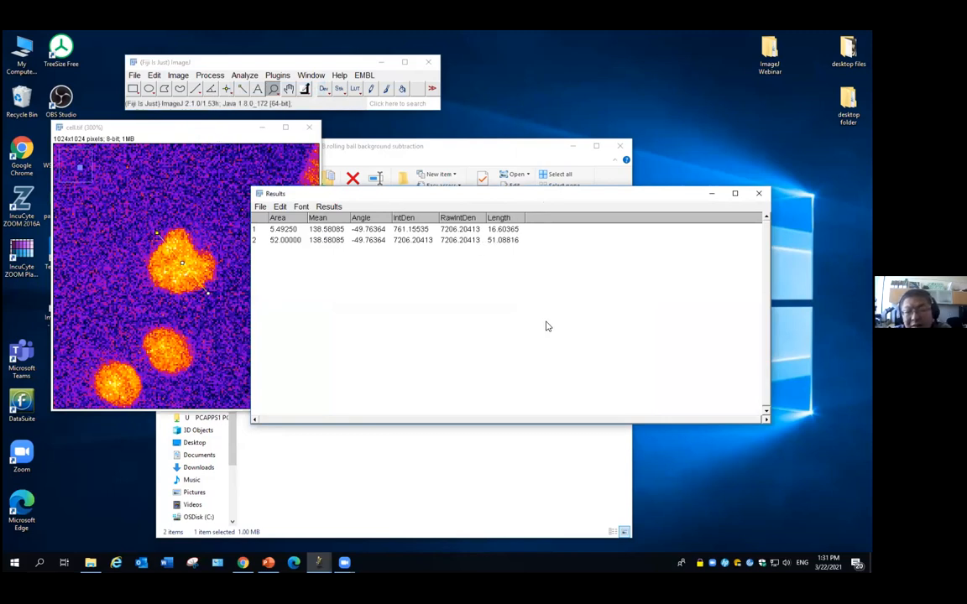
pyautogui.click(235, 131)
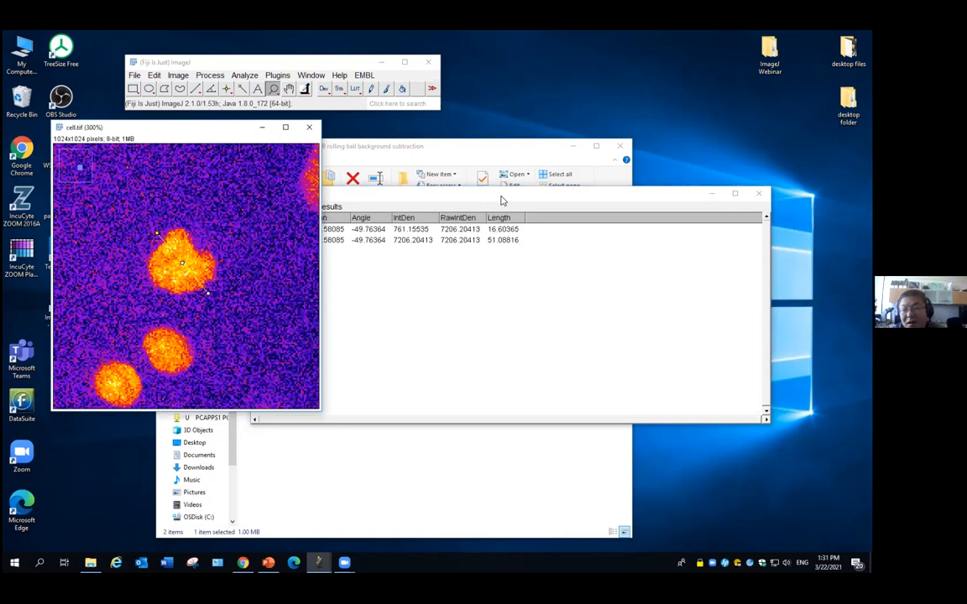
pyautogui.click(566, 199)
pyautogui.click(657, 206)
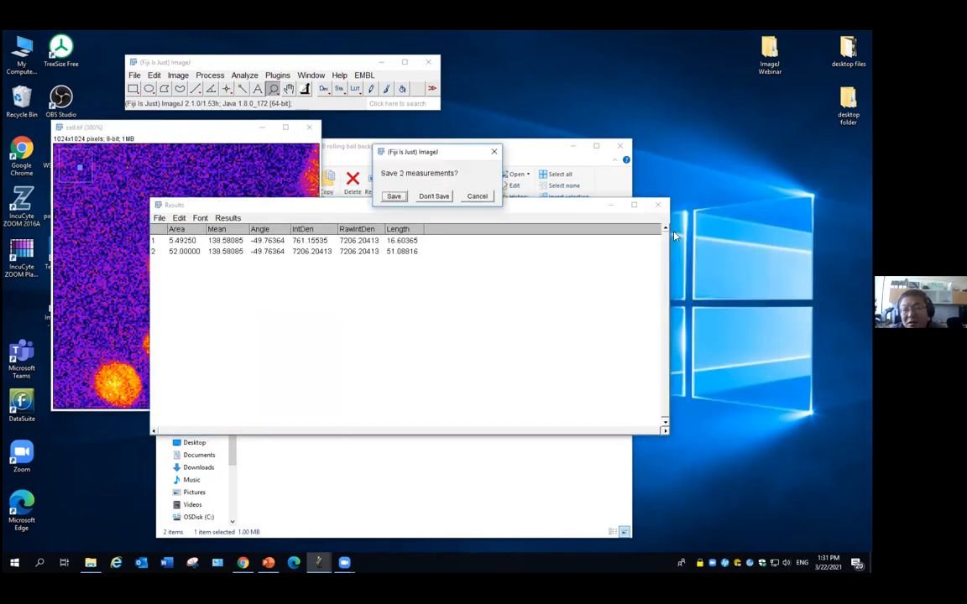
pyautogui.click(424, 192)
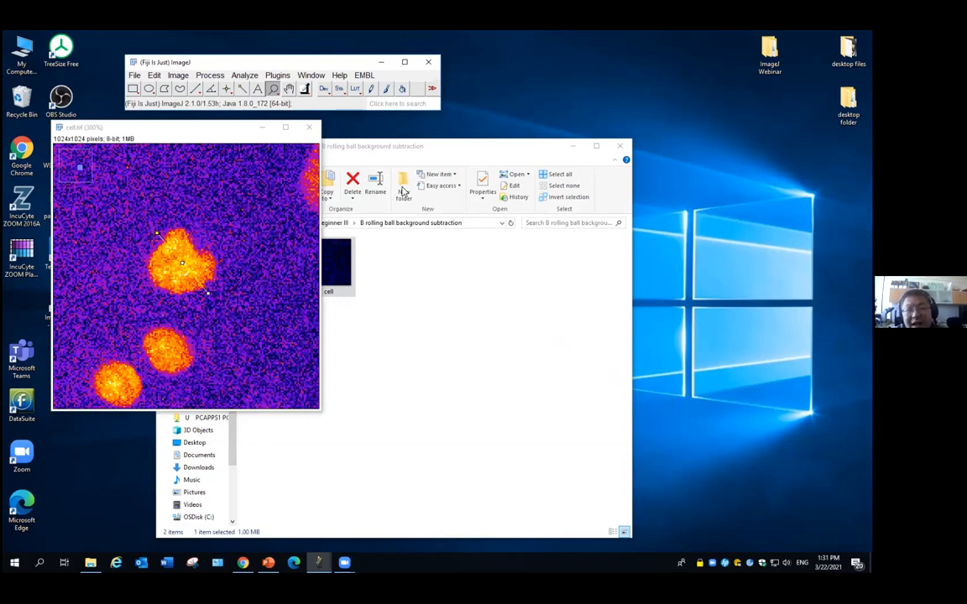
# Return cell.tif to 50% display, review the rolling ball radius setting for background subtraction, and cancel it.
pyautogui.rightClick(235, 231)
pyautogui.rightClick(235, 231)
pyautogui.rightClick(237, 235)
pyautogui.rightClick(237, 234)
pyautogui.rightClick(236, 234)
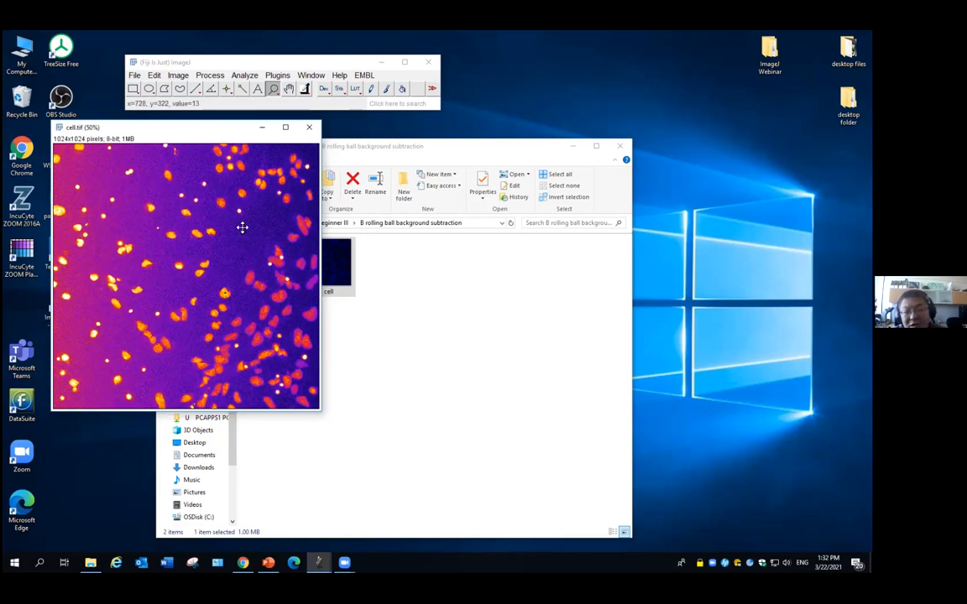
pyautogui.click(209, 74)
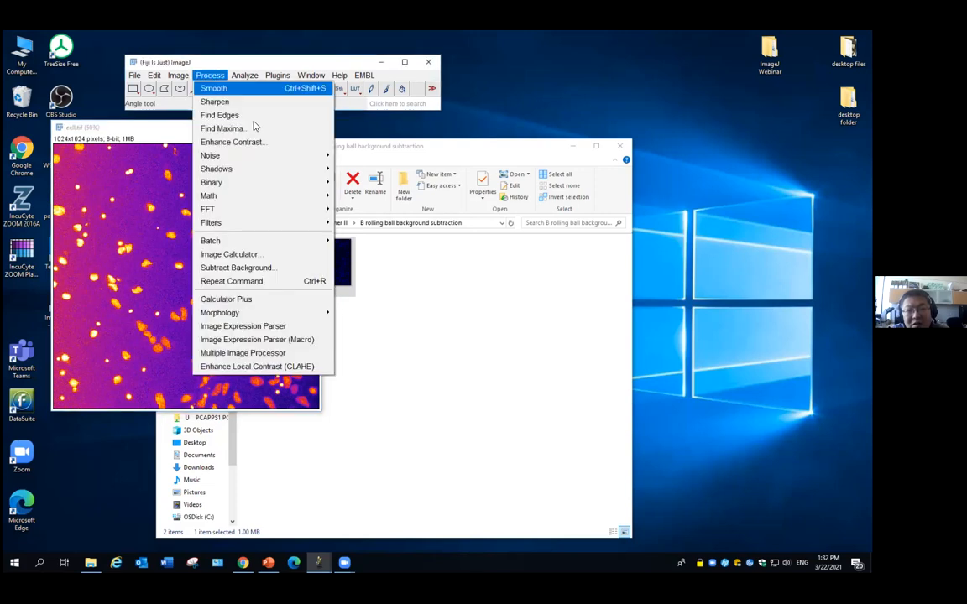
pyautogui.click(298, 268)
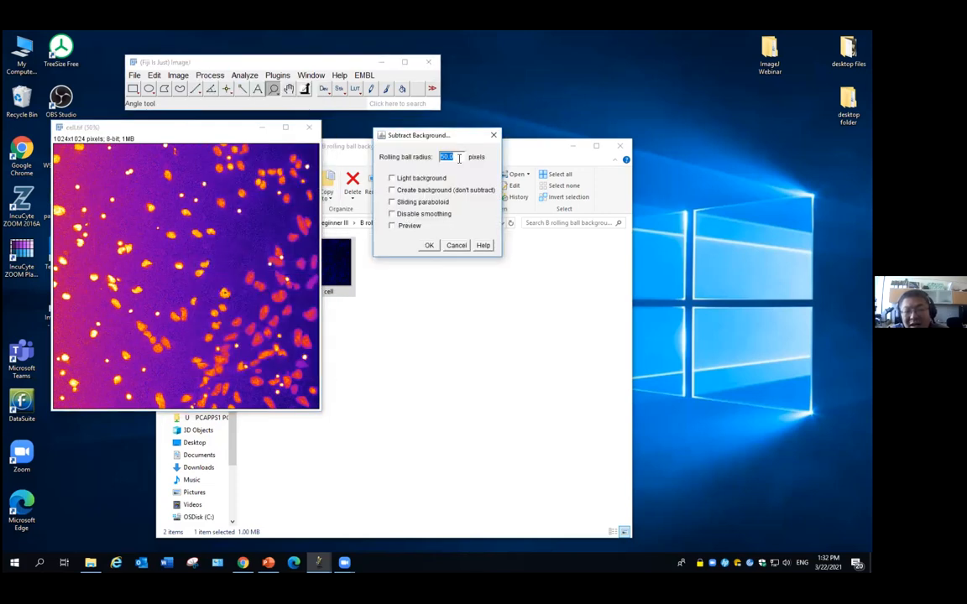
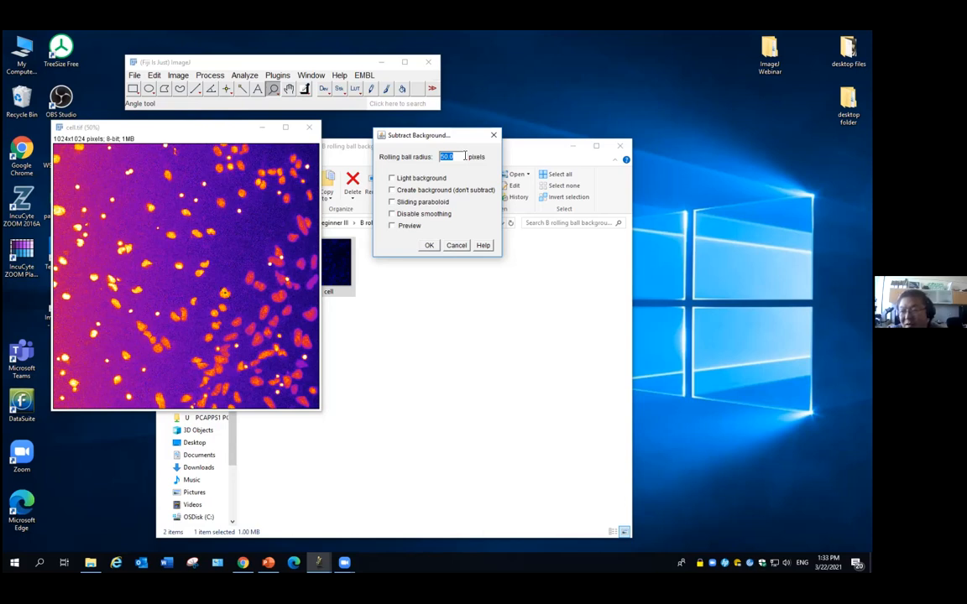
pyautogui.click(493, 135)
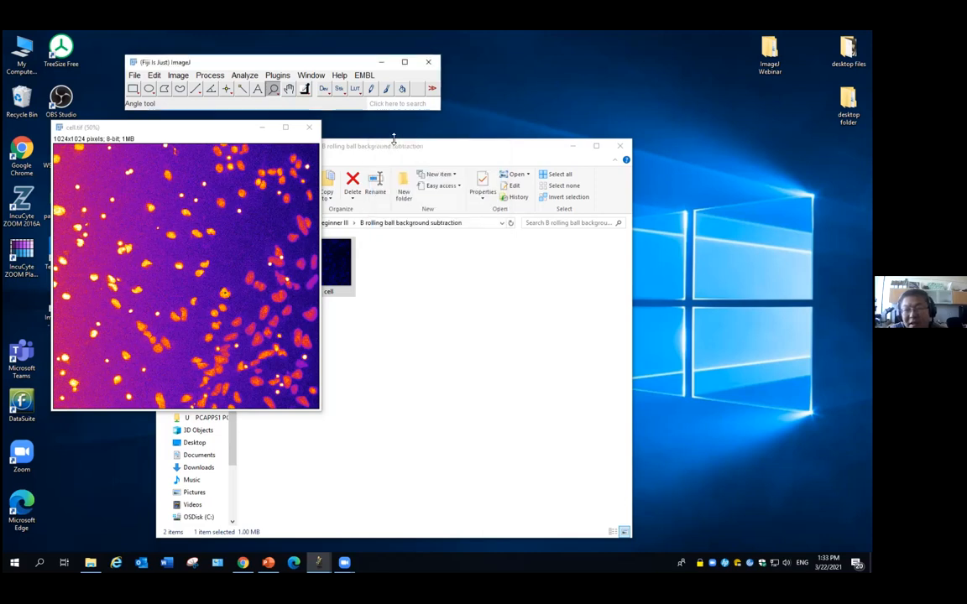
# Close cell.tif and open background.tif, enlarged to 400% display.
pyautogui.click(308, 127)
pyautogui.moveTo(281, 274); pyautogui.dragTo(210, 88)
pyautogui.click(141, 189)
pyautogui.click(140, 189)
pyautogui.click(140, 189)
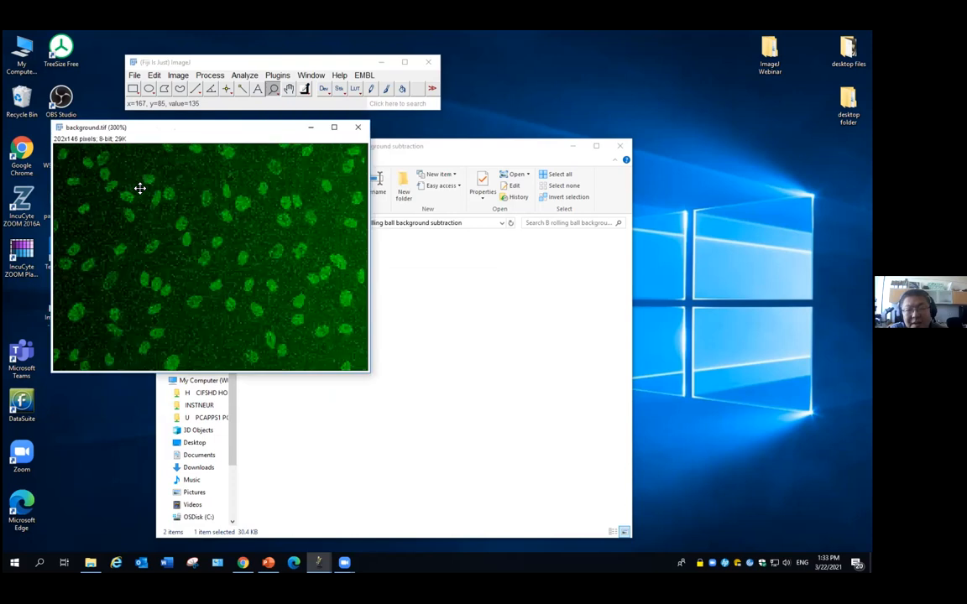
pyautogui.click(155, 183)
pyautogui.click(177, 76)
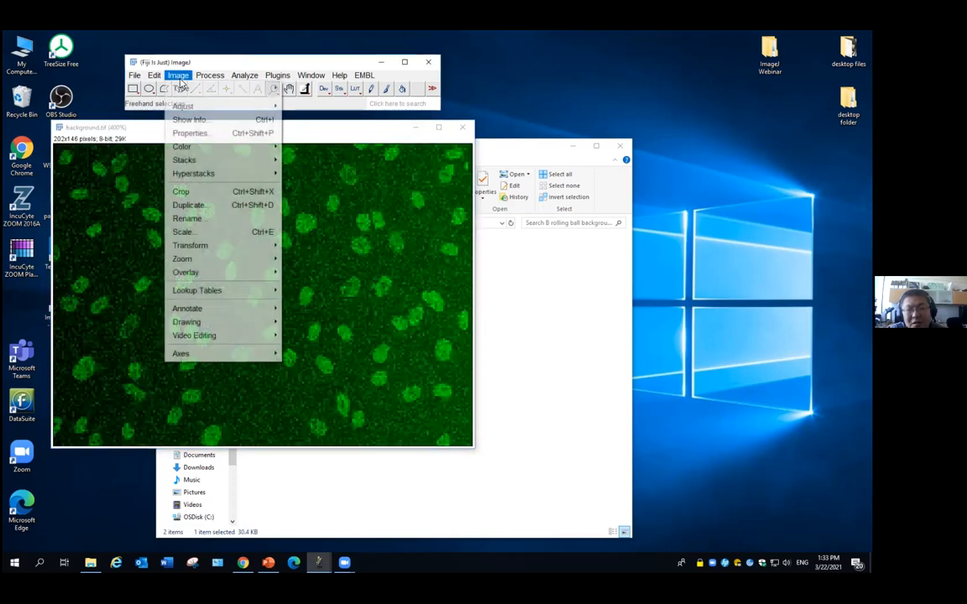
# Apply the Fire lookup table to background.tif and open the Threshold adjustment beside the image.
pyautogui.moveTo(270, 290)
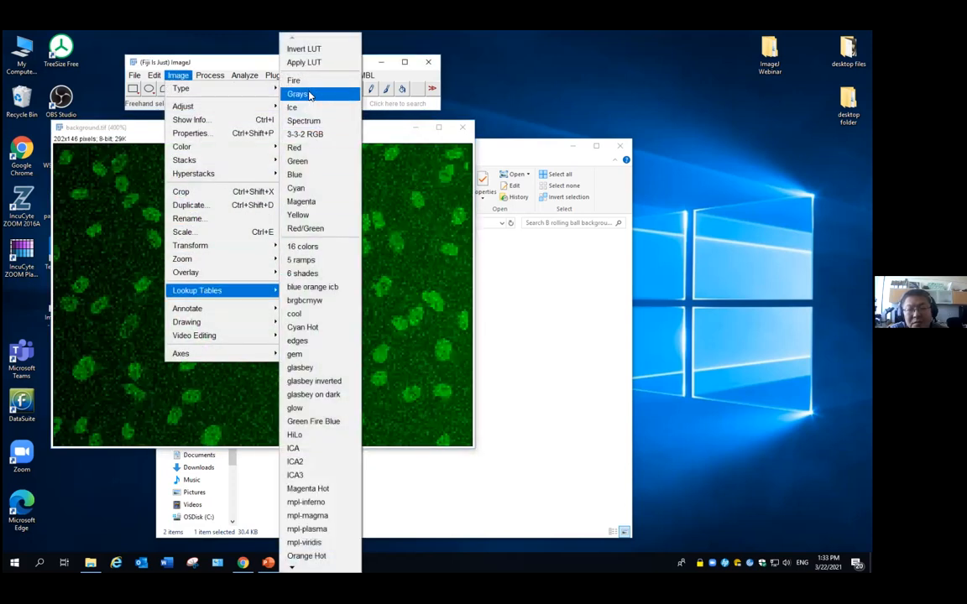
pyautogui.click(289, 81)
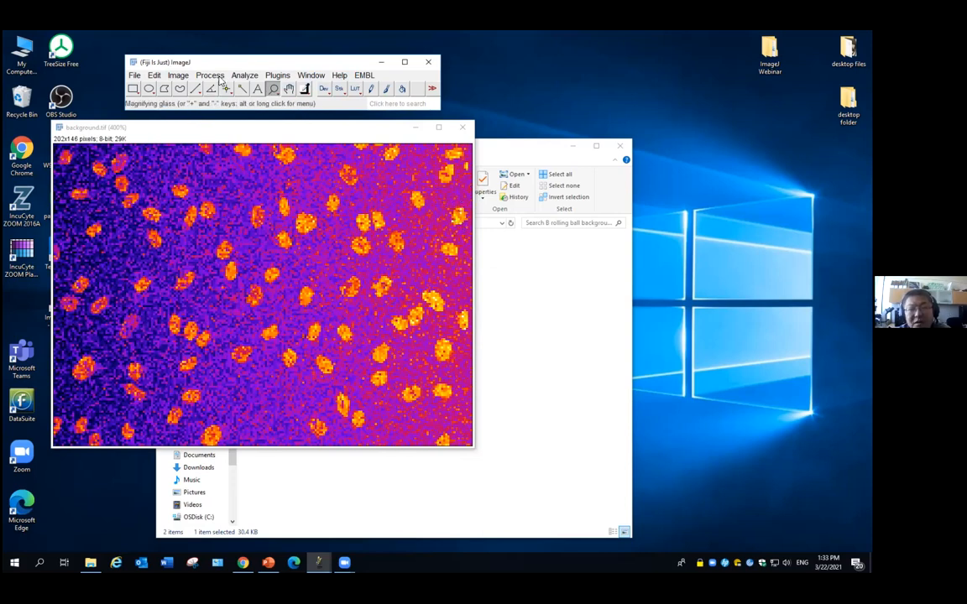
pyautogui.click(177, 75)
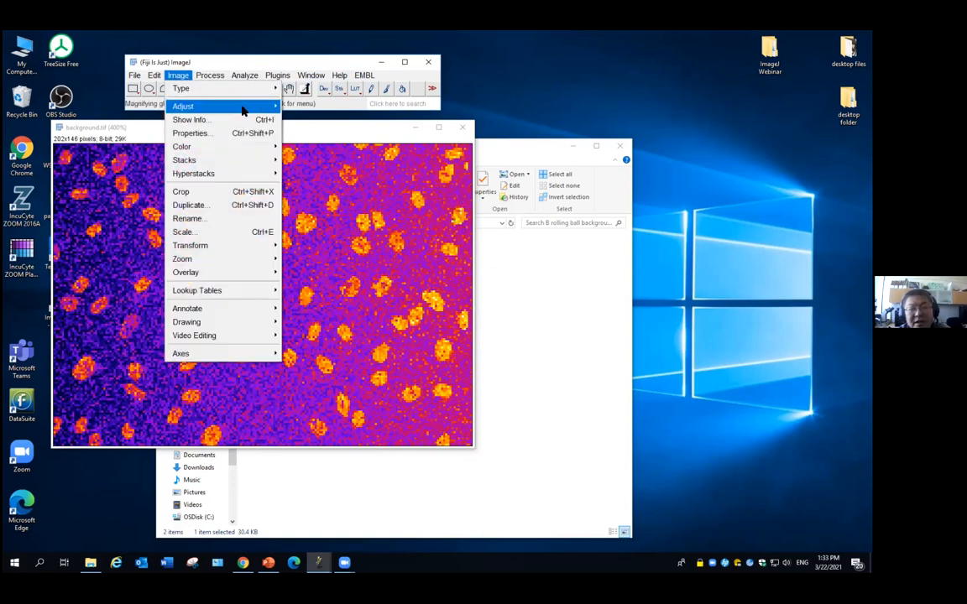
pyautogui.moveTo(243, 107)
pyautogui.click(327, 147)
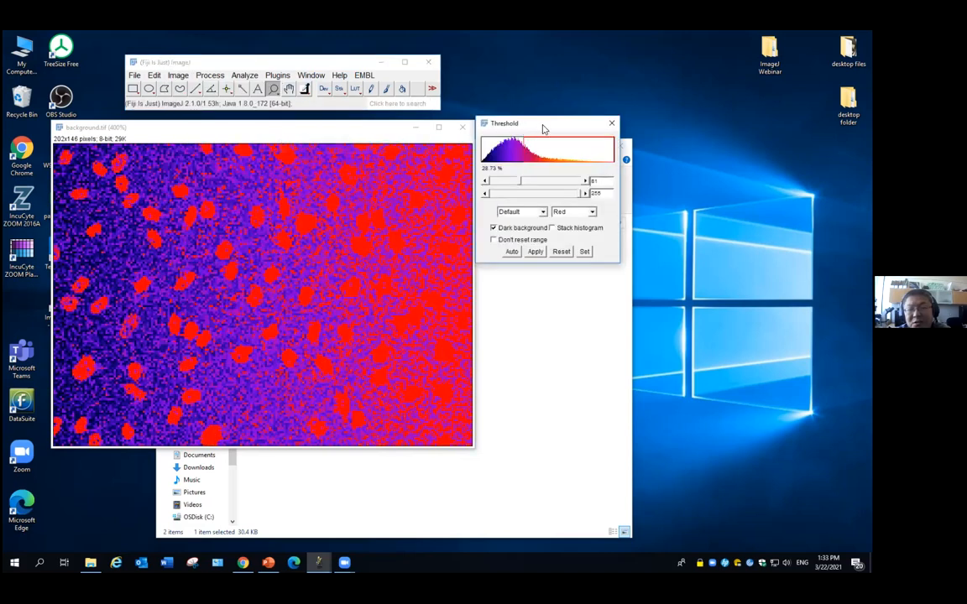
pyautogui.moveTo(543, 129); pyautogui.dragTo(583, 118)
# Try lower threshold levels of about 111 and 66 on the unprocessed image, and reset the threshold.
pyautogui.moveTo(565, 174); pyautogui.dragTo(572, 175)
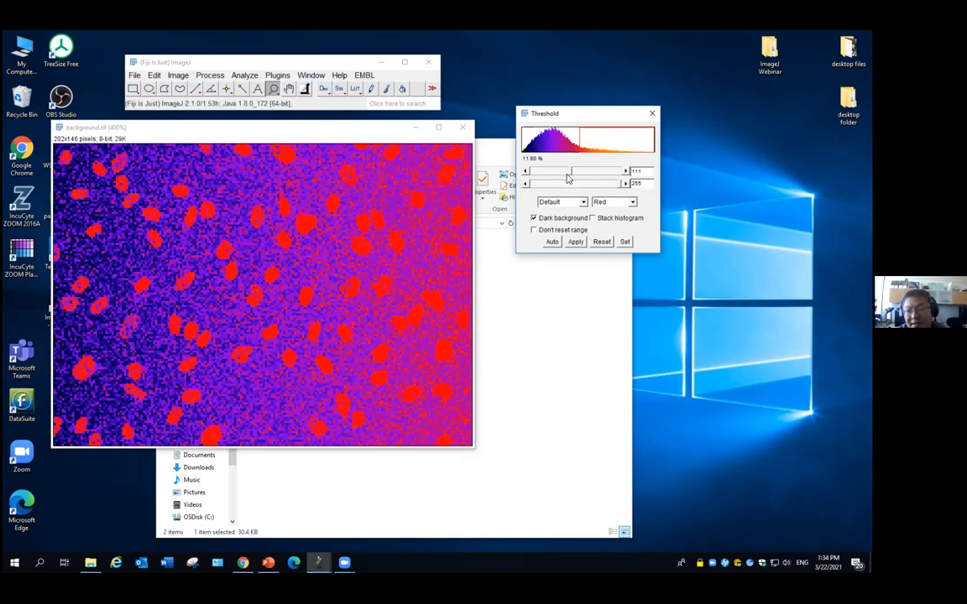
pyautogui.moveTo(570, 174); pyautogui.dragTo(549, 179)
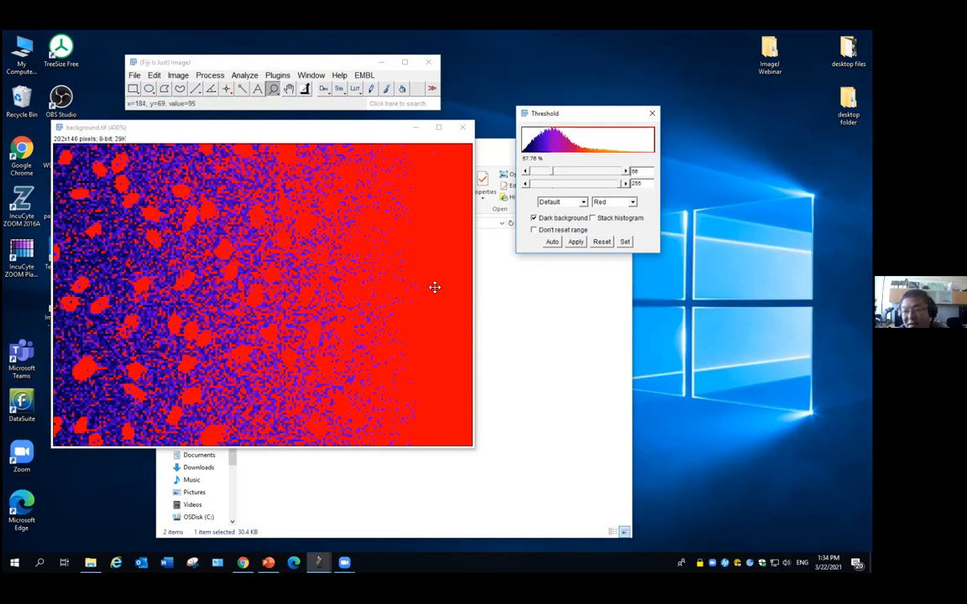
pyautogui.click(601, 242)
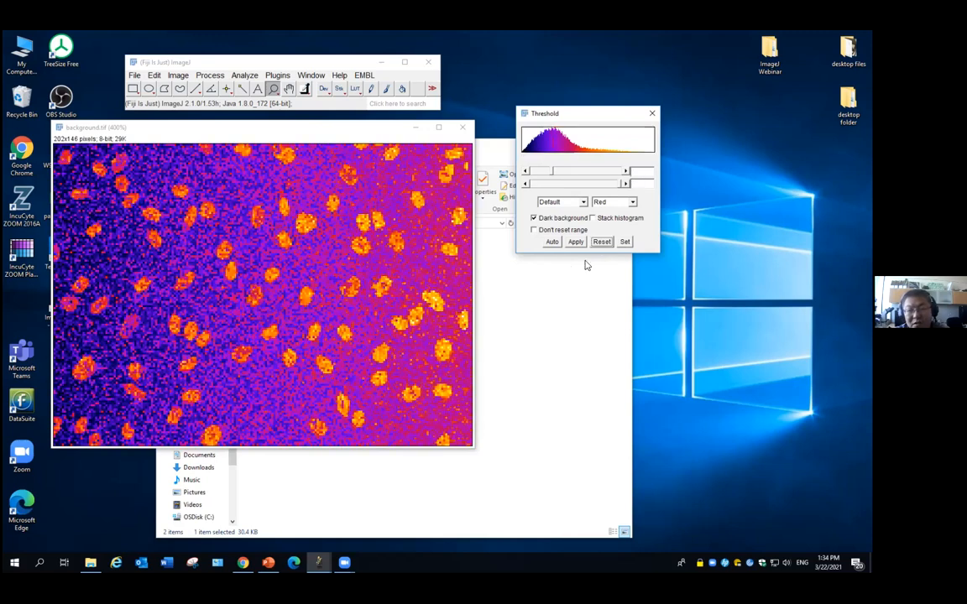
# Draw a straight line about 12 pixels long diagonally across a large nucleus and measure it.
pyautogui.click(306, 220)
pyautogui.click(285, 214)
pyautogui.click(273, 209)
pyautogui.click(195, 89)
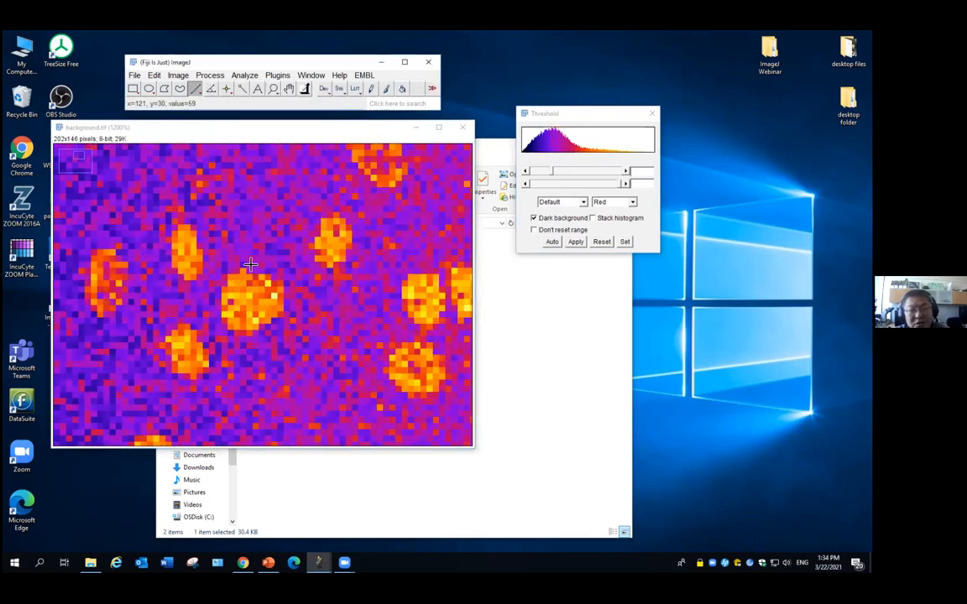
pyautogui.moveTo(224, 322); pyautogui.dragTo(283, 277)
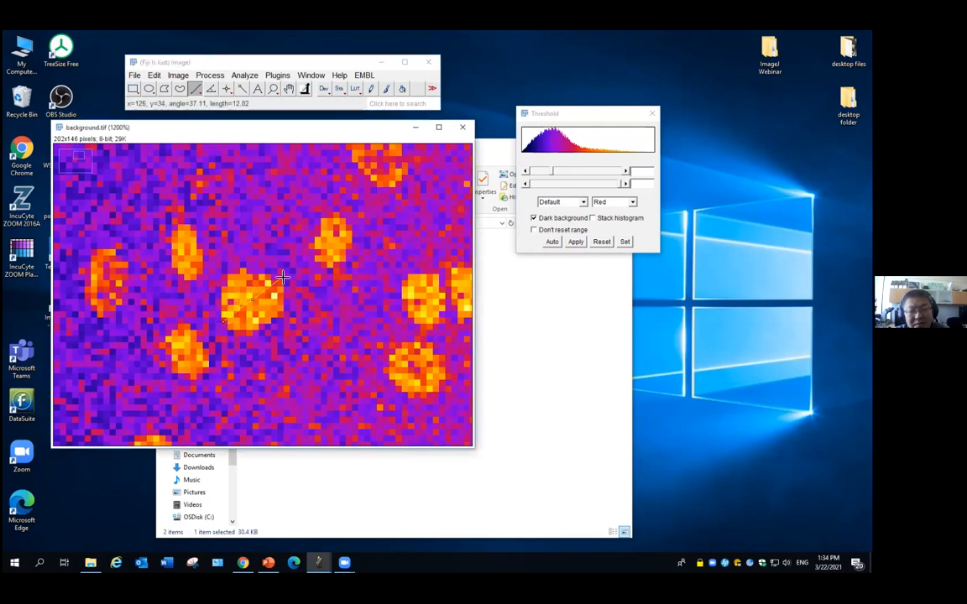
pyautogui.click(244, 75)
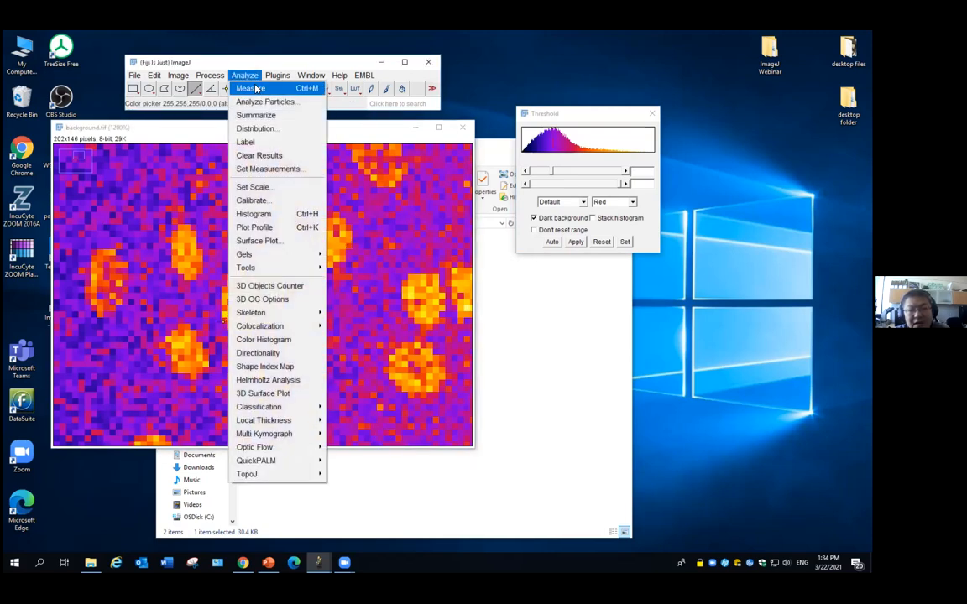
pyautogui.click(253, 89)
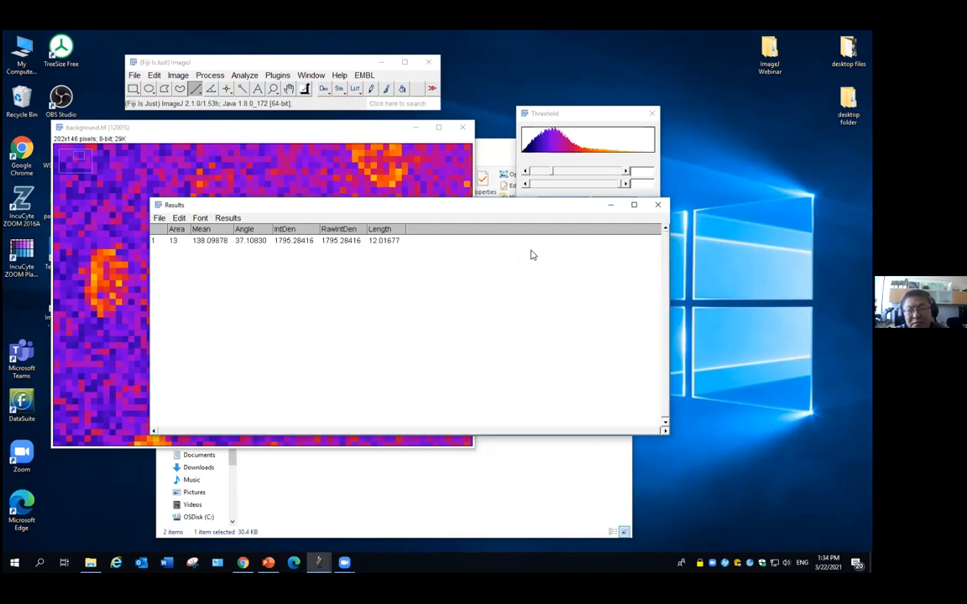
pyautogui.moveTo(469, 211); pyautogui.dragTo(682, 204)
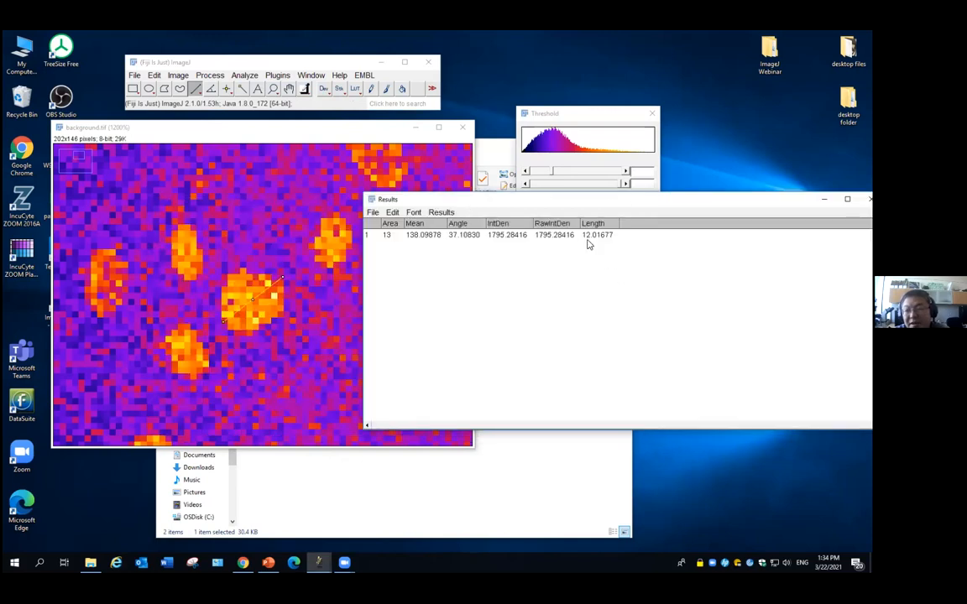
# Check the pixel dimensions and unit in the image properties without changing them.
pyautogui.click(178, 75)
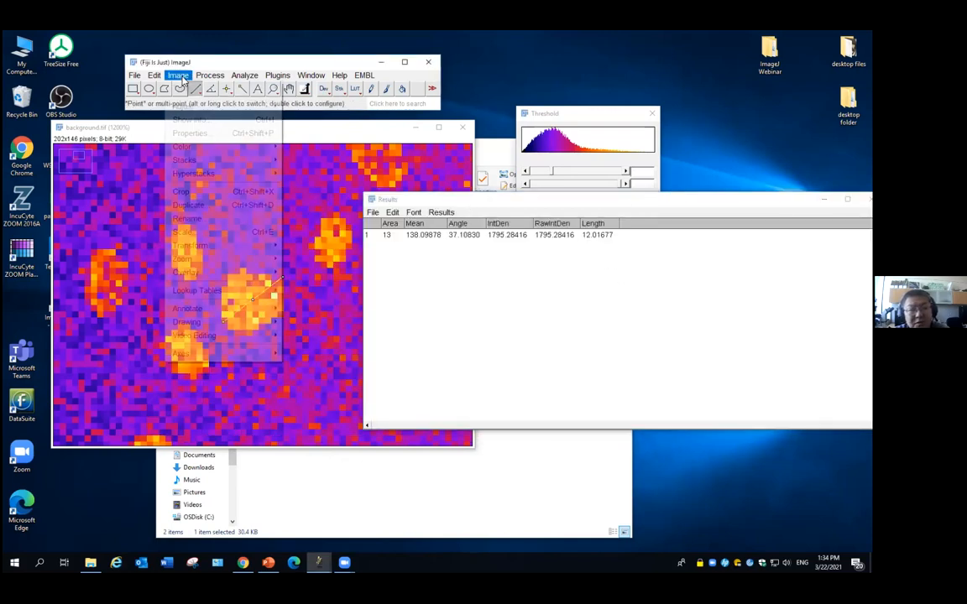
pyautogui.click(189, 132)
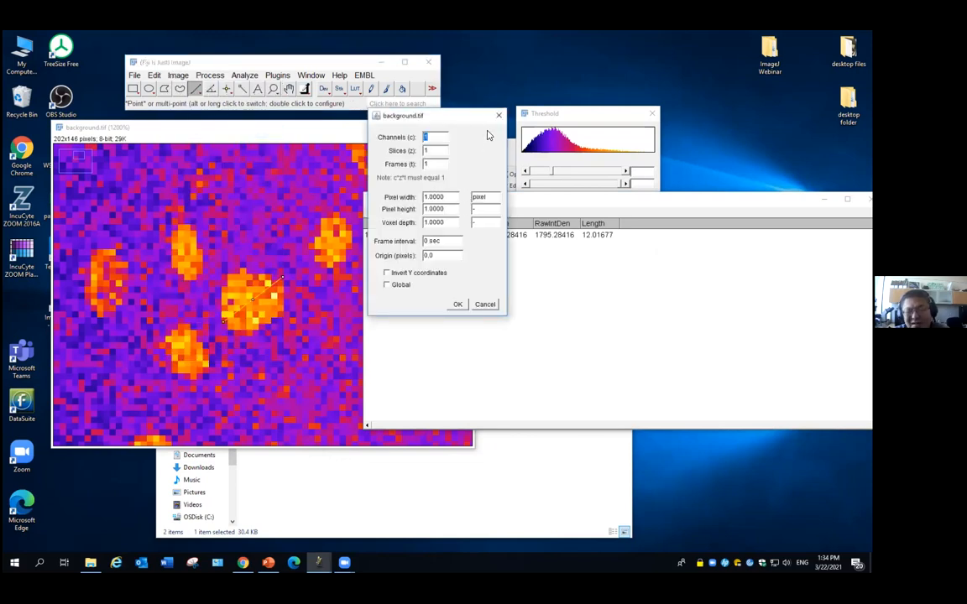
pyautogui.click(497, 117)
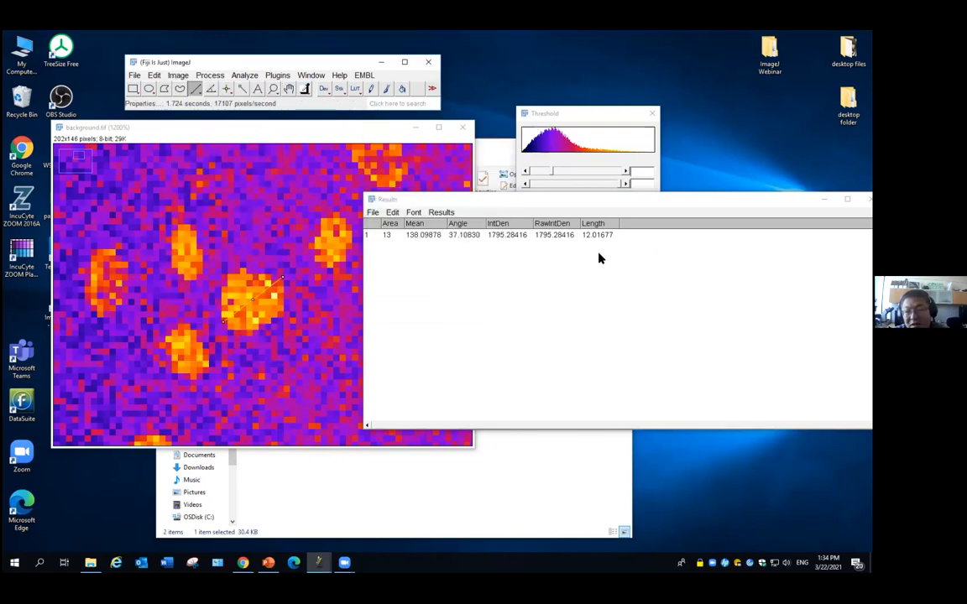
# Clear the line selection from the image and close the measurement results.
pyautogui.click(327, 327)
pyautogui.moveTo(674, 202); pyautogui.dragTo(514, 196)
pyautogui.click(710, 193)
pyautogui.click(391, 177)
# Subtract the image background with a rolling ball radius of 15 pixels, previewing the effect before applying it.
pyautogui.click(274, 91)
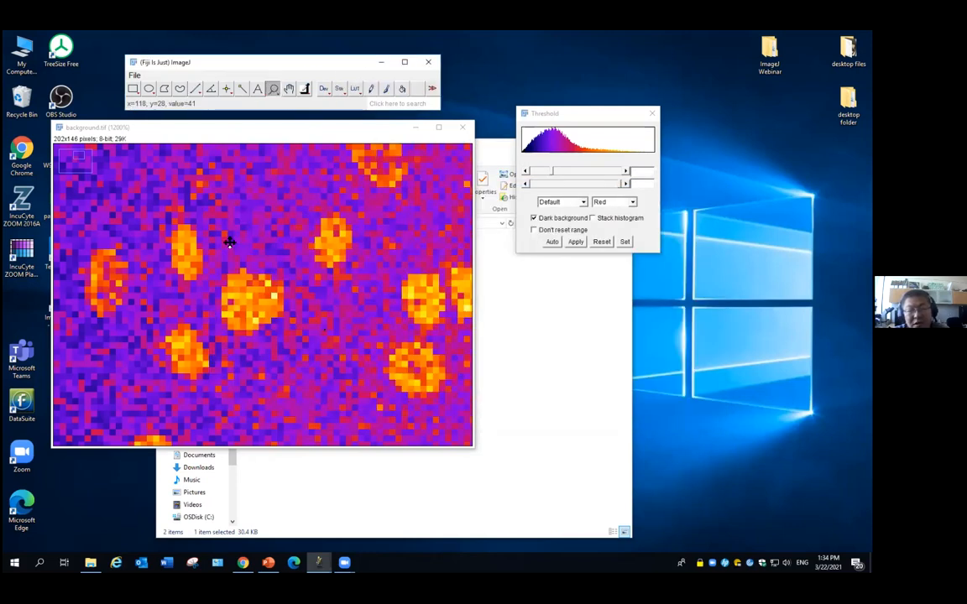
pyautogui.rightClick(230, 240)
pyautogui.rightClick(231, 240)
pyautogui.rightClick(231, 240)
pyautogui.click(210, 79)
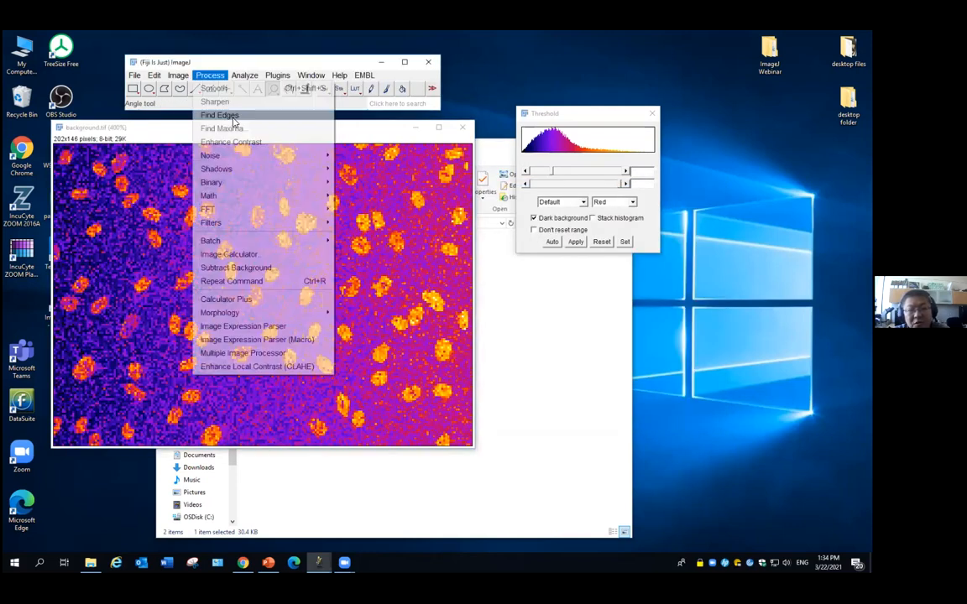
pyautogui.click(274, 267)
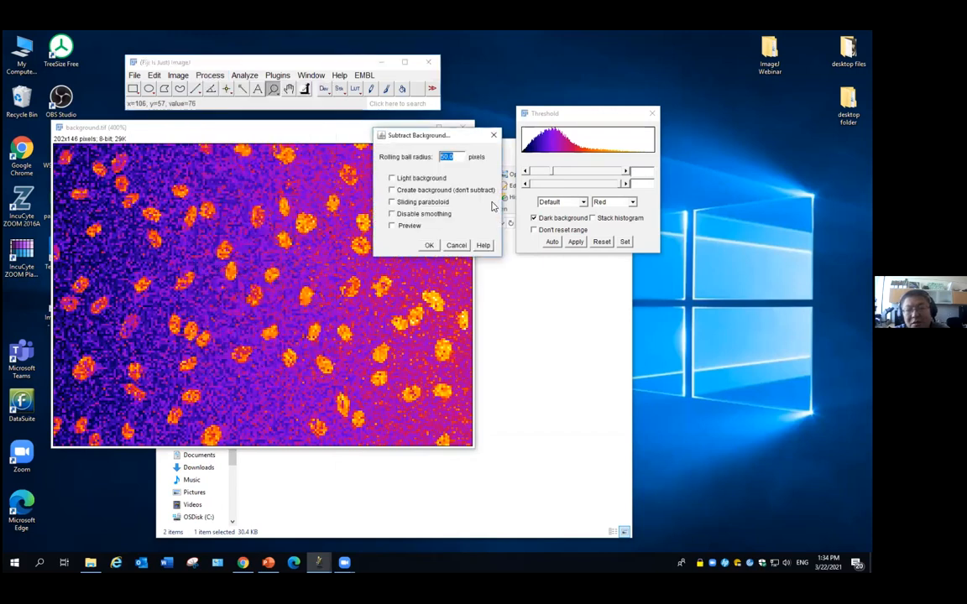
pyautogui.write('15')
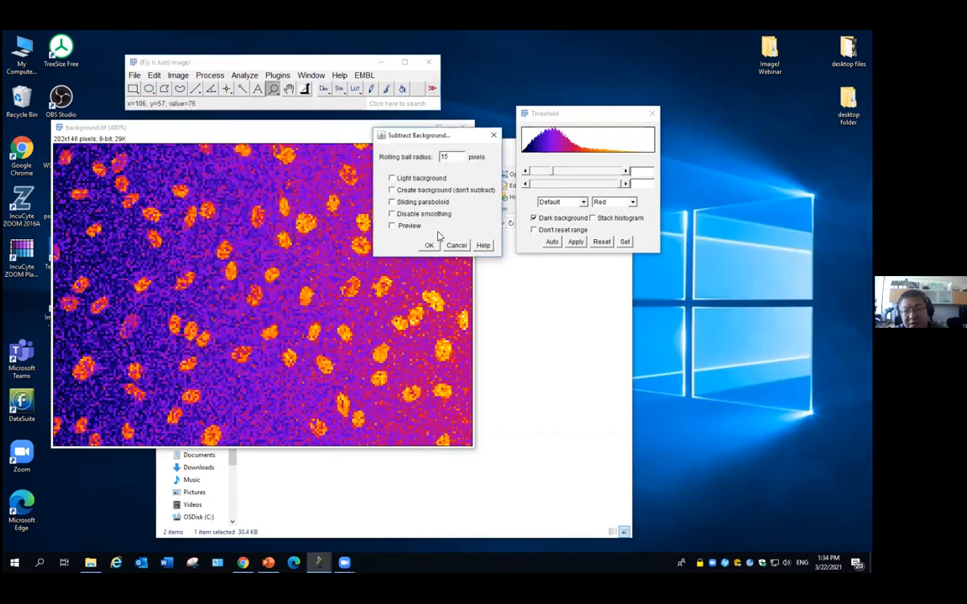
pyautogui.click(410, 227)
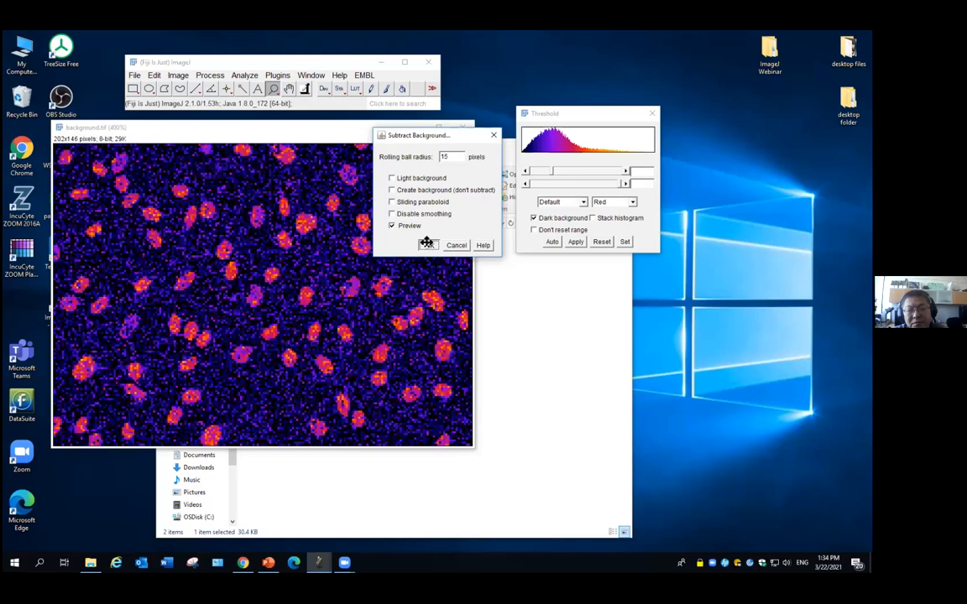
pyautogui.click(427, 245)
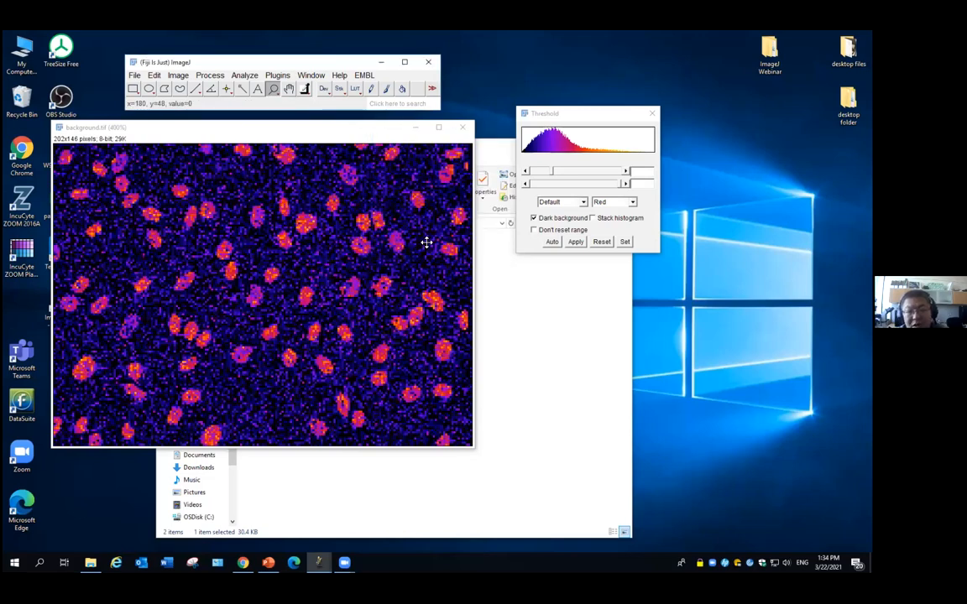
# Smooth the image with a Gaussian Blur of sigma 1.00, with the preview enabled.
pyautogui.click(209, 74)
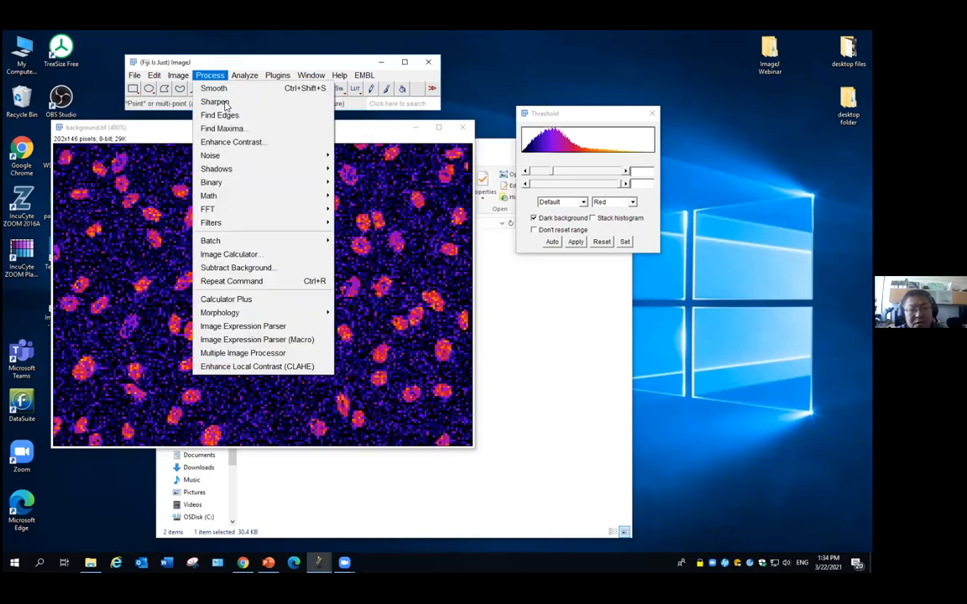
pyautogui.moveTo(317, 224)
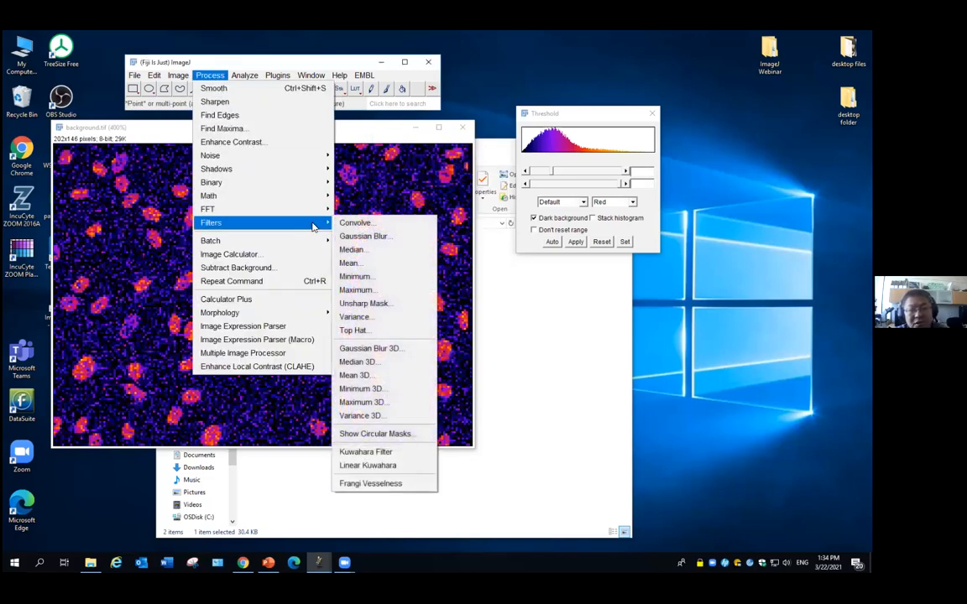
pyautogui.click(374, 240)
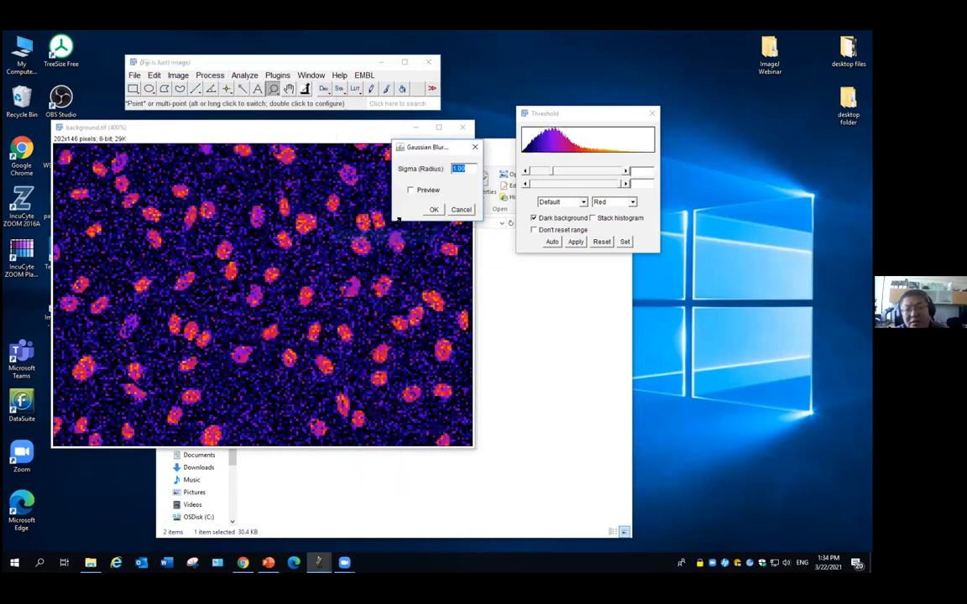
pyautogui.click(430, 190)
pyautogui.click(433, 209)
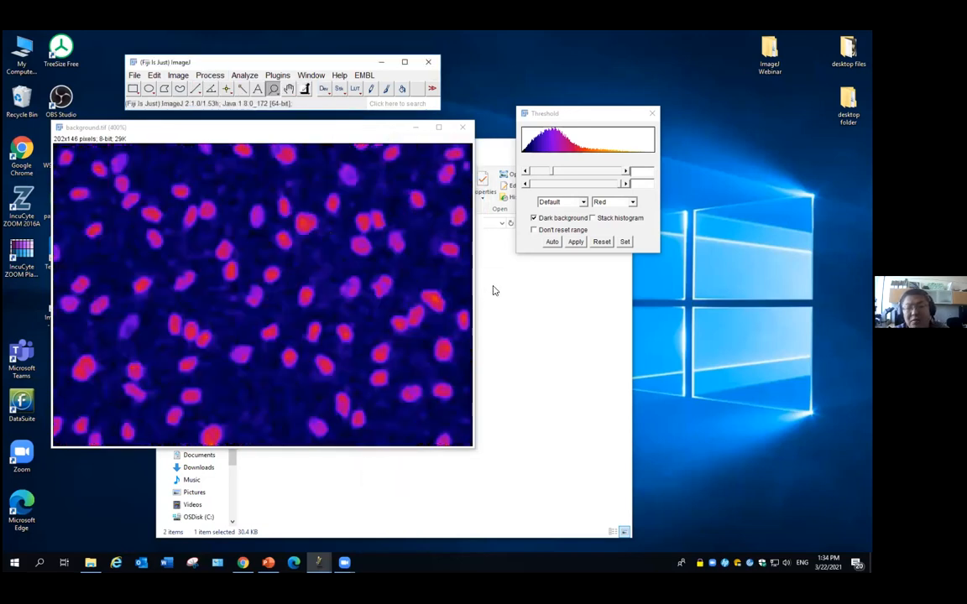
# Try a manually lowered threshold on the blurred nuclei and compare it with the Otsu method.
pyautogui.click(551, 174)
pyautogui.moveTo(551, 174); pyautogui.dragTo(544, 176)
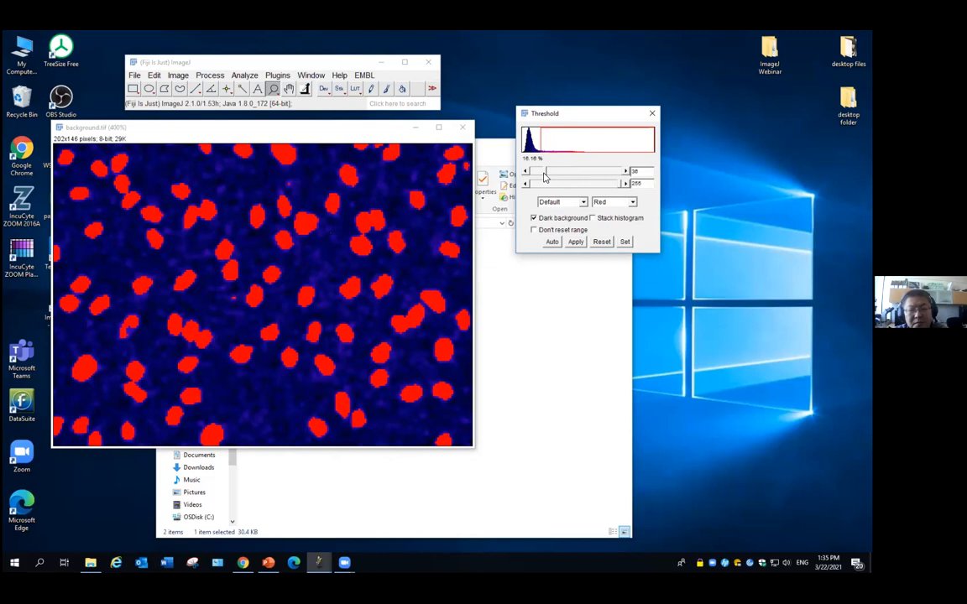
pyautogui.click(583, 208)
pyautogui.scroll(-2, 561, 239)
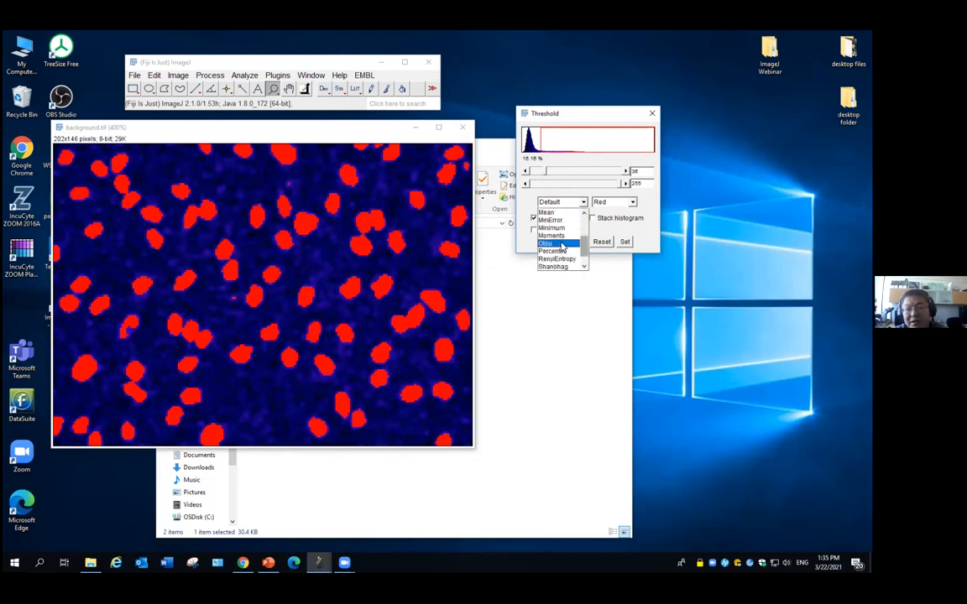
pyautogui.click(561, 245)
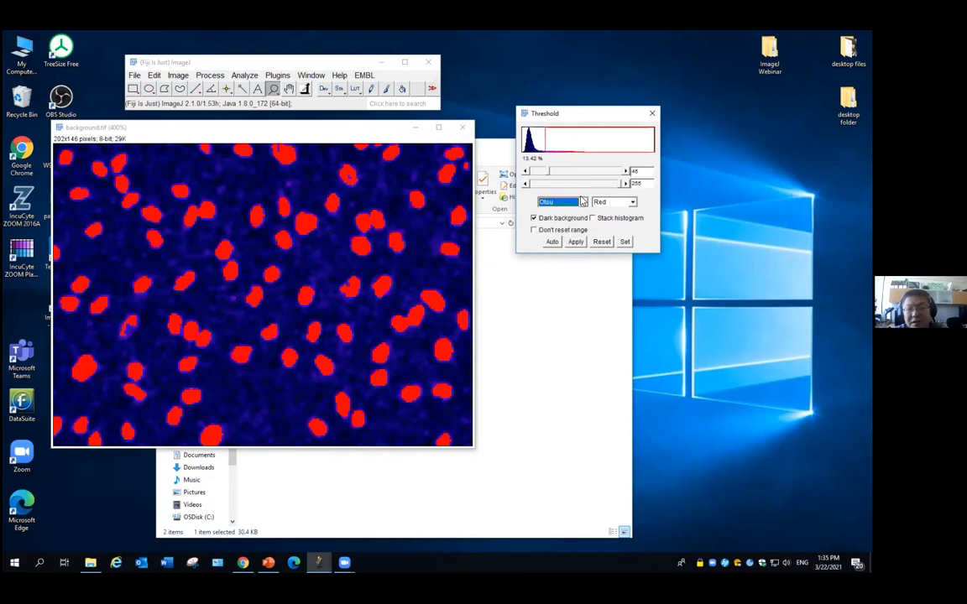
# Switch the thresholding method to Li and apply it to convert the image to a binary mask.
pyautogui.click(583, 203)
pyautogui.scroll(2, 571, 230)
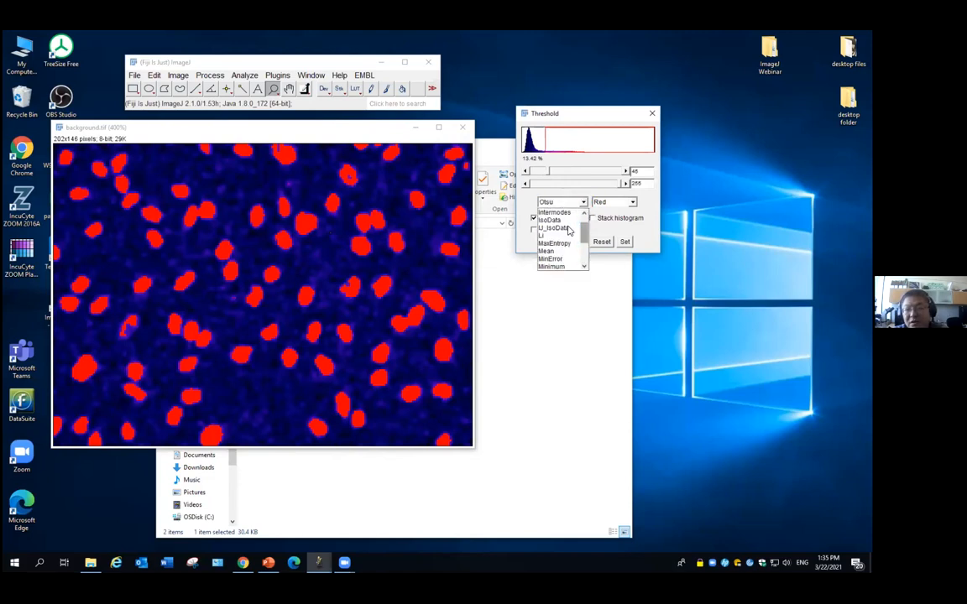
pyautogui.click(552, 225)
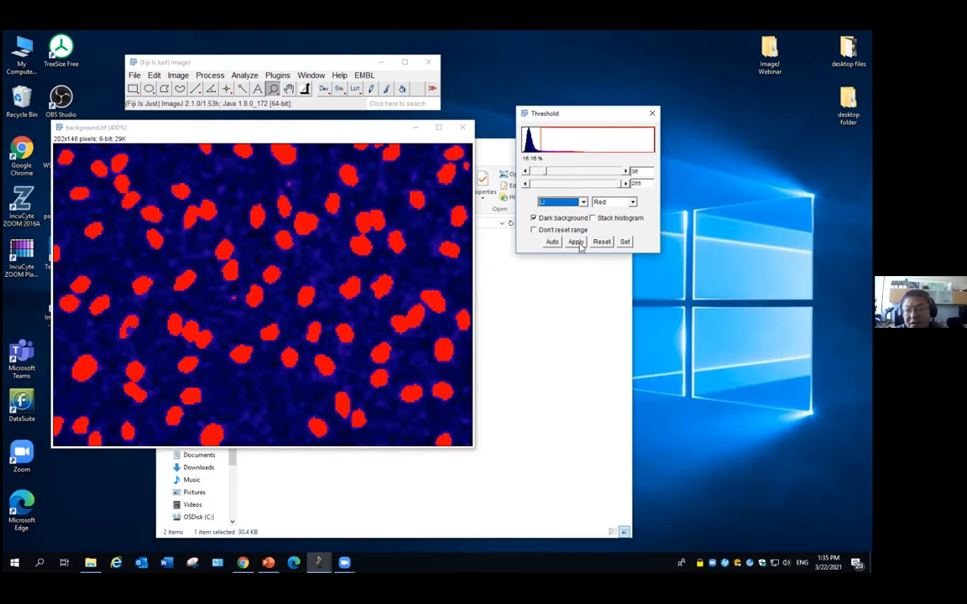
pyautogui.click(576, 242)
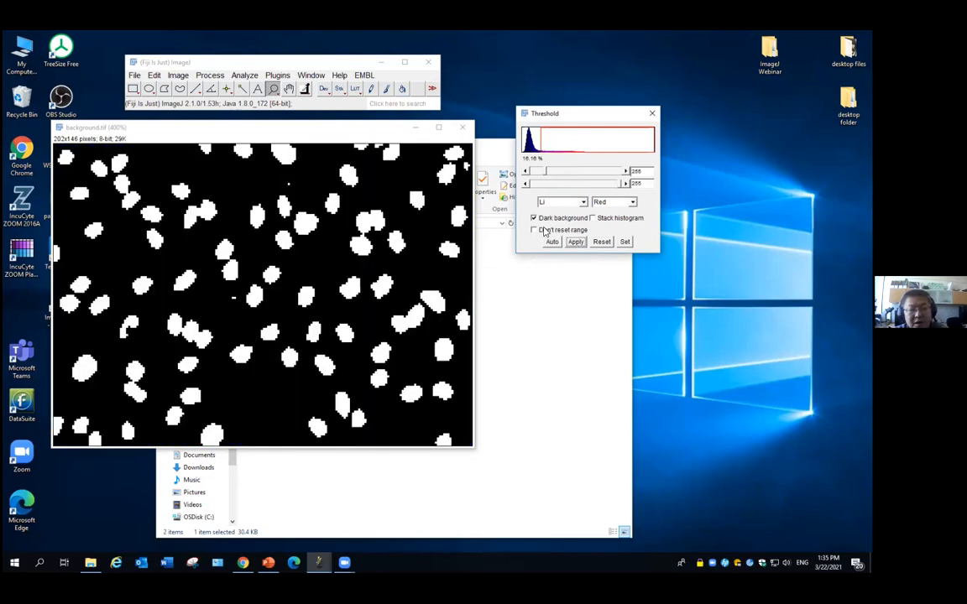
# Fill the holes inside the nuclei of the binary mask.
pyautogui.click(210, 75)
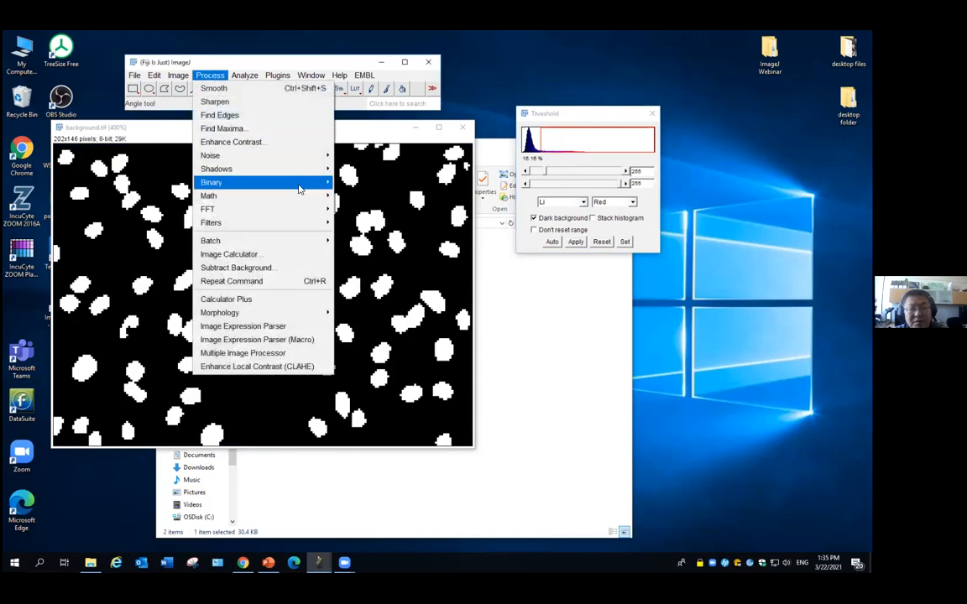
pyautogui.moveTo(312, 183)
pyautogui.click(369, 285)
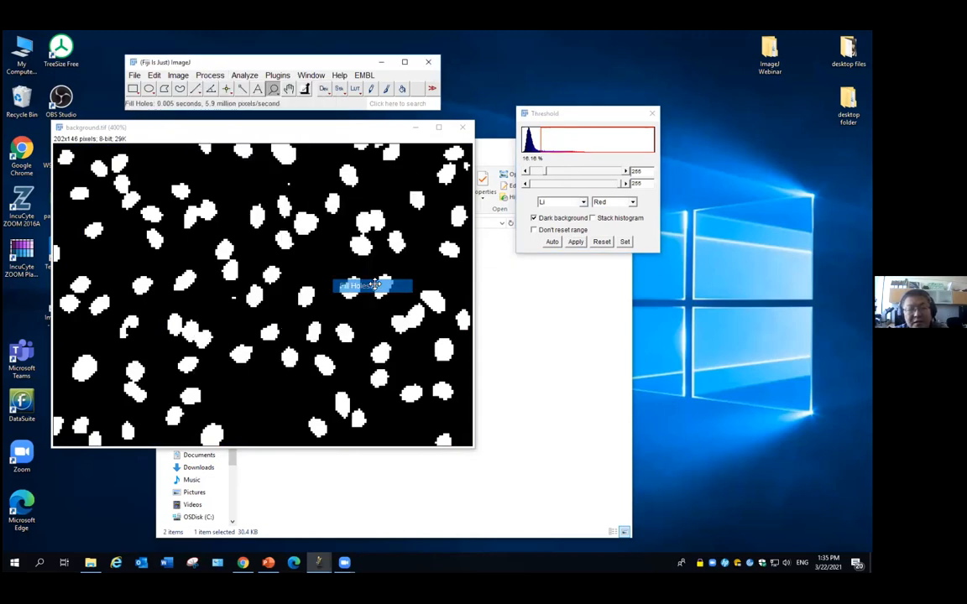
# Separate the touching nuclei in the binary mask with Watershed.
pyautogui.click(212, 78)
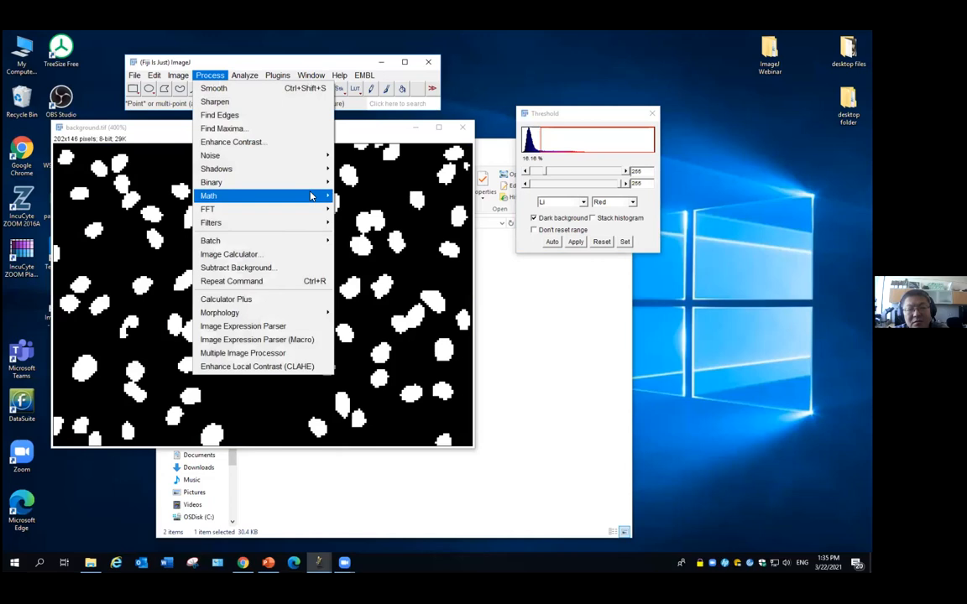
pyautogui.moveTo(327, 189)
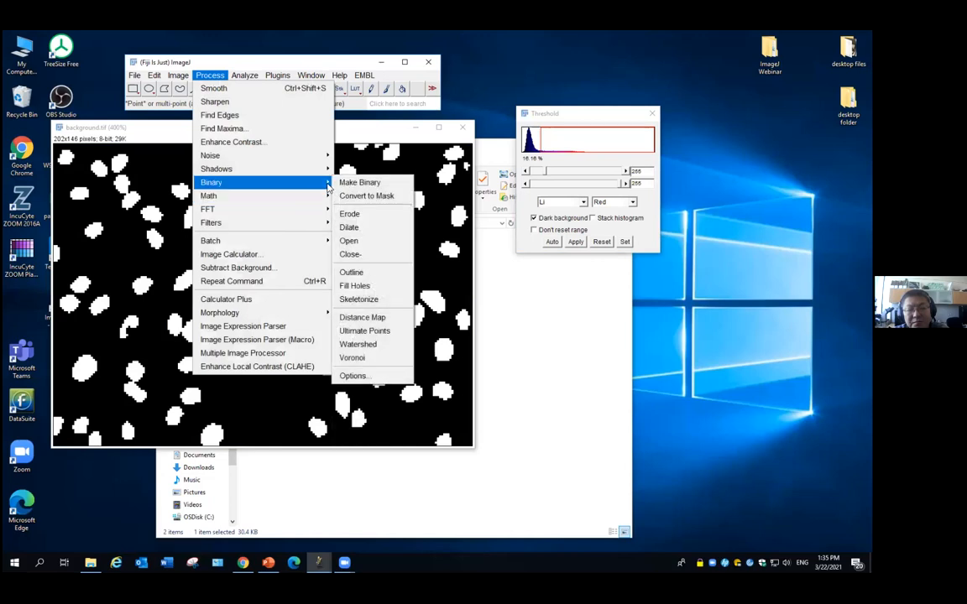
pyautogui.click(360, 344)
# Analyze the particles of the binary mask, excluding nuclei on the edges and adding the rest to the ROI Manager.
pyautogui.click(244, 75)
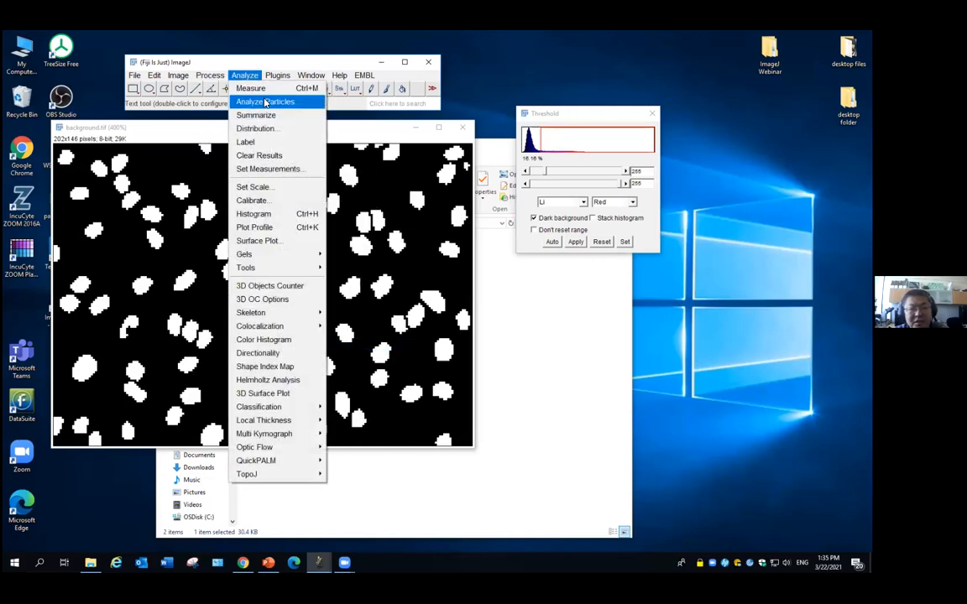
pyautogui.click(260, 99)
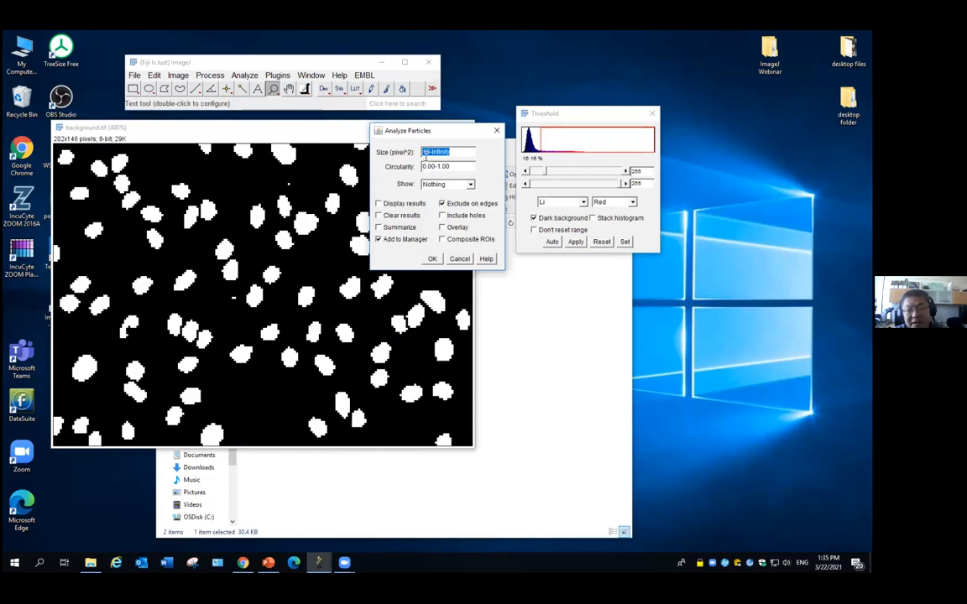
pyautogui.click(432, 259)
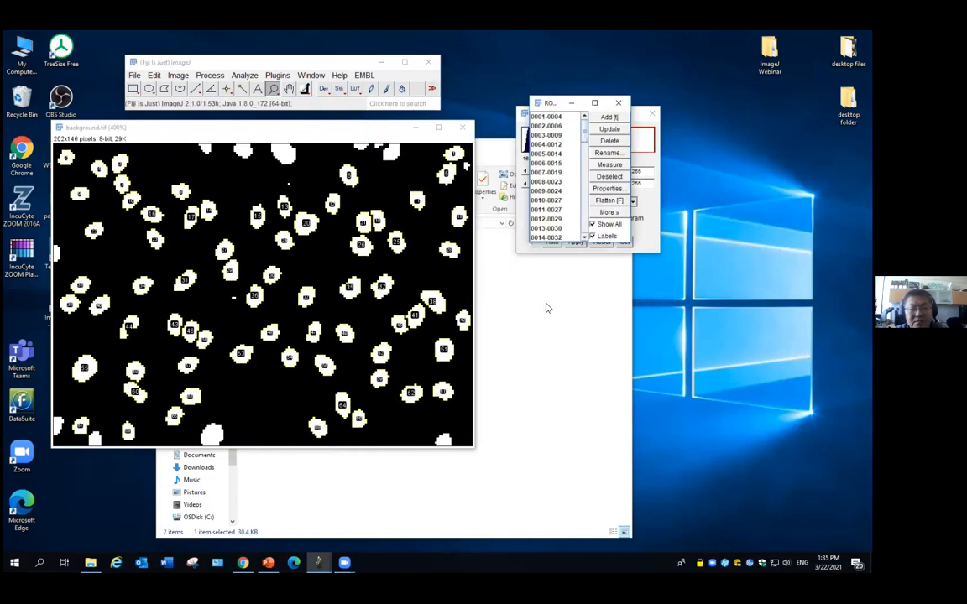
# Open the original background image again from its folder and apply the Fire lookup table to it.
pyautogui.click(482, 165)
pyautogui.moveTo(288, 264); pyautogui.dragTo(244, 92)
pyautogui.click(120, 196)
pyautogui.click(178, 75)
pyautogui.moveTo(274, 288)
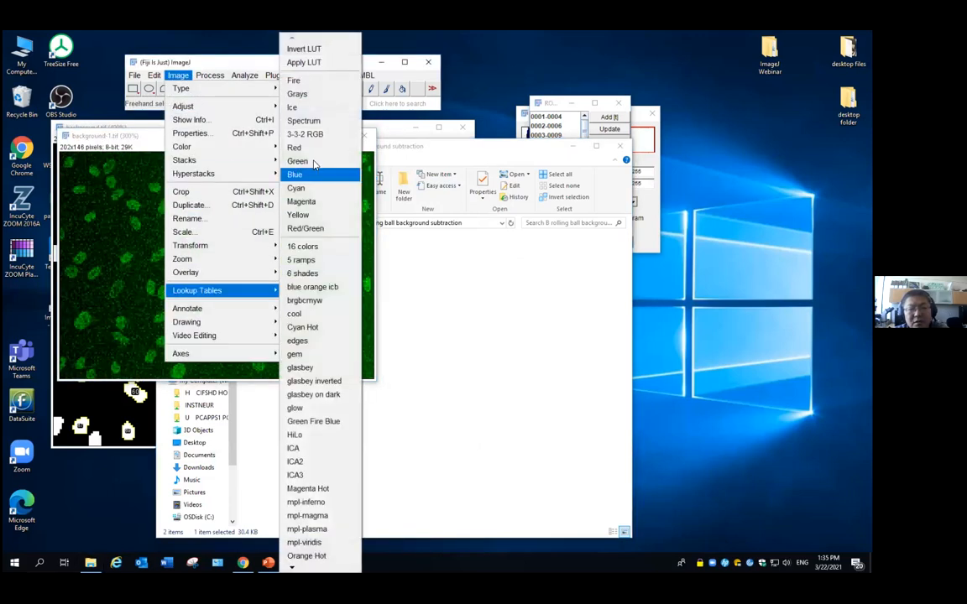
pyautogui.click(289, 78)
# Overlay all the nuclei outlines from the ROI Manager on the Fire-coloured image without labels.
pyautogui.moveTo(551, 106); pyautogui.dragTo(495, 124)
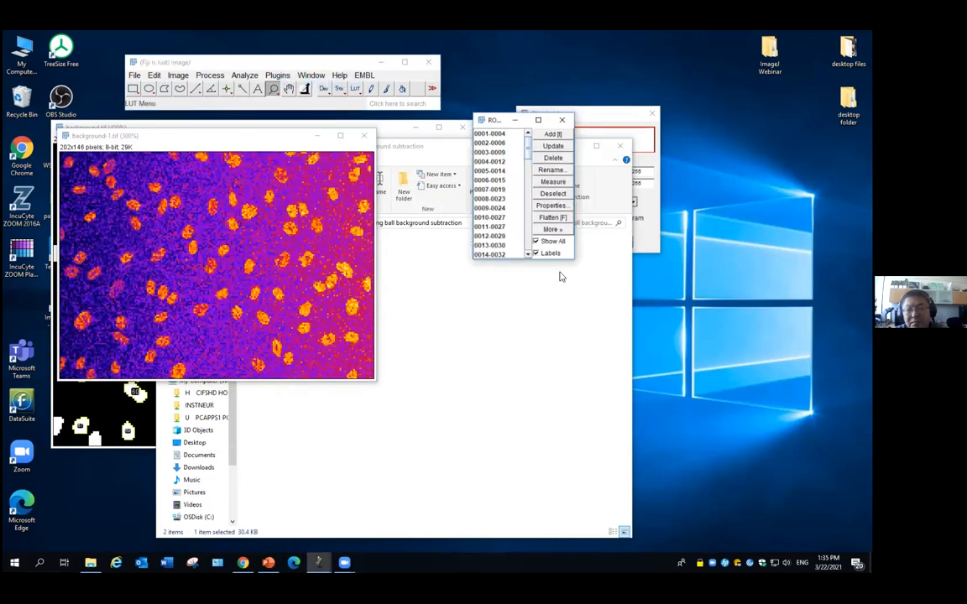
pyautogui.click(551, 255)
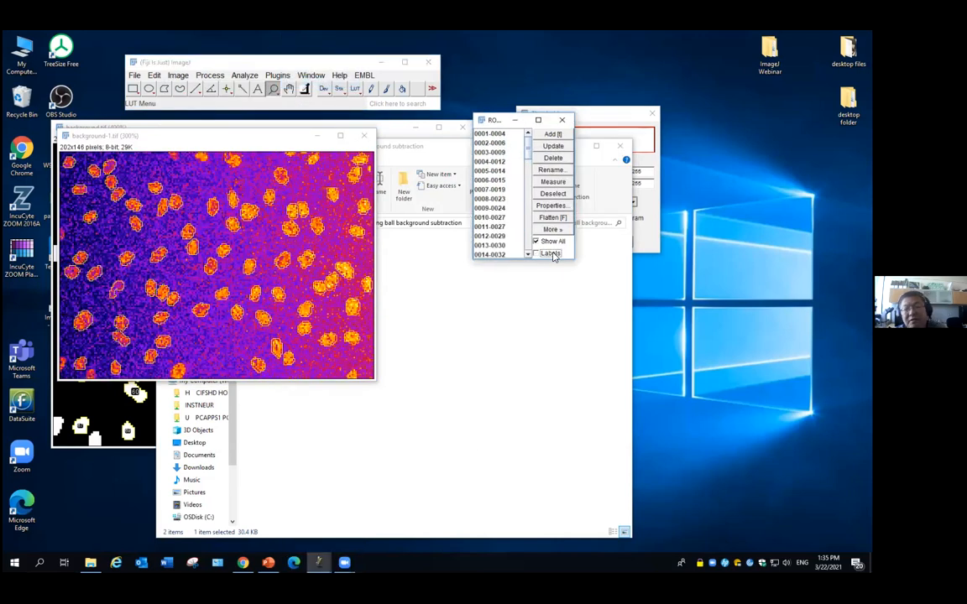
pyautogui.click(156, 254)
pyautogui.click(155, 254)
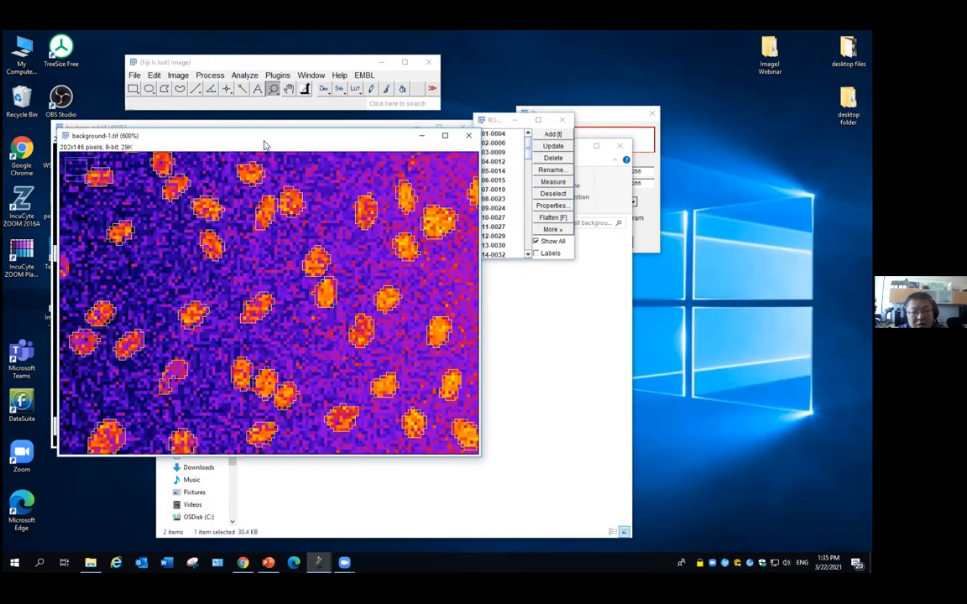
pyautogui.click(289, 89)
pyautogui.moveTo(371, 296); pyautogui.dragTo(281, 311)
pyautogui.moveTo(590, 303); pyautogui.dragTo(557, 248)
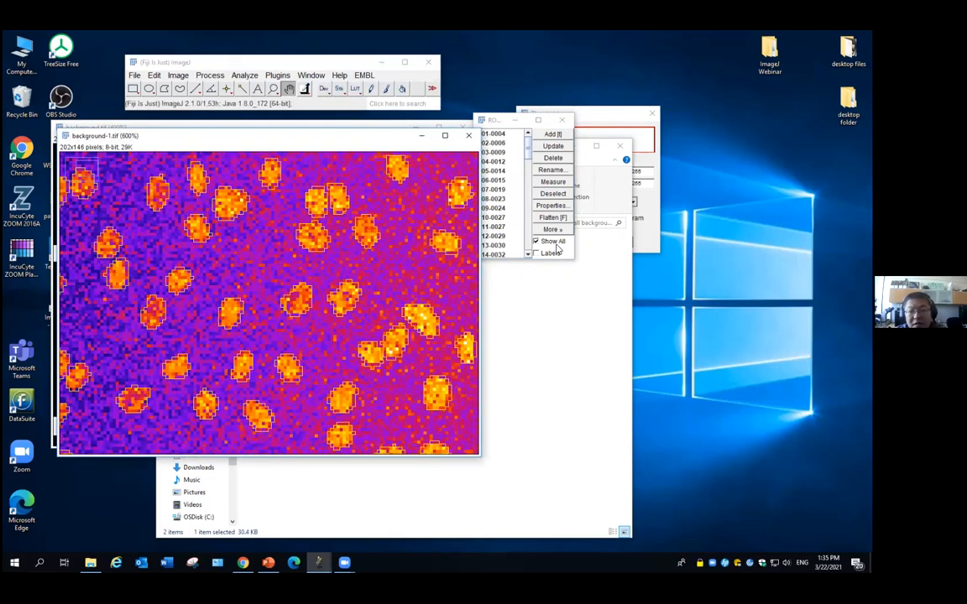
# Toggle the ROI outlines off and on at different magnifications to compare them with the nuclei in the original image.
pyautogui.click(556, 247)
pyautogui.click(557, 247)
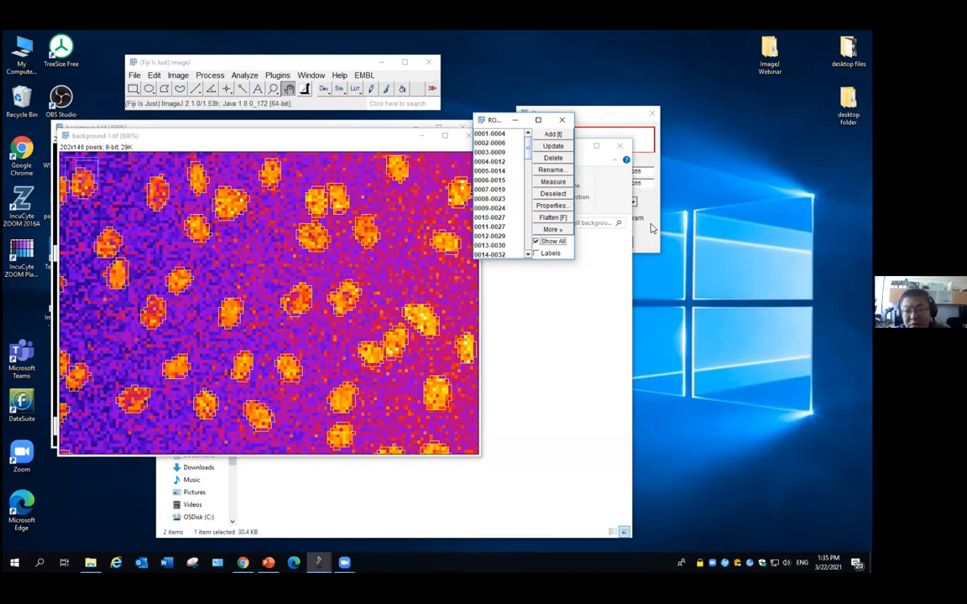
pyautogui.click(561, 241)
pyautogui.click(560, 243)
pyautogui.click(273, 88)
pyautogui.rightClick(318, 376)
pyautogui.rightClick(319, 375)
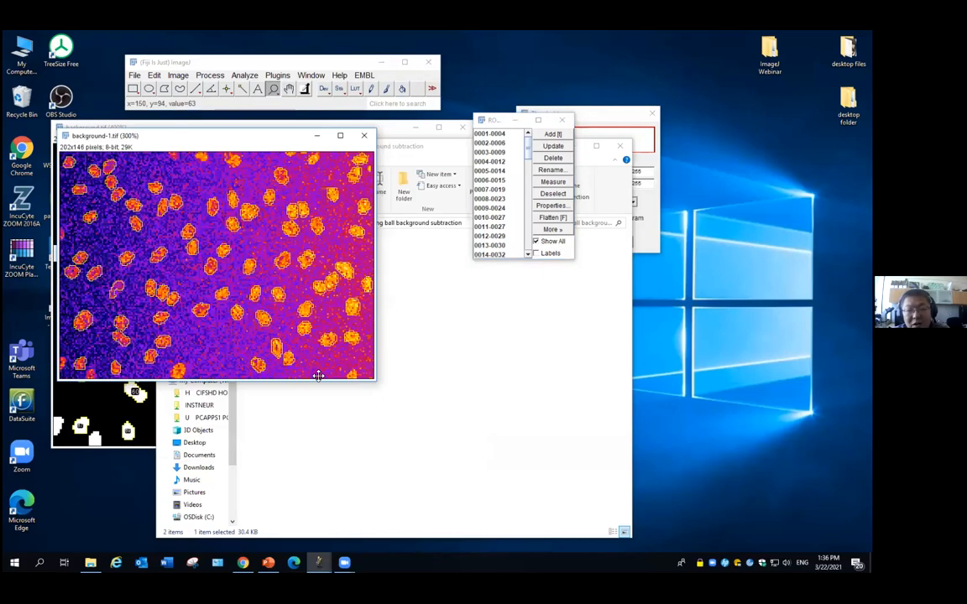
pyautogui.click(307, 323)
pyautogui.moveTo(502, 122); pyautogui.dragTo(518, 123)
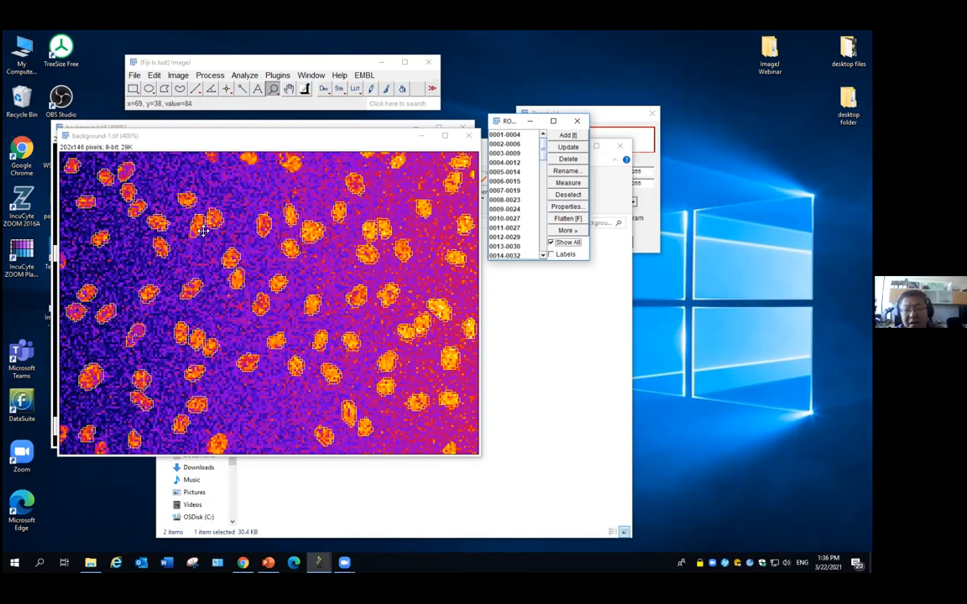
pyautogui.click(552, 243)
pyautogui.click(572, 244)
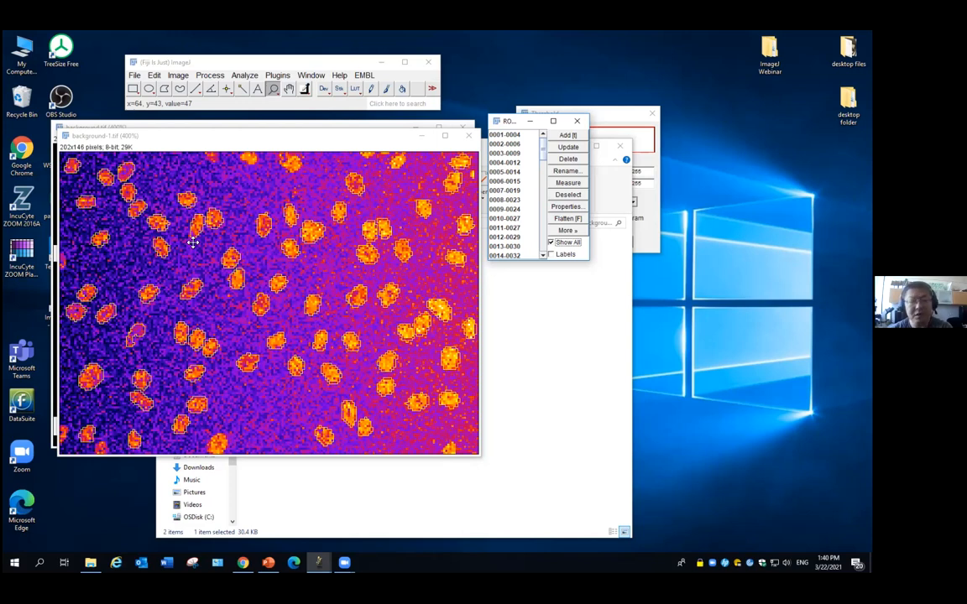
# Close both background images without saving the mask, along with the ROI Manager and the Threshold window.
pyautogui.click(473, 141)
pyautogui.click(472, 140)
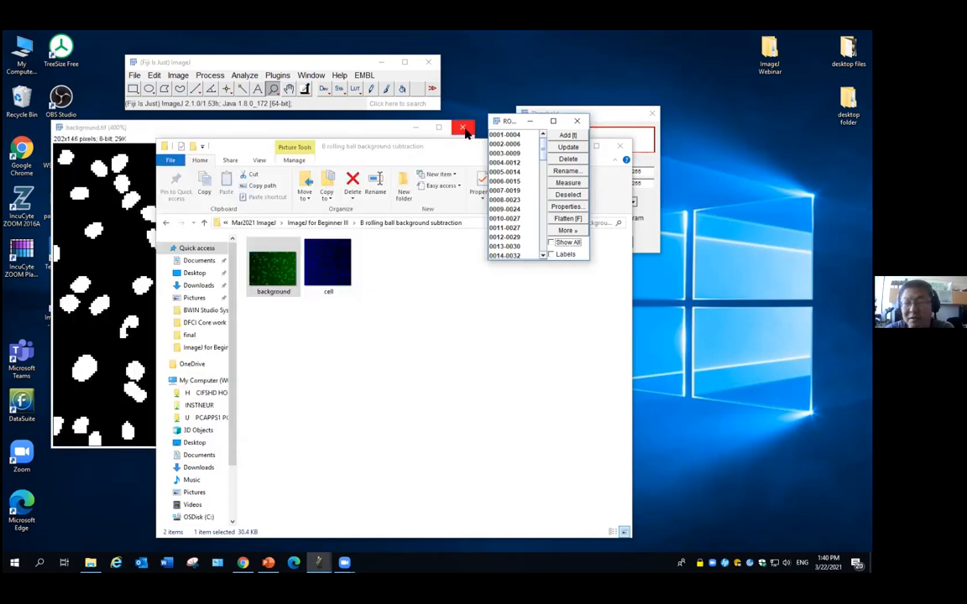
pyautogui.click(465, 129)
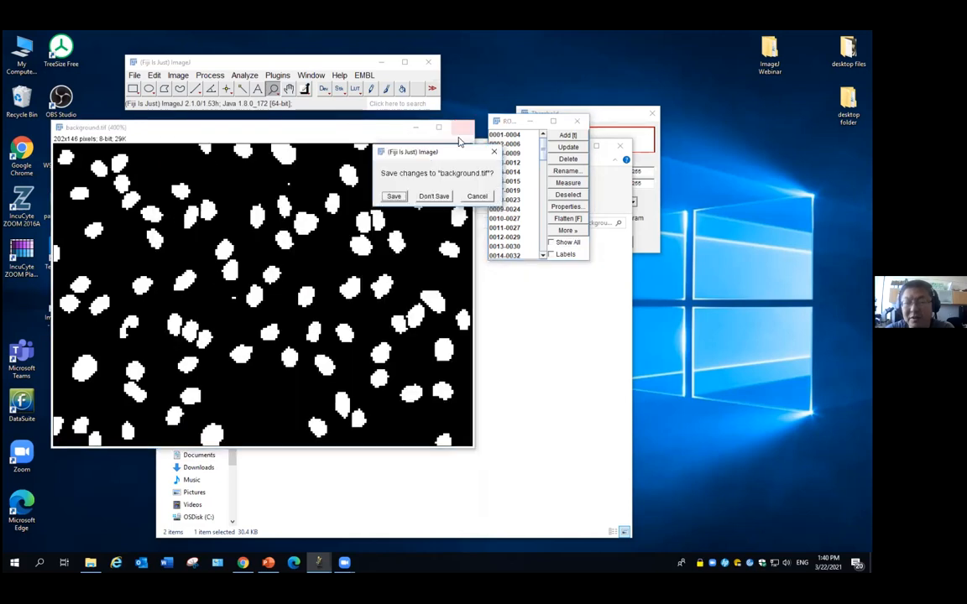
pyautogui.click(433, 197)
pyautogui.click(576, 121)
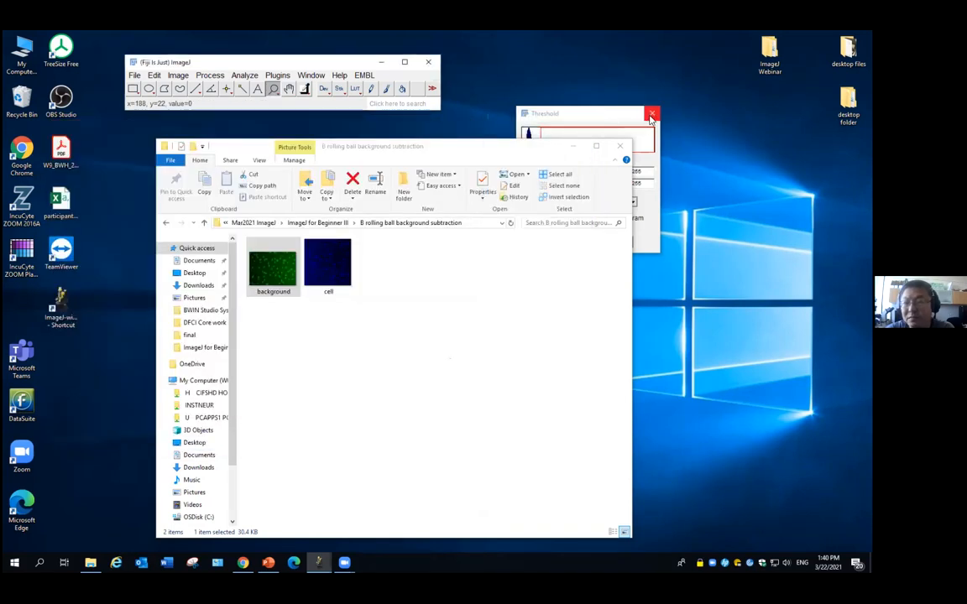
pyautogui.click(652, 113)
# Go up to the ImageJ for Beginner III folder and open its C practice uneven images subfolder.
pyautogui.moveTo(268, 562)
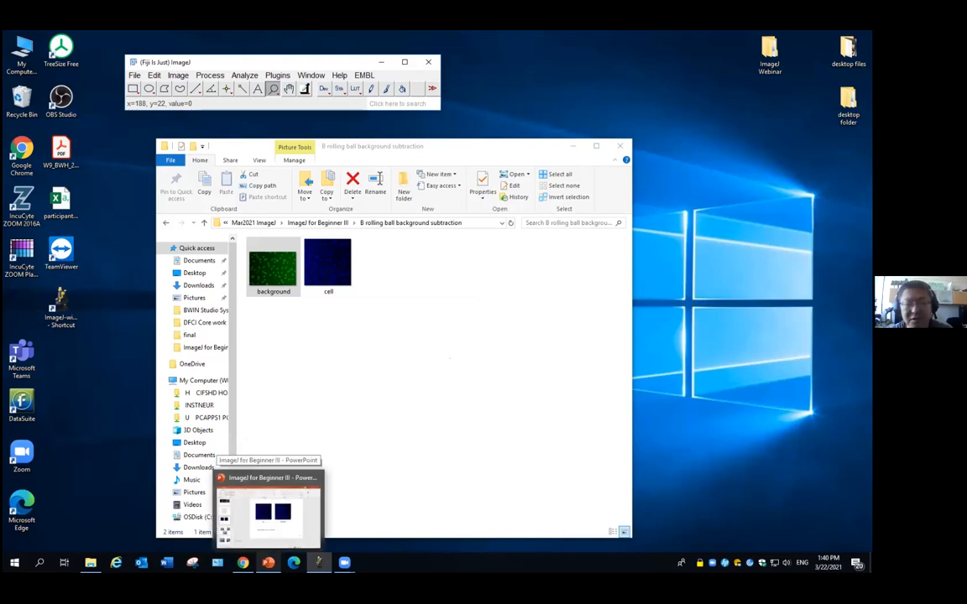
pyautogui.click(332, 225)
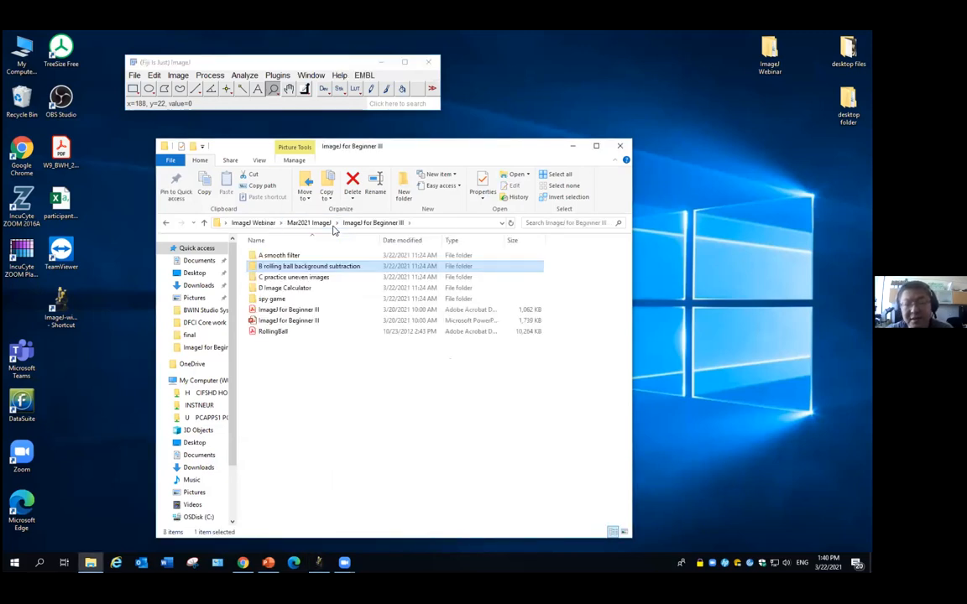
pyautogui.doubleClick(293, 276)
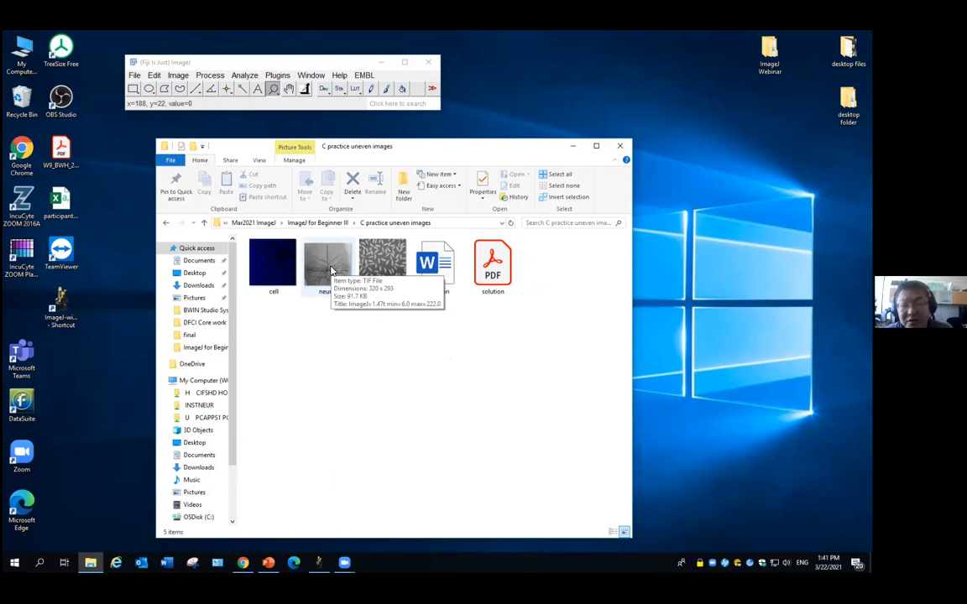
# Open the rice, neuron and cell practice images in Fiji and arrange the windows so they can be seen together.
pyautogui.moveTo(383, 265); pyautogui.dragTo(293, 100)
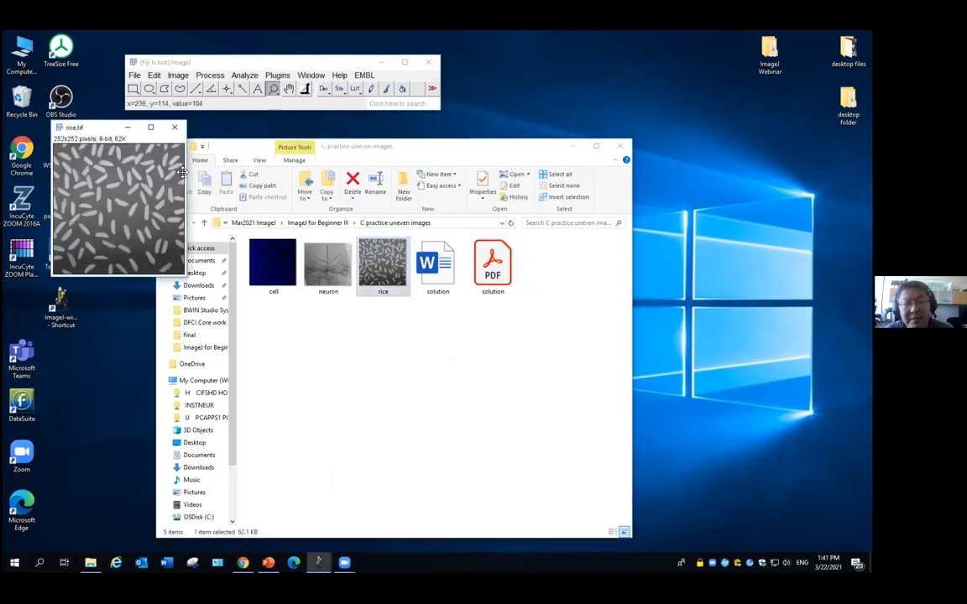
pyautogui.moveTo(328, 267); pyautogui.dragTo(247, 89)
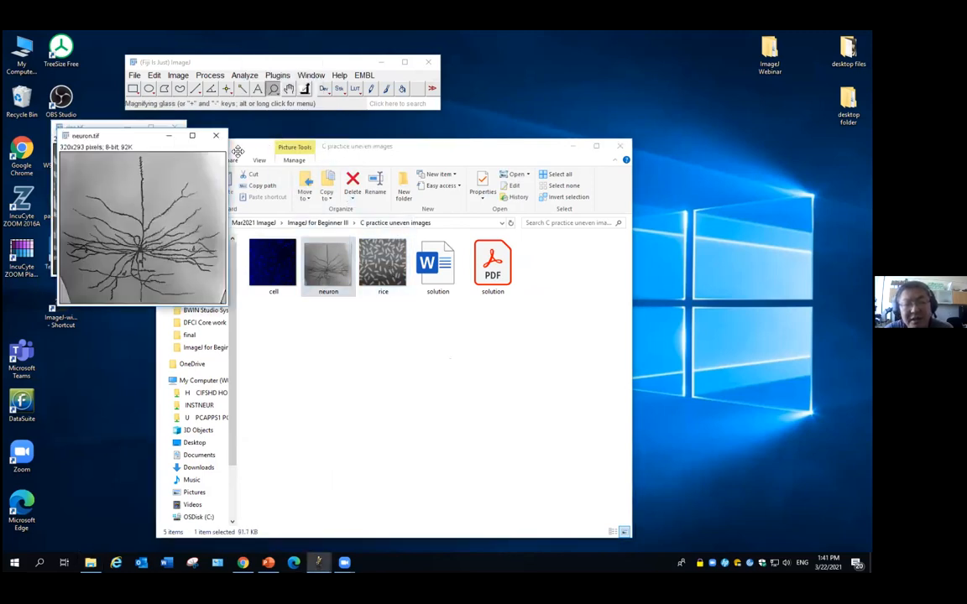
pyautogui.moveTo(132, 136); pyautogui.dragTo(97, 314)
pyautogui.moveTo(273, 262); pyautogui.dragTo(303, 99)
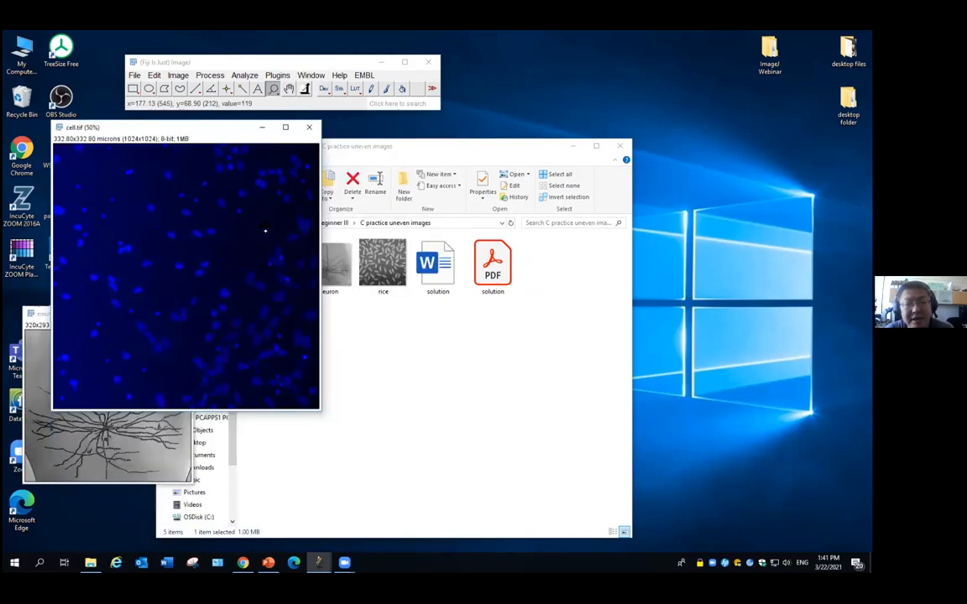
pyautogui.moveTo(225, 141); pyautogui.dragTo(310, 230)
pyautogui.moveTo(405, 146); pyautogui.dragTo(479, 136)
# Open the solution PDF, review the processing steps for the practice images, and close it.
pyautogui.doubleClick(577, 257)
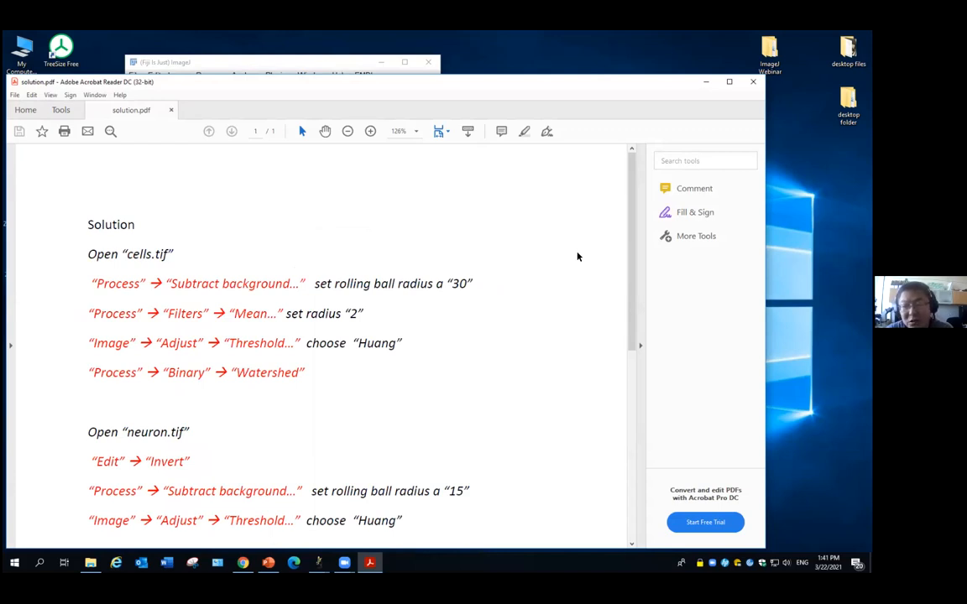
pyautogui.moveTo(632, 291)
pyautogui.mouseDown()
pyautogui.moveTo(630, 395)
pyautogui.moveTo(617, 287)
pyautogui.mouseUp()
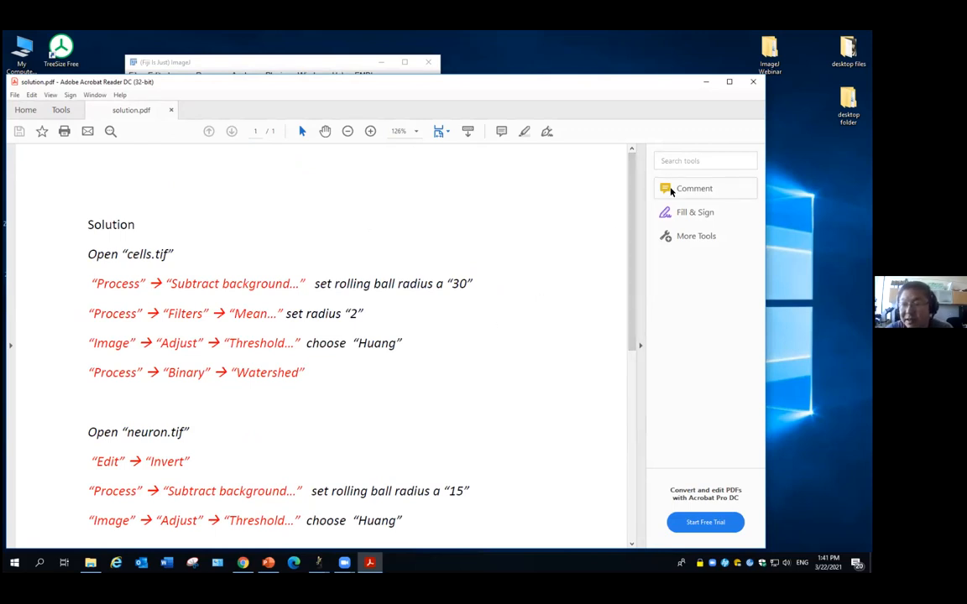
pyautogui.click(750, 83)
# Close the cell, rice and neuron images.
pyautogui.click(193, 216)
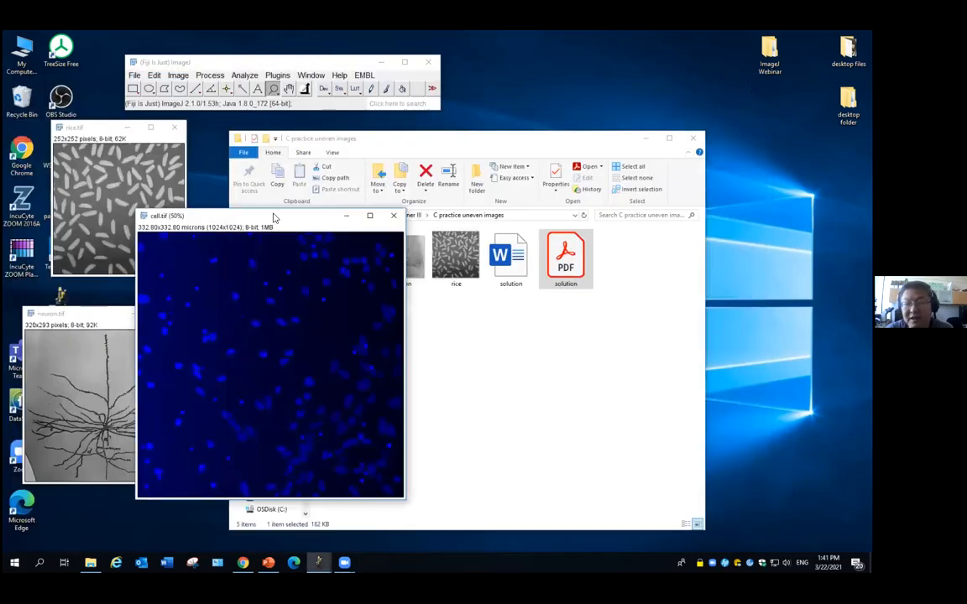
pyautogui.click(390, 214)
pyautogui.click(177, 130)
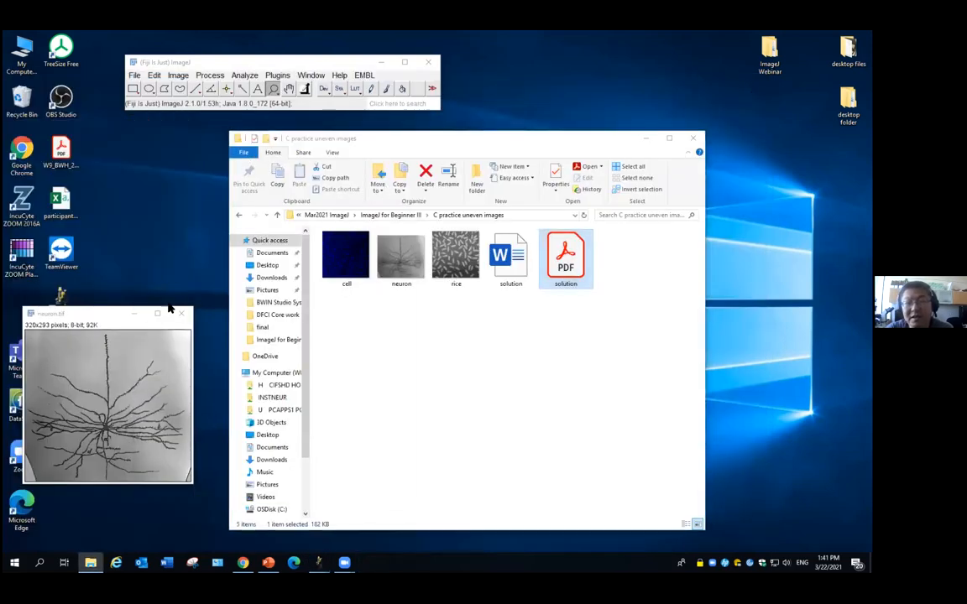
pyautogui.click(180, 314)
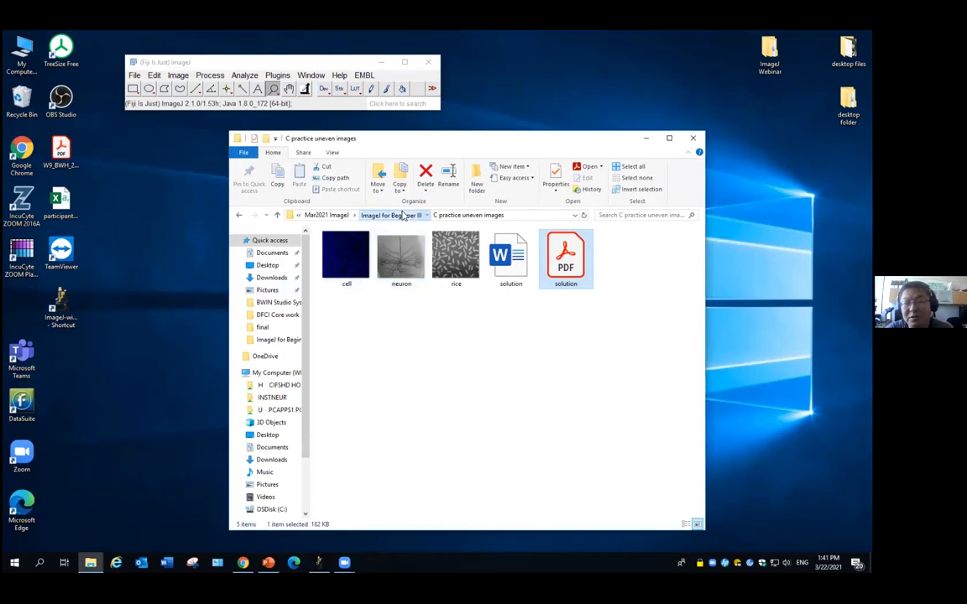
# Open the RollingBall PDF from the ImageJ for Beginner III folder, skim through the article, and close it.
pyautogui.click(401, 215)
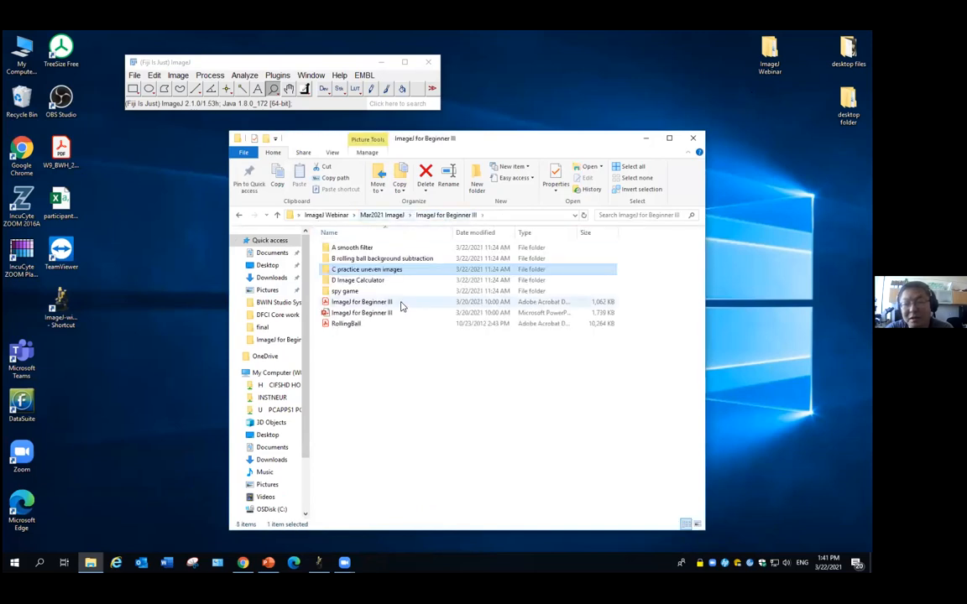
pyautogui.doubleClick(350, 324)
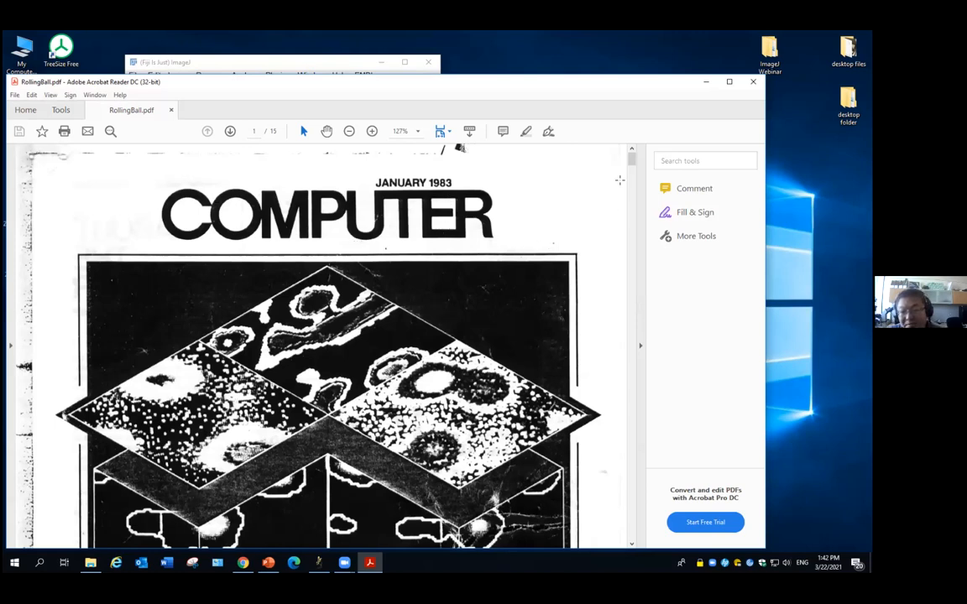
pyautogui.moveTo(631, 160); pyautogui.dragTo(610, 423)
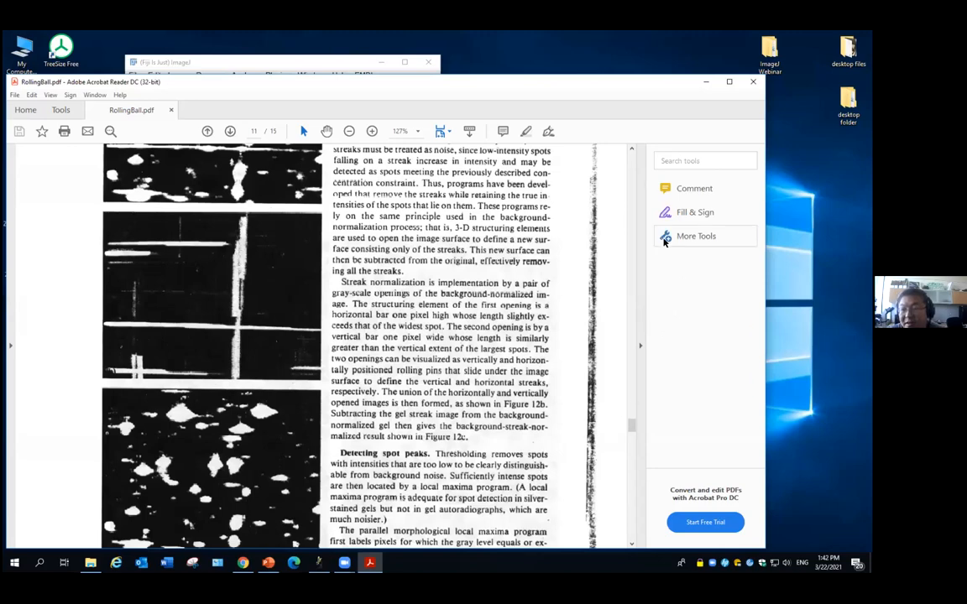
pyautogui.moveTo(632, 424); pyautogui.dragTo(533, 178)
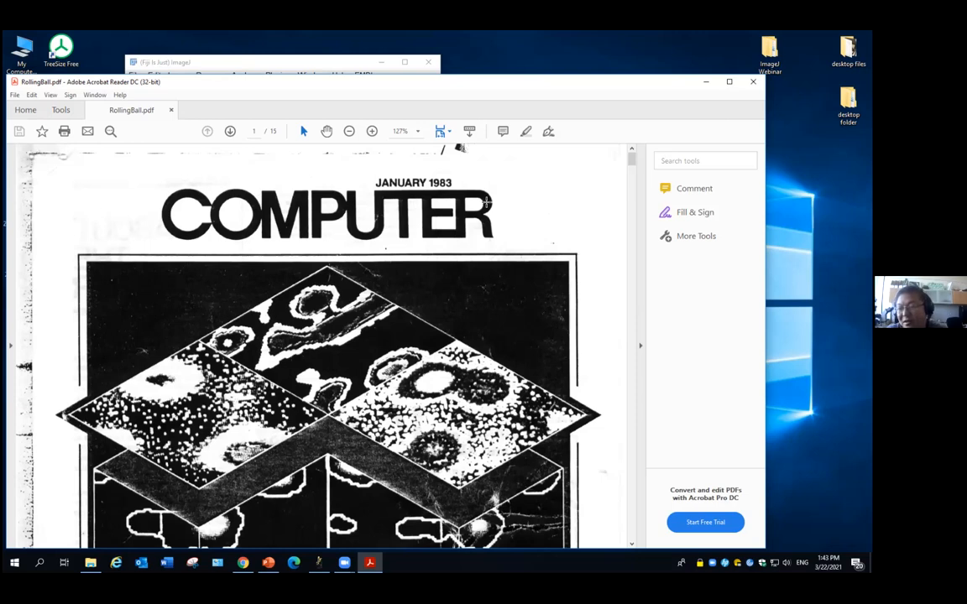
pyautogui.click(738, 88)
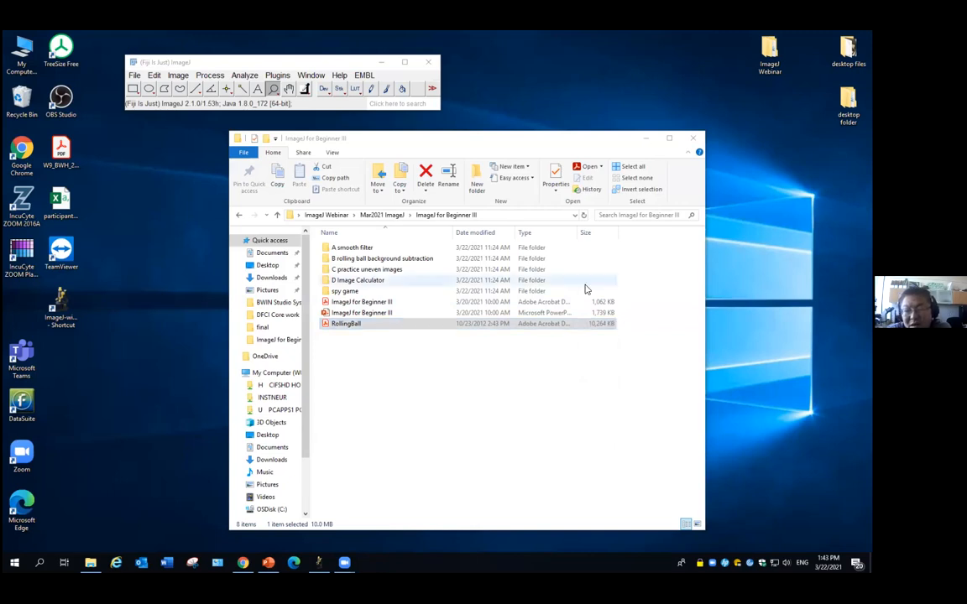
# Open the cell image from the D Image Calculator folder in Fiji.
pyautogui.doubleClick(370, 283)
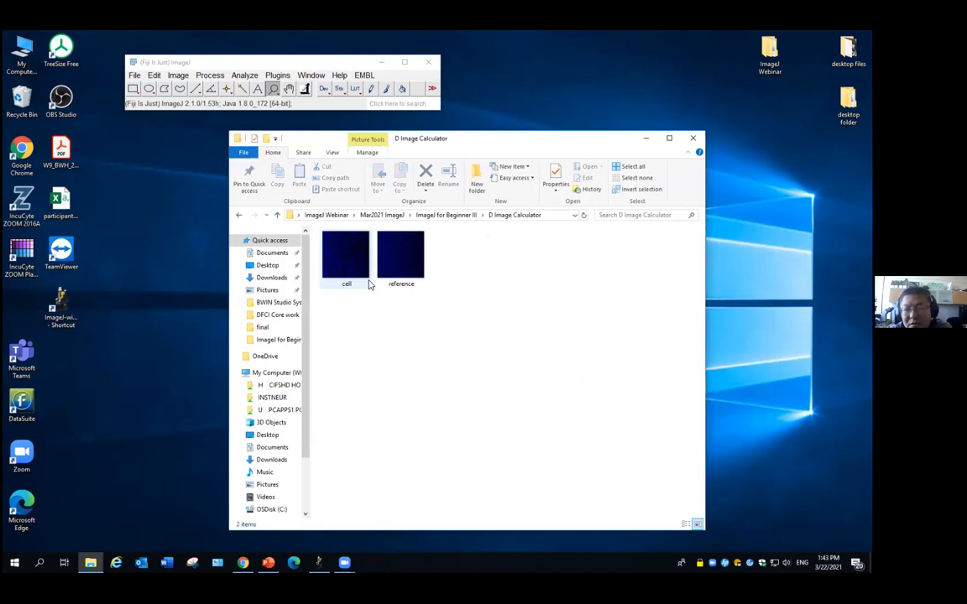
pyautogui.moveTo(356, 263); pyautogui.dragTo(271, 94)
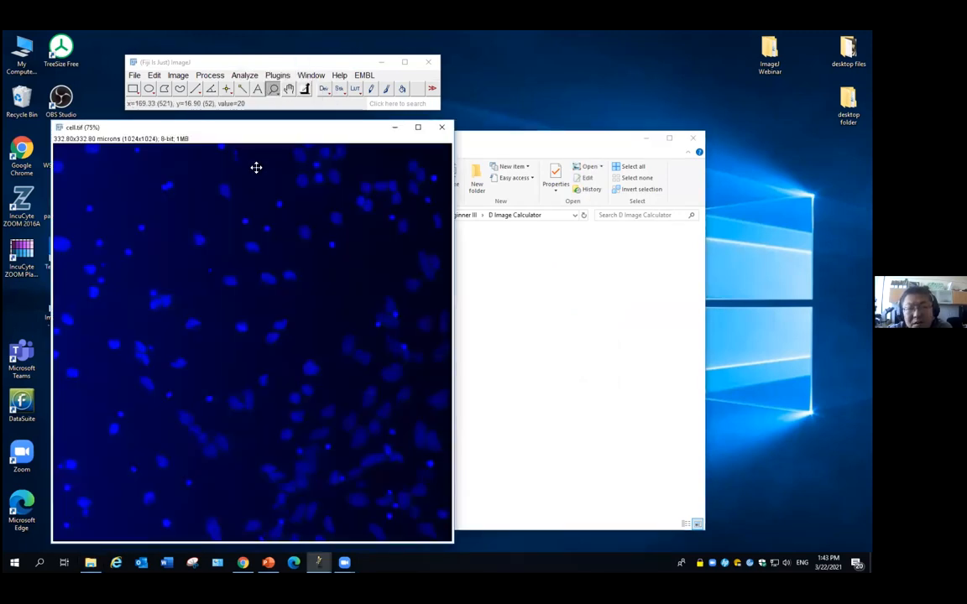
# Apply the Fire lookup table to the cell image and arrange its window beside the folder window.
pyautogui.moveTo(445, 141); pyautogui.dragTo(576, 142)
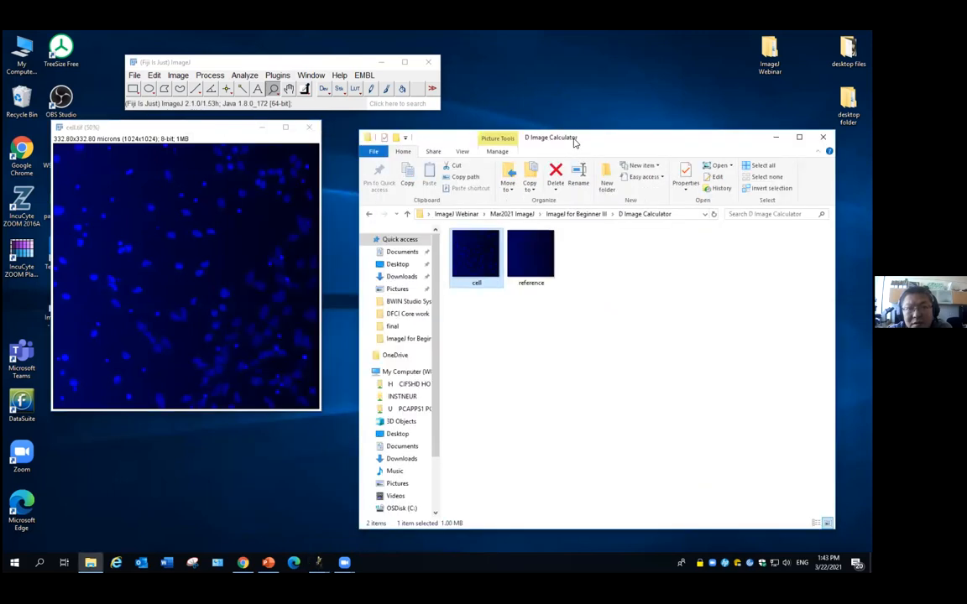
pyautogui.click(177, 75)
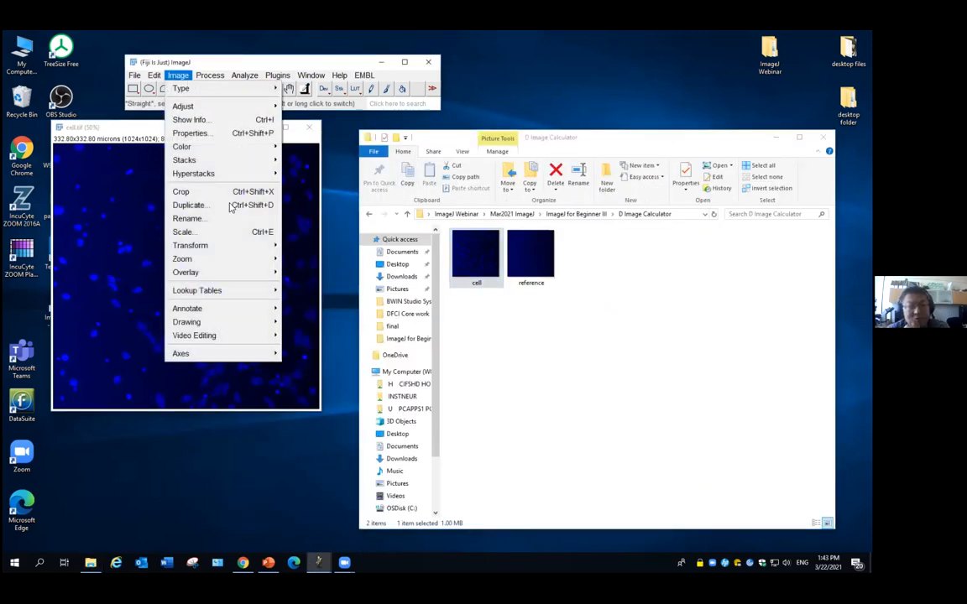
pyautogui.moveTo(251, 290)
pyautogui.click(300, 80)
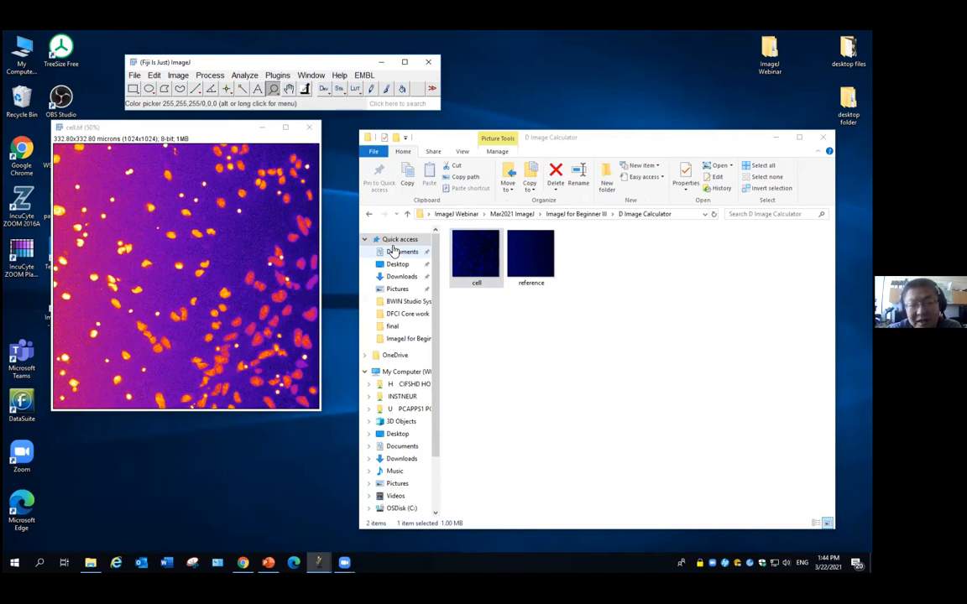
pyautogui.click(224, 135)
pyautogui.moveTo(225, 136); pyautogui.dragTo(232, 149)
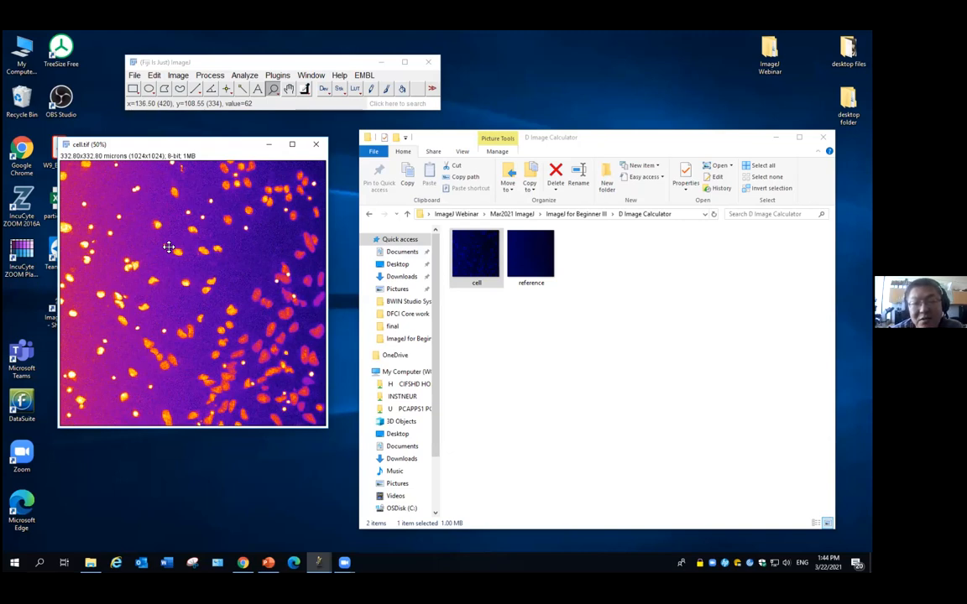
# Open the reference image from the D Image Calculator folder, apply the Fire lookup table, and place it beside the cell image.
pyautogui.moveTo(531, 253); pyautogui.dragTo(311, 94)
pyautogui.click(178, 75)
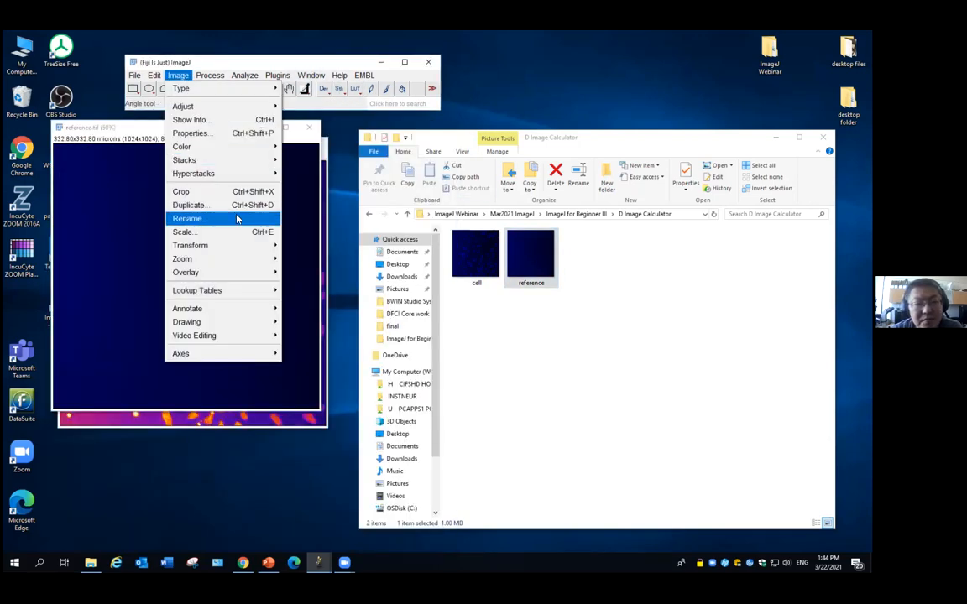
pyautogui.moveTo(269, 290)
pyautogui.click(311, 80)
pyautogui.click(232, 132)
pyautogui.moveTo(232, 132); pyautogui.dragTo(534, 144)
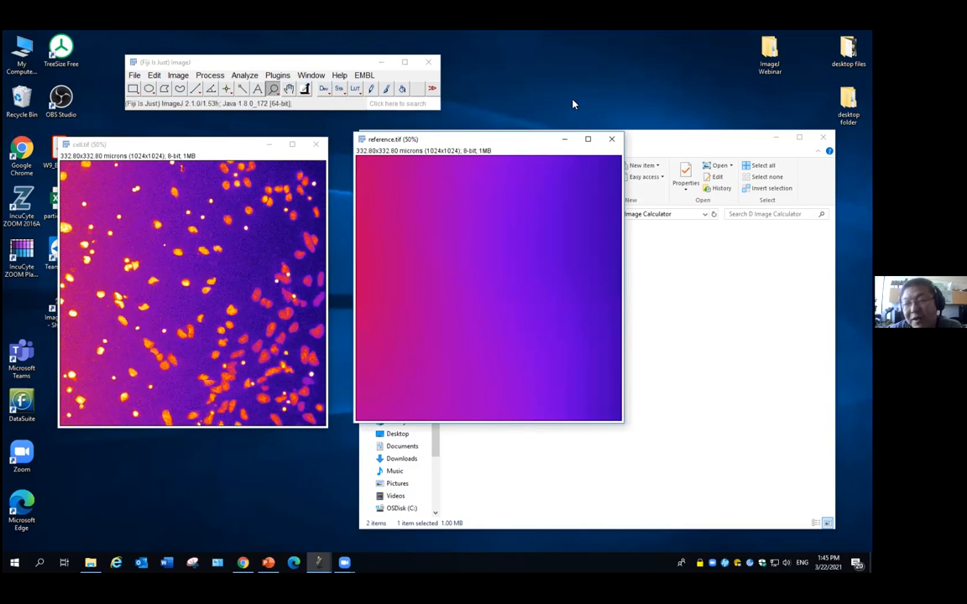
pyautogui.moveTo(521, 140); pyautogui.dragTo(505, 146)
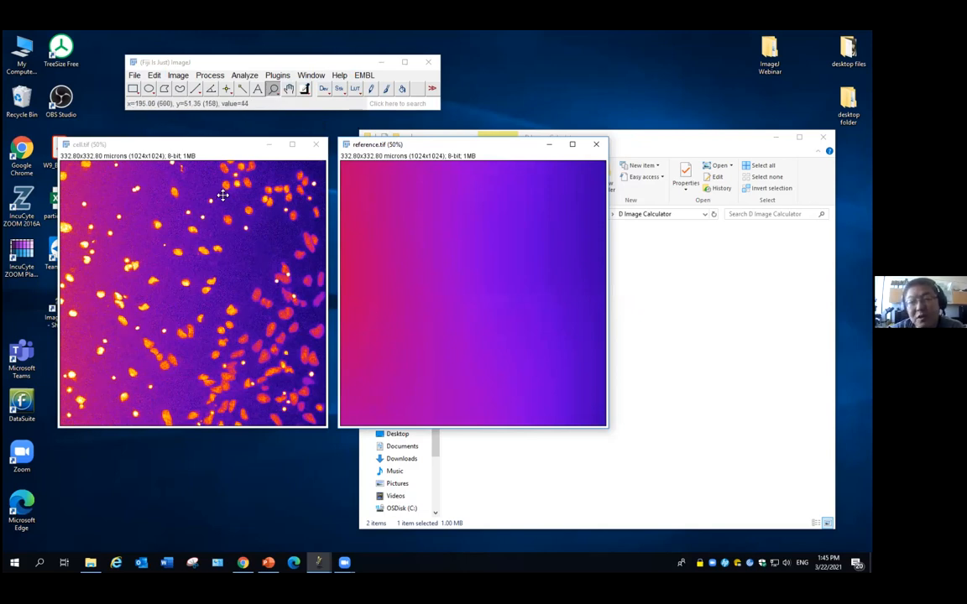
# Measure the reference image's mean intensity and move the Results window so the image stays accessible.
pyautogui.click(260, 147)
pyautogui.click(423, 145)
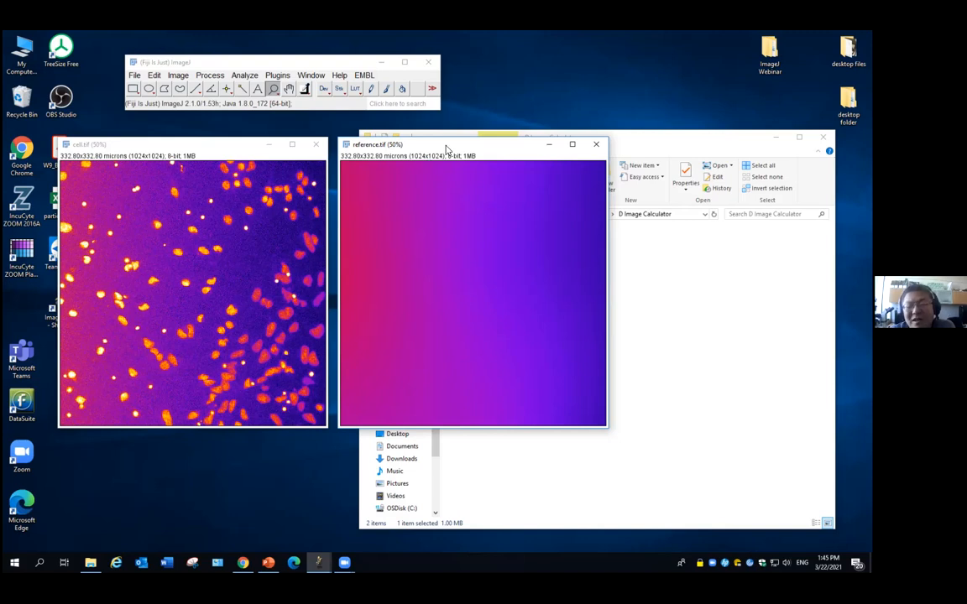
pyautogui.moveTo(447, 148); pyautogui.dragTo(452, 146)
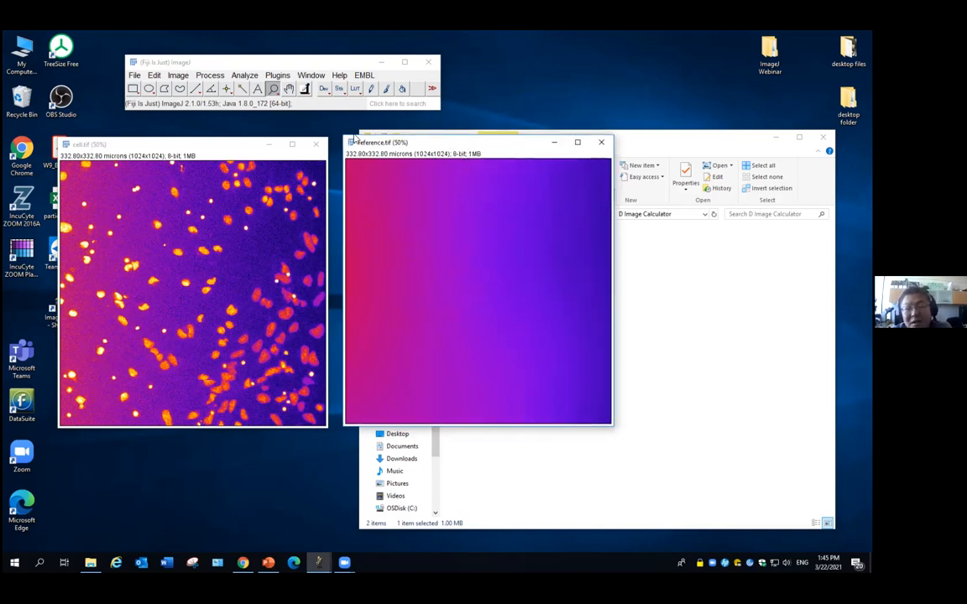
pyautogui.click(177, 74)
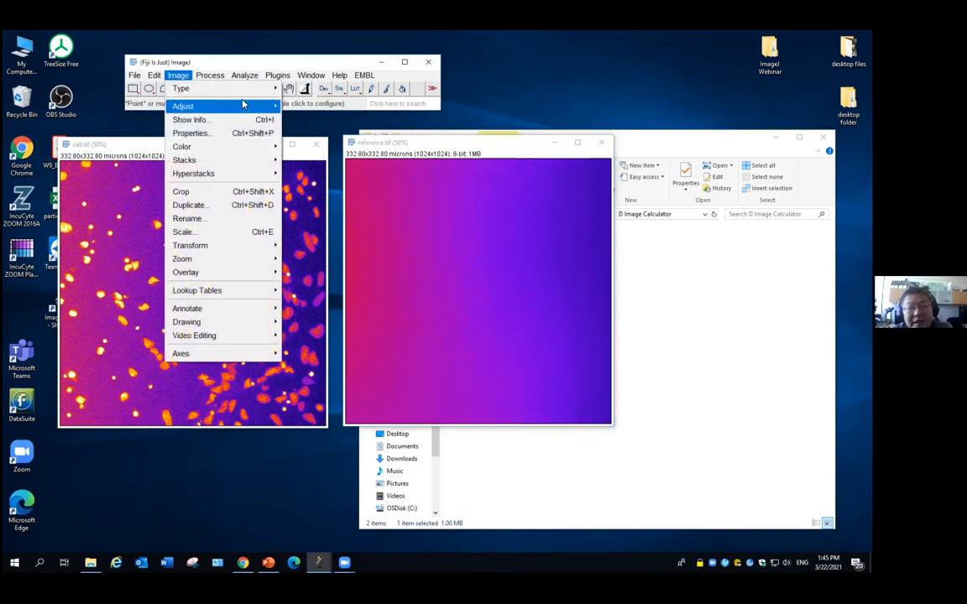
pyautogui.click(244, 74)
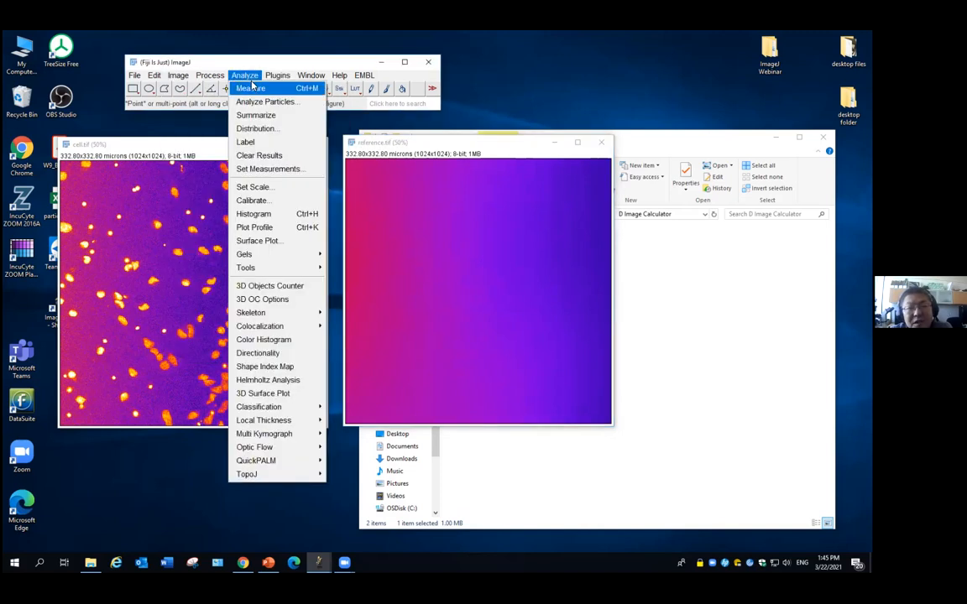
pyautogui.click(247, 87)
pyautogui.moveTo(538, 198); pyautogui.dragTo(583, 250)
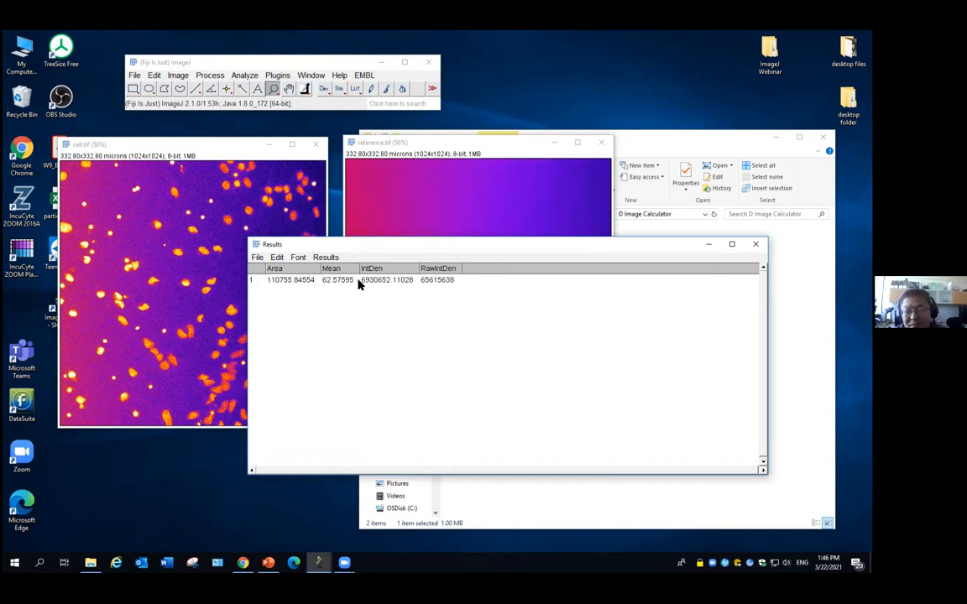
pyautogui.click(498, 149)
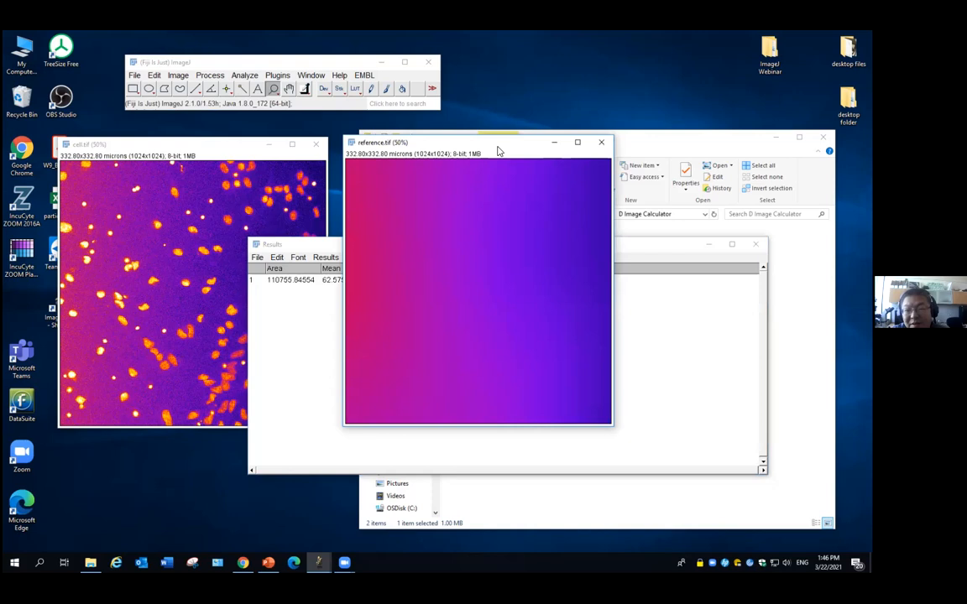
pyautogui.click(334, 247)
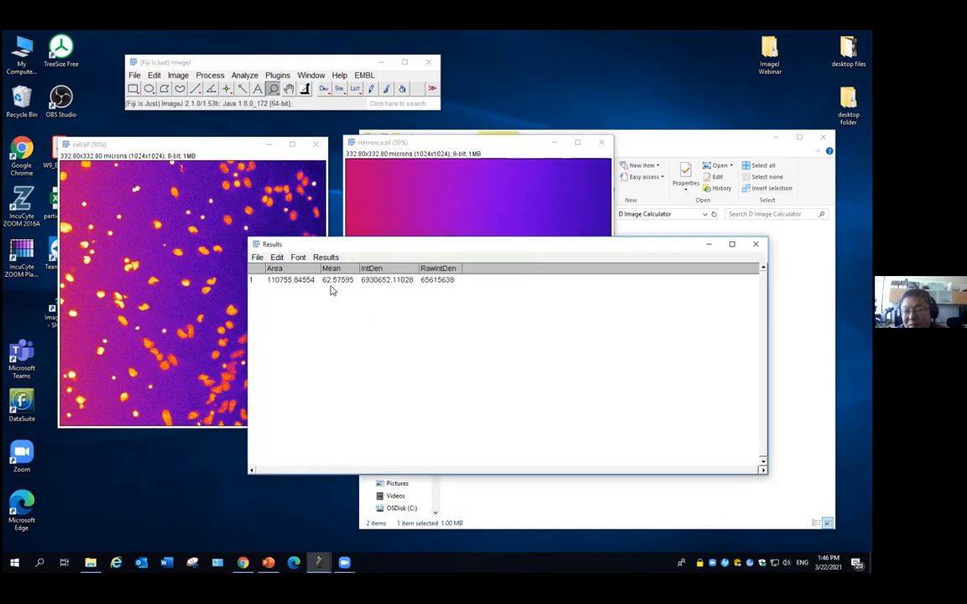
pyautogui.moveTo(571, 243); pyautogui.dragTo(411, 263)
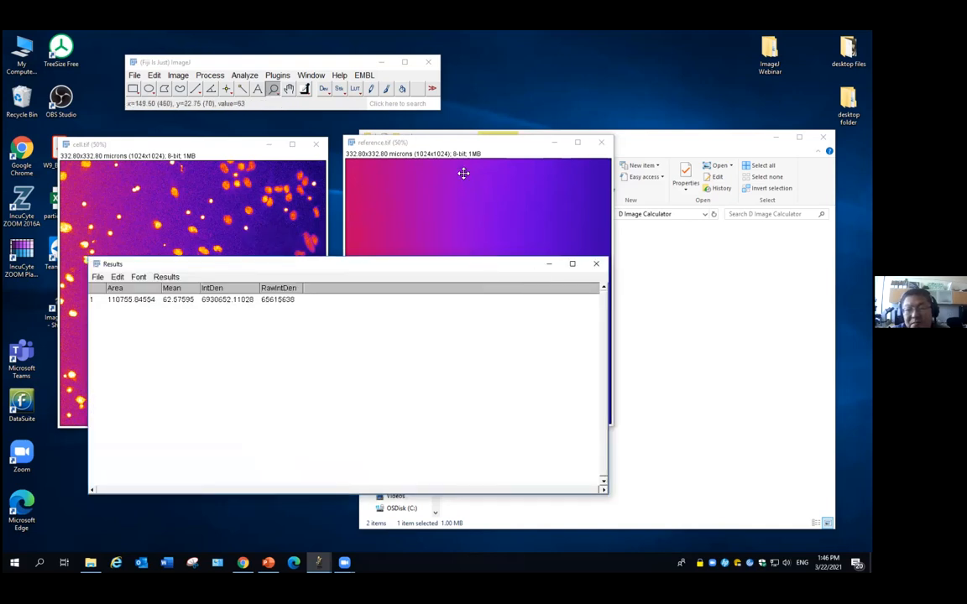
# Convert the reference image to 32-bit.
pyautogui.click(520, 177)
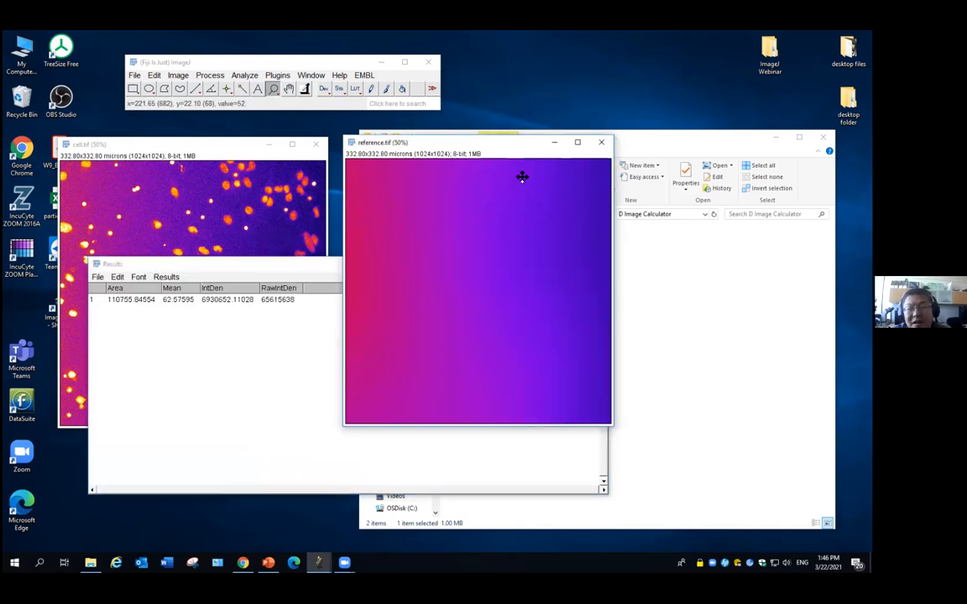
pyautogui.click(182, 77)
pyautogui.moveTo(181, 88)
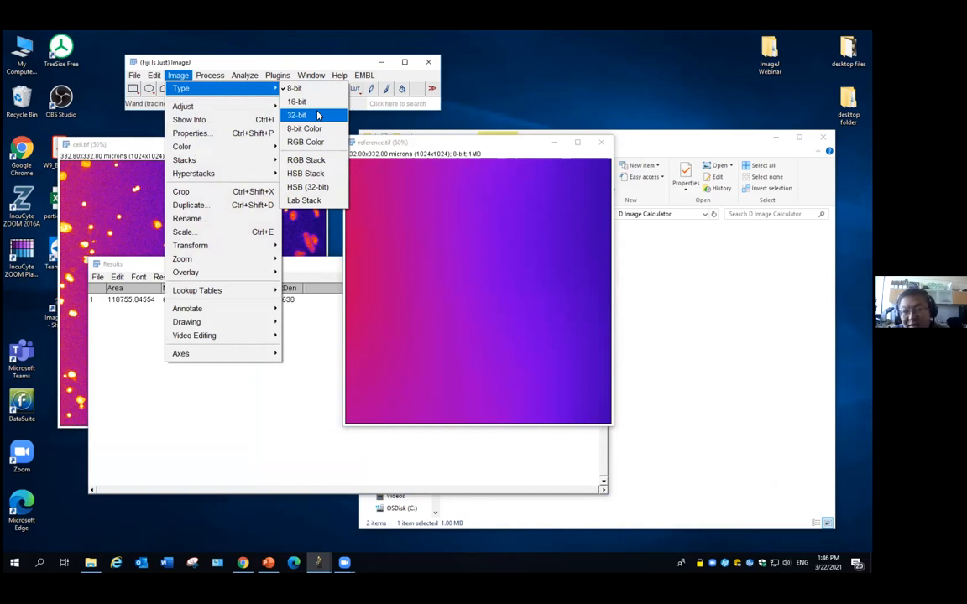
pyautogui.click(317, 116)
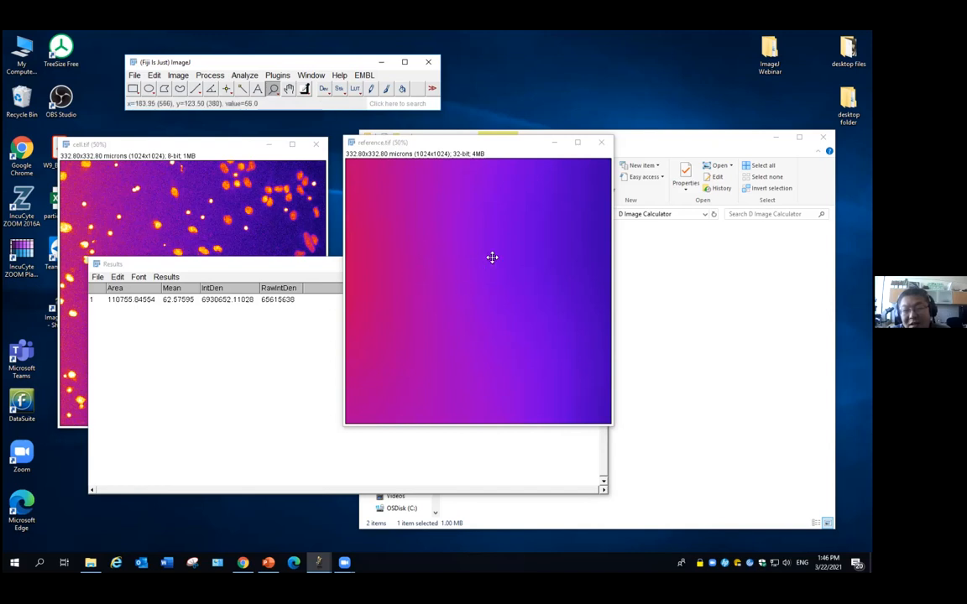
# Divide the 32-bit reference image by its mean intensity, entering 62.57595 as the value.
pyautogui.click(464, 150)
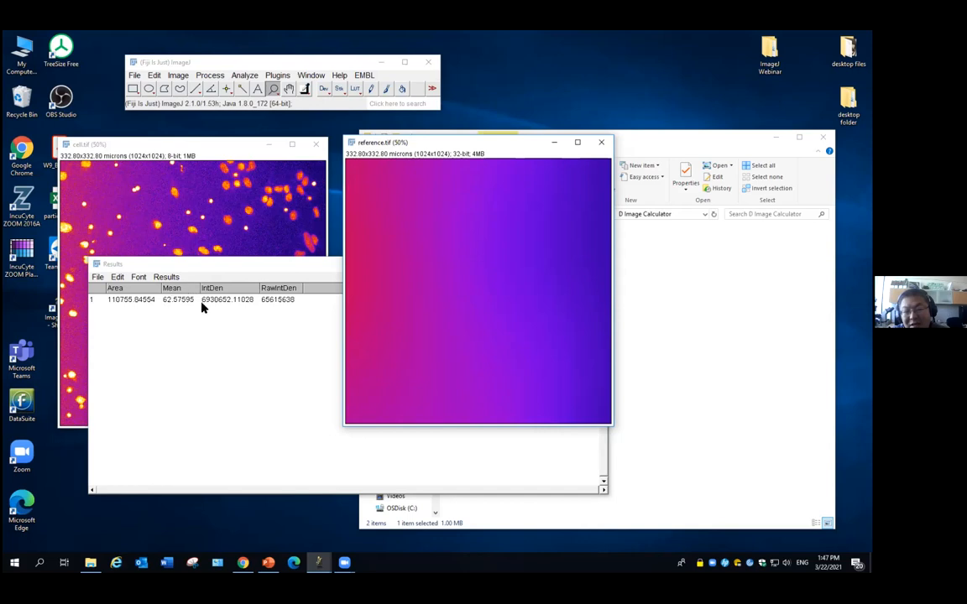
pyautogui.click(215, 75)
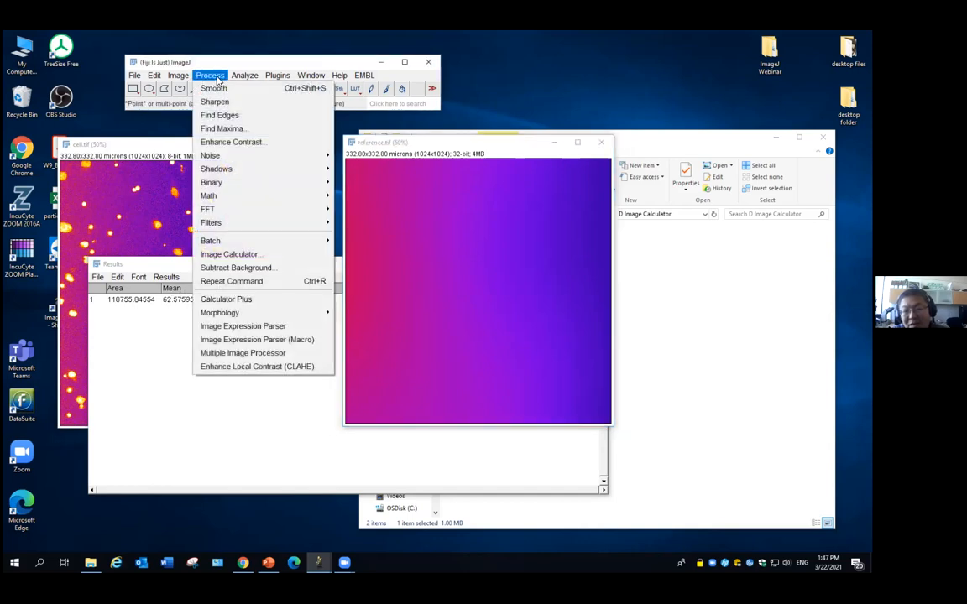
pyautogui.moveTo(262, 196)
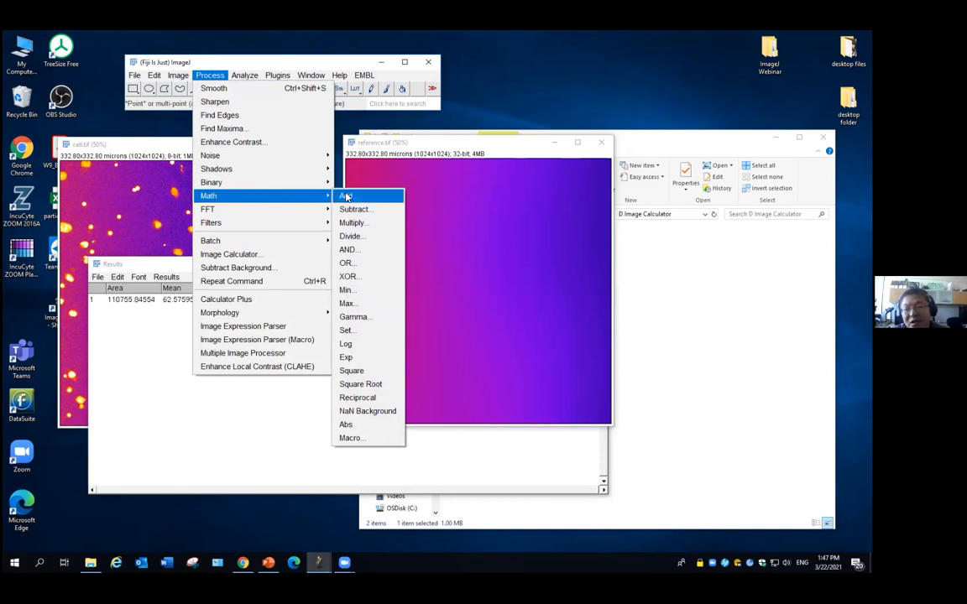
pyautogui.click(370, 237)
pyautogui.write('62')
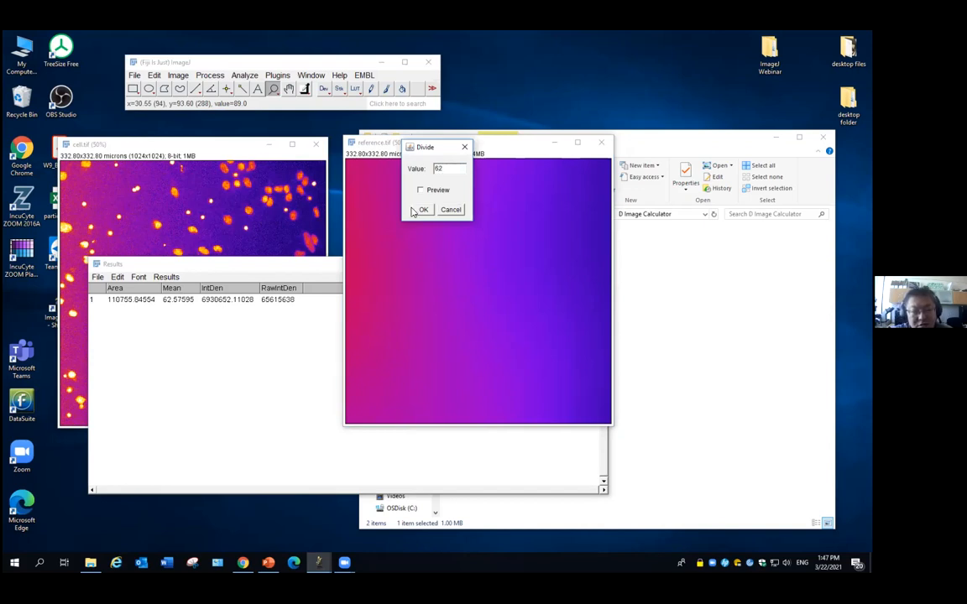
pyautogui.write('.57595')
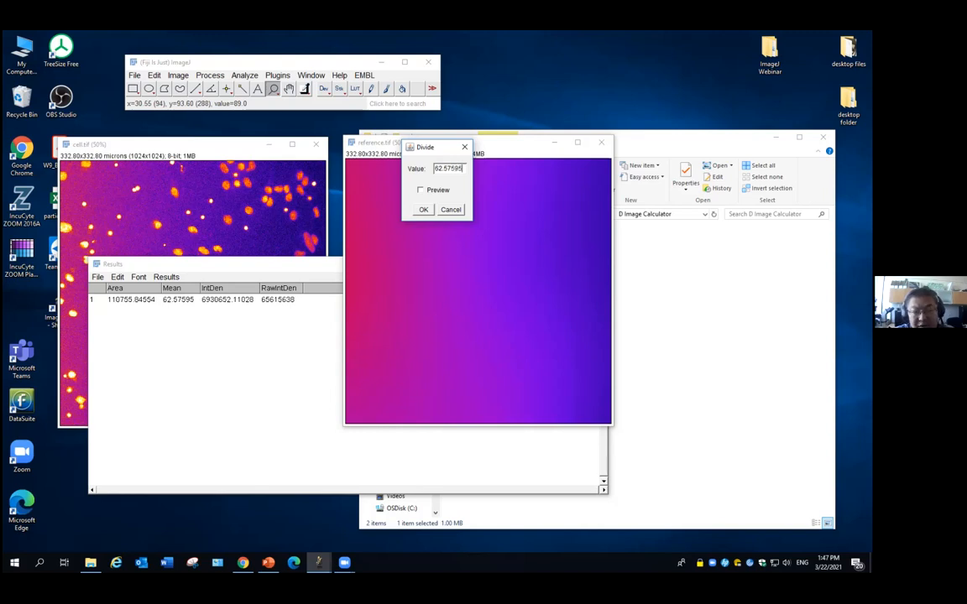
pyautogui.click(422, 209)
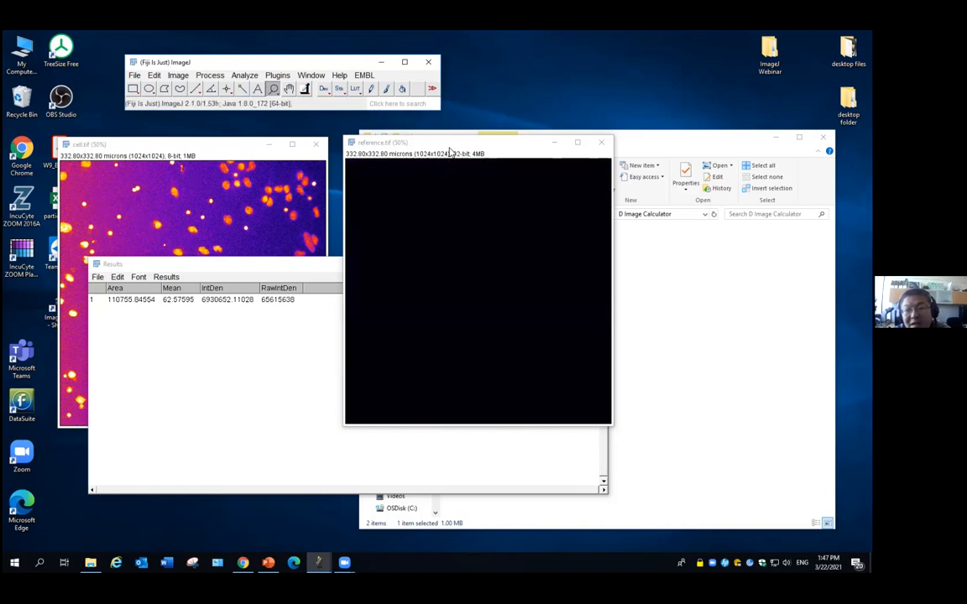
# Auto-adjust the brightness and contrast of the divided reference image and measure its mean intensity again.
pyautogui.moveTo(408, 141); pyautogui.dragTo(384, 137)
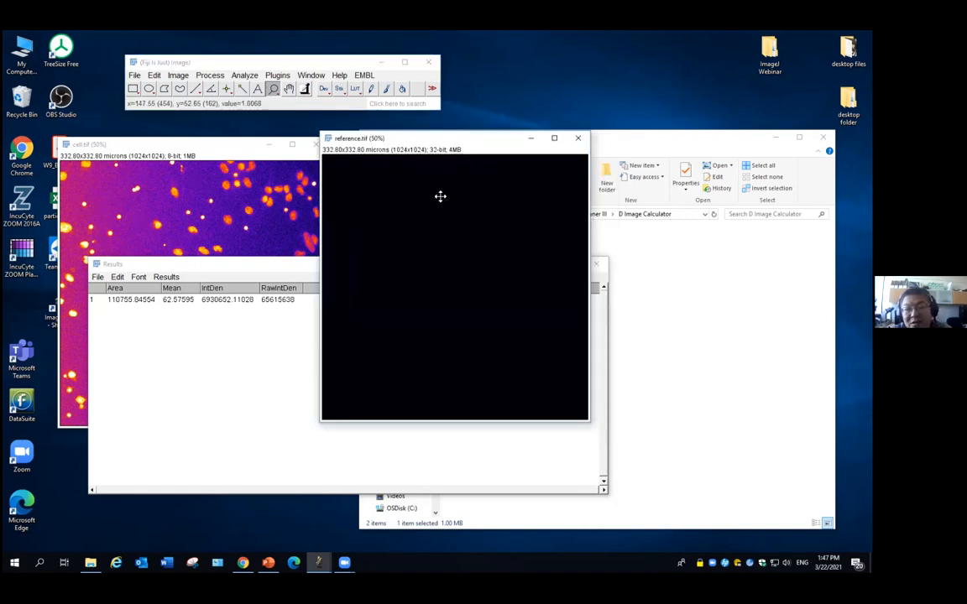
pyautogui.click(178, 76)
pyautogui.moveTo(186, 106)
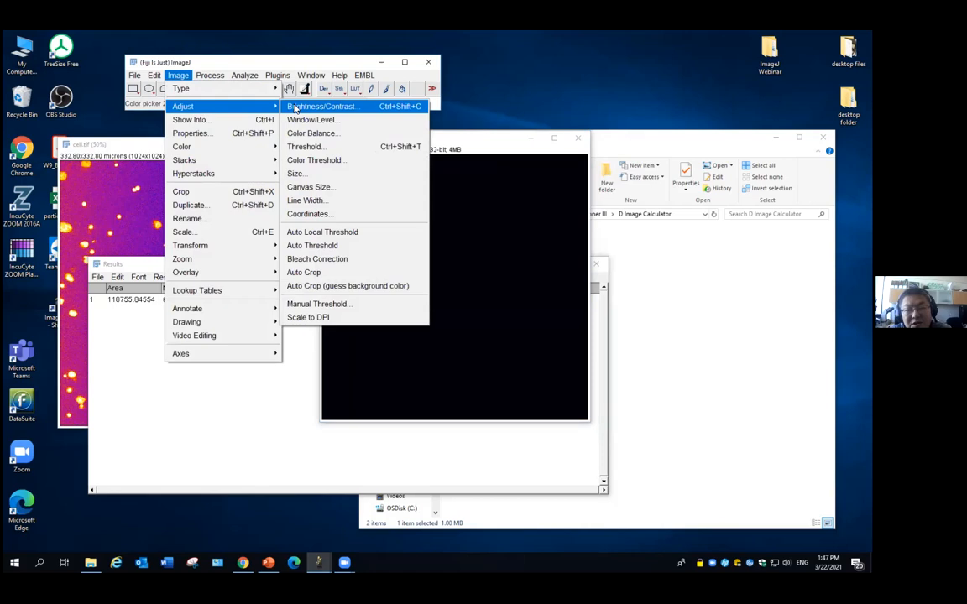
pyautogui.click(302, 104)
pyautogui.click(656, 229)
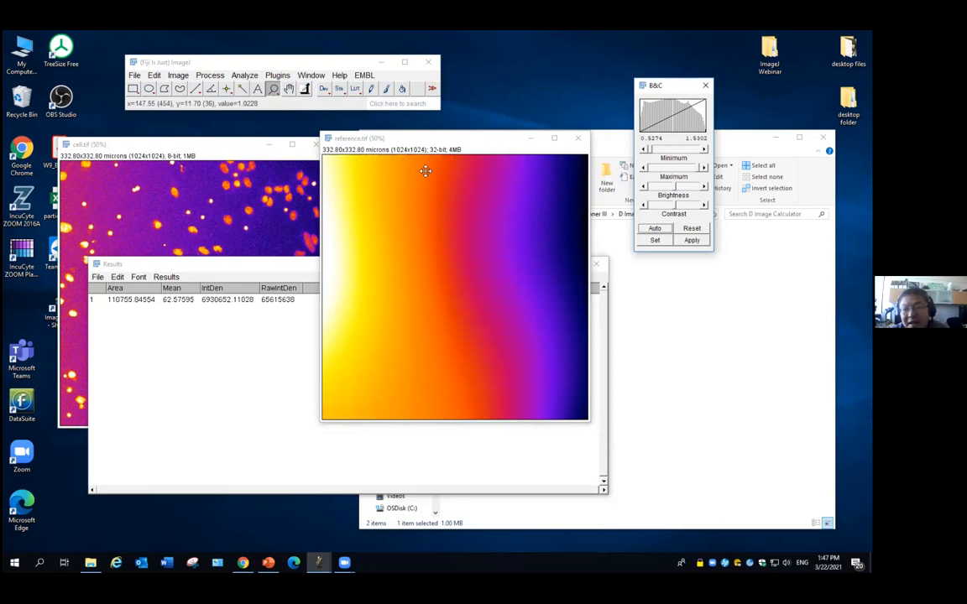
pyautogui.click(209, 75)
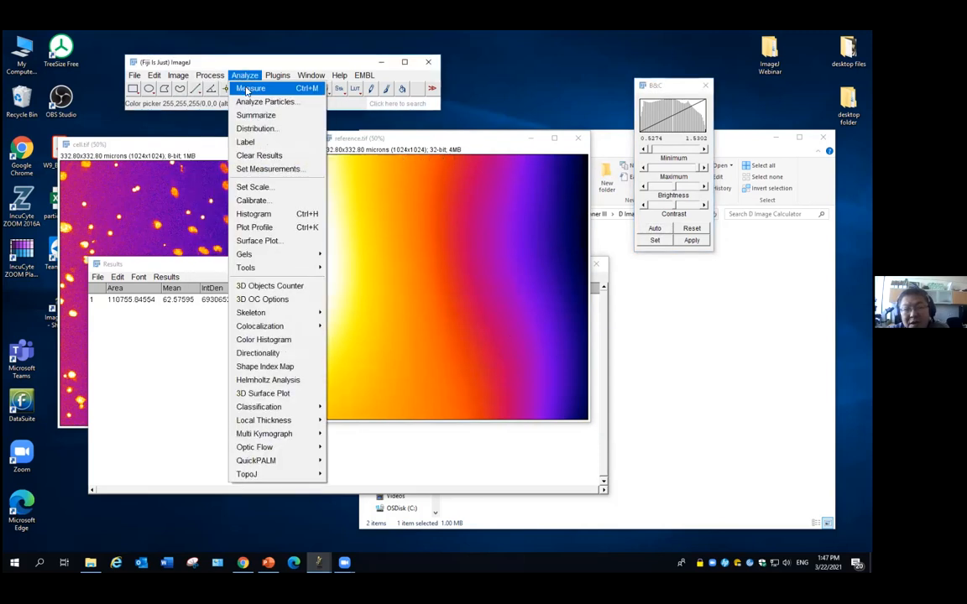
pyautogui.click(228, 87)
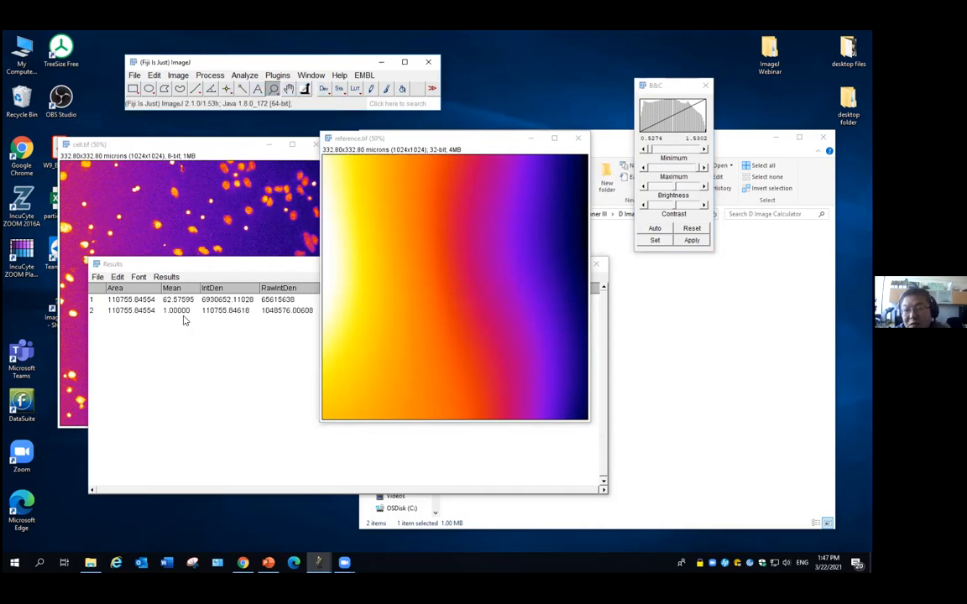
# Arrange the cell image and the normalized reference image side by side so that they do not overlap.
pyautogui.click(232, 152)
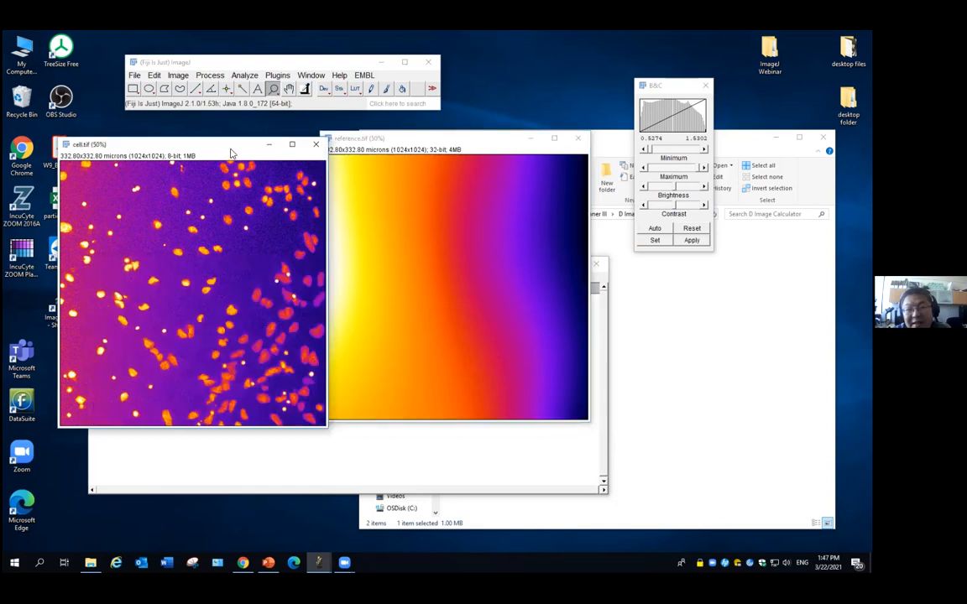
pyautogui.click(393, 138)
pyautogui.moveTo(212, 153); pyautogui.dragTo(207, 144)
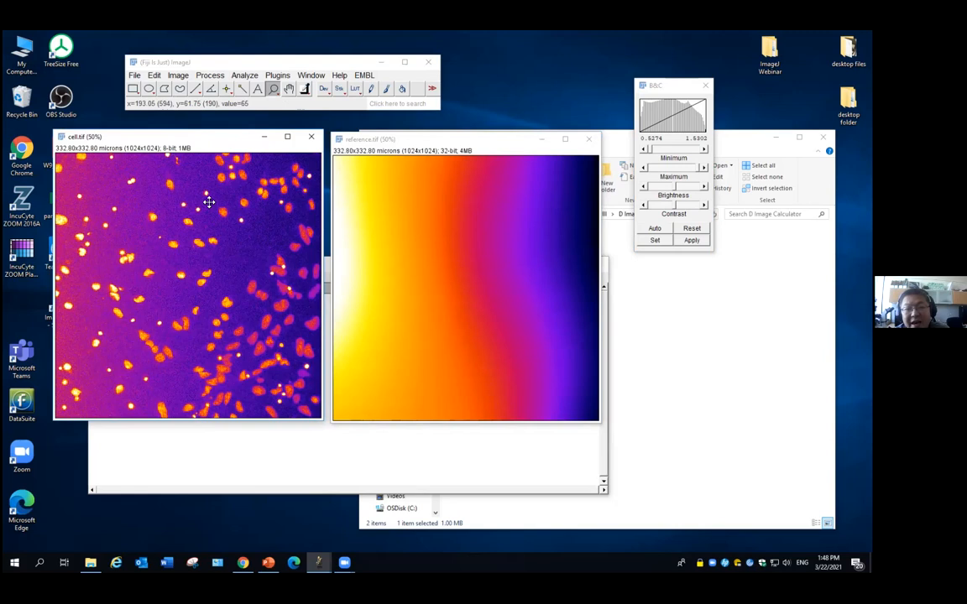
# Divide cell.tif by reference.tif with the Image Calculator into a new window, and place the result beside the cell image.
pyautogui.click(210, 75)
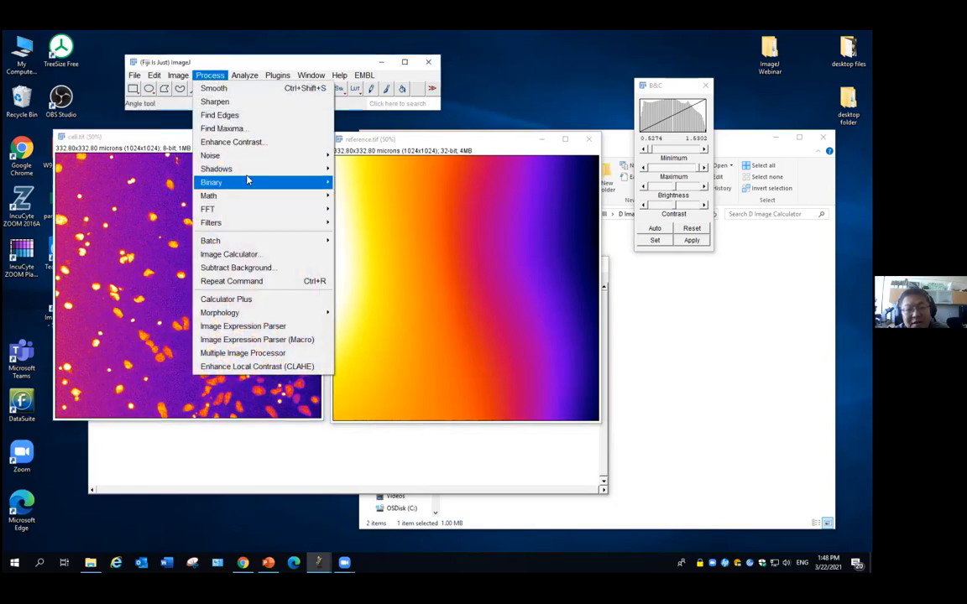
pyautogui.click(259, 254)
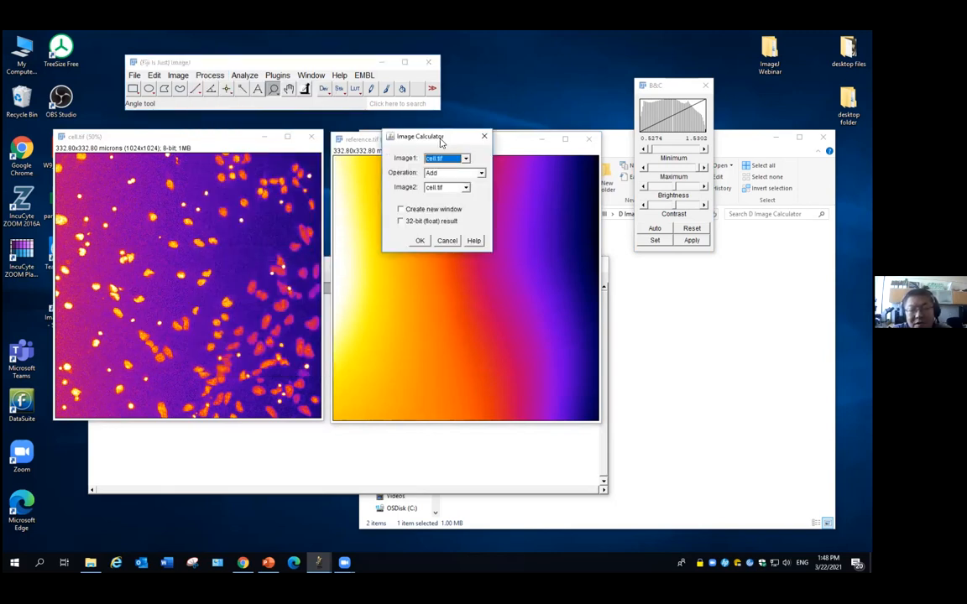
pyautogui.moveTo(443, 141); pyautogui.dragTo(345, 288)
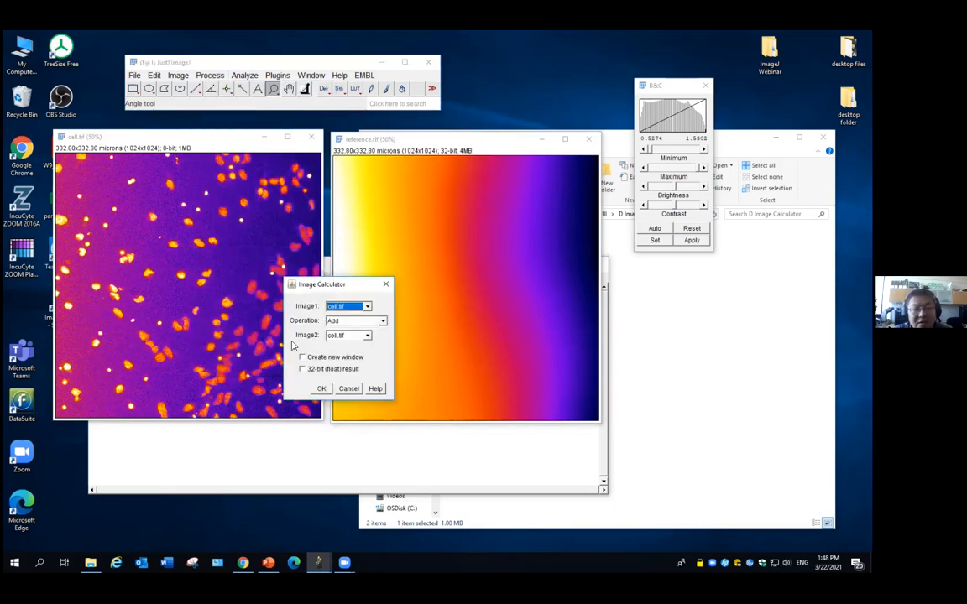
pyautogui.click(348, 307)
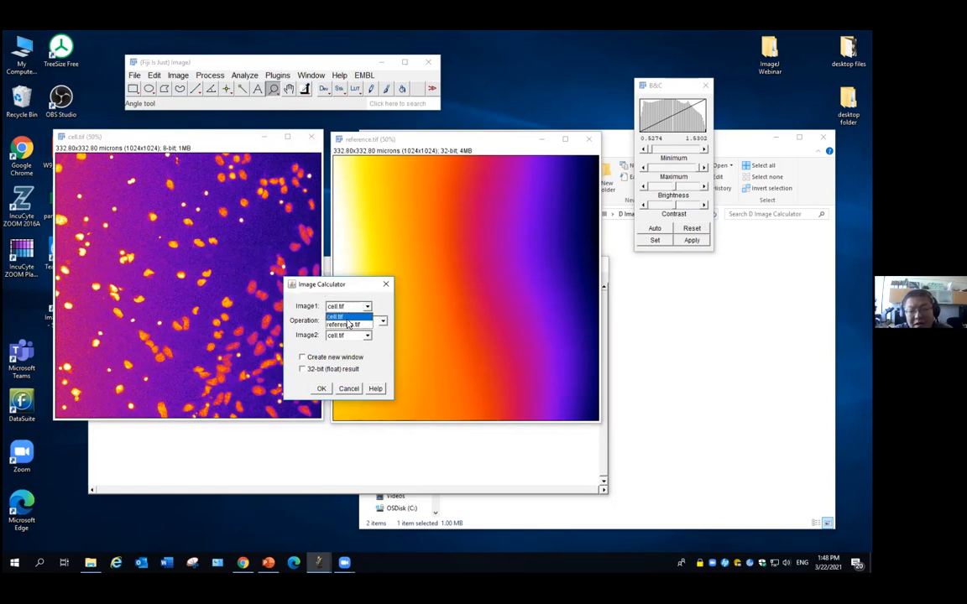
pyautogui.click(349, 319)
pyautogui.click(352, 336)
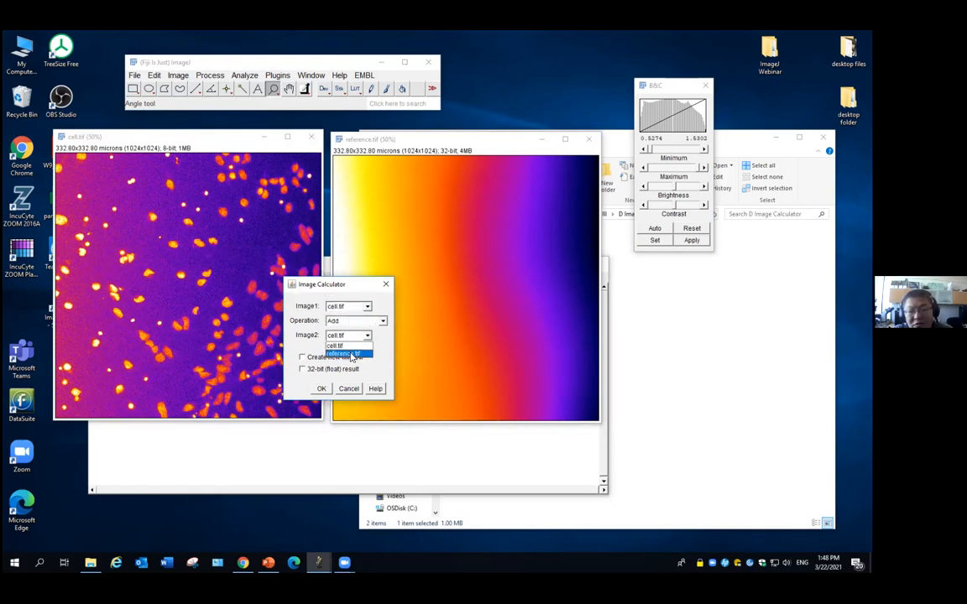
pyautogui.click(352, 356)
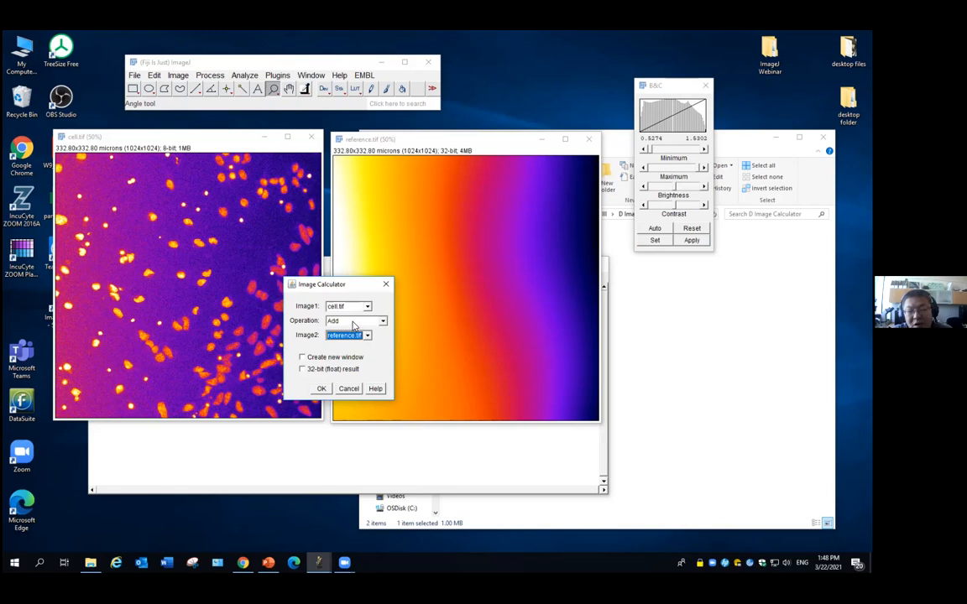
pyautogui.click(352, 322)
pyautogui.click(353, 354)
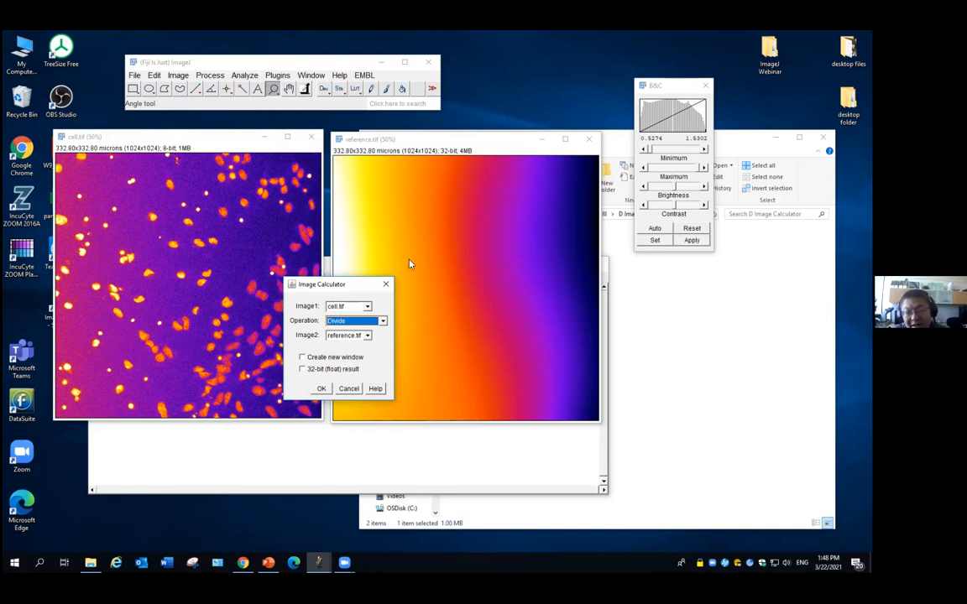
pyautogui.click(359, 361)
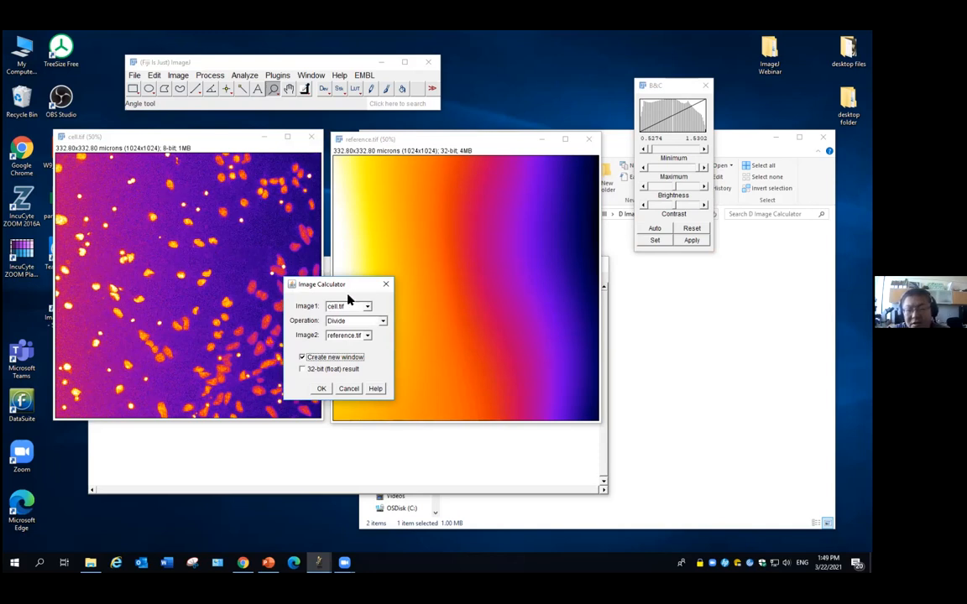
pyautogui.click(324, 389)
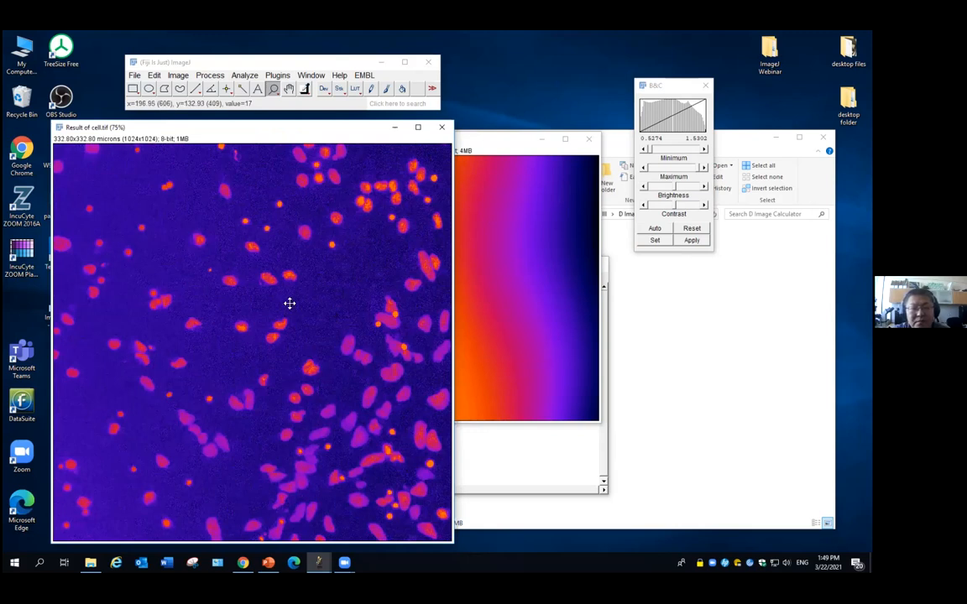
pyautogui.rightClick(290, 303)
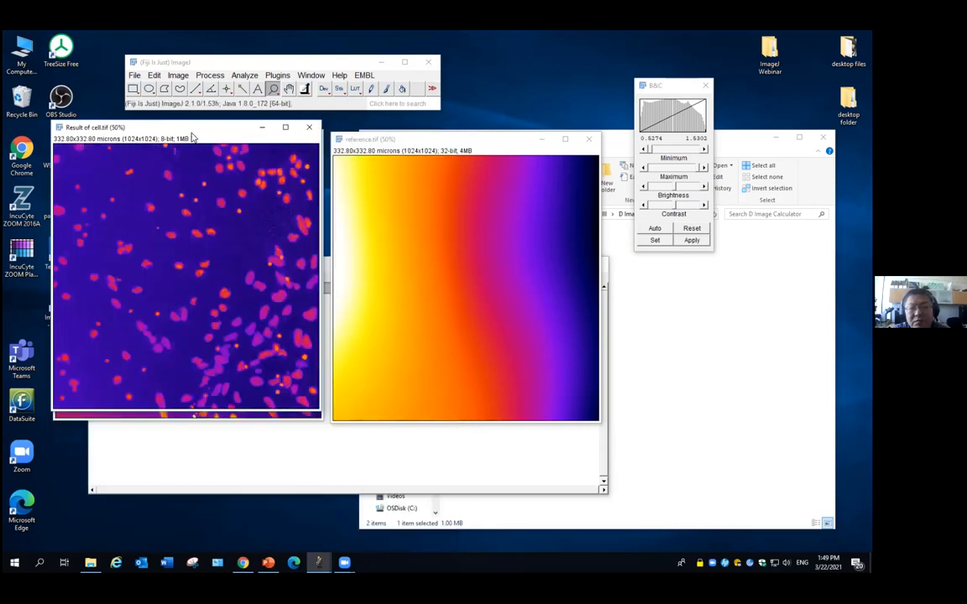
pyautogui.moveTo(192, 138); pyautogui.dragTo(461, 150)
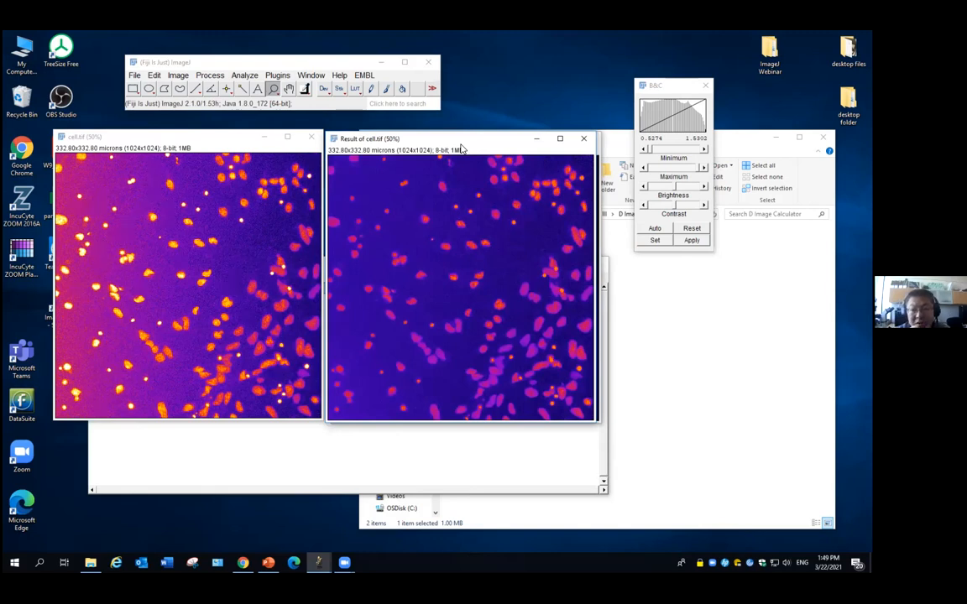
# Threshold the divided cell image with a lower limit of 115 and compare the highlighted nuclei with the reference image.
pyautogui.click(178, 75)
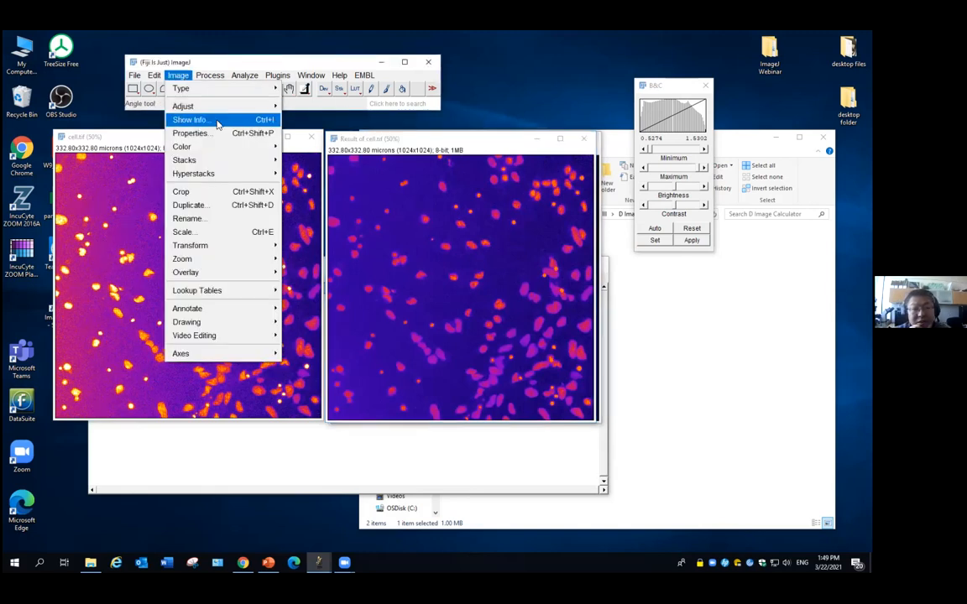
pyautogui.moveTo(245, 106)
pyautogui.click(319, 147)
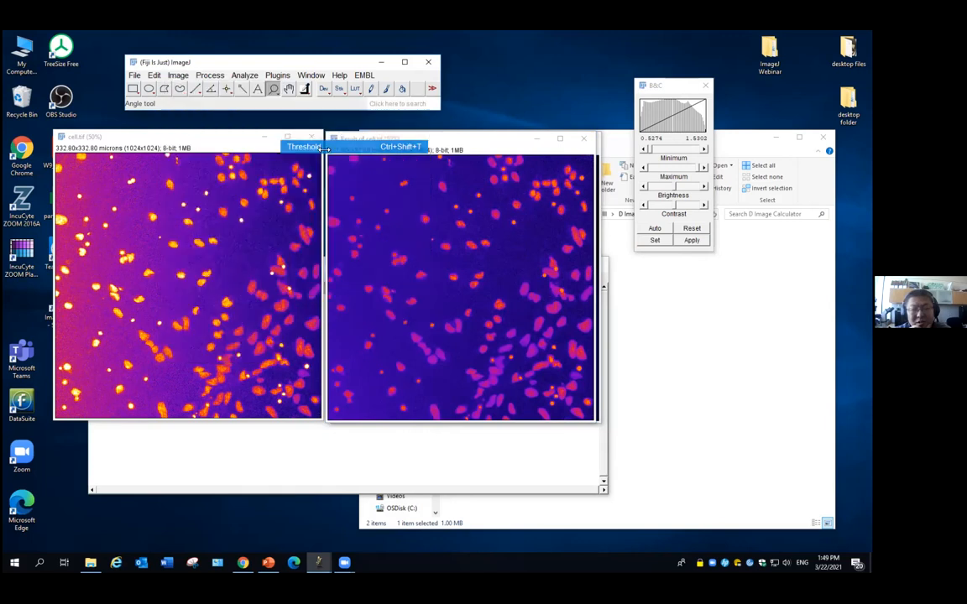
pyautogui.moveTo(442, 138); pyautogui.dragTo(329, 120)
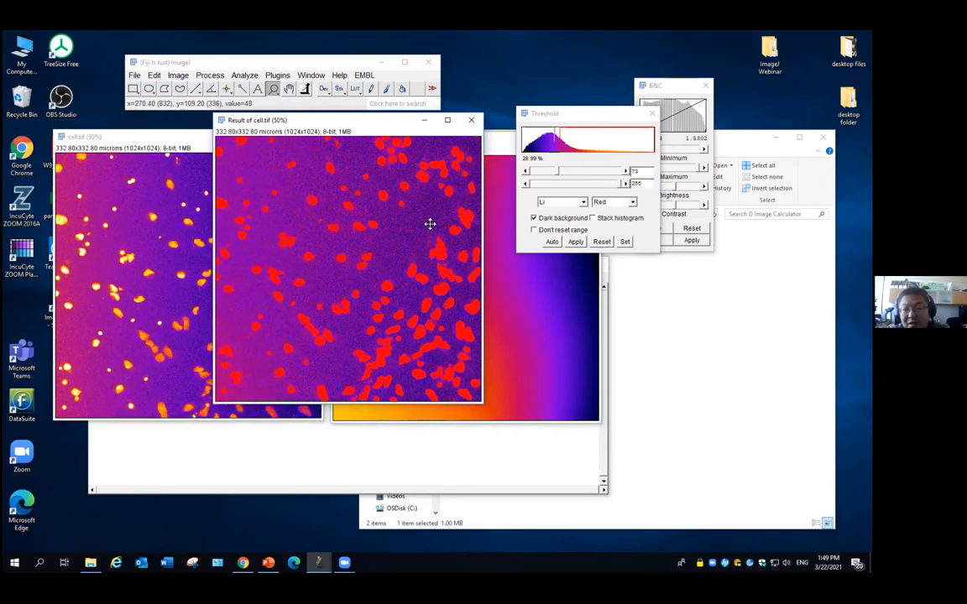
pyautogui.moveTo(557, 172)
pyautogui.mouseDown()
pyautogui.moveTo(598, 174)
pyautogui.moveTo(572, 182)
pyautogui.mouseUp()
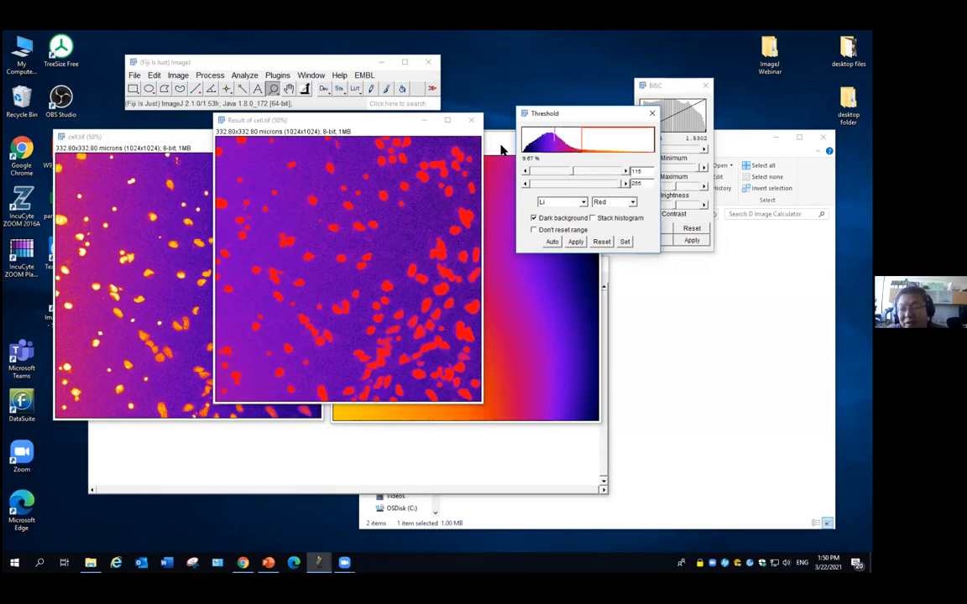
pyautogui.click(497, 269)
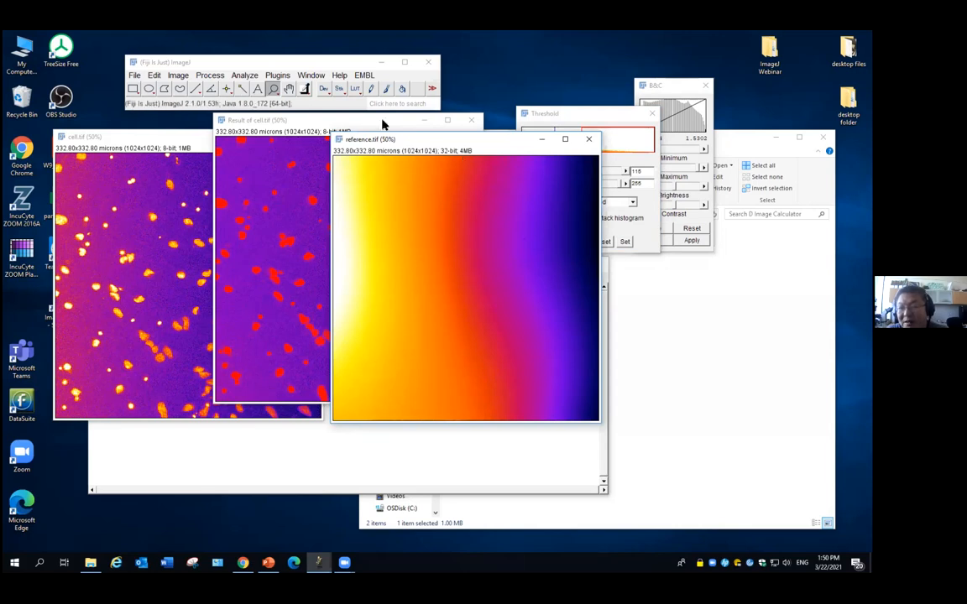
pyautogui.moveTo(382, 125); pyautogui.dragTo(417, 129)
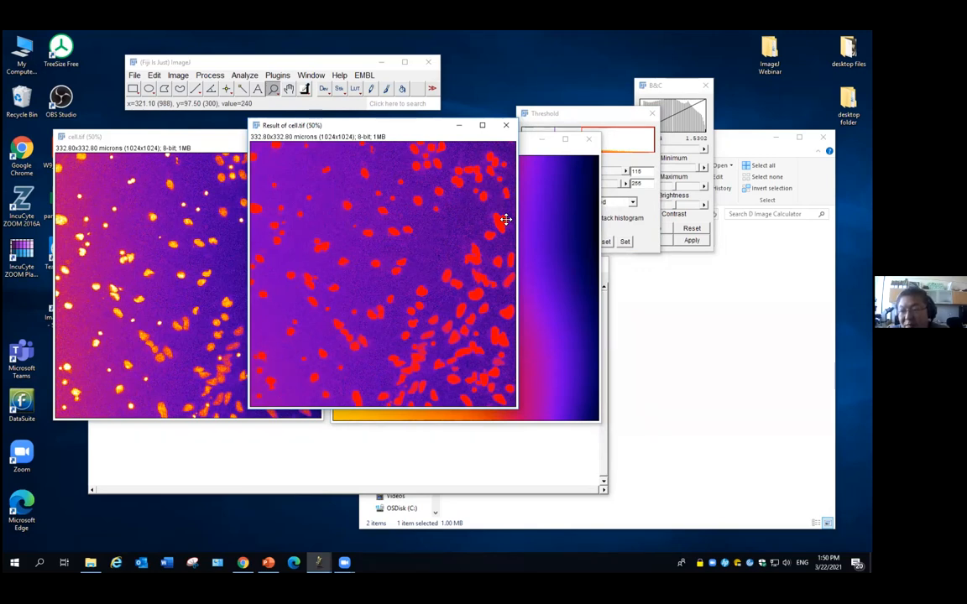
pyautogui.moveTo(412, 135); pyautogui.dragTo(315, 153)
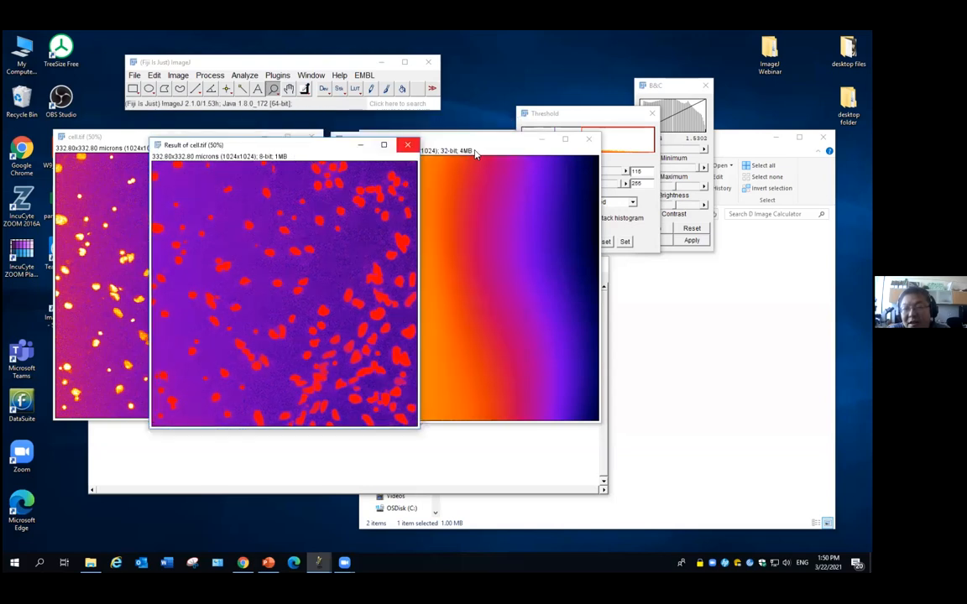
pyautogui.click(430, 138)
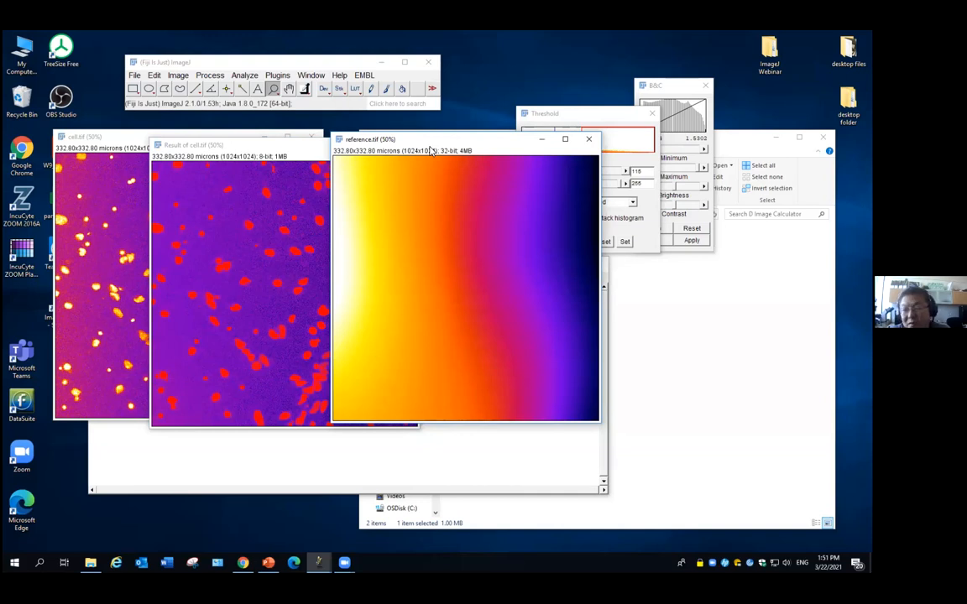
pyautogui.click(232, 142)
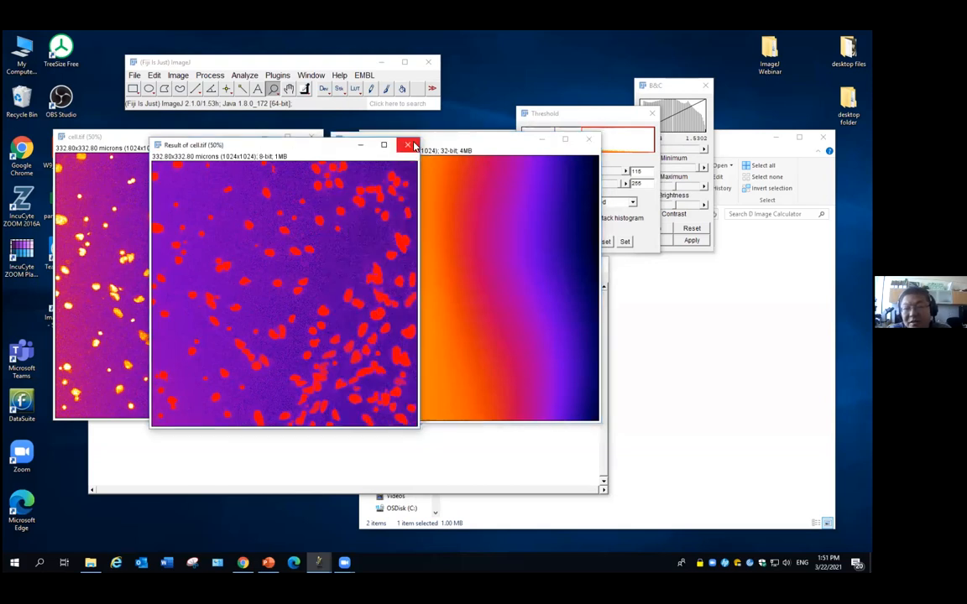
# Close the divided result and the reference image without saving, plus the Threshold, B&C and Results windows, keeping only the cell image open.
pyautogui.click(409, 146)
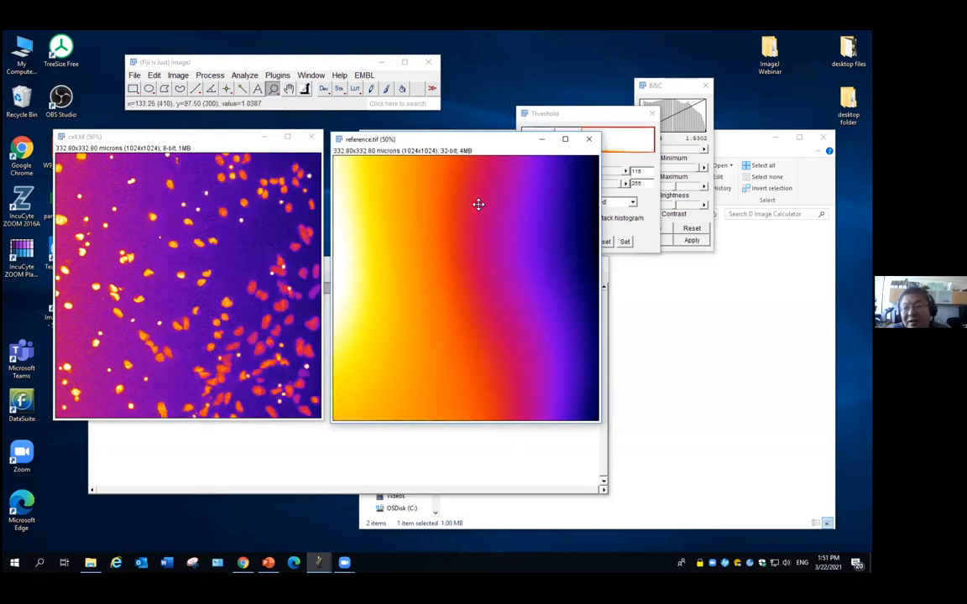
pyautogui.moveTo(496, 145); pyautogui.dragTo(367, 164)
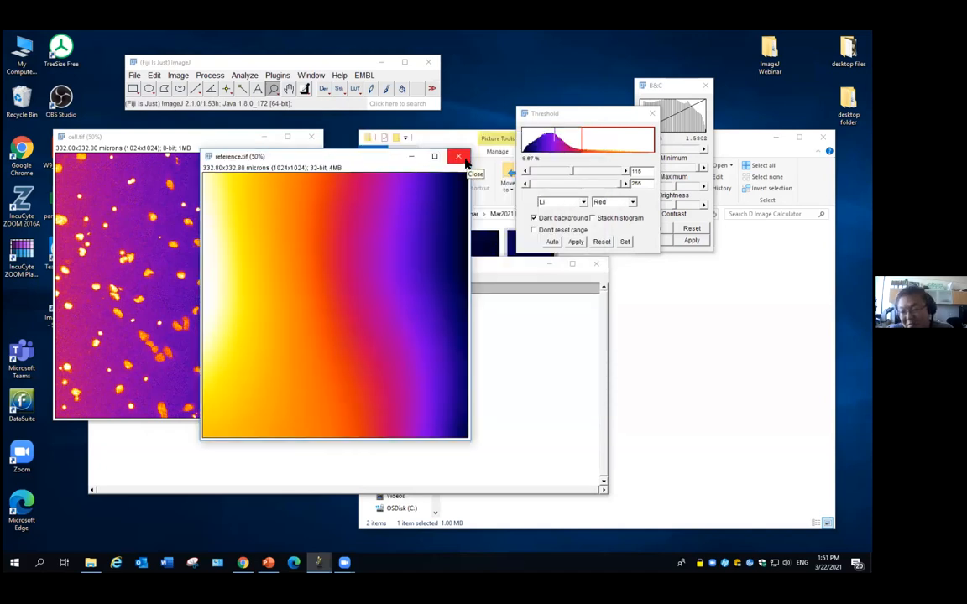
pyautogui.click(465, 160)
pyautogui.click(444, 199)
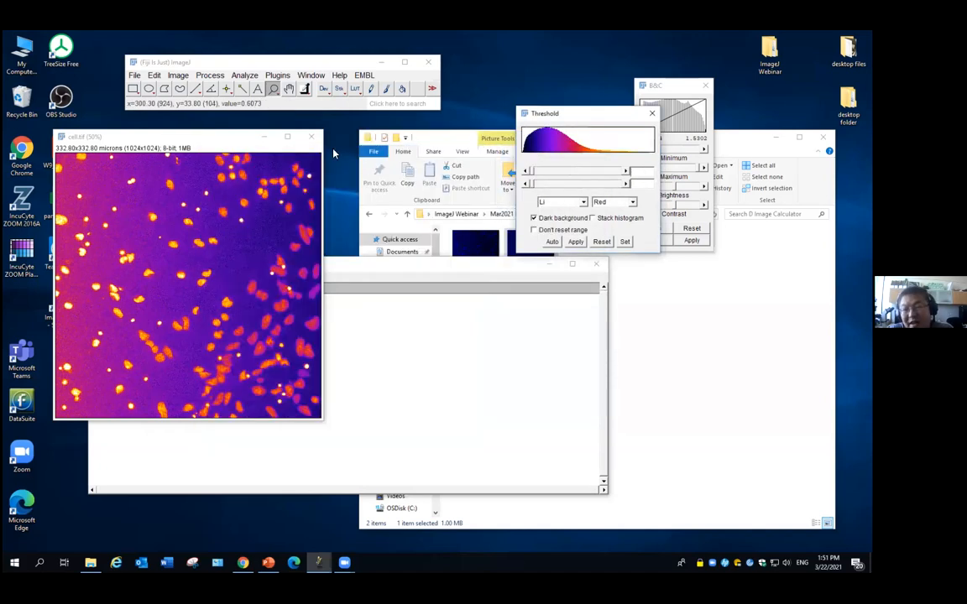
pyautogui.click(651, 113)
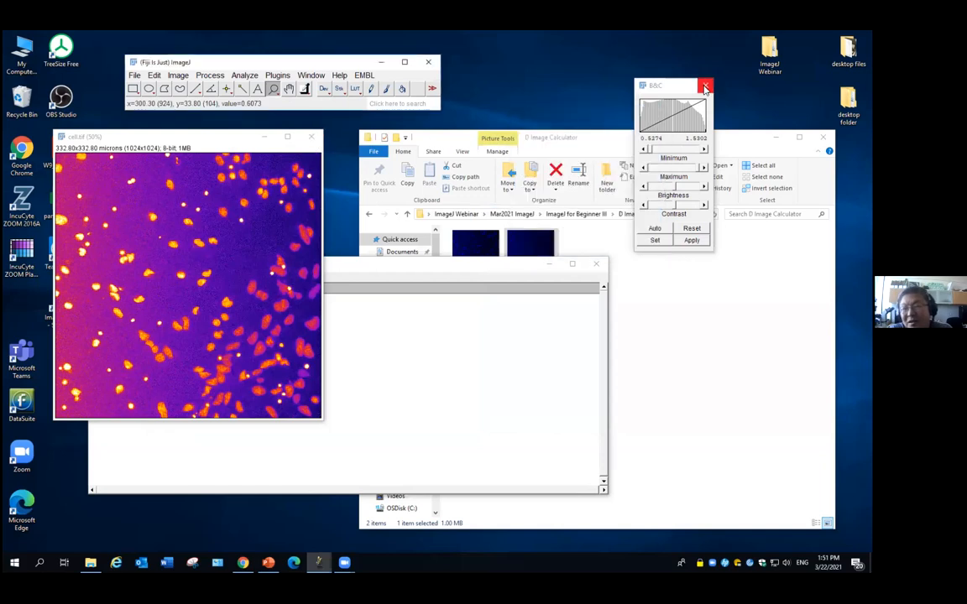
pyautogui.click(705, 85)
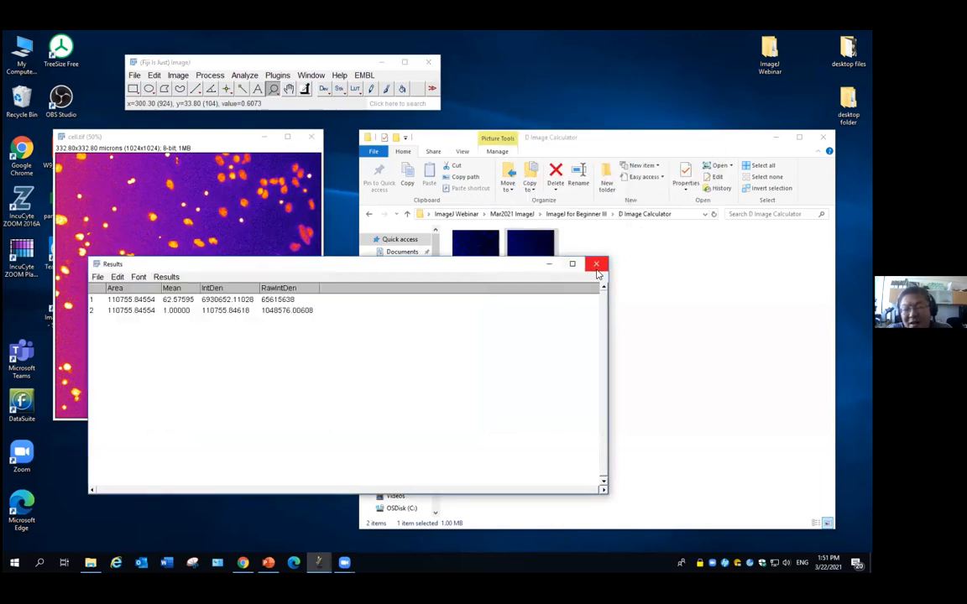
pyautogui.click(596, 264)
pyautogui.click(434, 196)
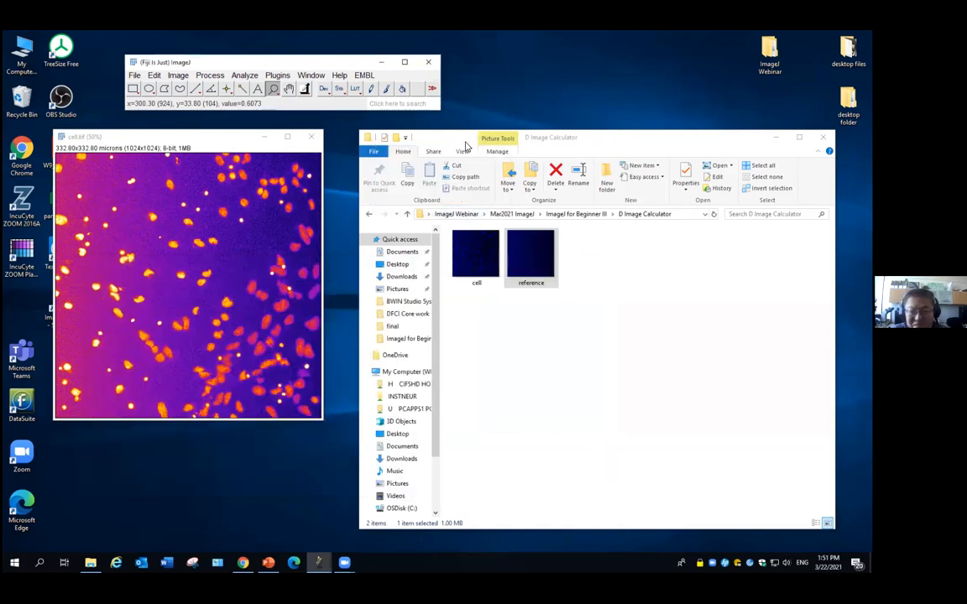
pyautogui.moveTo(460, 140); pyautogui.dragTo(458, 136)
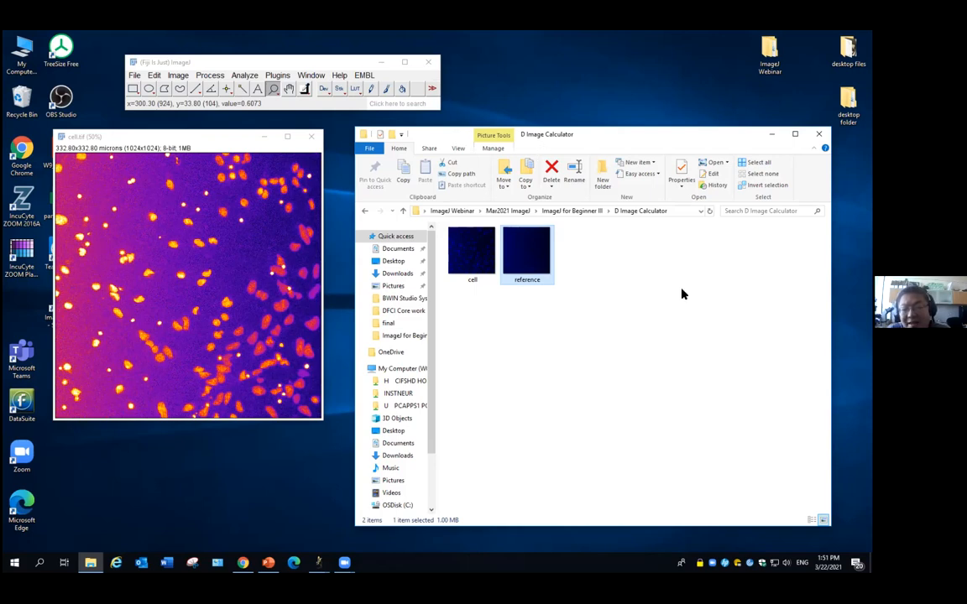
# Apply a Gaussian Blur with a sigma of 100 to the cell image, checking it in the preview first.
pyautogui.click(231, 141)
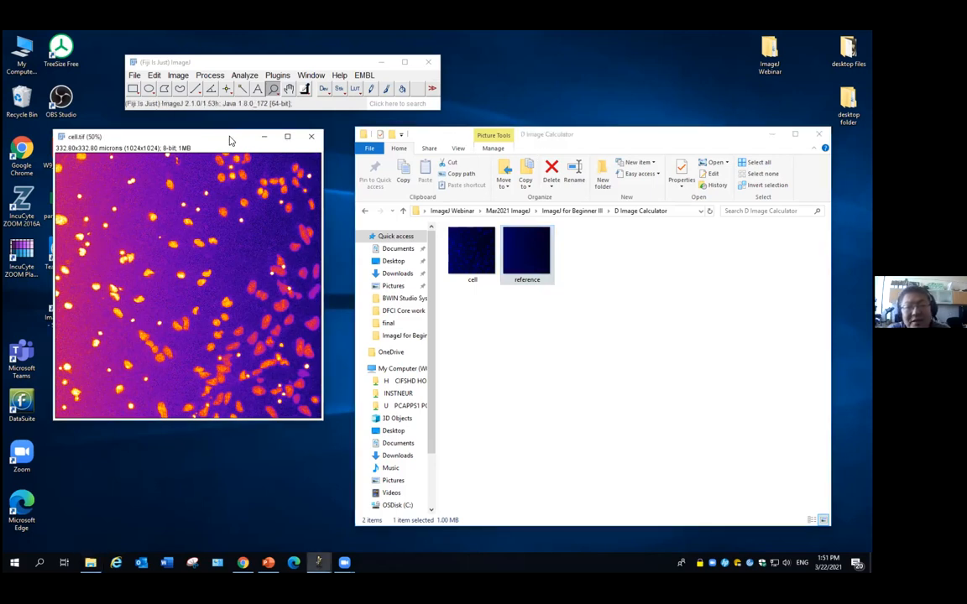
pyautogui.moveTo(231, 141); pyautogui.dragTo(304, 138)
pyautogui.click(209, 75)
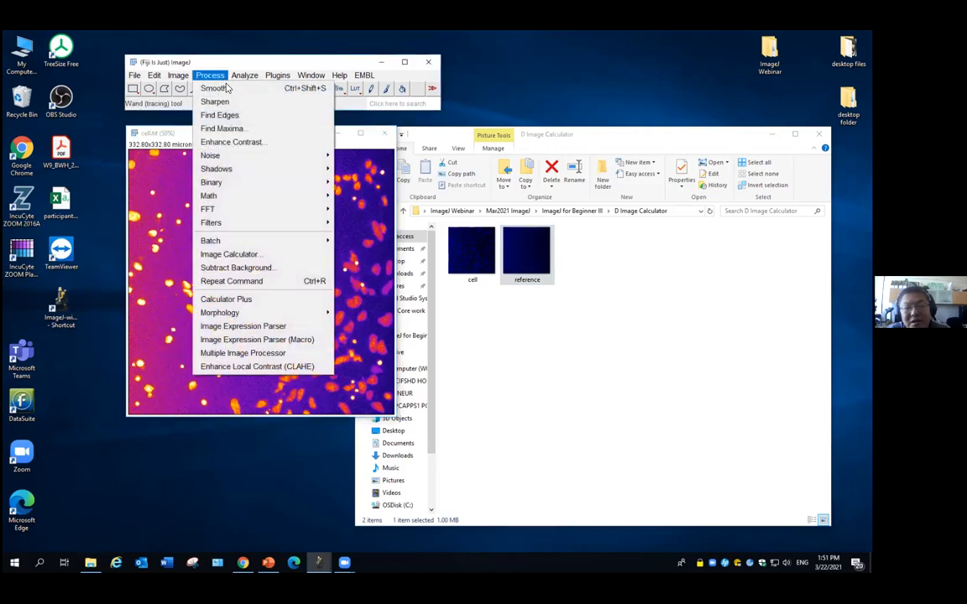
pyautogui.moveTo(251, 222)
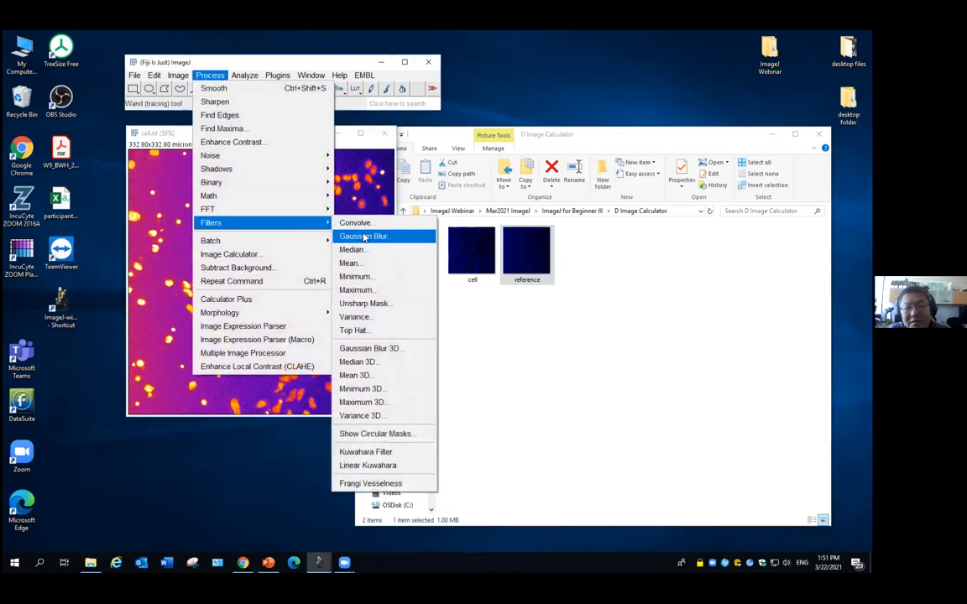
pyautogui.click(365, 237)
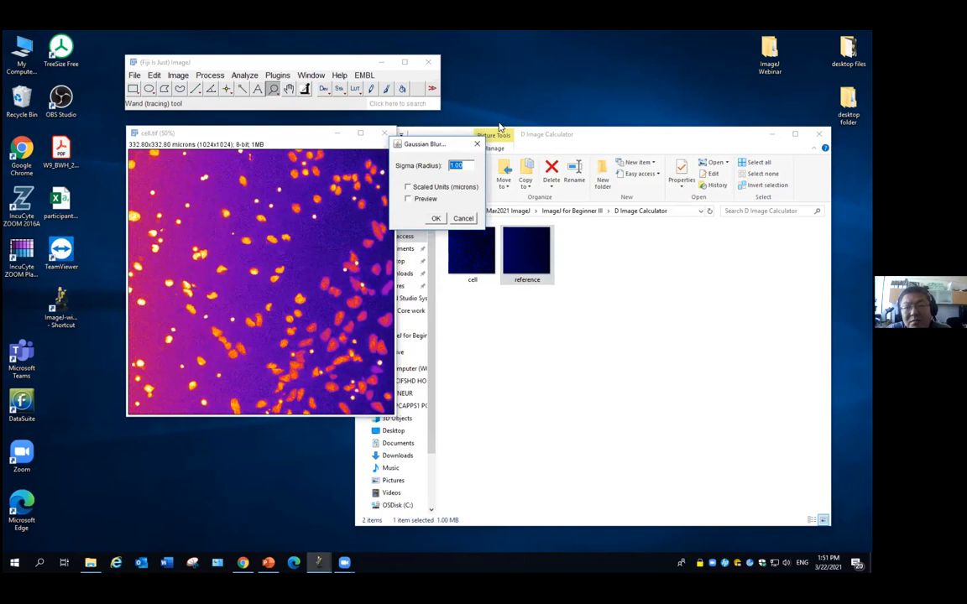
pyautogui.moveTo(436, 143); pyautogui.dragTo(495, 125)
pyautogui.write('100')
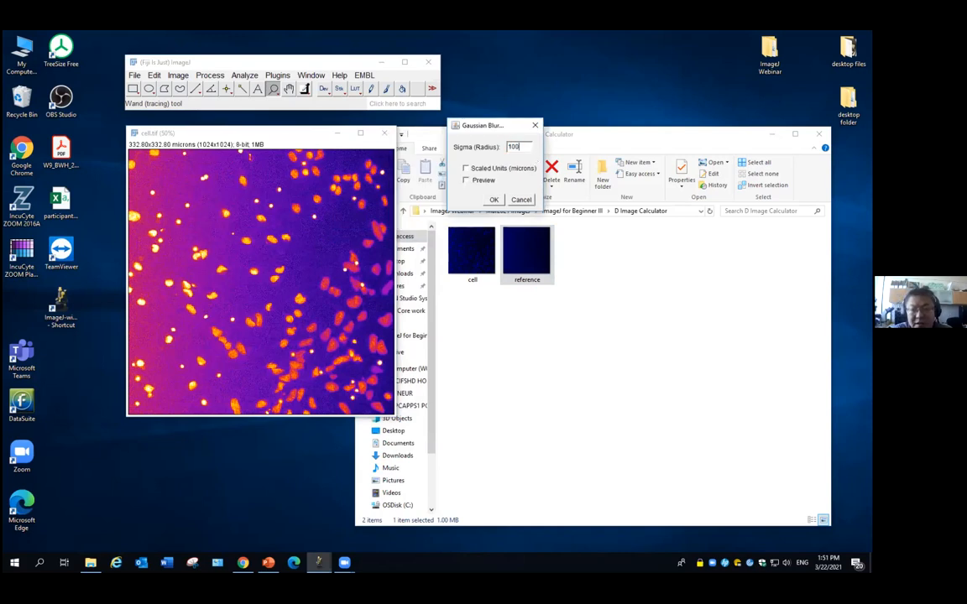
pyautogui.click(482, 182)
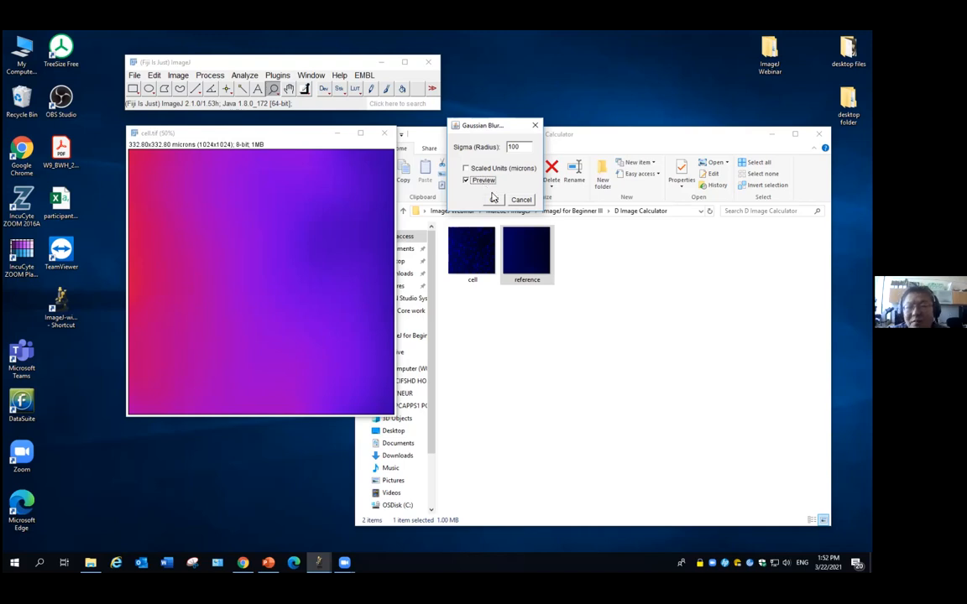
pyautogui.click(494, 199)
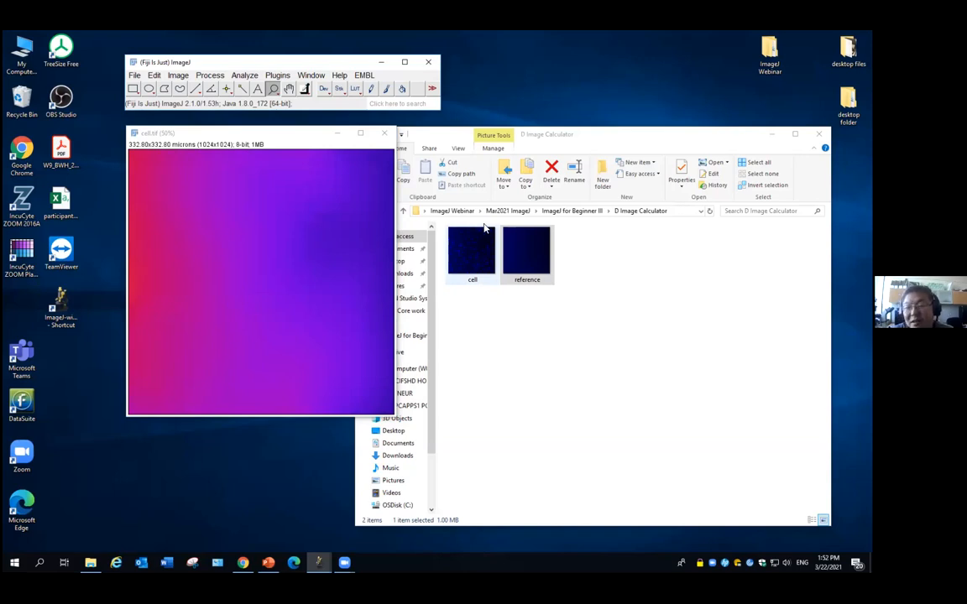
# Close the blurred image without saving, reopen cell.tif with the Fire lookup table, and shrink it to 50% beside the file window.
pyautogui.click(384, 132)
pyautogui.click(433, 196)
pyautogui.moveTo(471, 250); pyautogui.dragTo(252, 84)
pyautogui.click(178, 74)
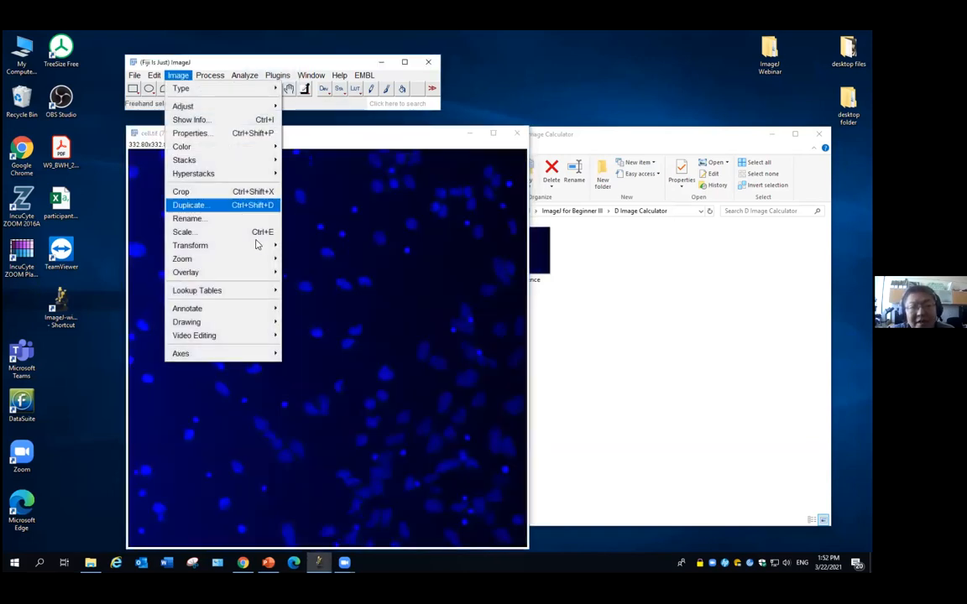
pyautogui.moveTo(267, 290)
pyautogui.click(293, 80)
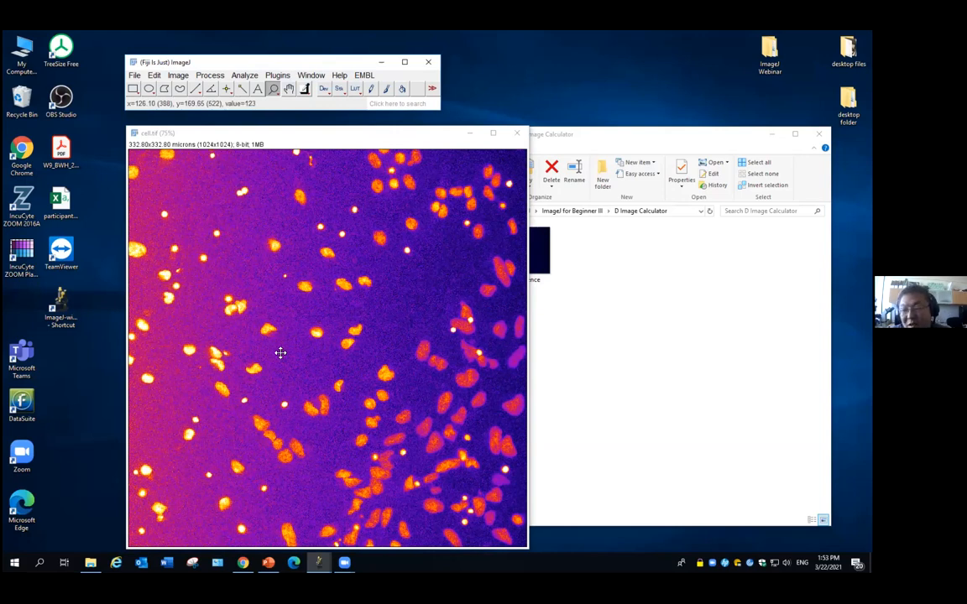
pyautogui.rightClick(315, 280)
pyautogui.moveTo(269, 130); pyautogui.dragTo(231, 131)
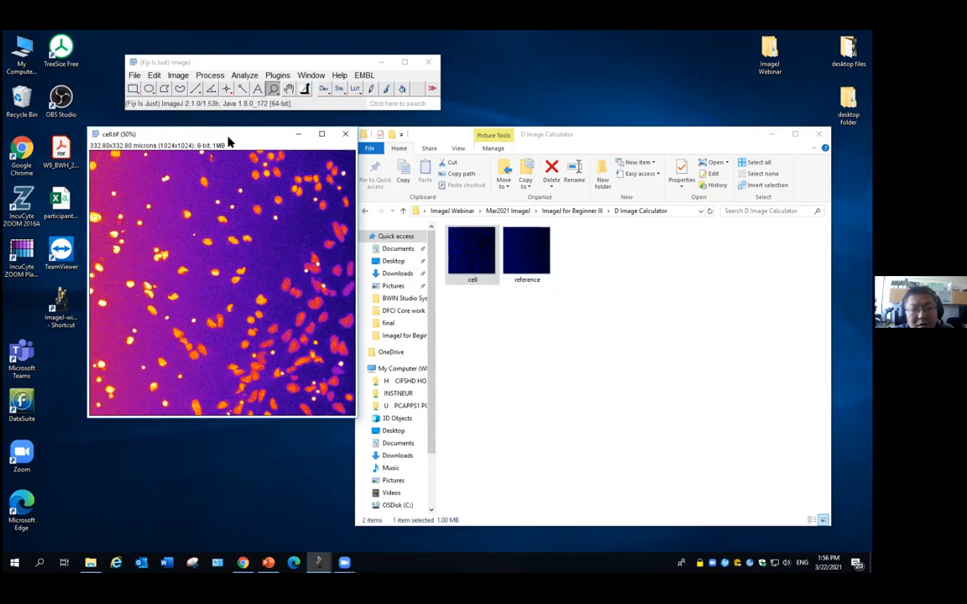
# Close the cell image, open reference.tif at 50% and apply the Fire lookup table.
pyautogui.click(345, 135)
pyautogui.moveTo(526, 250); pyautogui.dragTo(153, 126)
pyautogui.rightClick(239, 232)
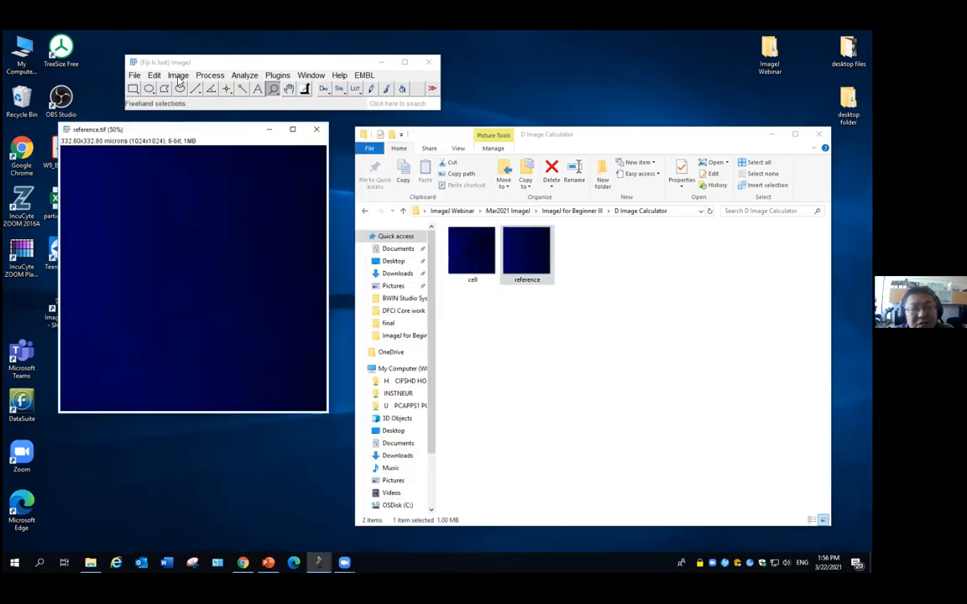
pyautogui.click(179, 76)
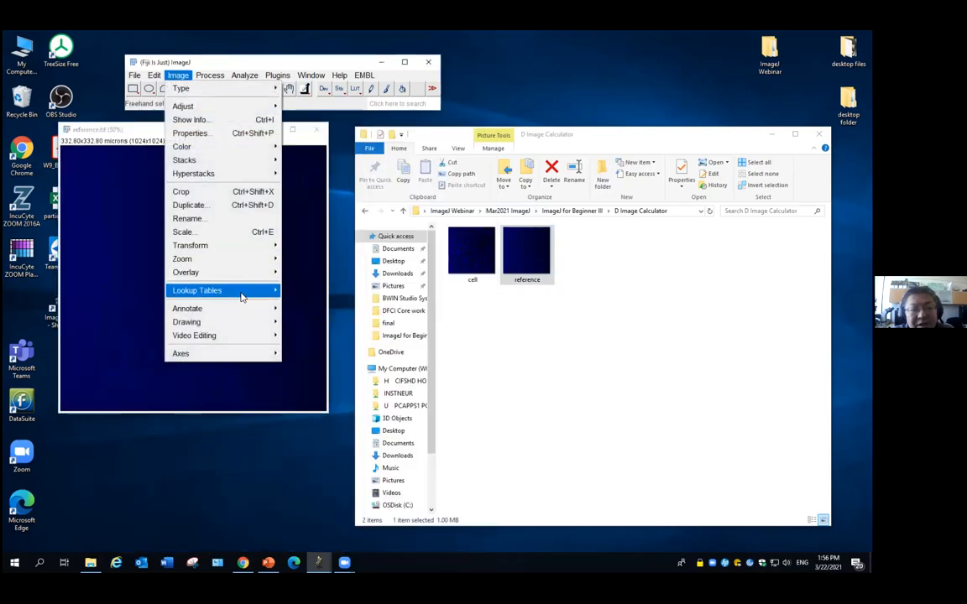
pyautogui.moveTo(241, 295)
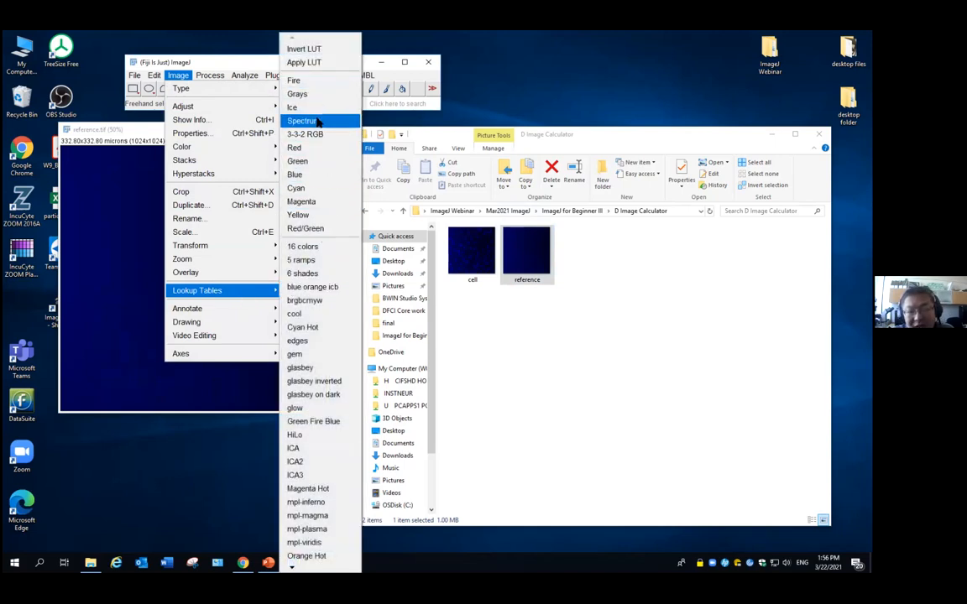
pyautogui.click(307, 84)
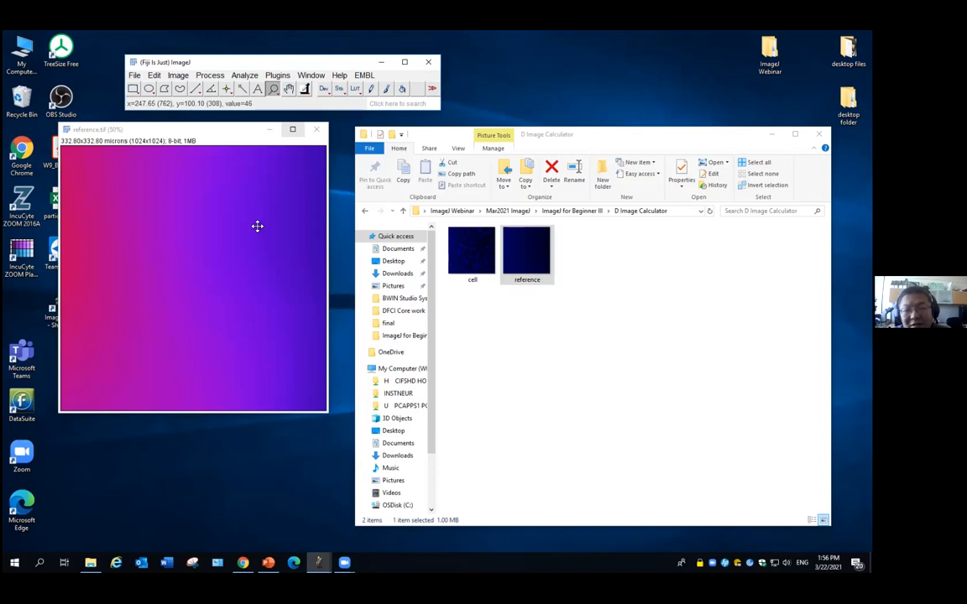
# Try the Grays lookup table and a multicolour one on the reference image, and reapply Fire.
pyautogui.click(178, 75)
pyautogui.moveTo(244, 290)
pyautogui.click(296, 91)
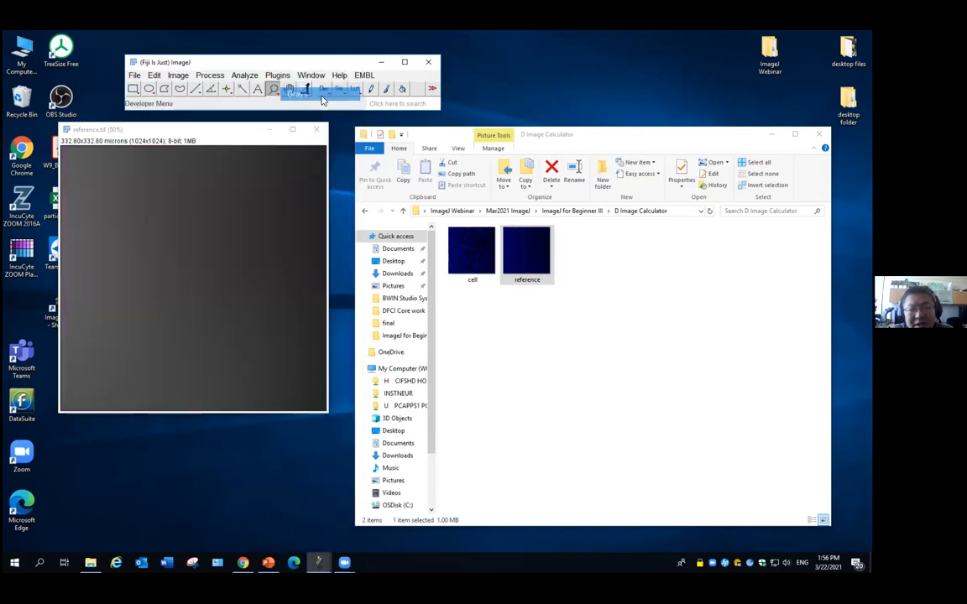
pyautogui.click(178, 75)
pyautogui.moveTo(269, 290)
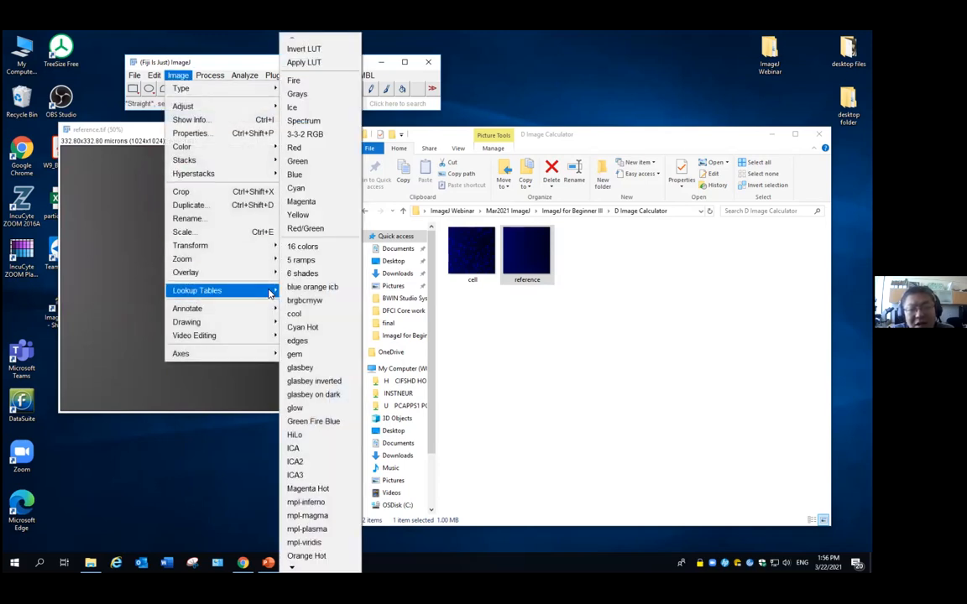
pyautogui.click(305, 279)
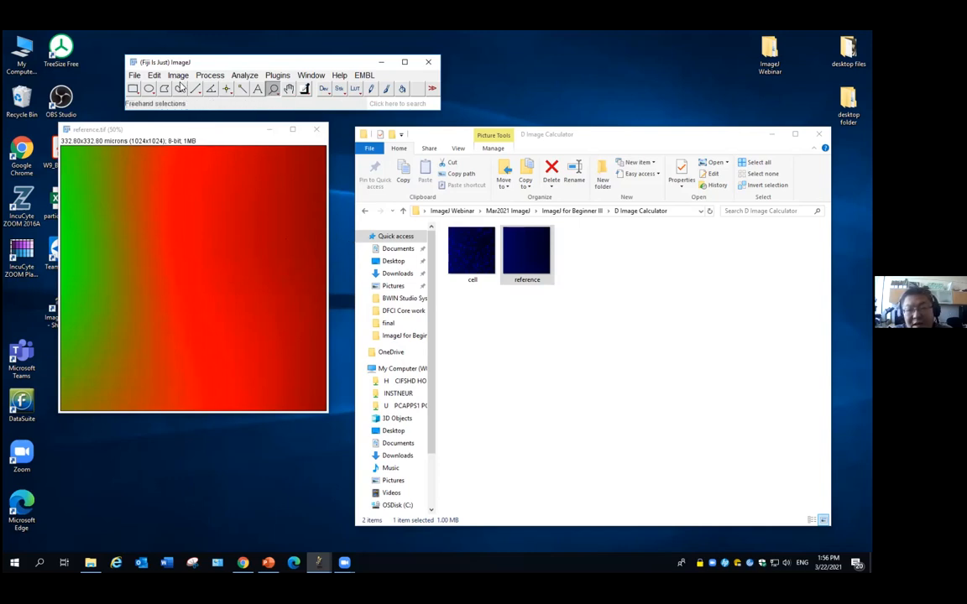
pyautogui.click(179, 75)
pyautogui.moveTo(251, 289)
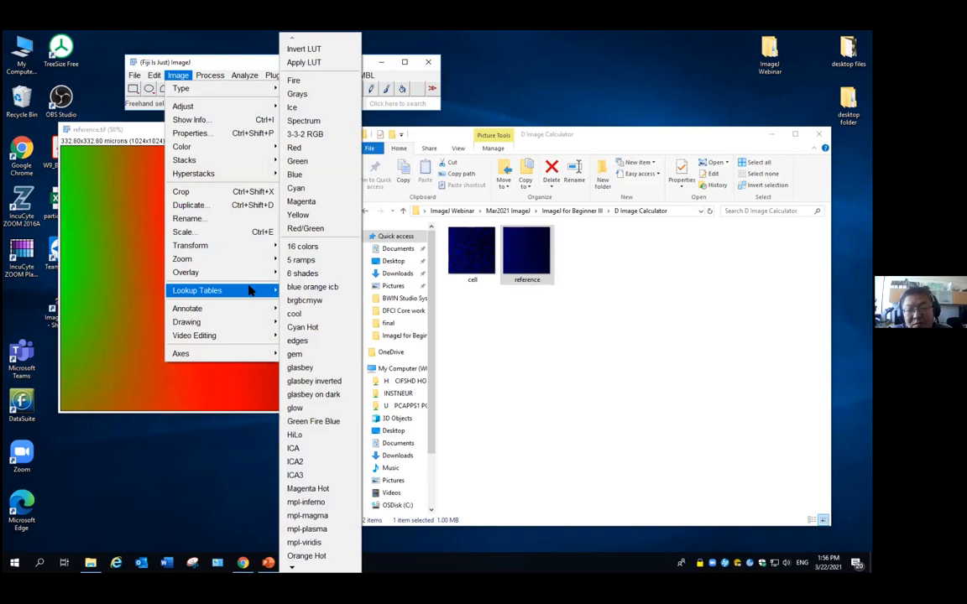
pyautogui.click(310, 84)
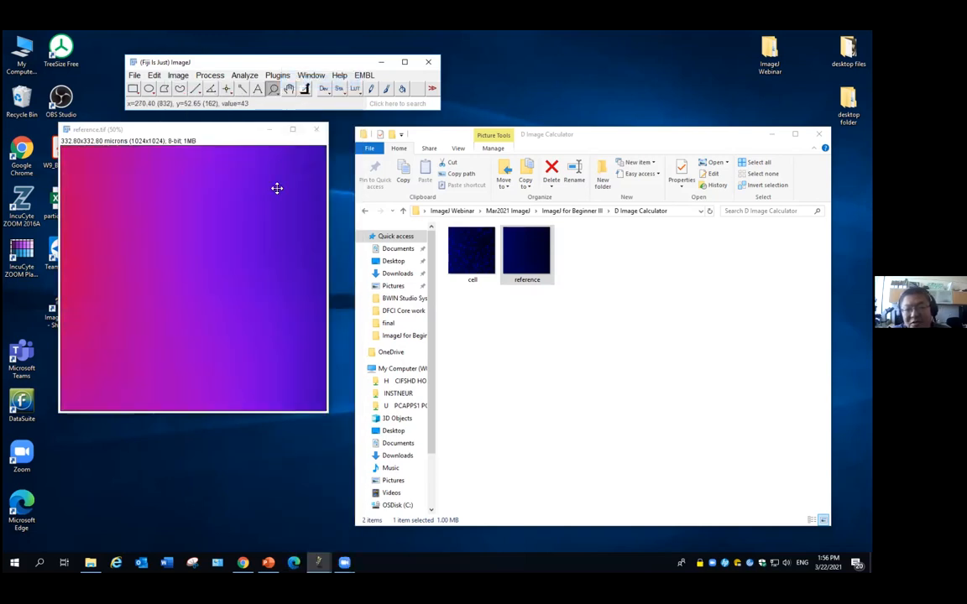
# Open cell.tif alongside the reference image and recolour it with the Green and then the Fire lookup table.
pyautogui.moveTo(472, 250); pyautogui.dragTo(266, 96)
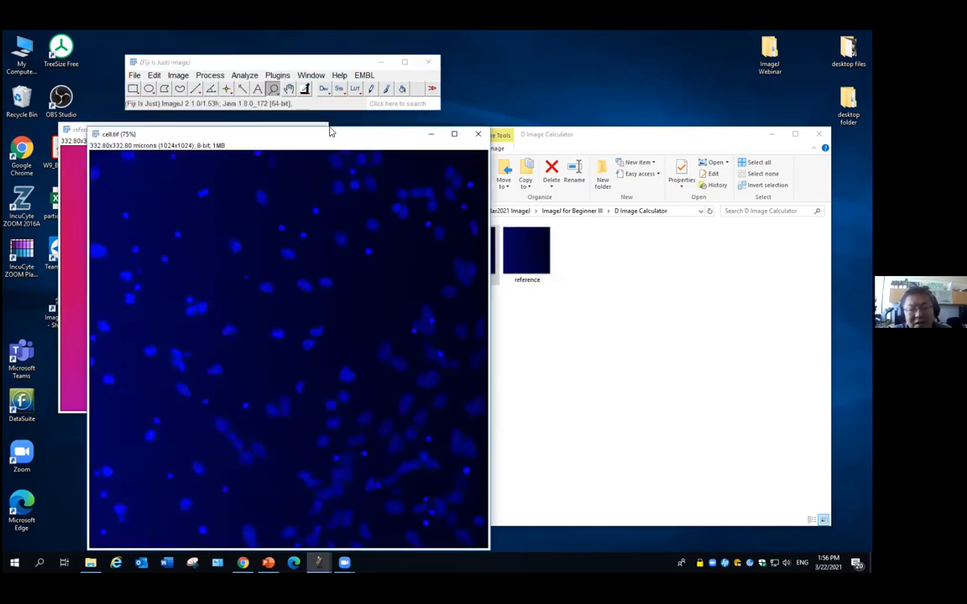
pyautogui.moveTo(295, 130); pyautogui.dragTo(299, 119)
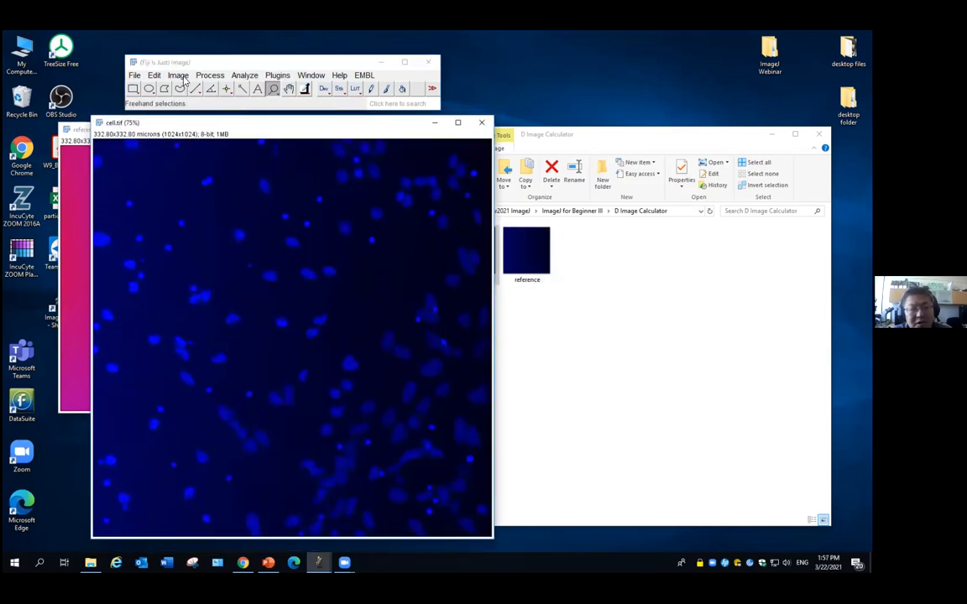
pyautogui.click(178, 75)
pyautogui.moveTo(252, 290)
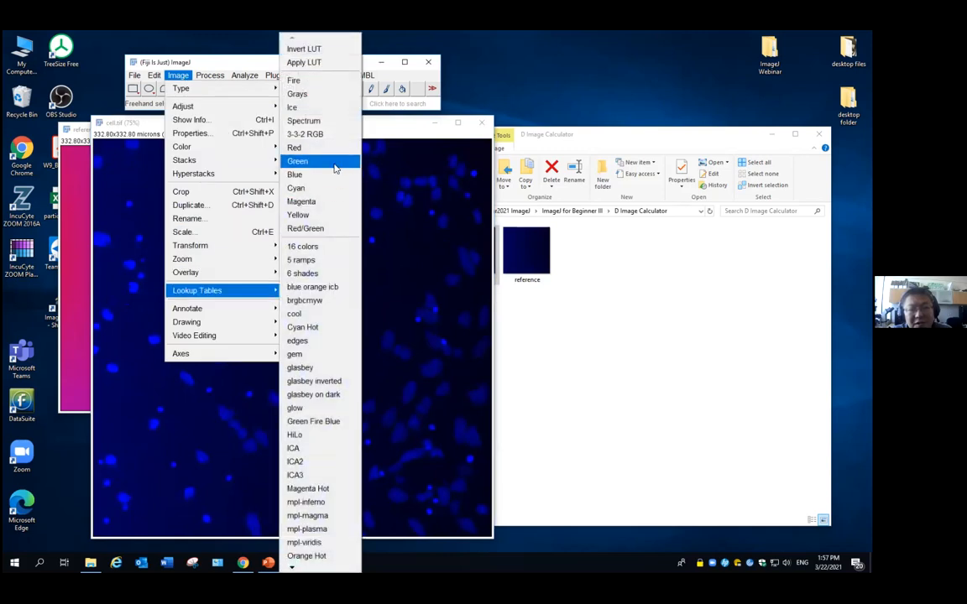
pyautogui.click(334, 162)
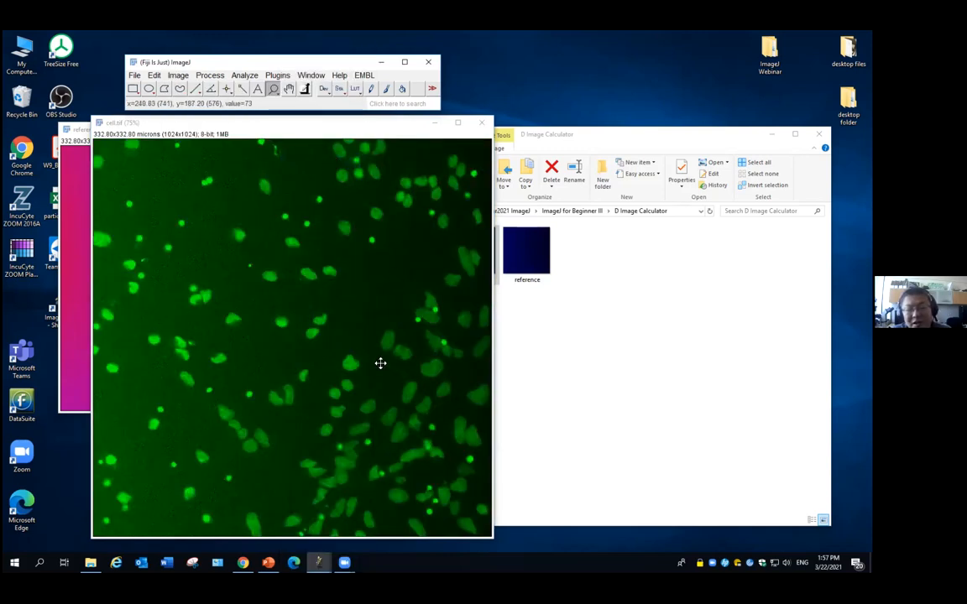
pyautogui.click(177, 74)
pyautogui.moveTo(251, 290)
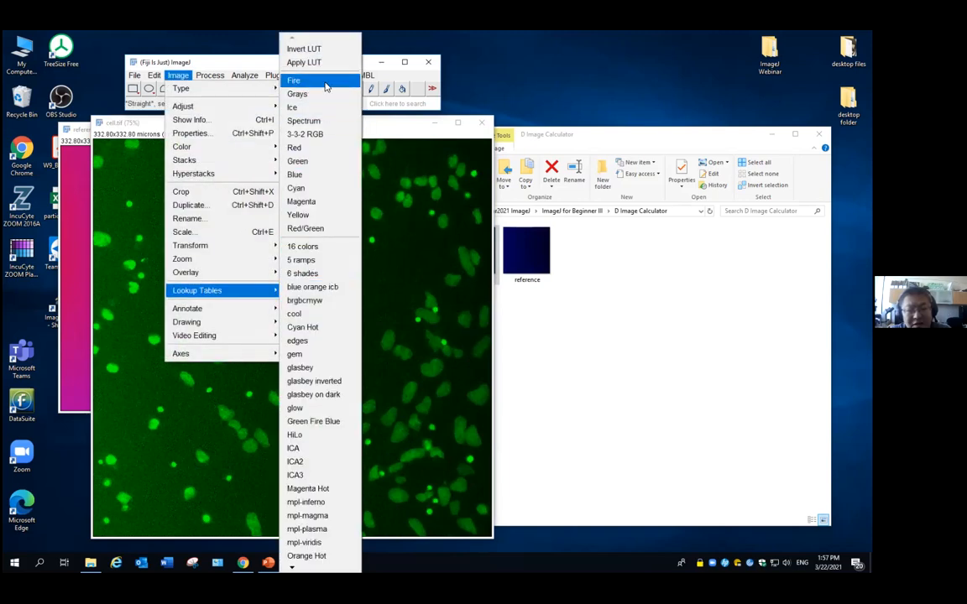
pyautogui.click(289, 74)
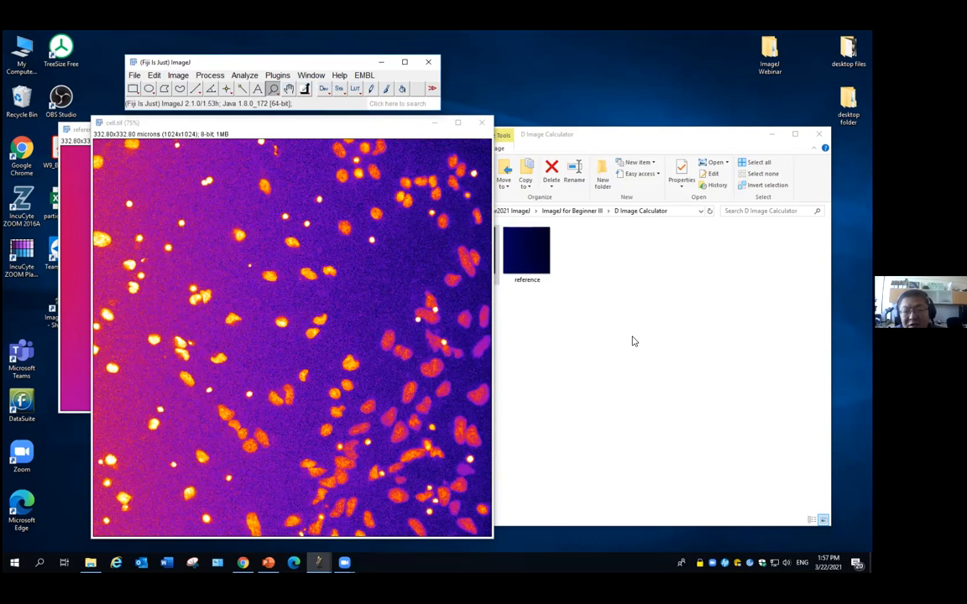
# Close the cell and reference images and open the spy game folder inside ImageJ for Beginner III.
pyautogui.click(481, 122)
pyautogui.click(322, 131)
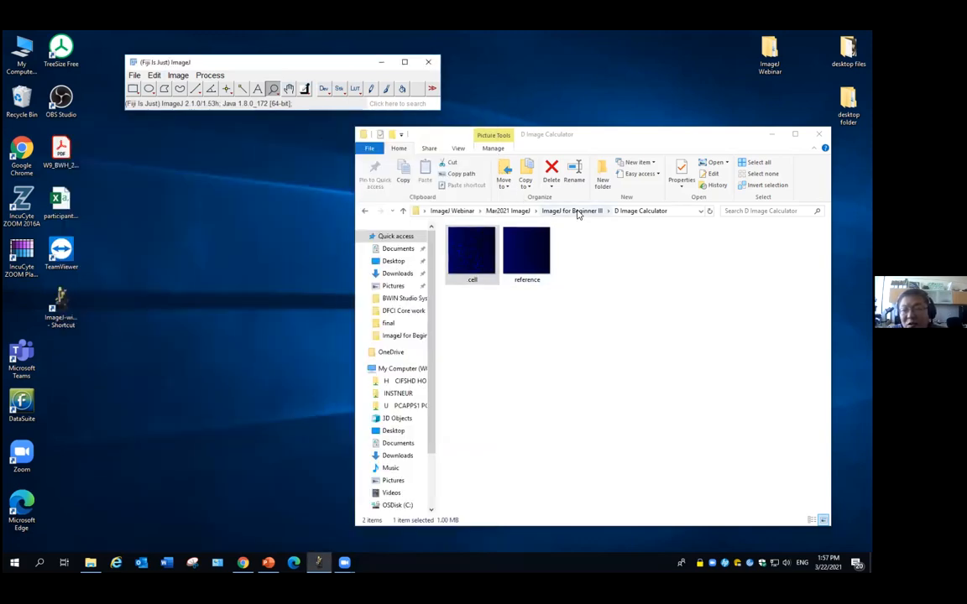
pyautogui.click(574, 211)
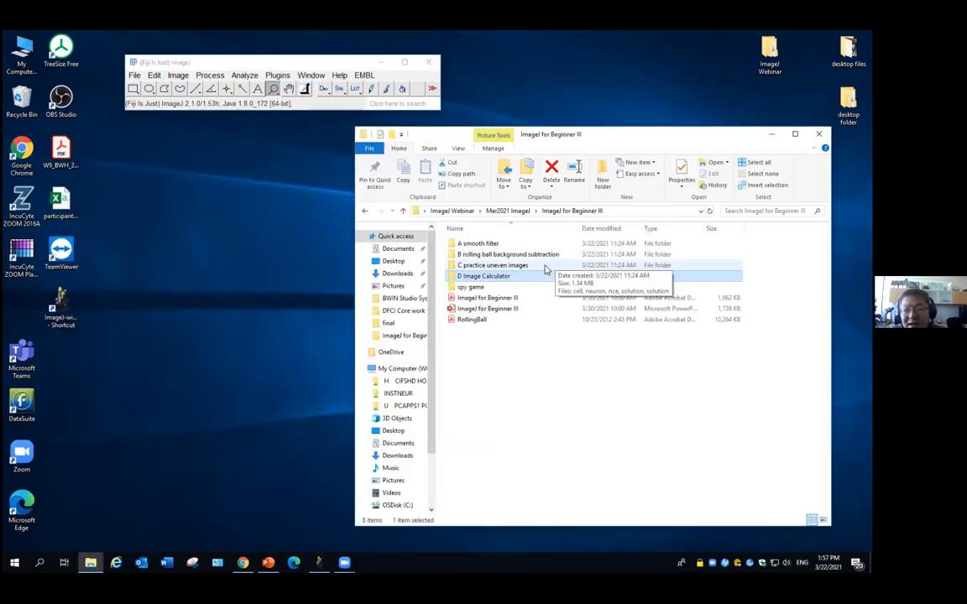
pyautogui.click(480, 289)
pyautogui.doubleClick(481, 289)
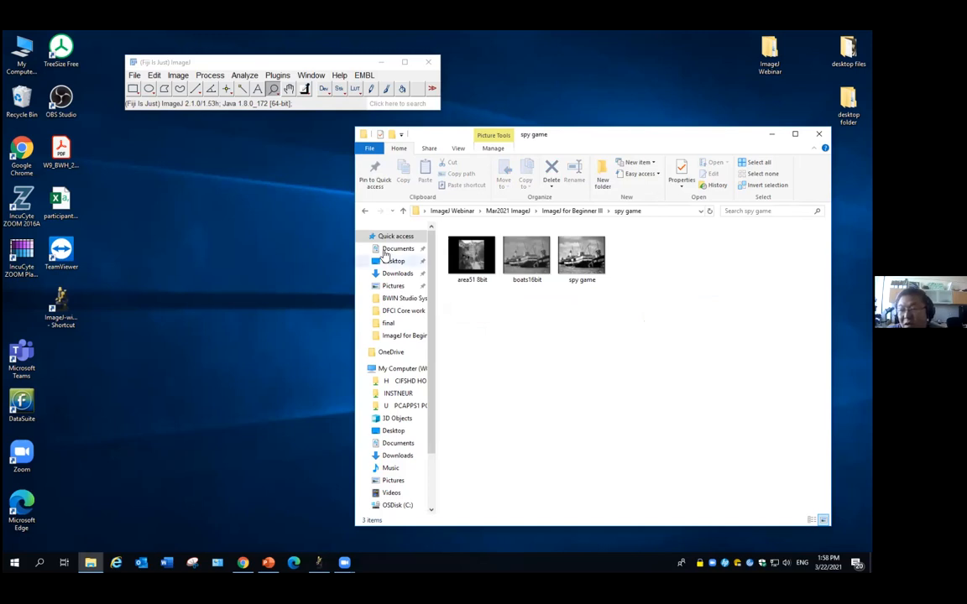
# Reposition the folder window and open the spy game image in Fiji.
pyautogui.moveTo(611, 136); pyautogui.dragTo(529, 151)
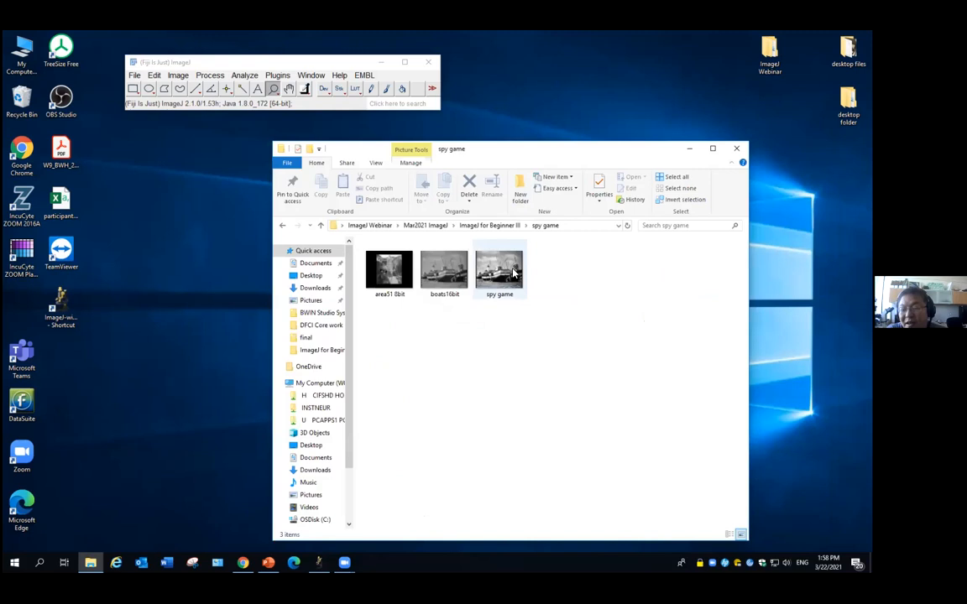
pyautogui.click(504, 267)
pyautogui.moveTo(449, 229); pyautogui.dragTo(229, 85)
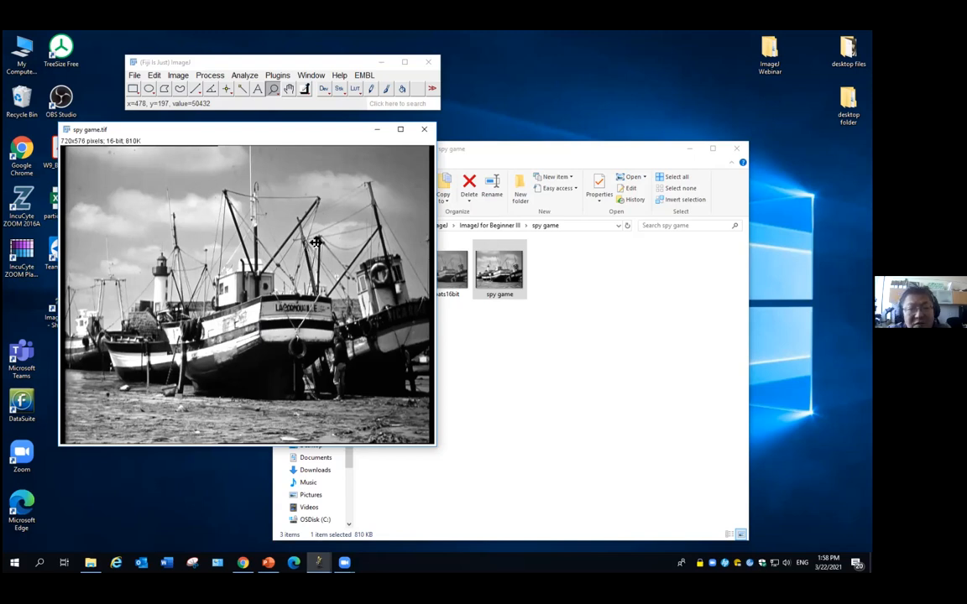
# Try a brighter, lower-contrast display of the spy game image with Brightness/Contrast, and reset the display range.
pyautogui.click(178, 75)
pyautogui.moveTo(218, 106)
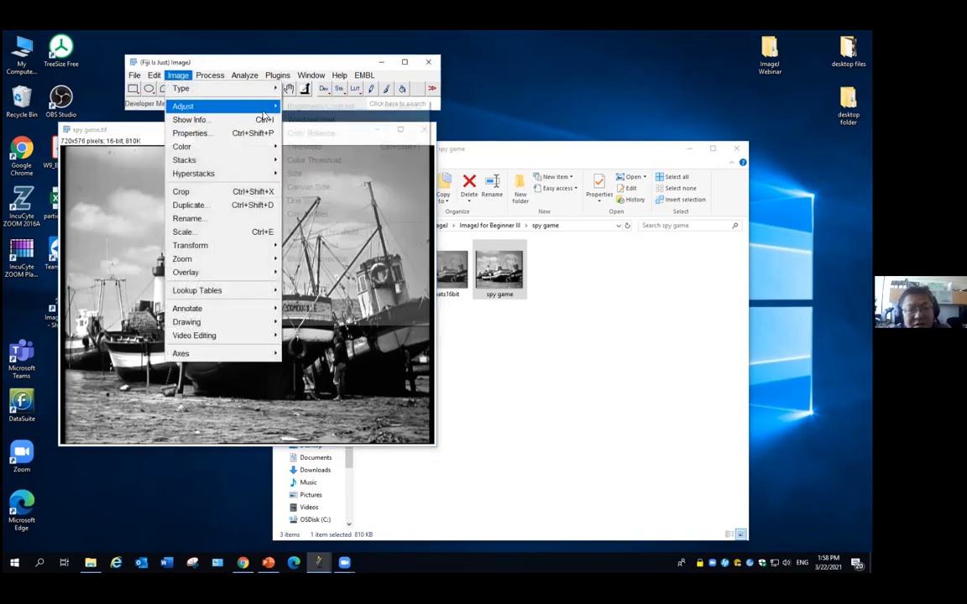
pyautogui.click(319, 107)
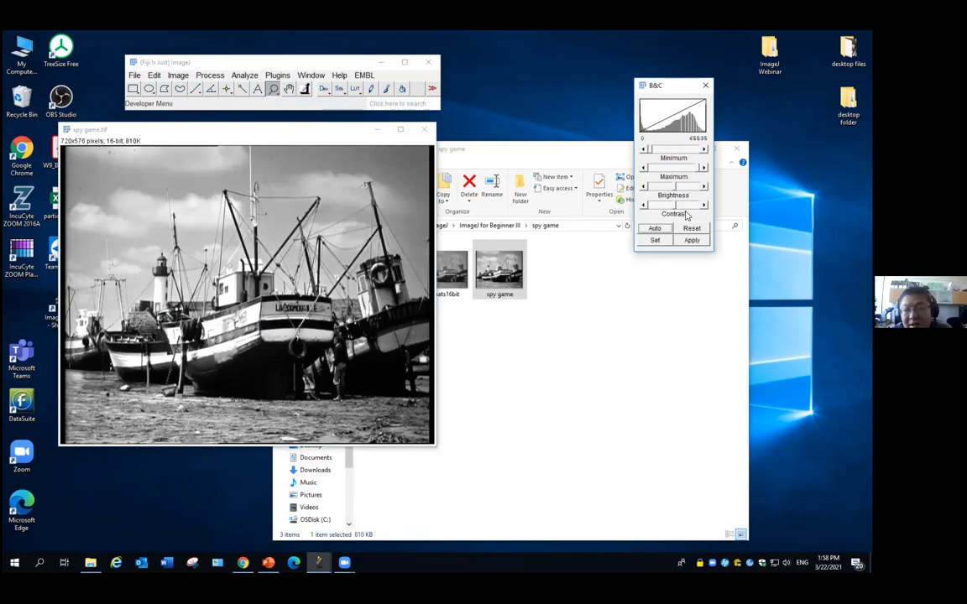
pyautogui.click(672, 187)
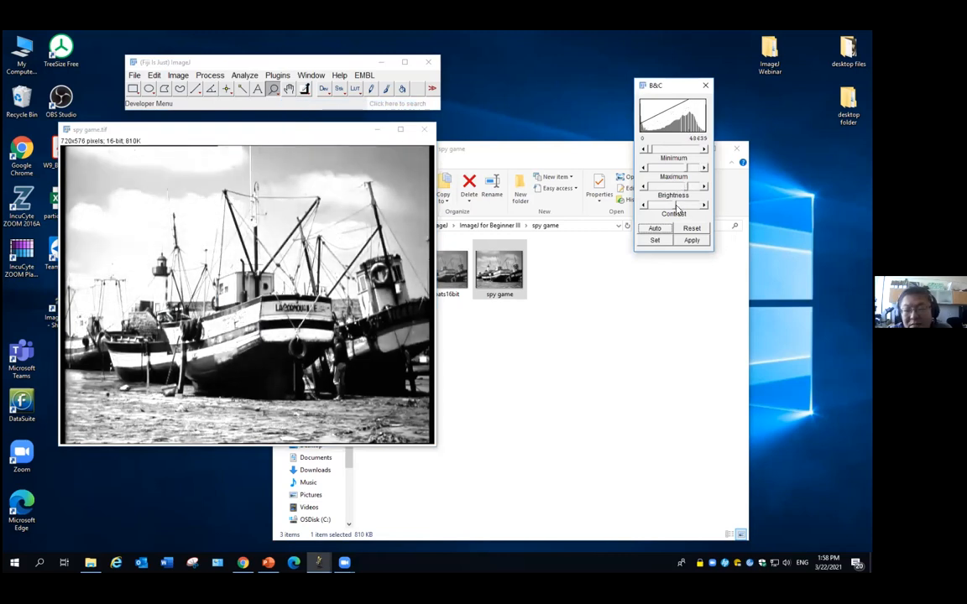
pyautogui.moveTo(672, 209)
pyautogui.mouseDown()
pyautogui.moveTo(658, 209)
pyautogui.moveTo(683, 205)
pyautogui.moveTo(668, 208)
pyautogui.mouseUp()
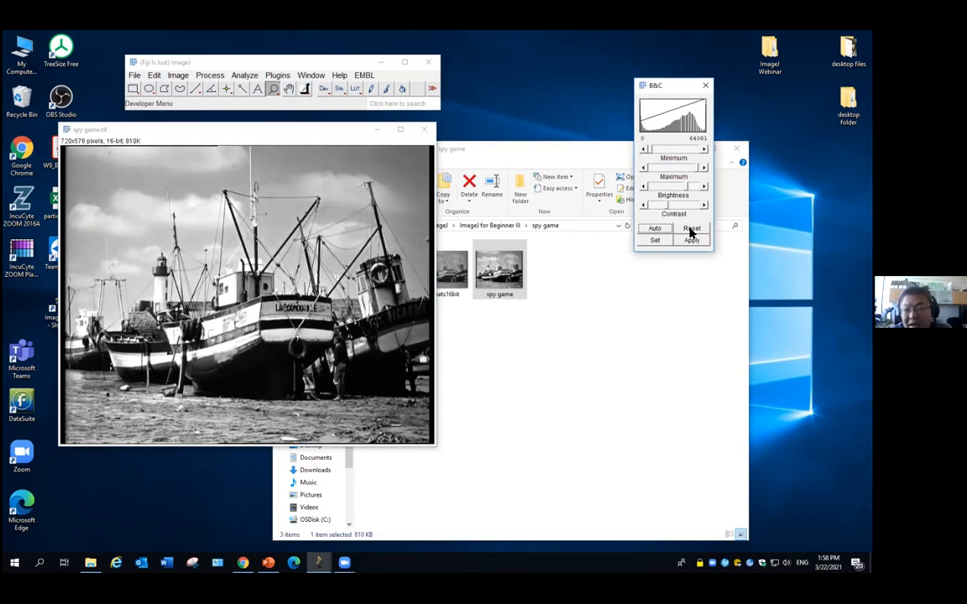
pyautogui.click(691, 229)
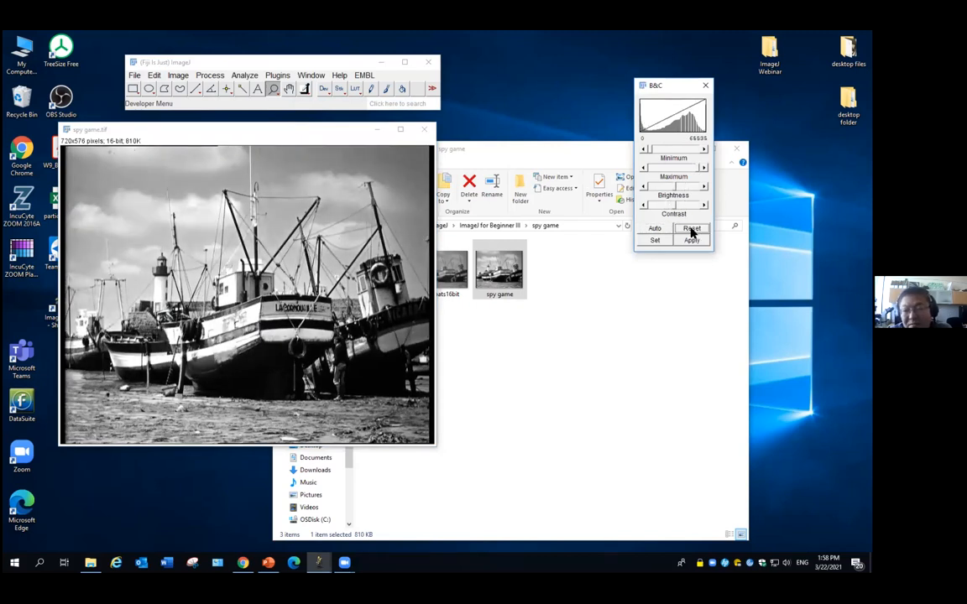
pyautogui.click(705, 86)
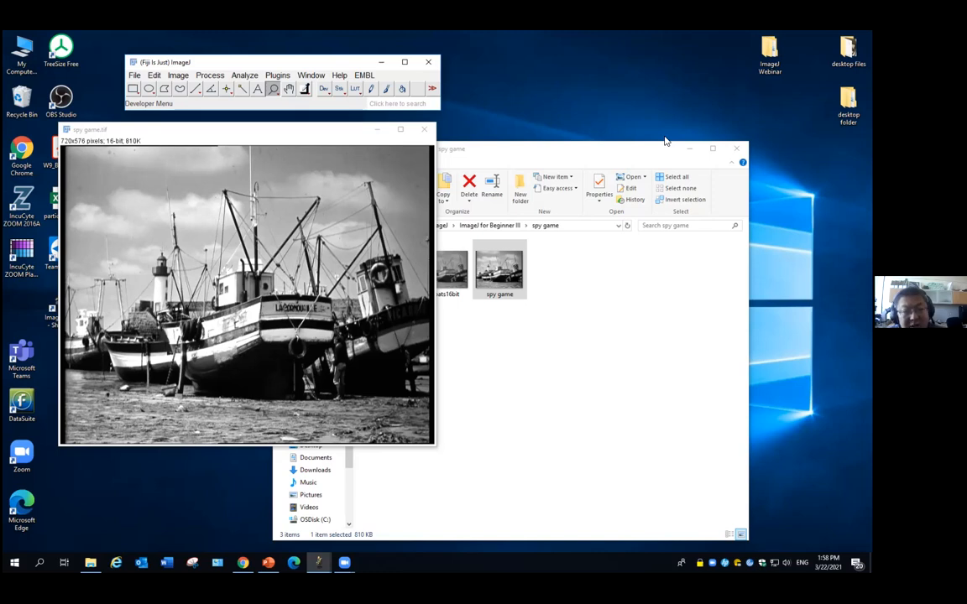
pyautogui.moveTo(276, 136); pyautogui.dragTo(301, 139)
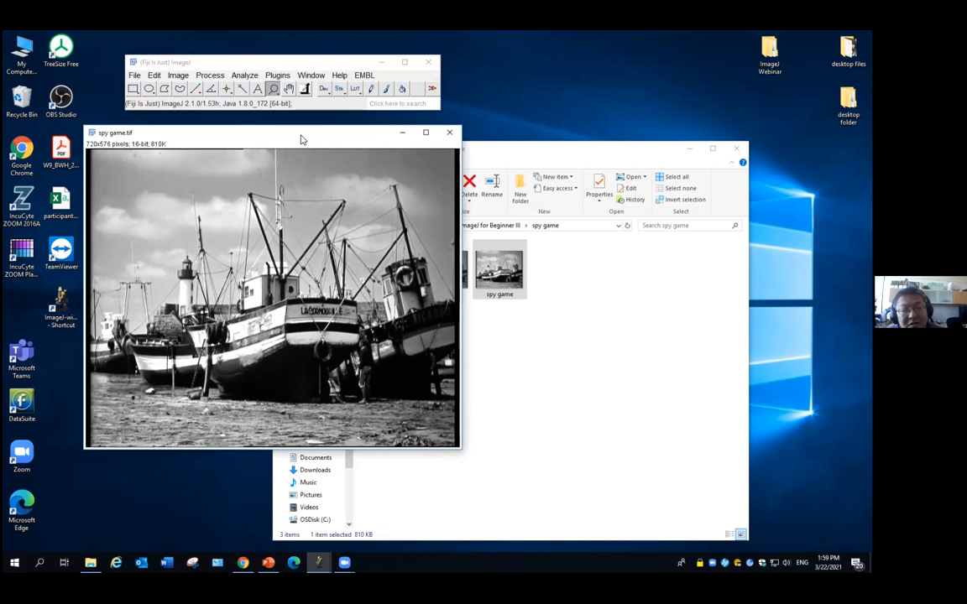
pyautogui.click(178, 75)
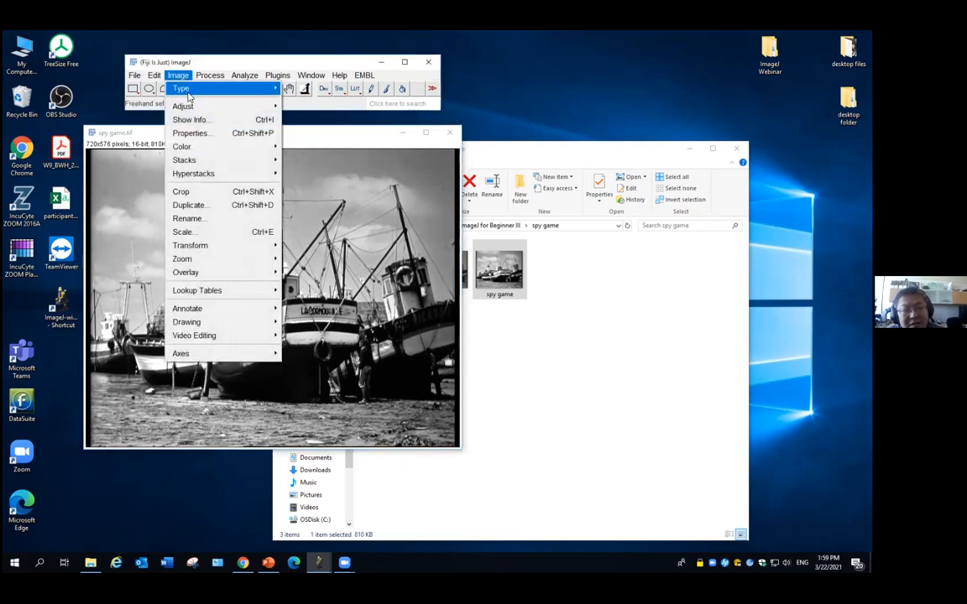
pyautogui.moveTo(210, 75)
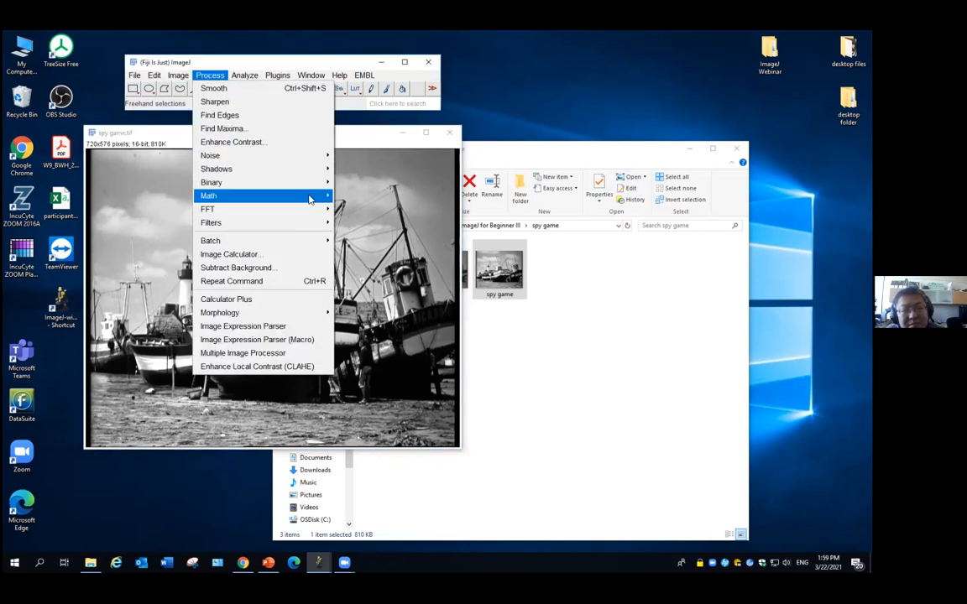
pyautogui.moveTo(311, 199)
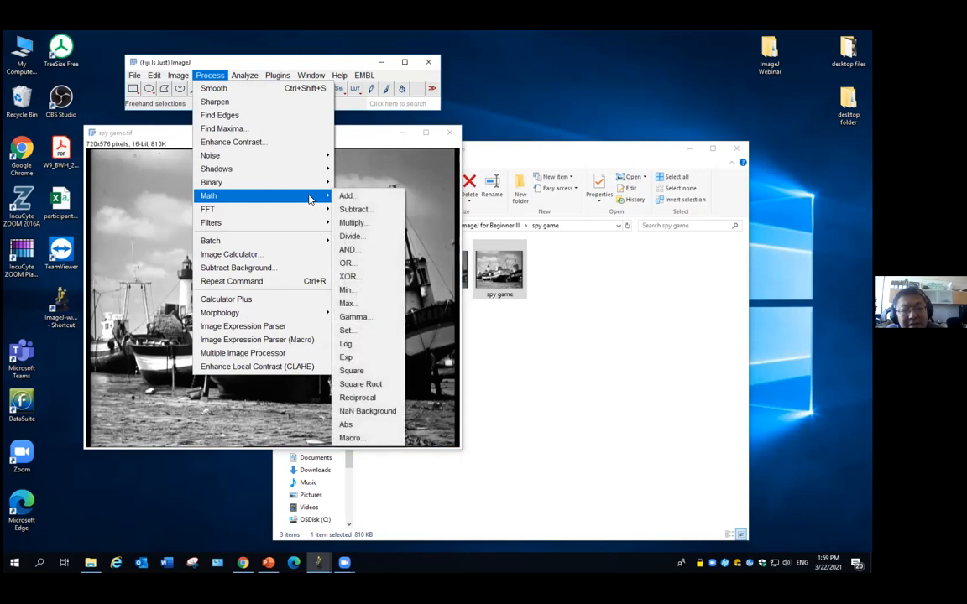
pyautogui.click(373, 249)
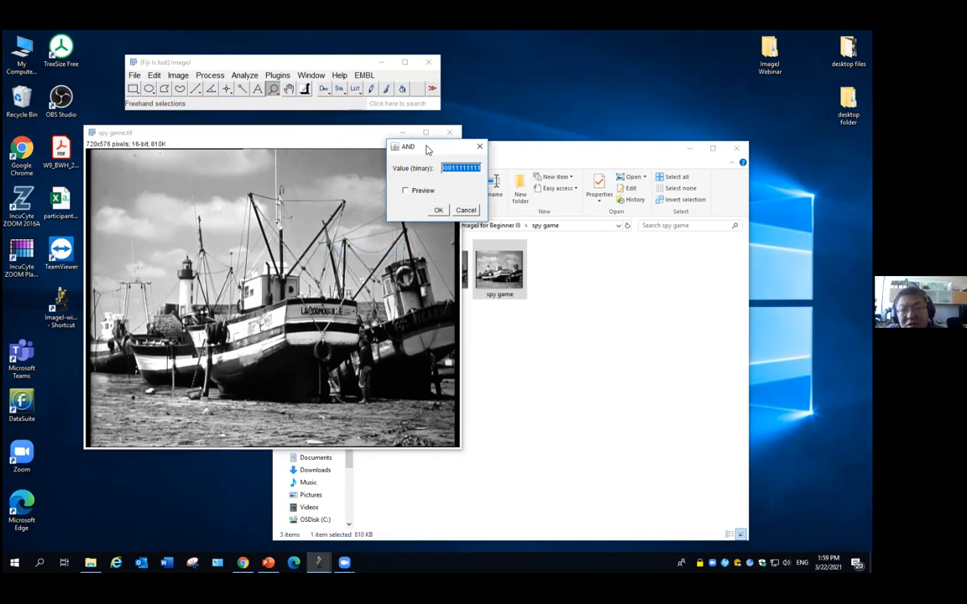
pyautogui.moveTo(431, 148); pyautogui.dragTo(450, 167)
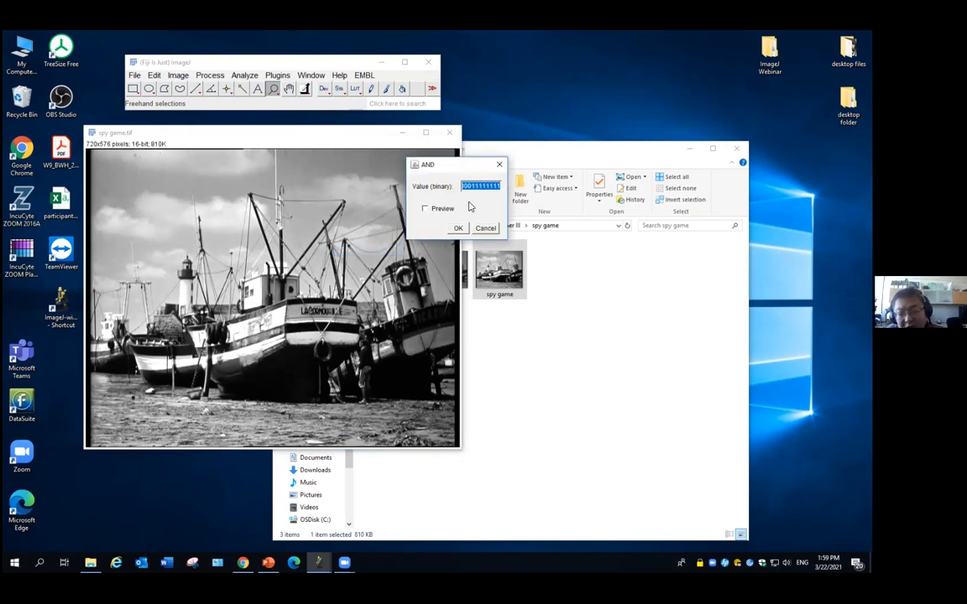
pyautogui.write('0')
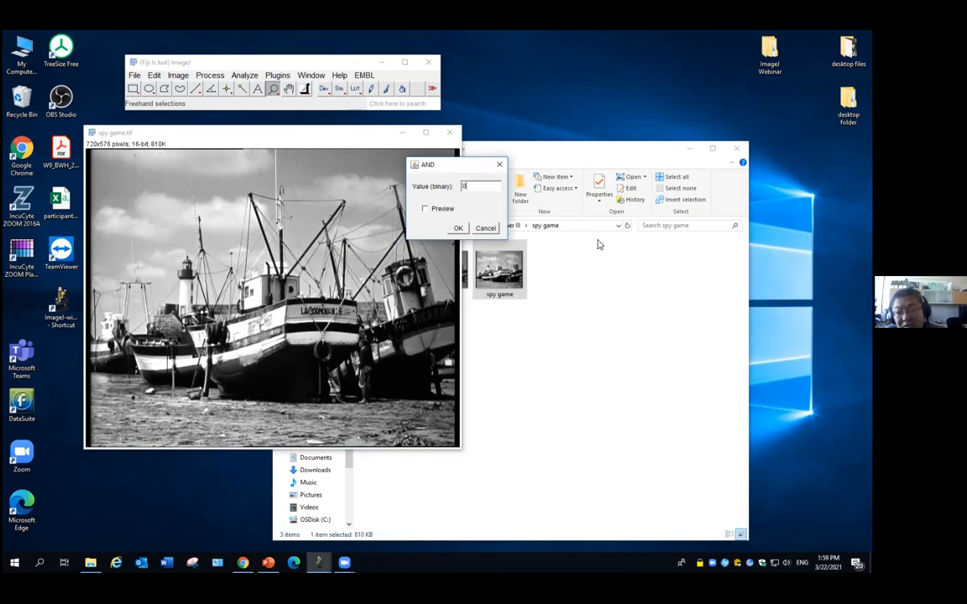
pyautogui.write('0000000')
pyautogui.write('11111111')
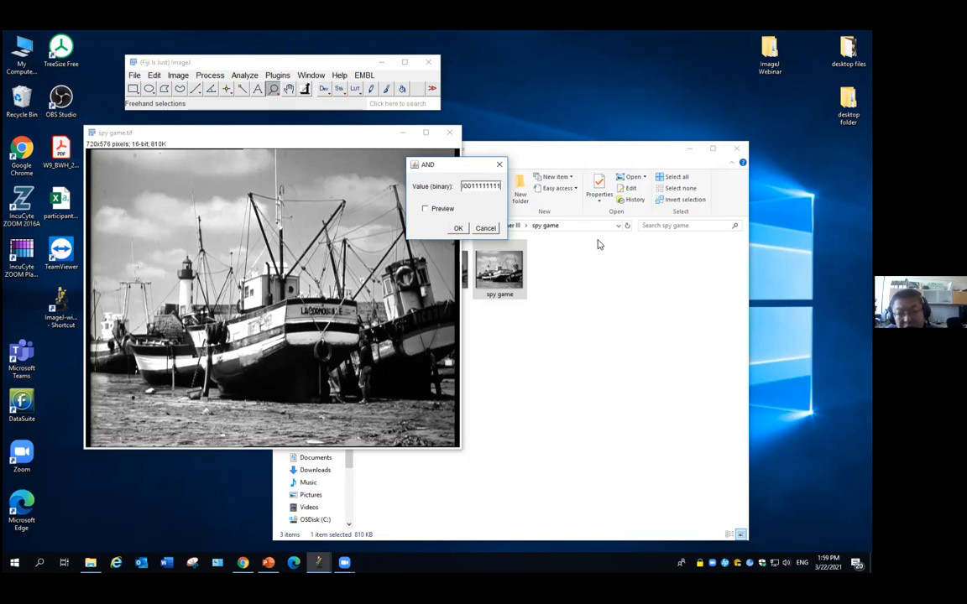
pyautogui.click(458, 228)
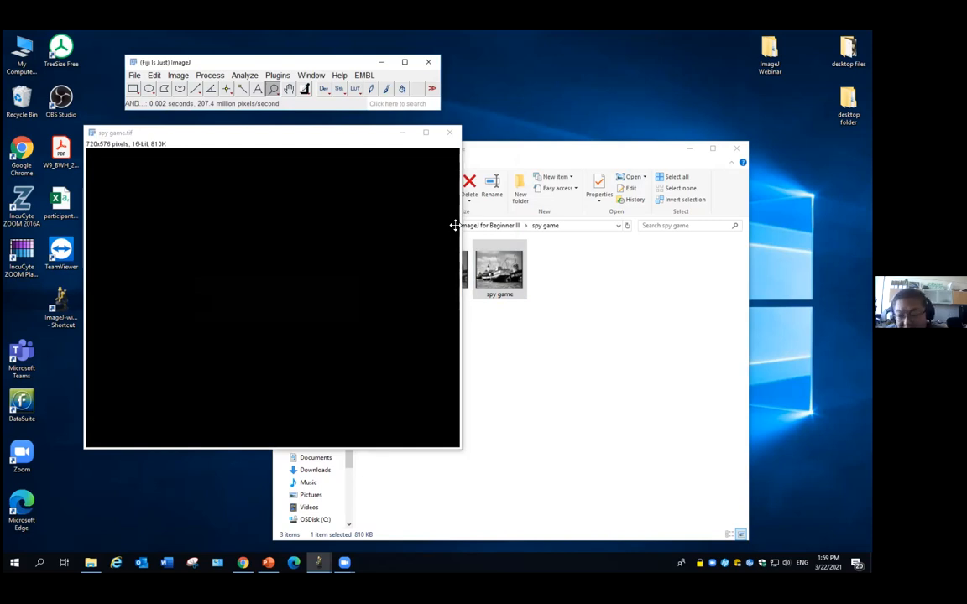
# Auto-adjust the masked spy game image's display range with Brightness/Contrast.
pyautogui.click(178, 75)
pyautogui.moveTo(210, 109)
pyautogui.click(318, 106)
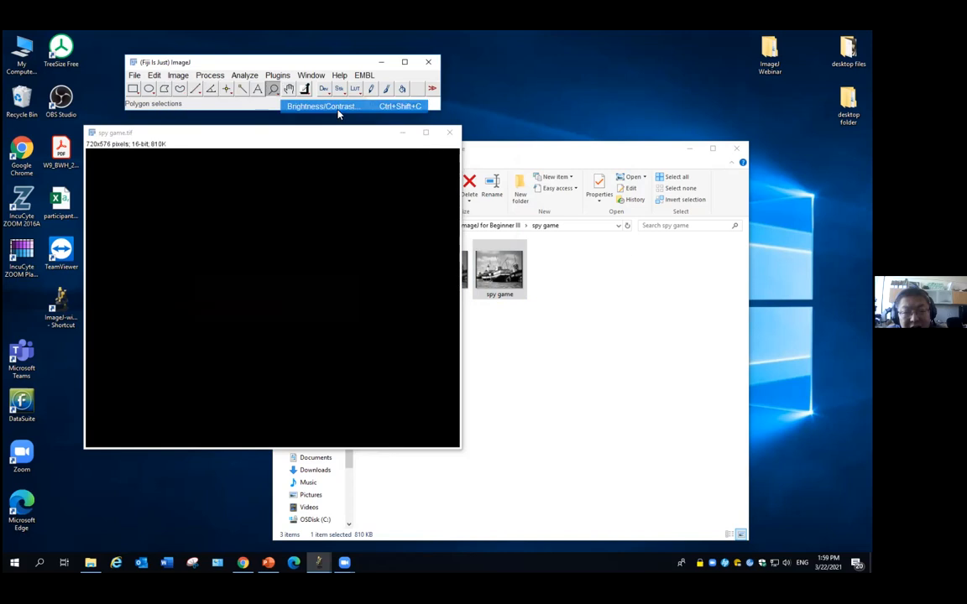
pyautogui.click(665, 229)
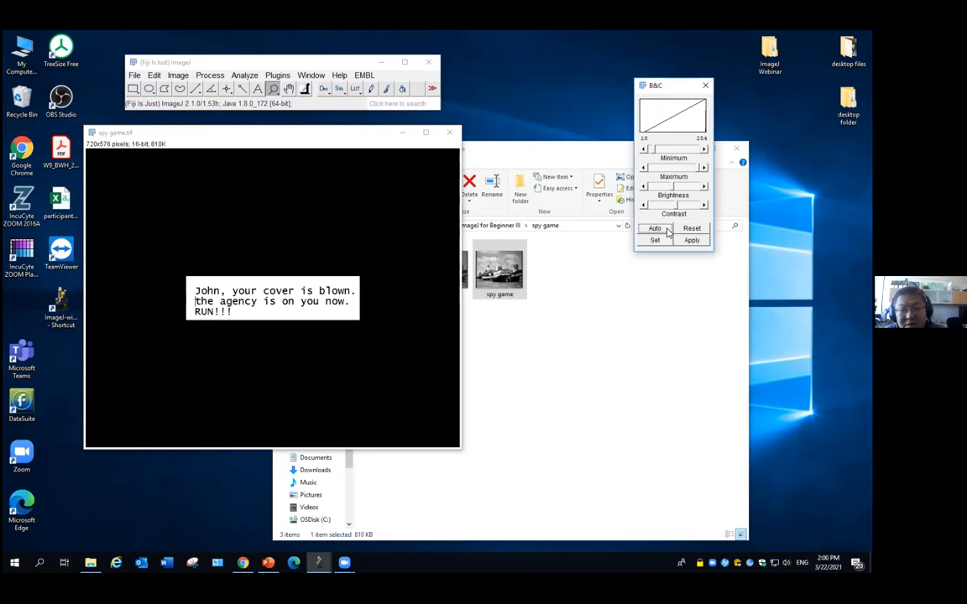
# Close the spy game image without saving, then open boats16bit in Fiji and move its window aside.
pyautogui.click(453, 134)
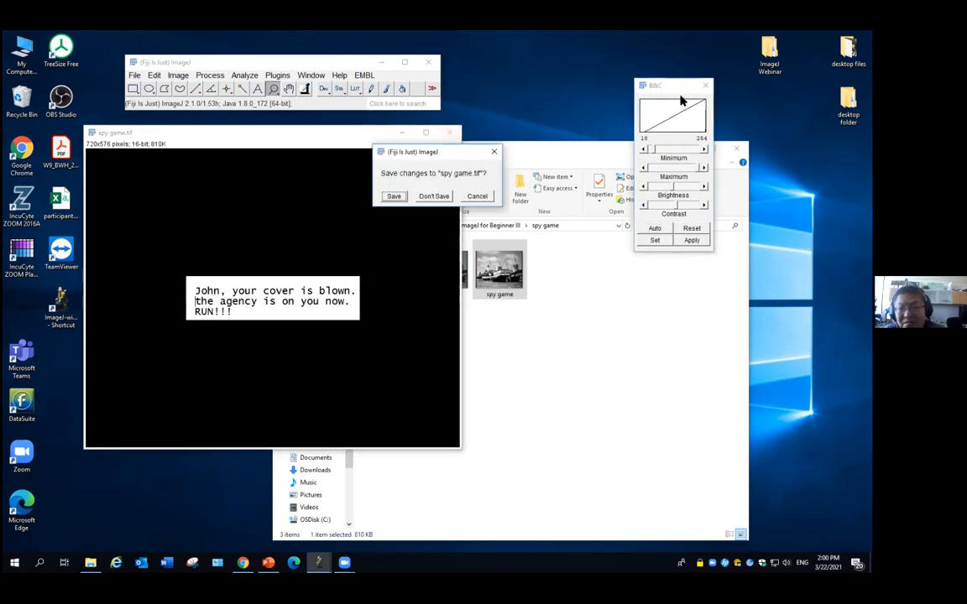
pyautogui.click(443, 195)
pyautogui.moveTo(443, 269); pyautogui.dragTo(214, 86)
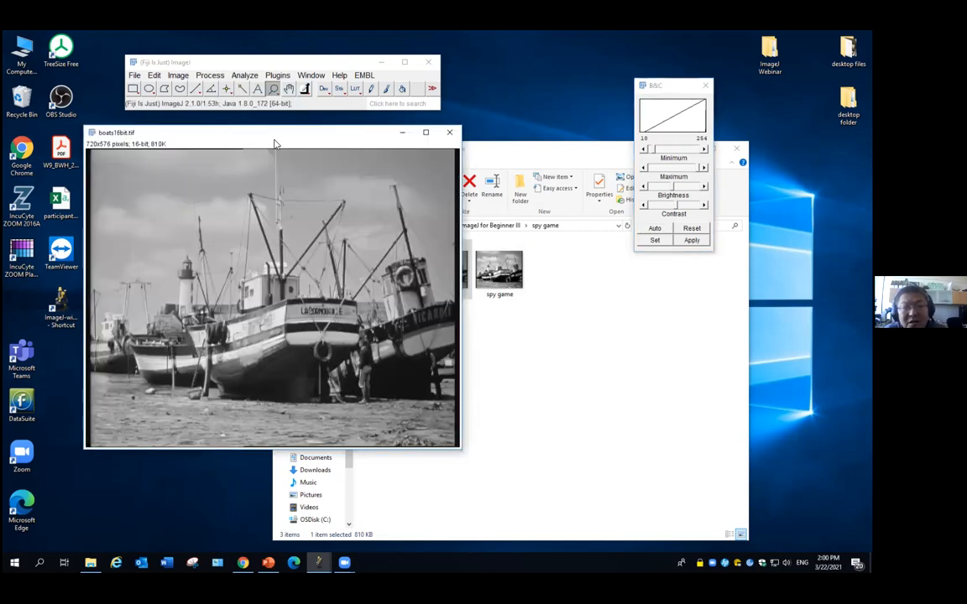
pyautogui.moveTo(270, 137); pyautogui.dragTo(217, 141)
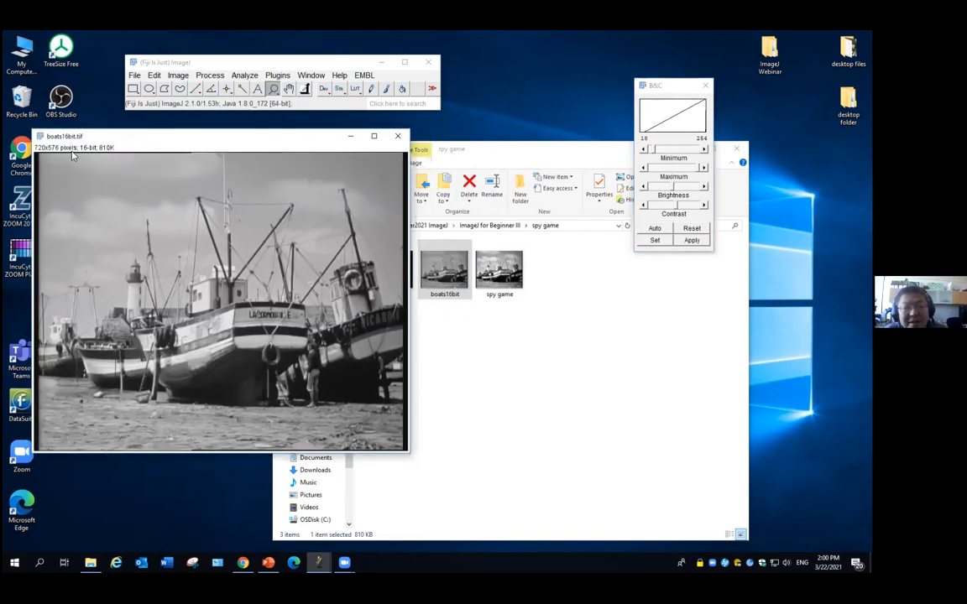
# Open the area51 8bit image from the spy game folder and arrange it beside the boats16bit image.
pyautogui.click(504, 164)
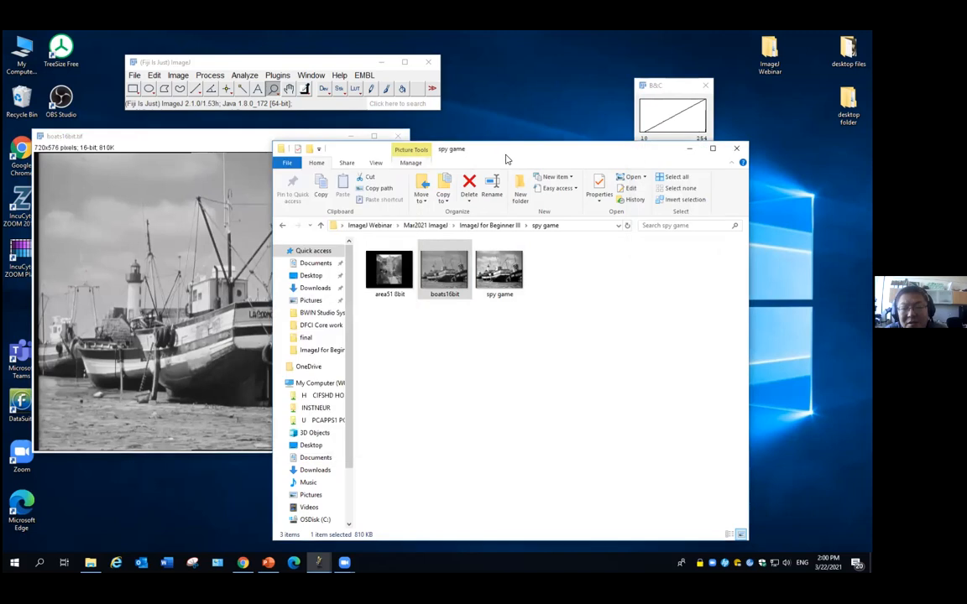
pyautogui.moveTo(518, 158); pyautogui.dragTo(615, 167)
pyautogui.click(484, 285)
pyautogui.moveTo(484, 285); pyautogui.dragTo(318, 90)
pyautogui.moveTo(309, 145); pyautogui.dragTo(500, 149)
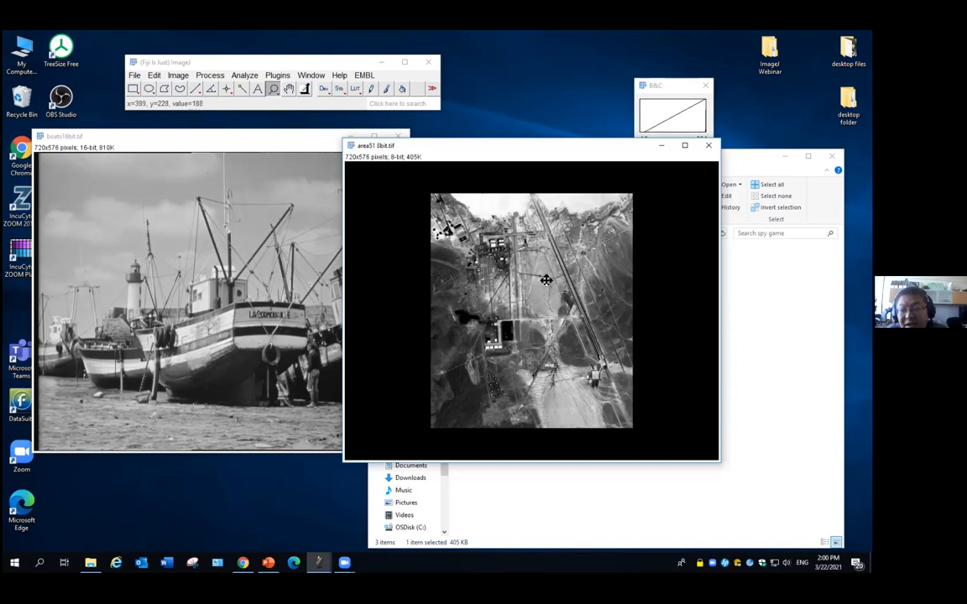
pyautogui.click(235, 135)
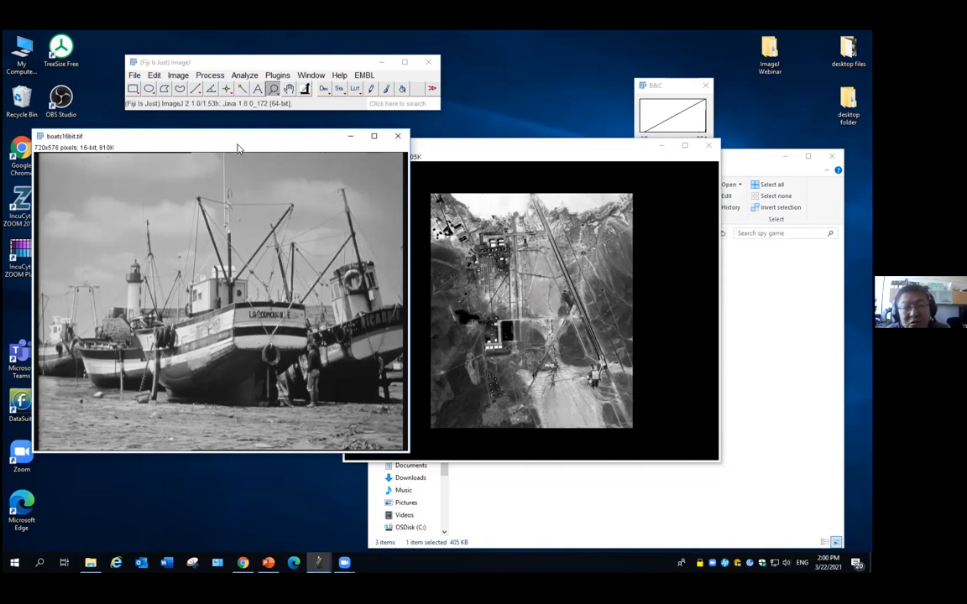
pyautogui.moveTo(234, 138); pyautogui.dragTo(221, 145)
pyautogui.moveTo(472, 153); pyautogui.dragTo(504, 144)
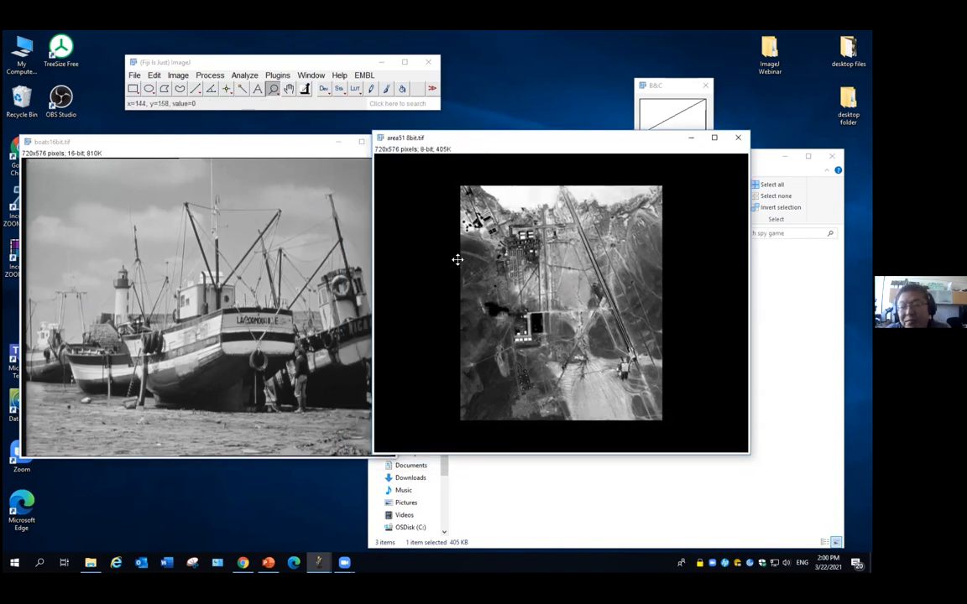
pyautogui.click(178, 140)
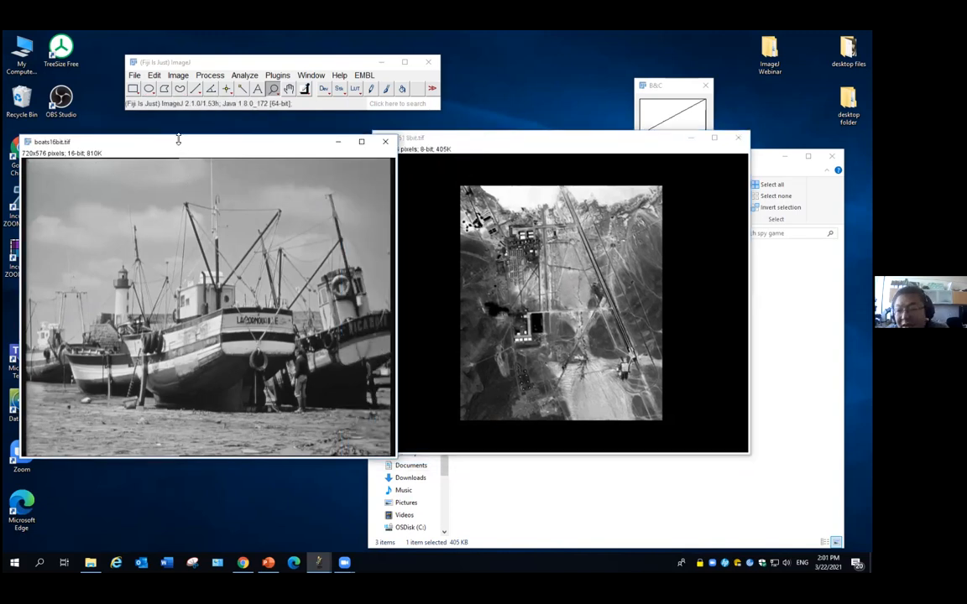
pyautogui.click(210, 74)
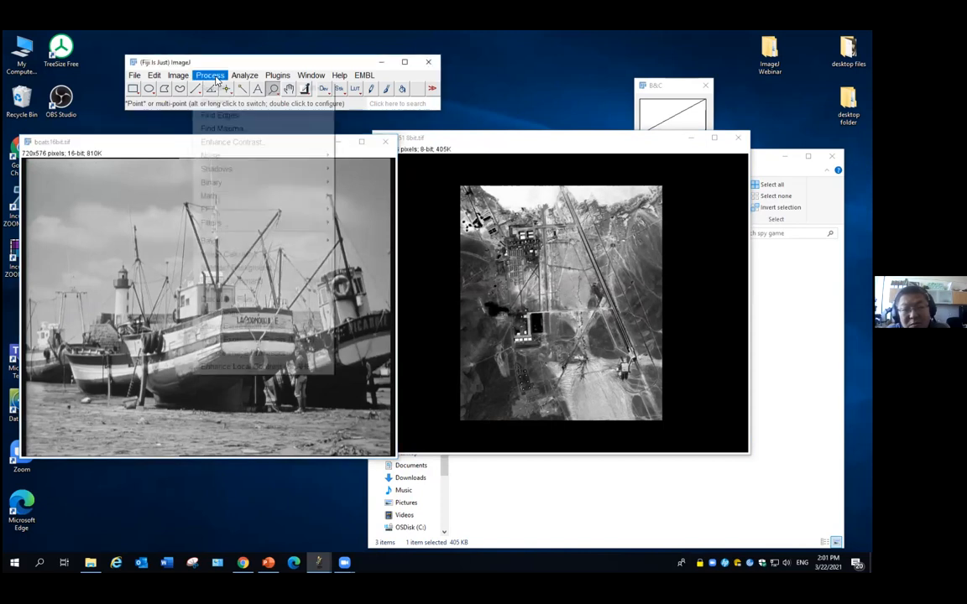
pyautogui.moveTo(294, 195)
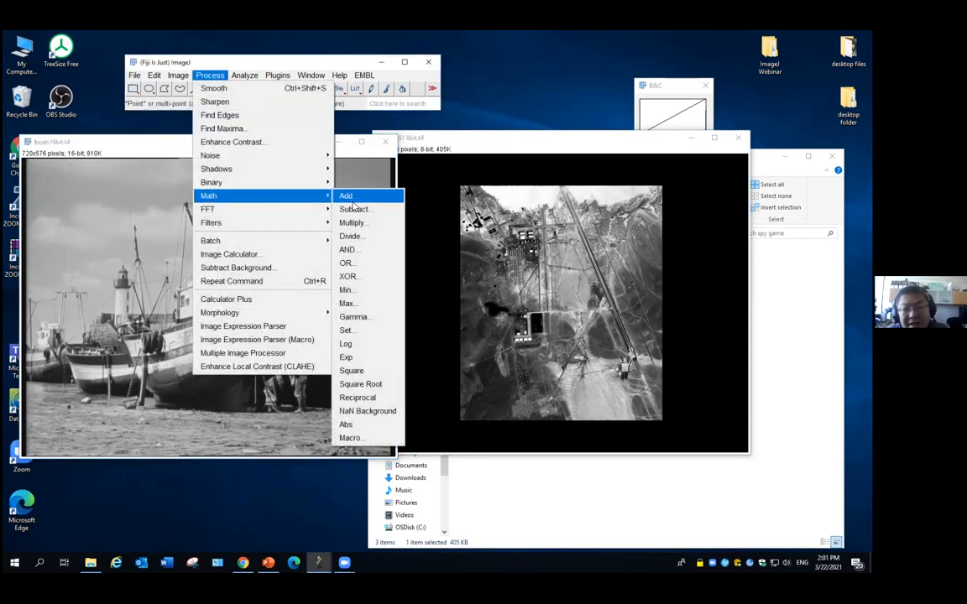
pyautogui.click(367, 251)
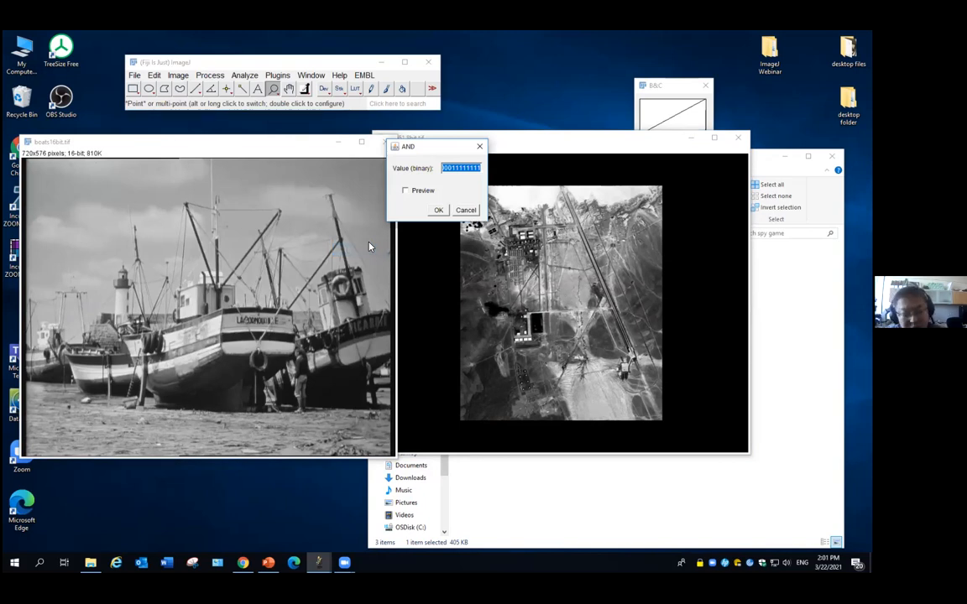
pyautogui.write('11111')
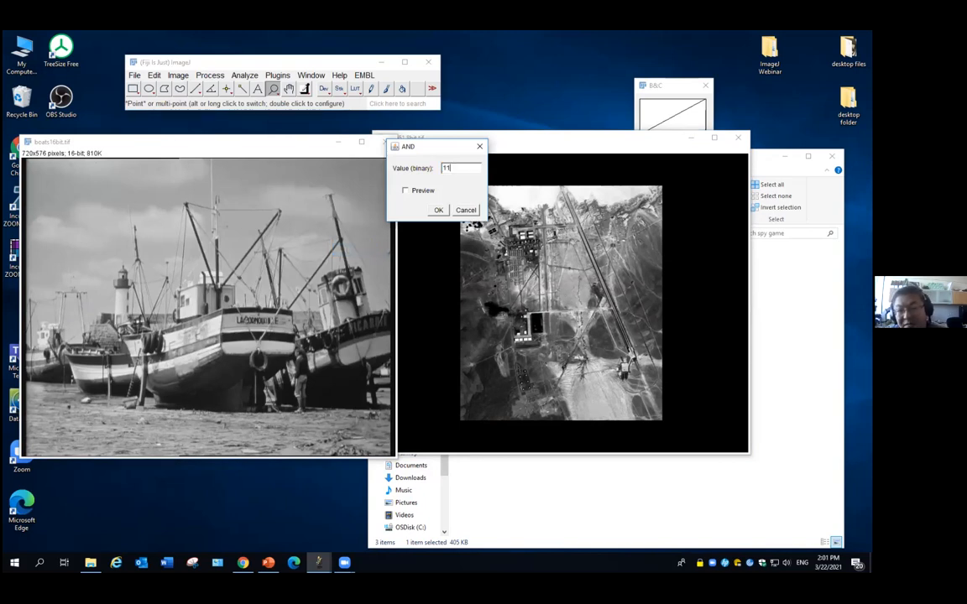
pyautogui.write('111')
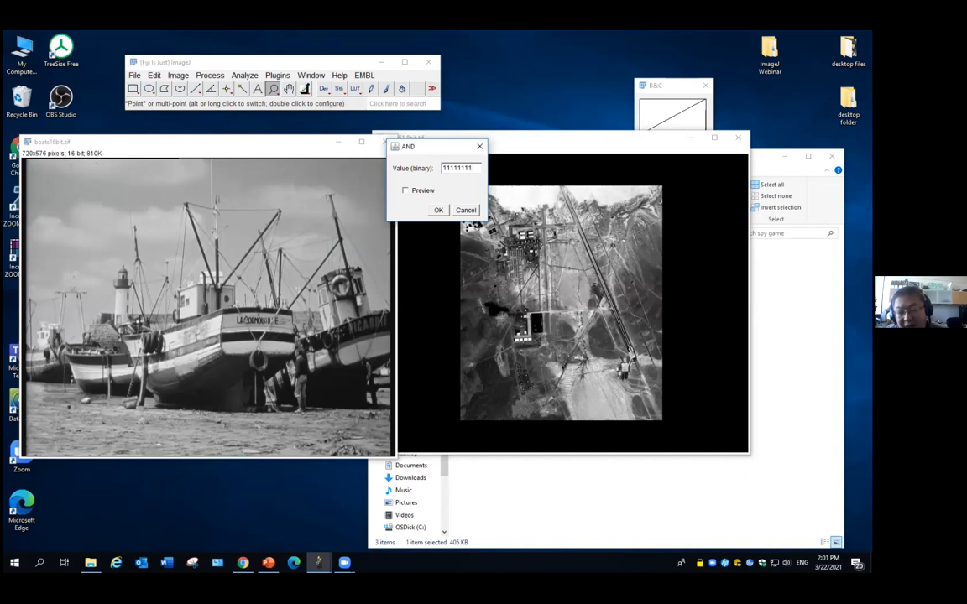
pyautogui.write('00000000')
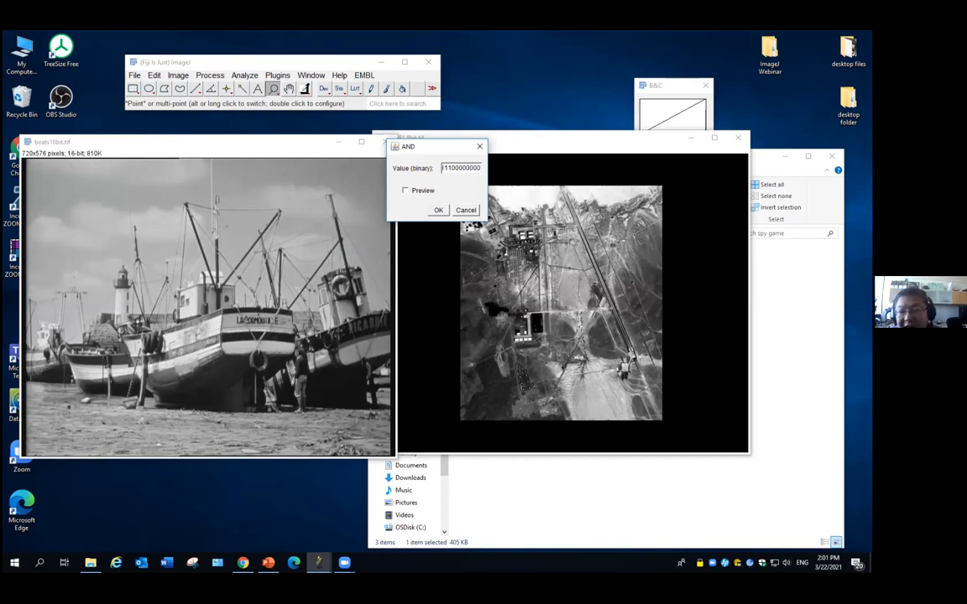
pyautogui.click(441, 210)
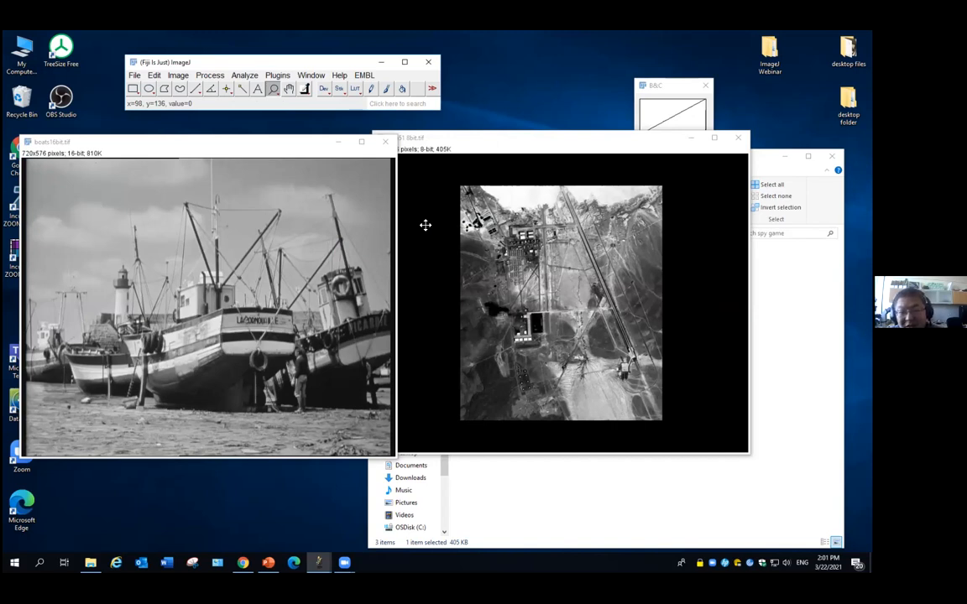
# Add the area51 8bit image to boats16bit with Image Calculator, without creating a new window or a 32-bit result.
pyautogui.click(223, 142)
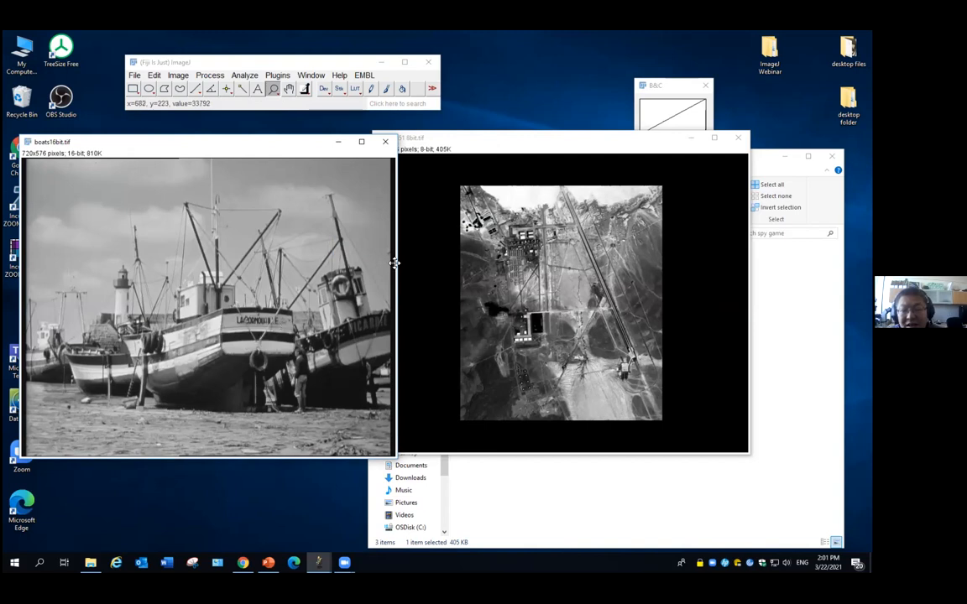
pyautogui.click(489, 148)
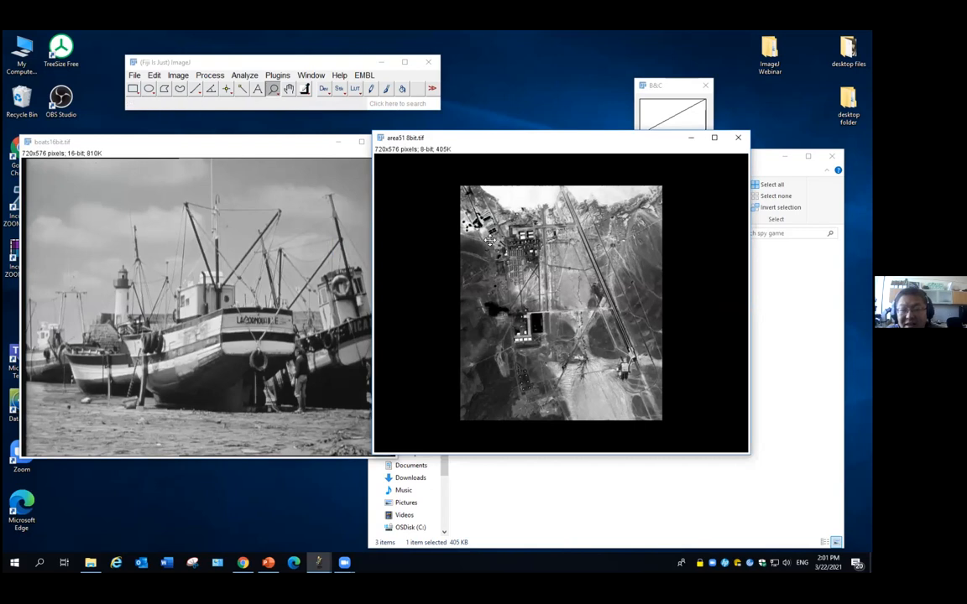
pyautogui.click(245, 152)
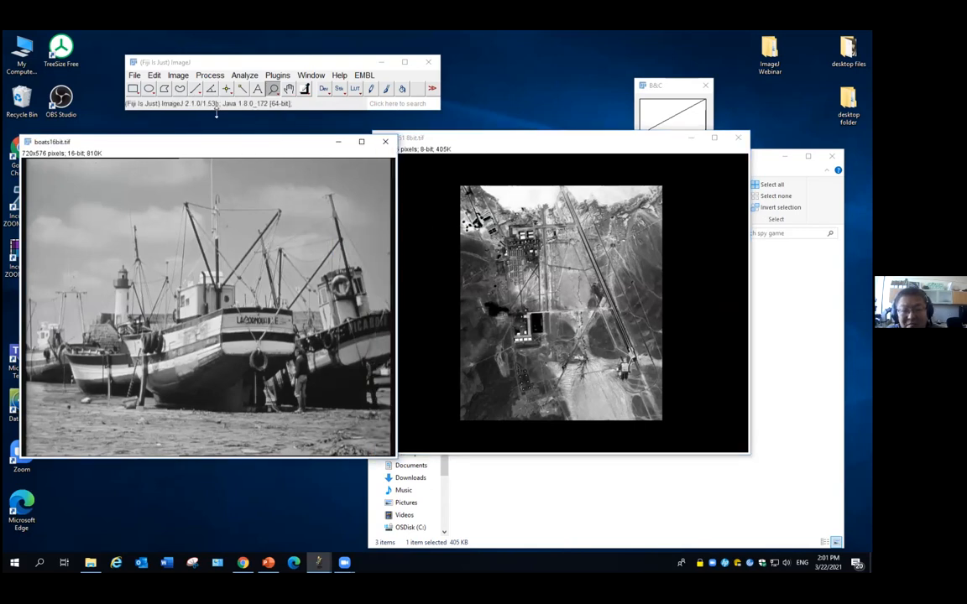
pyautogui.click(210, 75)
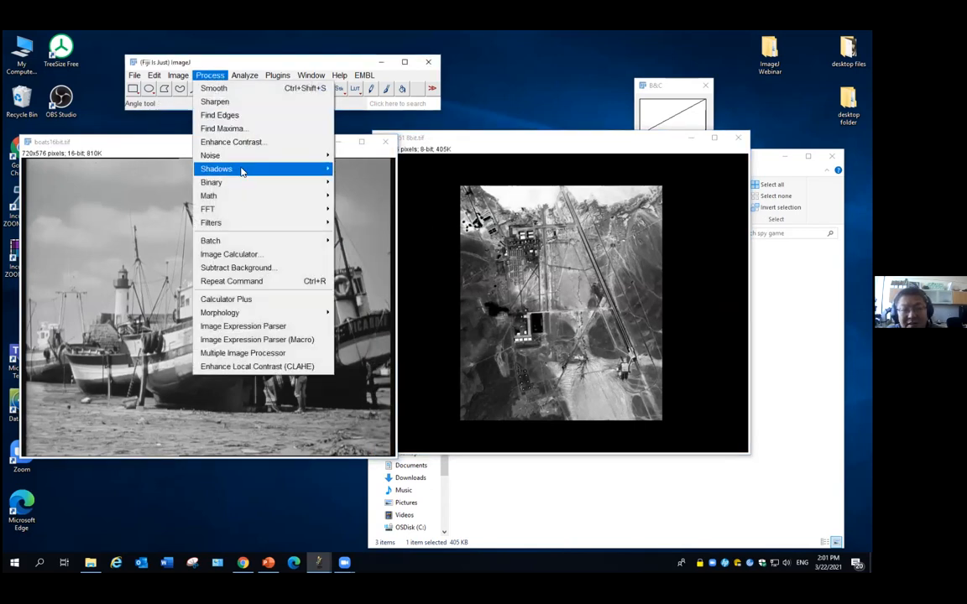
pyautogui.click(225, 254)
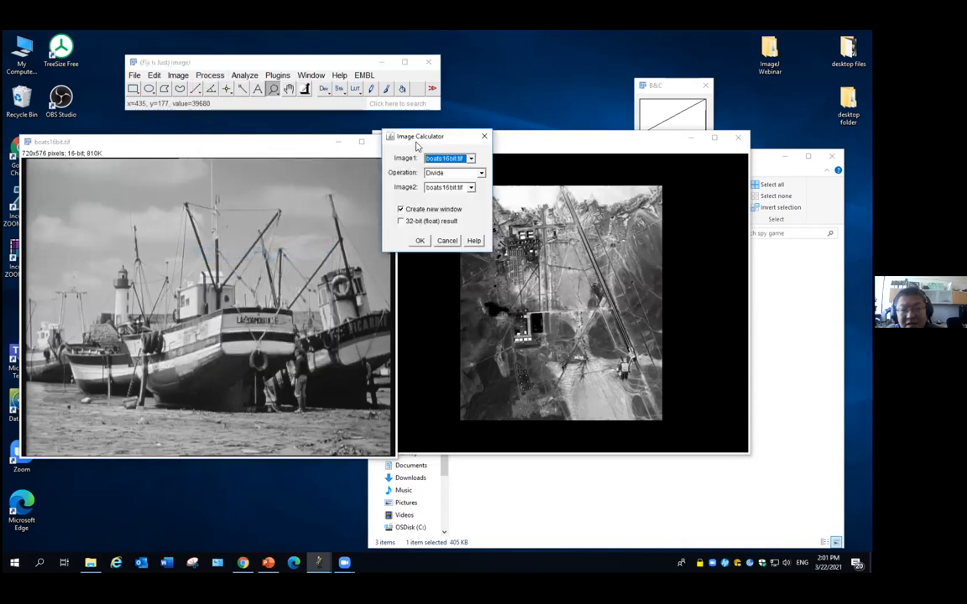
pyautogui.click(450, 188)
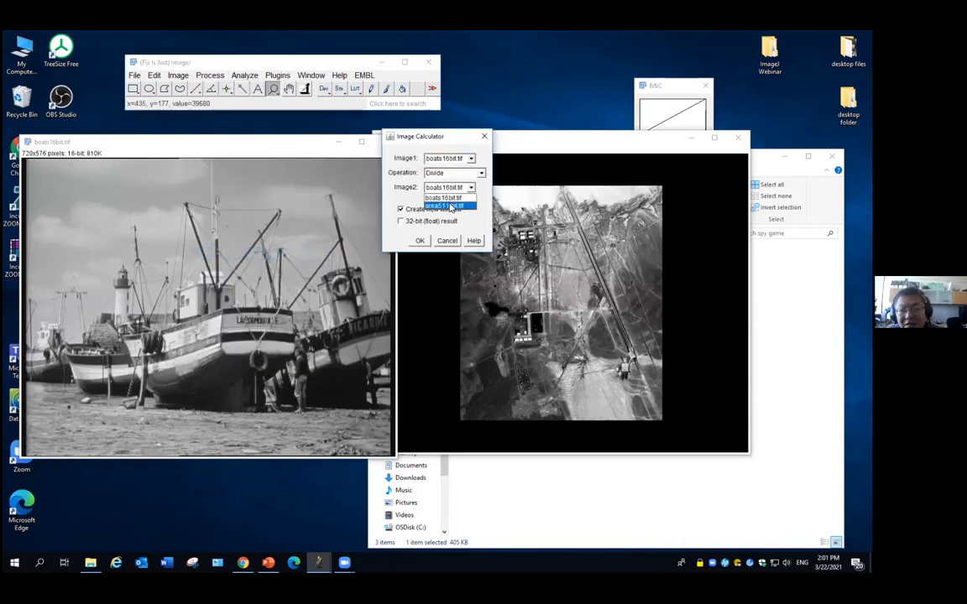
pyautogui.click(450, 207)
pyautogui.click(432, 209)
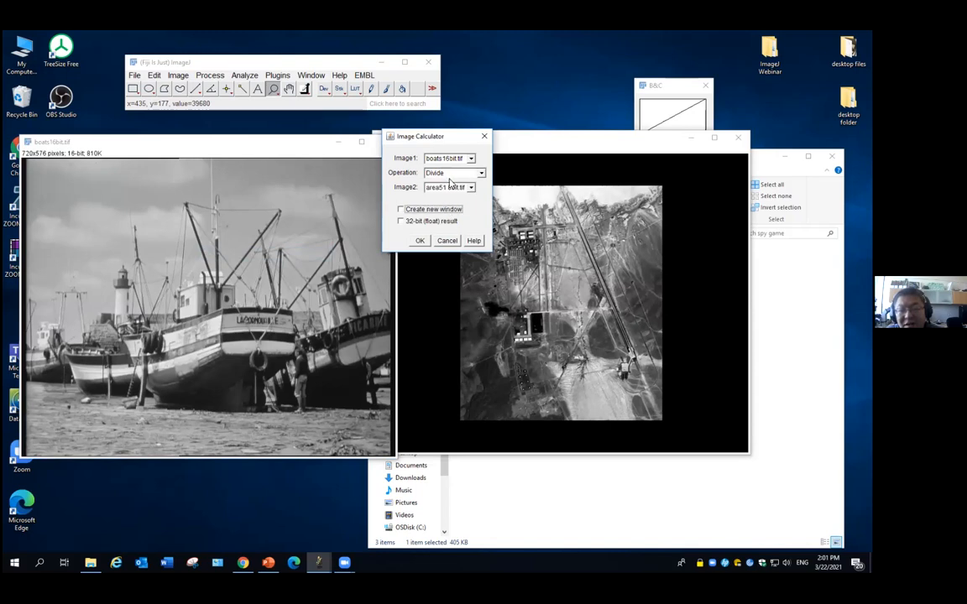
pyautogui.click(453, 173)
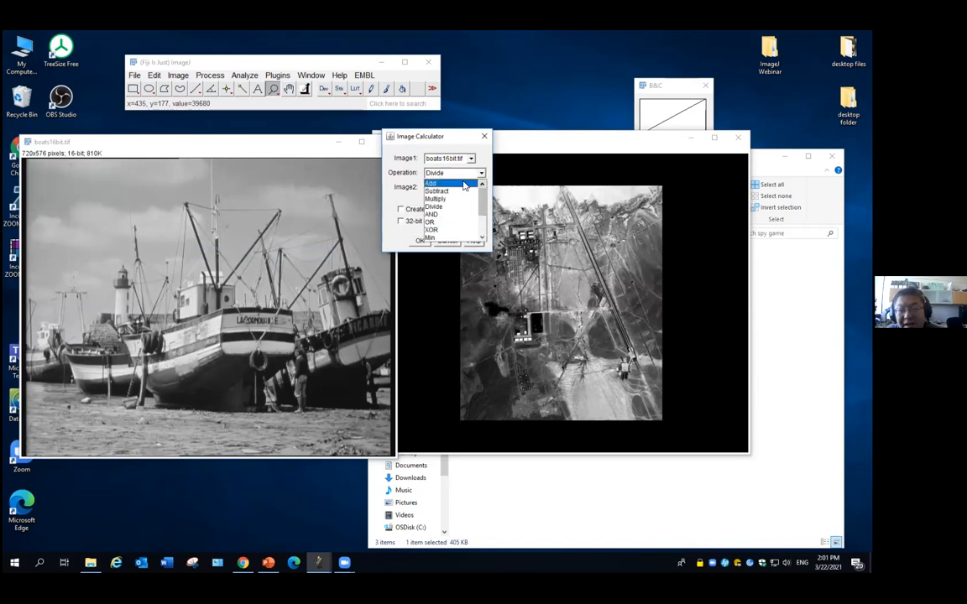
pyautogui.click(464, 184)
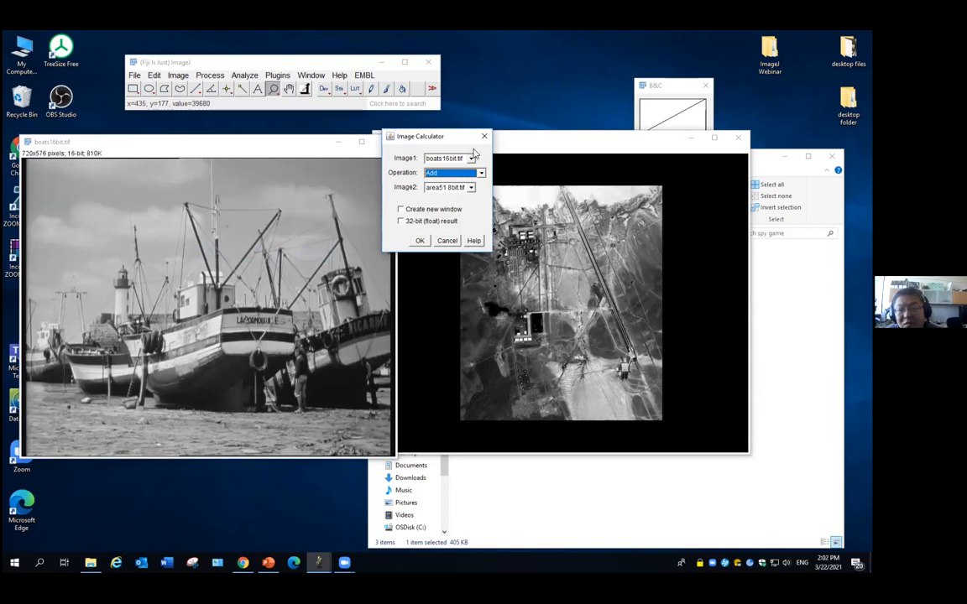
pyautogui.click(420, 240)
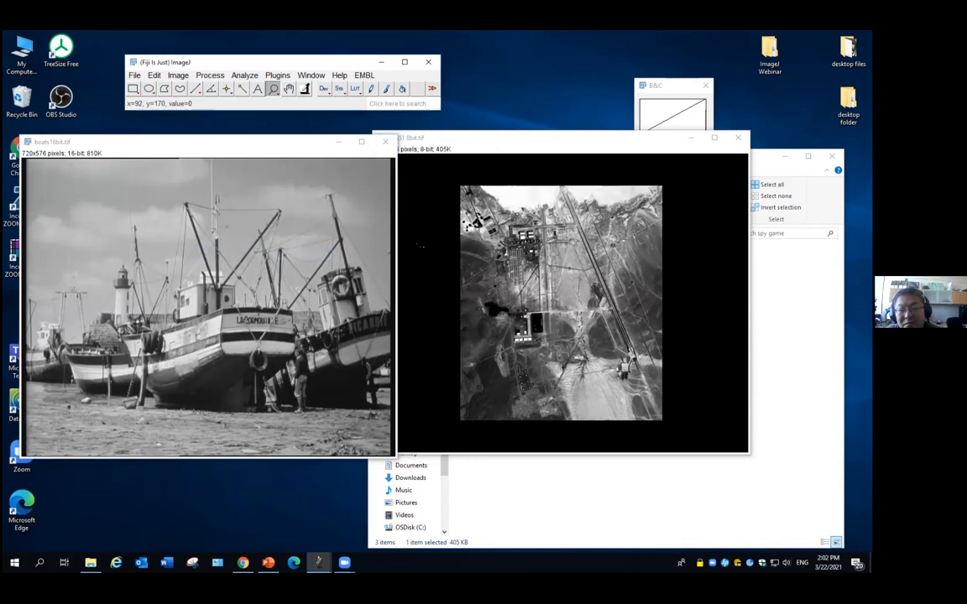
# Close the area51 8bit image and move the combined boats16bit image window clear of the desktop's edge.
pyautogui.click(735, 137)
pyautogui.click(735, 137)
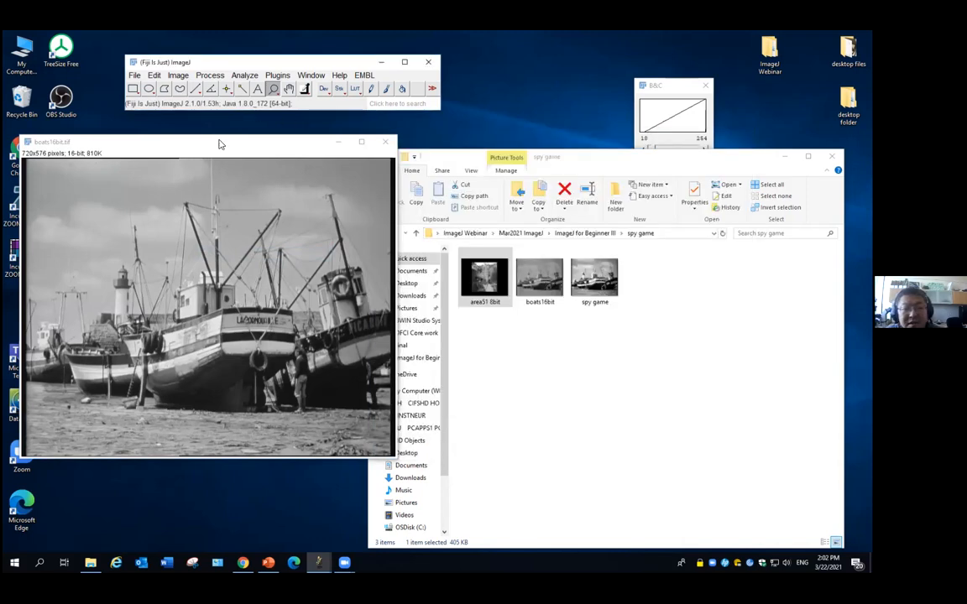
pyautogui.moveTo(229, 144); pyautogui.dragTo(289, 145)
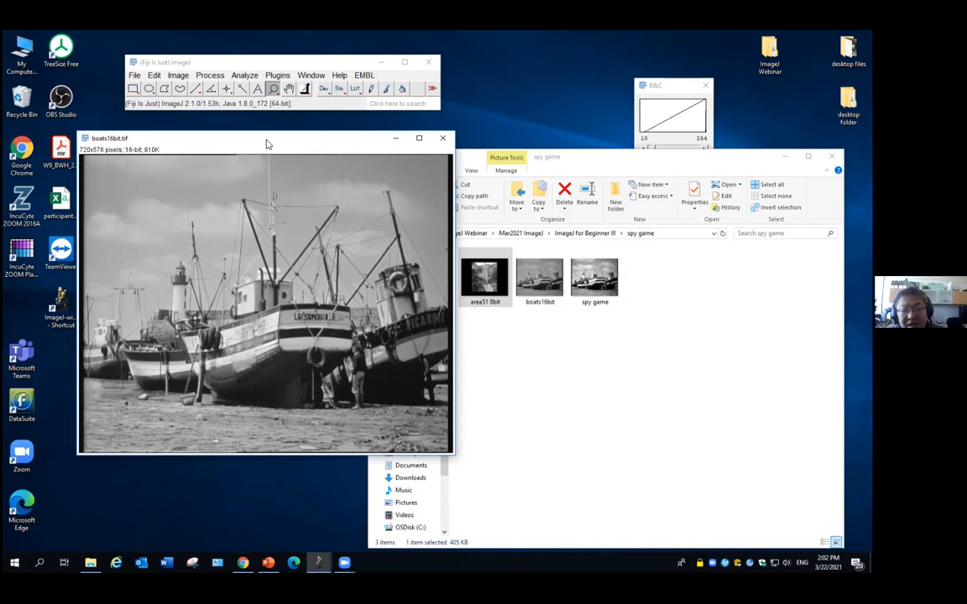
pyautogui.moveTo(266, 144); pyautogui.dragTo(261, 142)
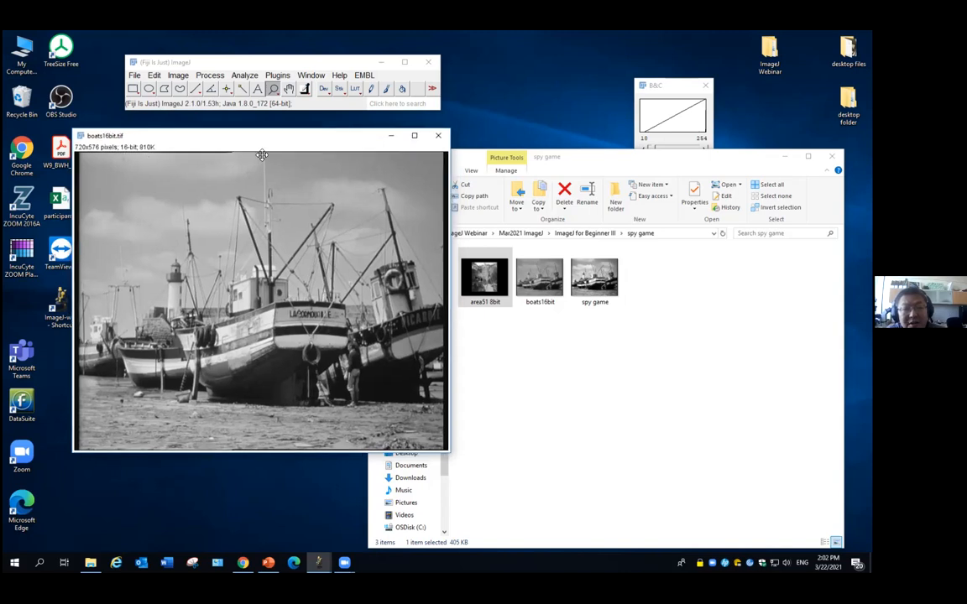
pyautogui.click(211, 75)
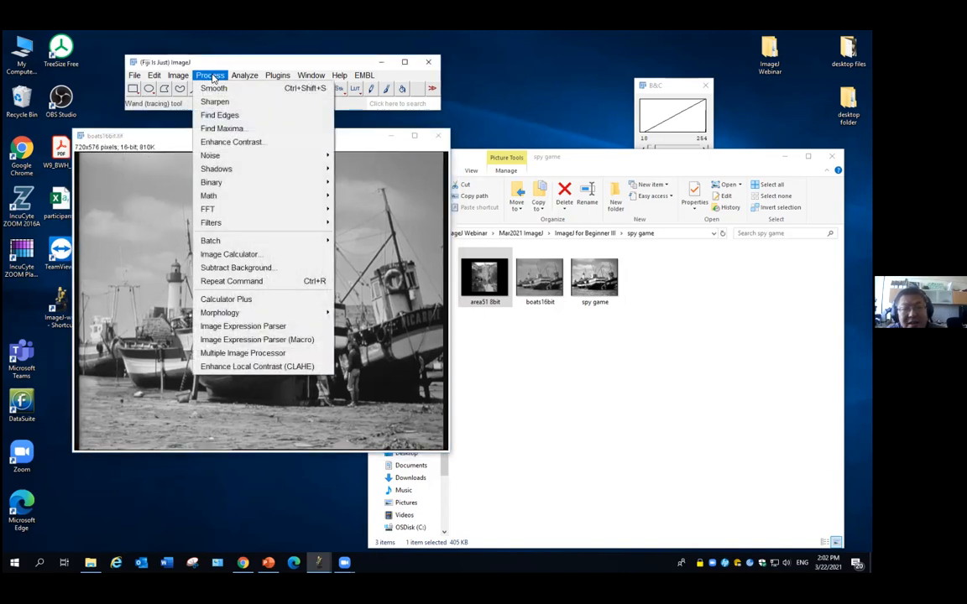
pyautogui.moveTo(278, 196)
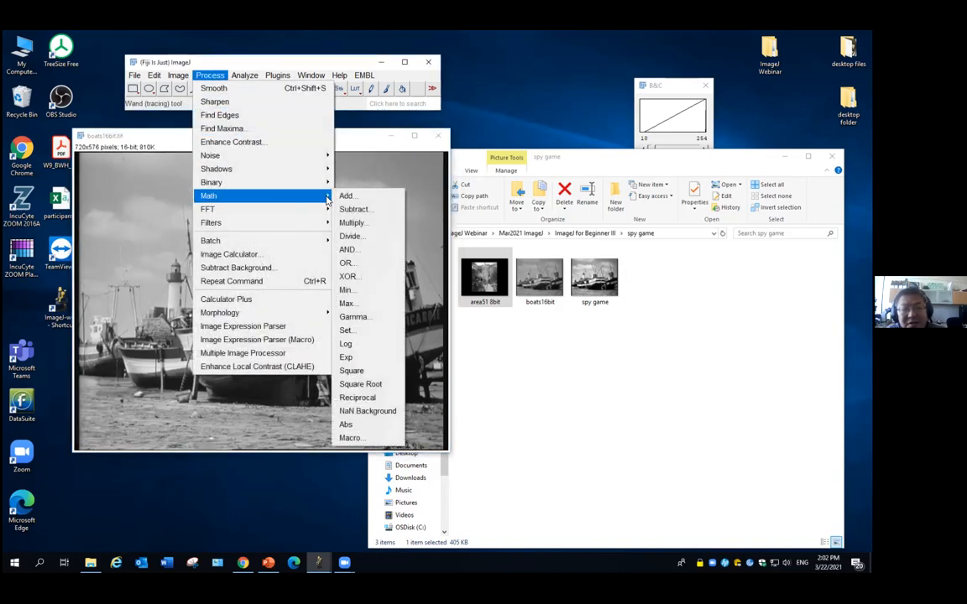
pyautogui.click(373, 249)
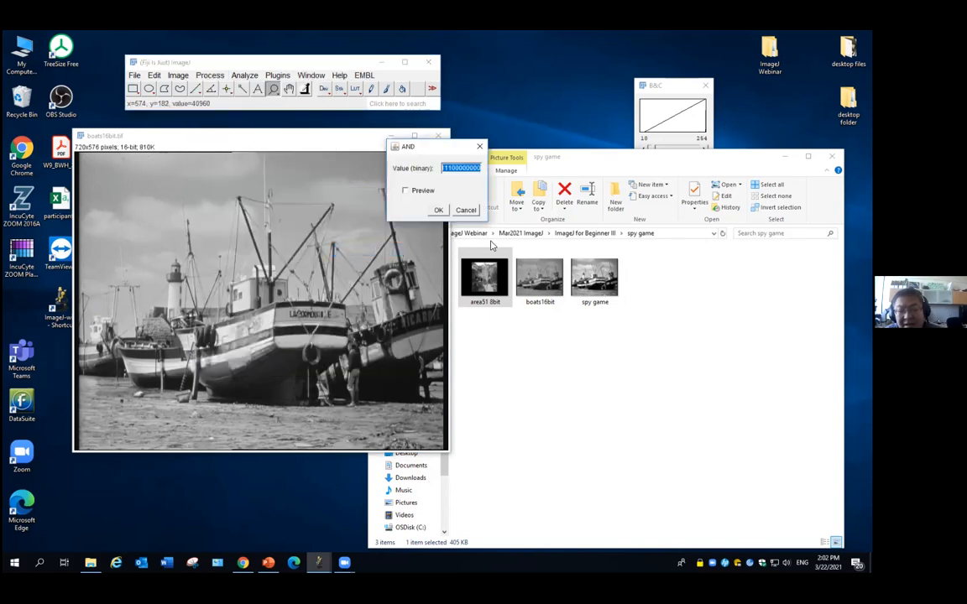
pyautogui.write('0000000')
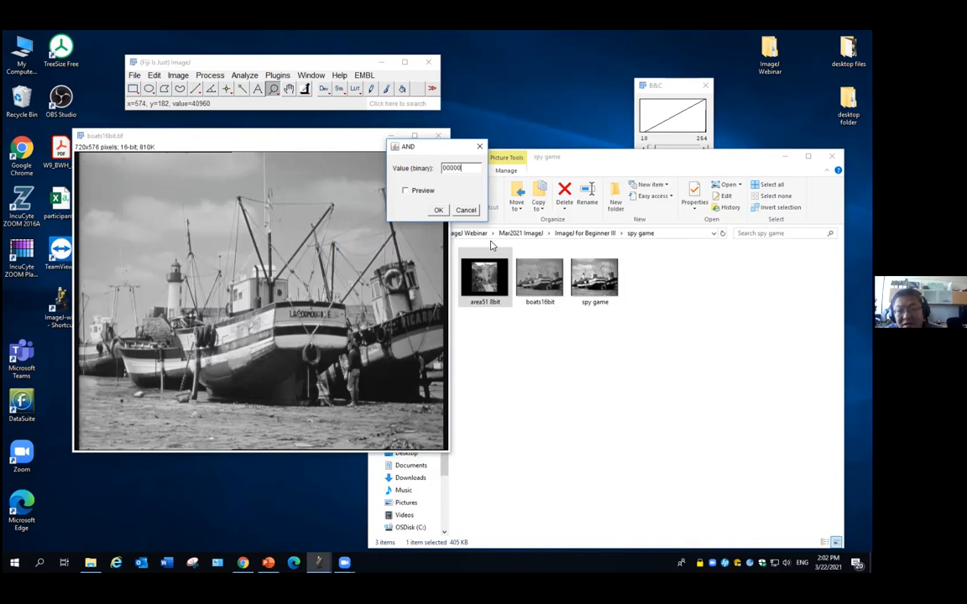
pyautogui.write('0011111111')
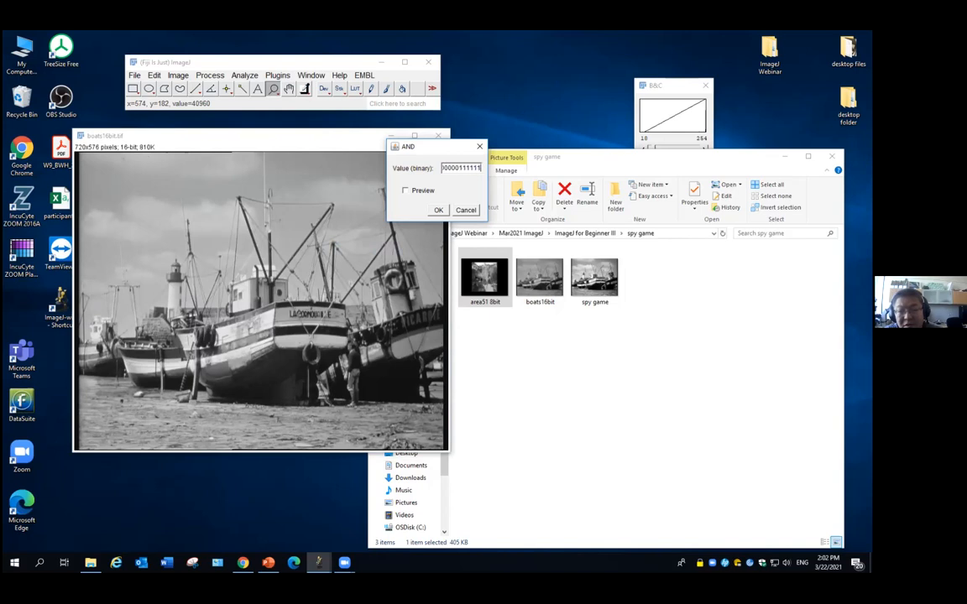
pyautogui.click(438, 210)
# Auto-adjust the display range of the masked boats16bit image with Brightness/Contrast.
pyautogui.click(178, 75)
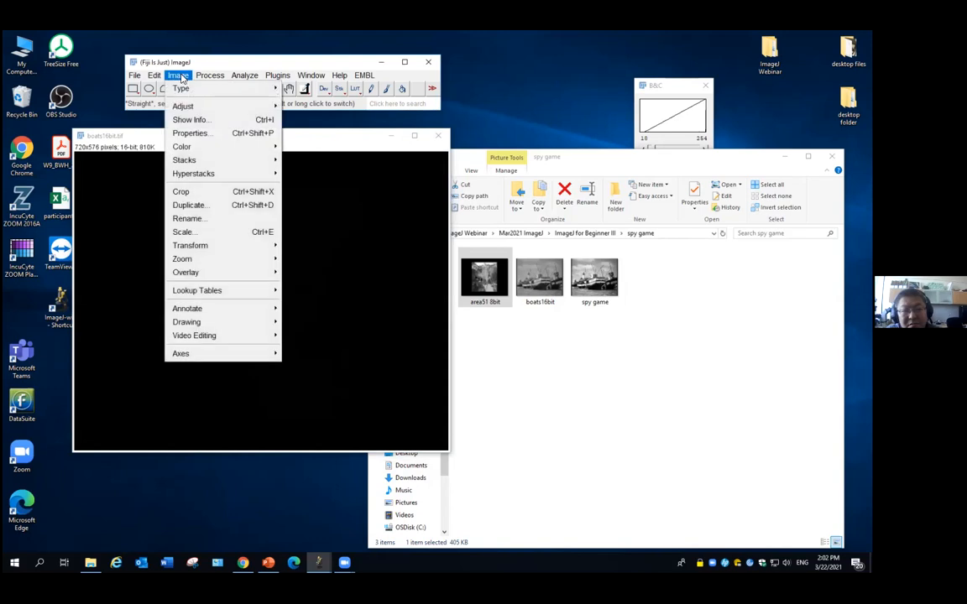
pyautogui.click(657, 87)
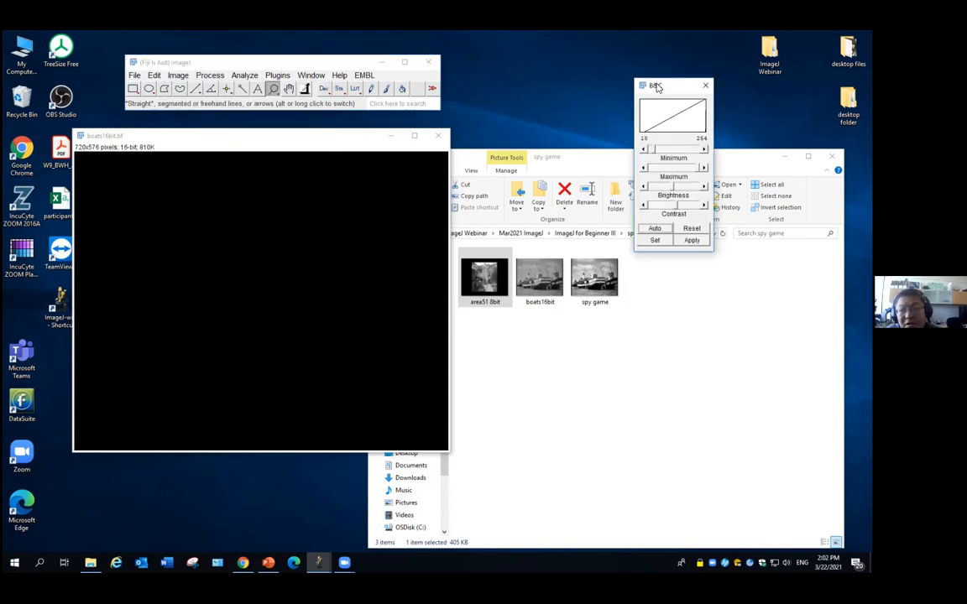
pyautogui.click(655, 228)
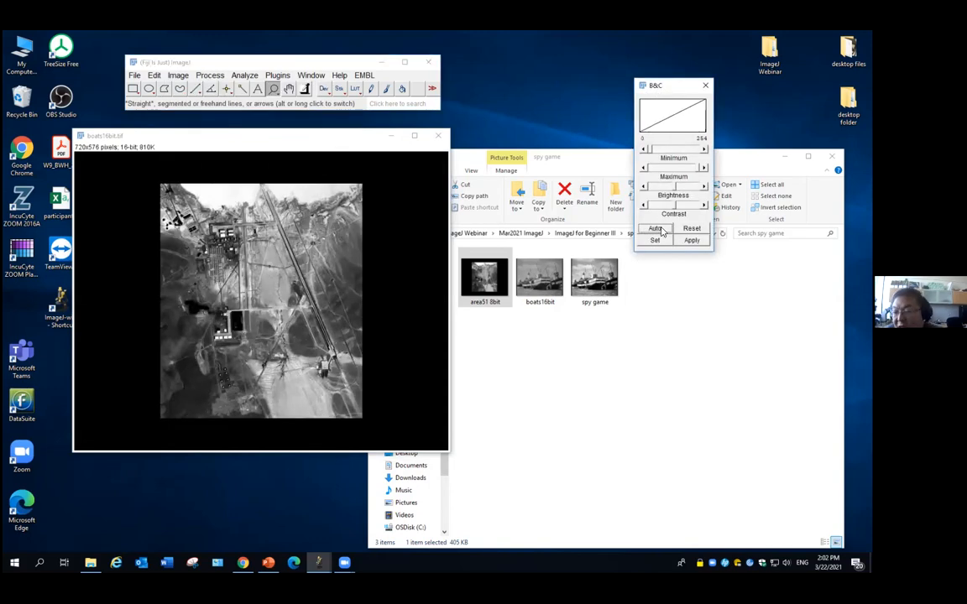